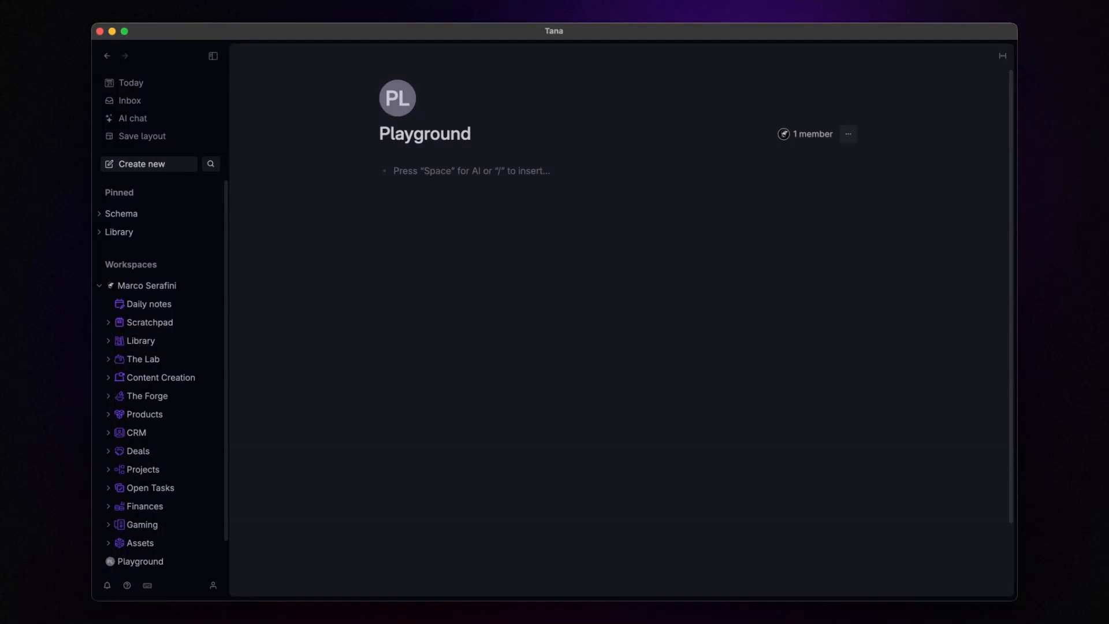
Step: Create 'company' and 'person' bullets and convert each into a supertag
text(company)
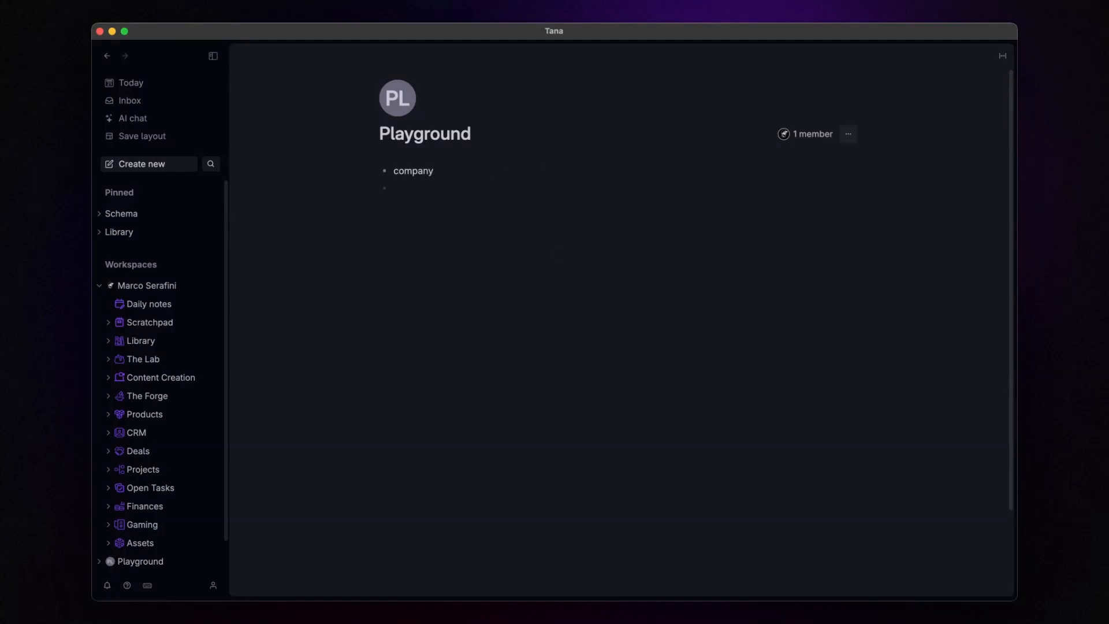
key(super+k)
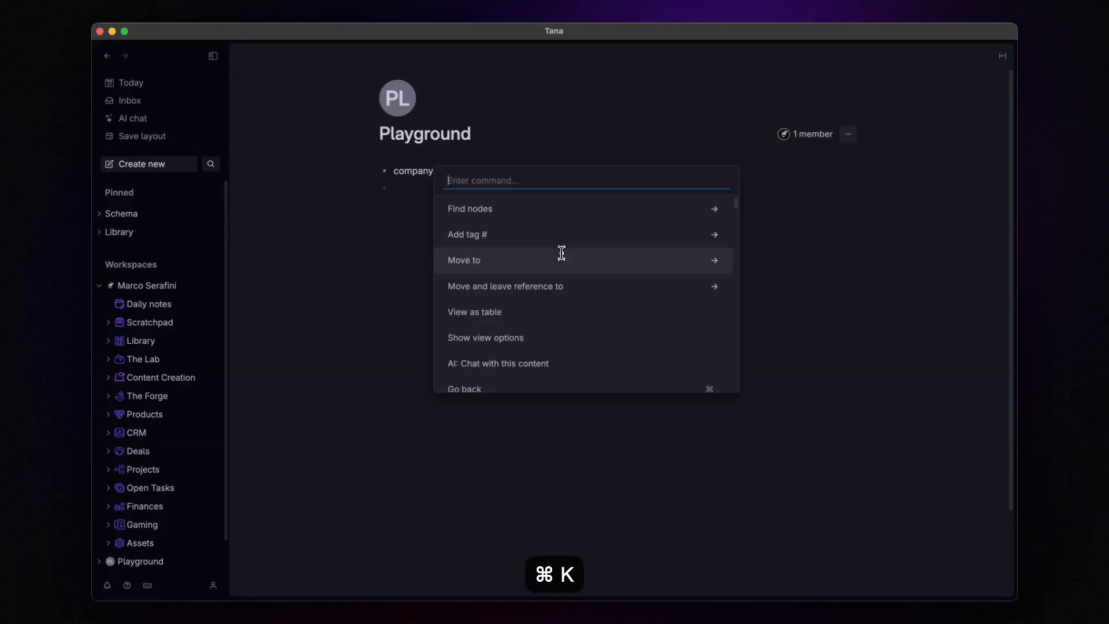
text(super)
key(Return)
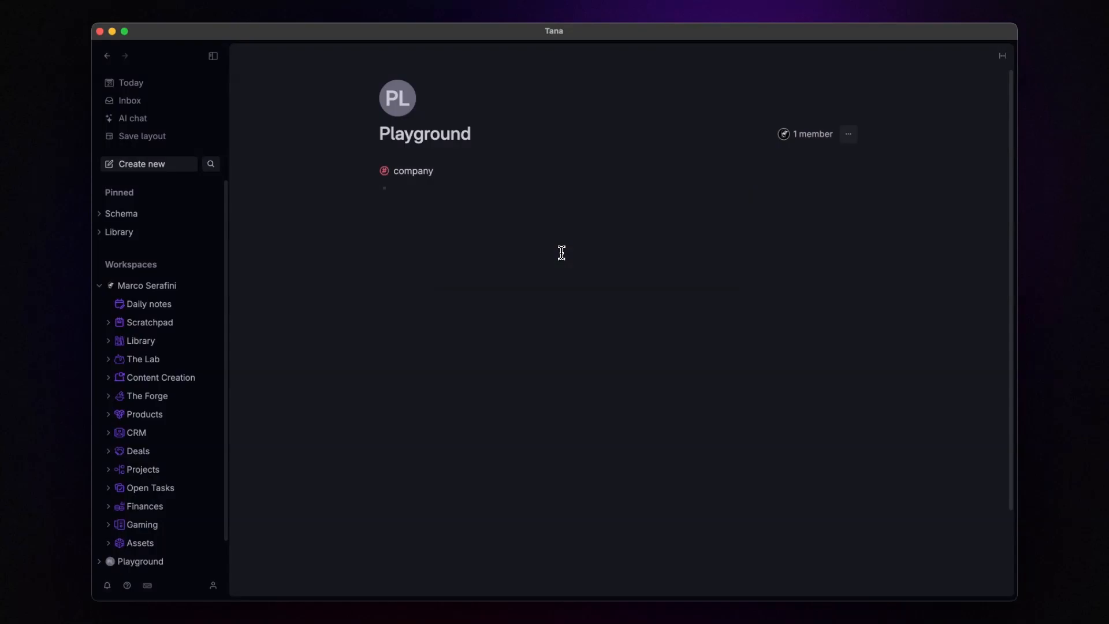
key(Return)
text(person)
key(super+k)
text(super)
key(Return)
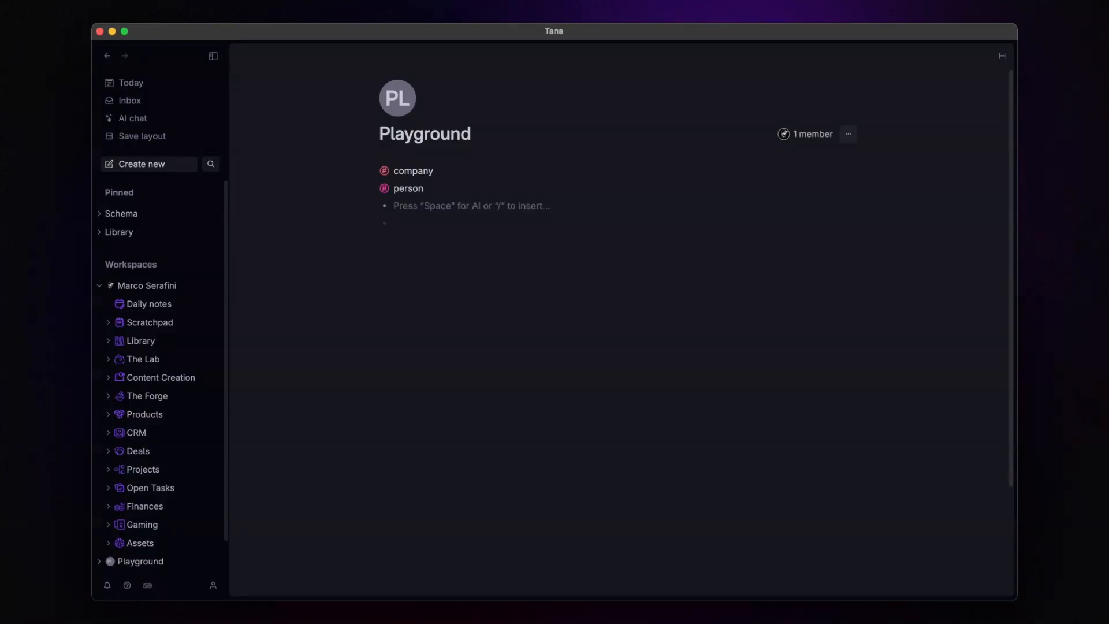
Step: Add 'project' and 'feedback' bullets and convert both into supertags as well
text(project)
key(super+k)
text(super)
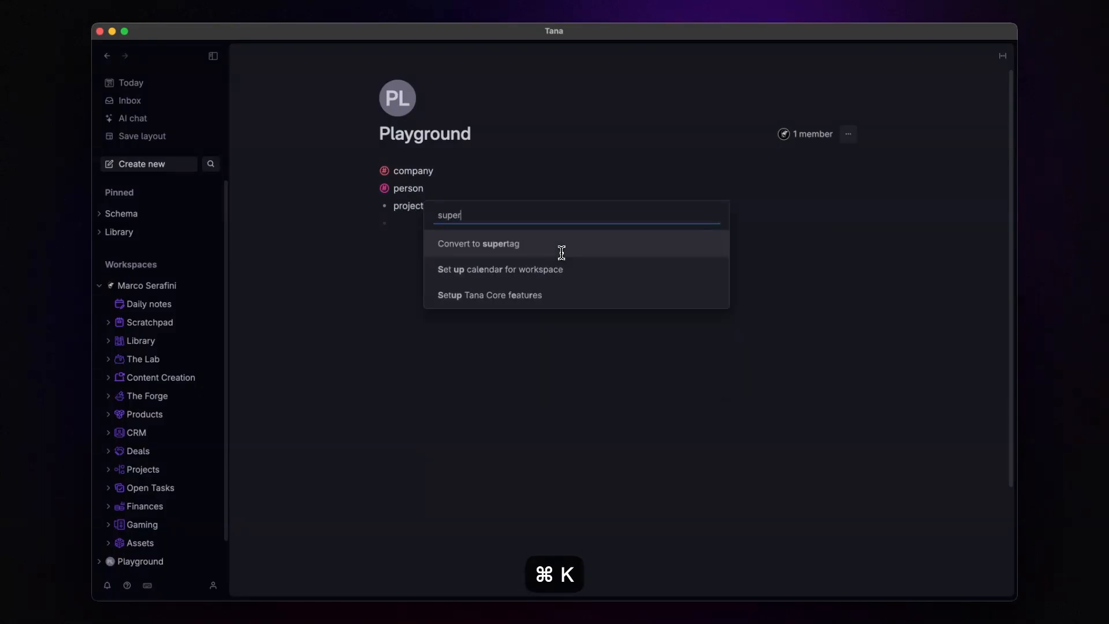
key(Return)
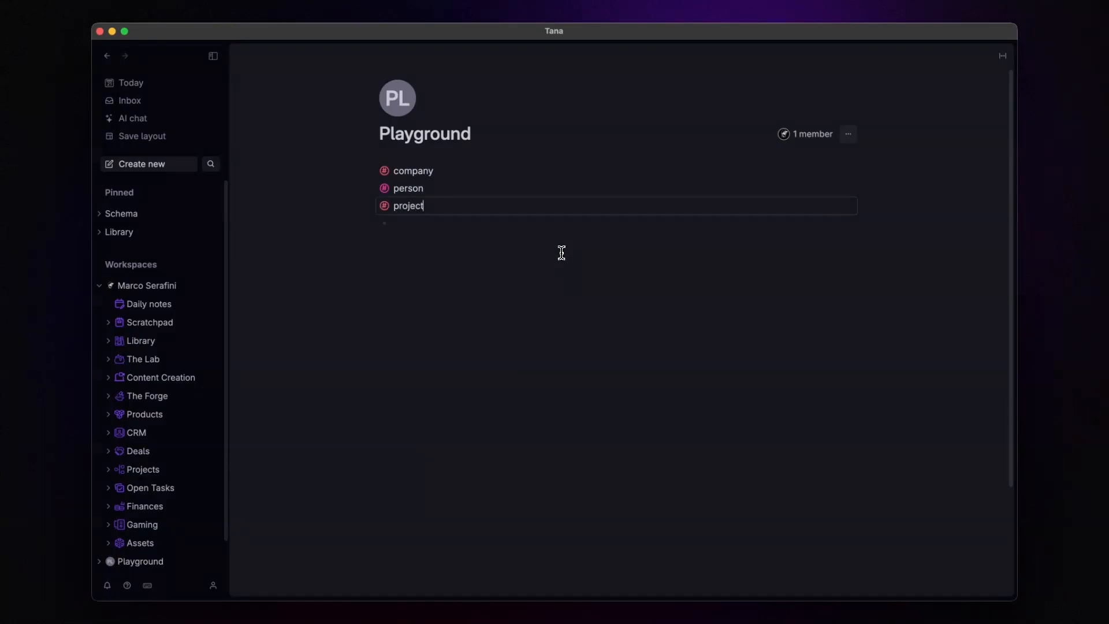
key(Return)
text(feedback)
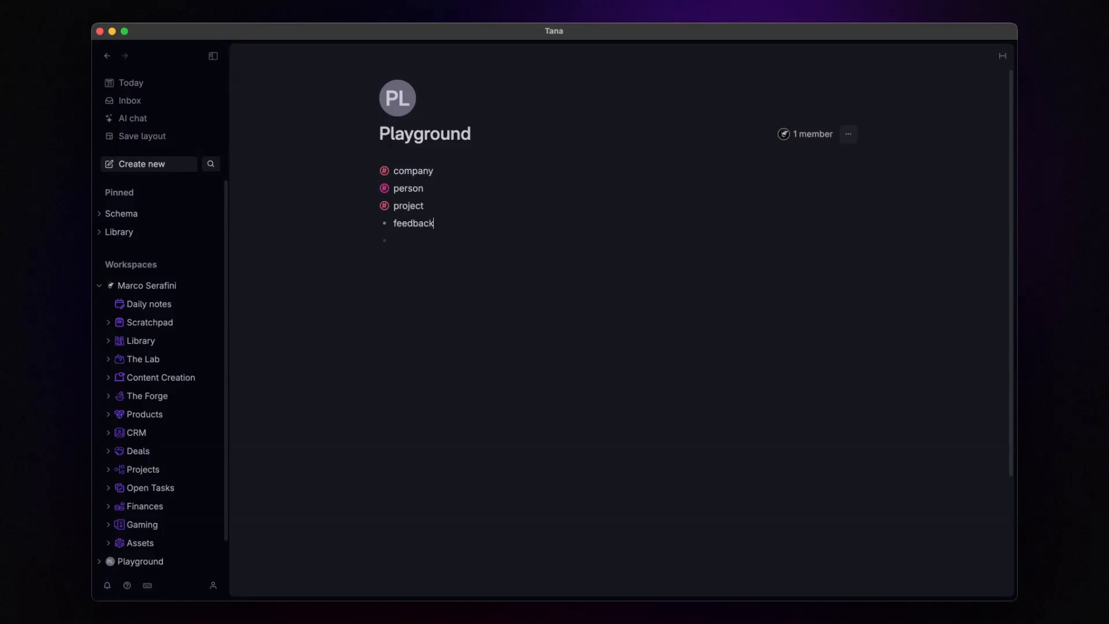
key(super+k)
text(super)
key(Return)
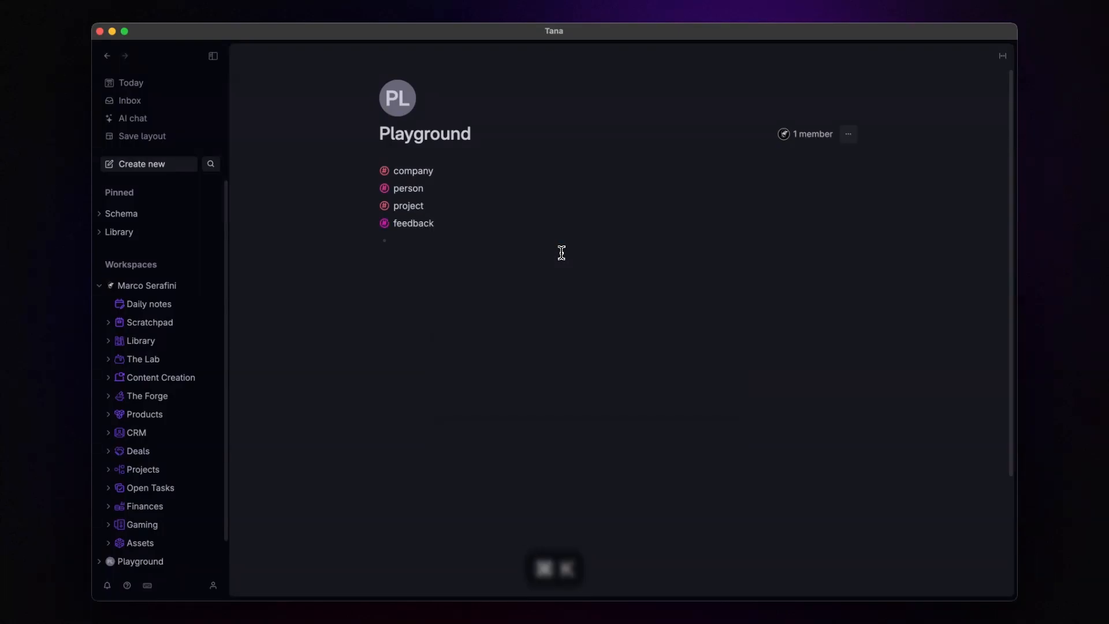
key(Escape)
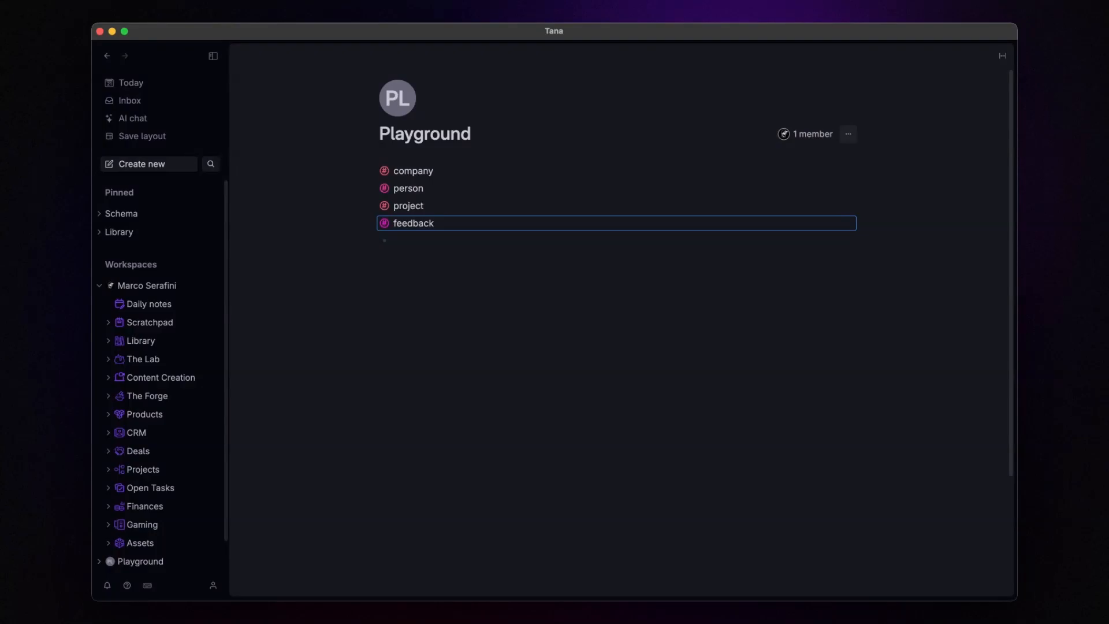
click(391, 173)
Step: Add a Contact field to the company template, typed Options from supertag with #person as source
click(442, 184)
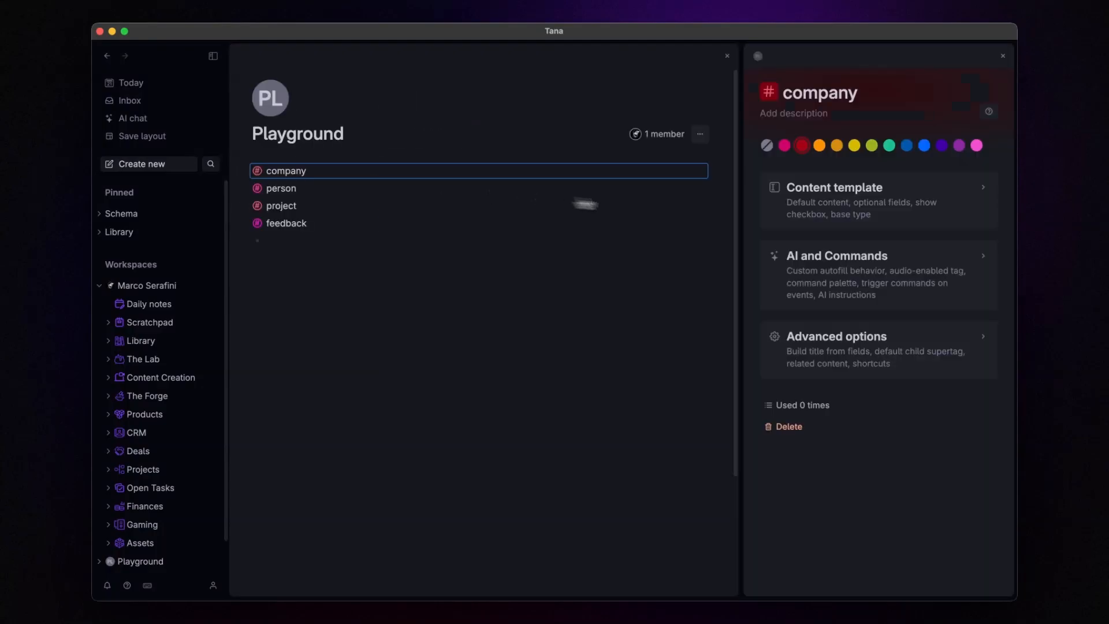
click(799, 207)
click(801, 283)
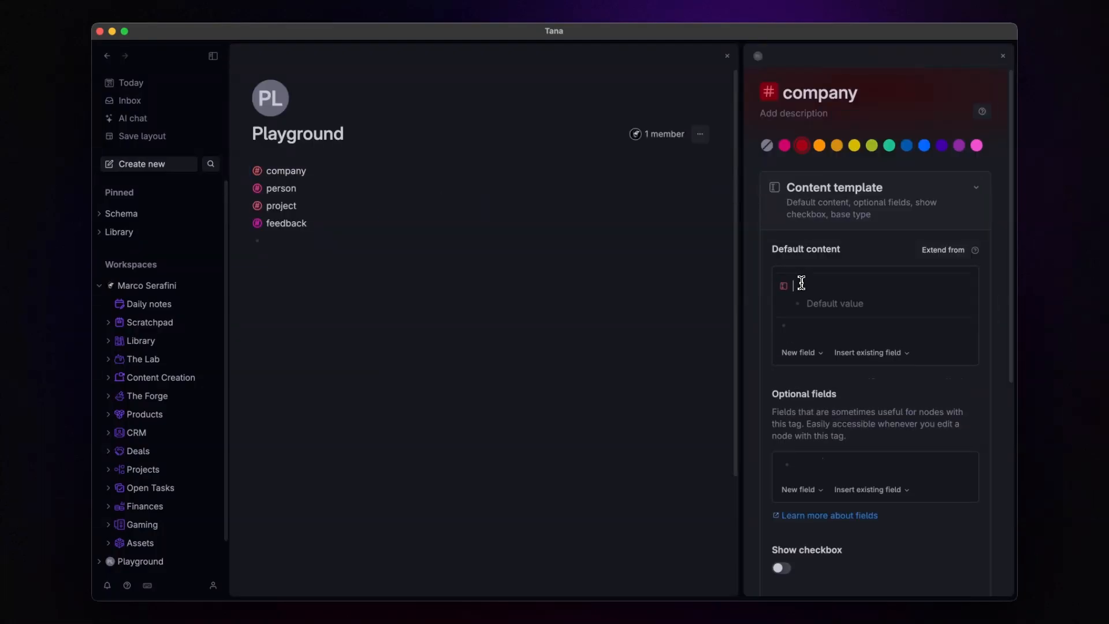
text(Contact)
click(783, 285)
click(793, 170)
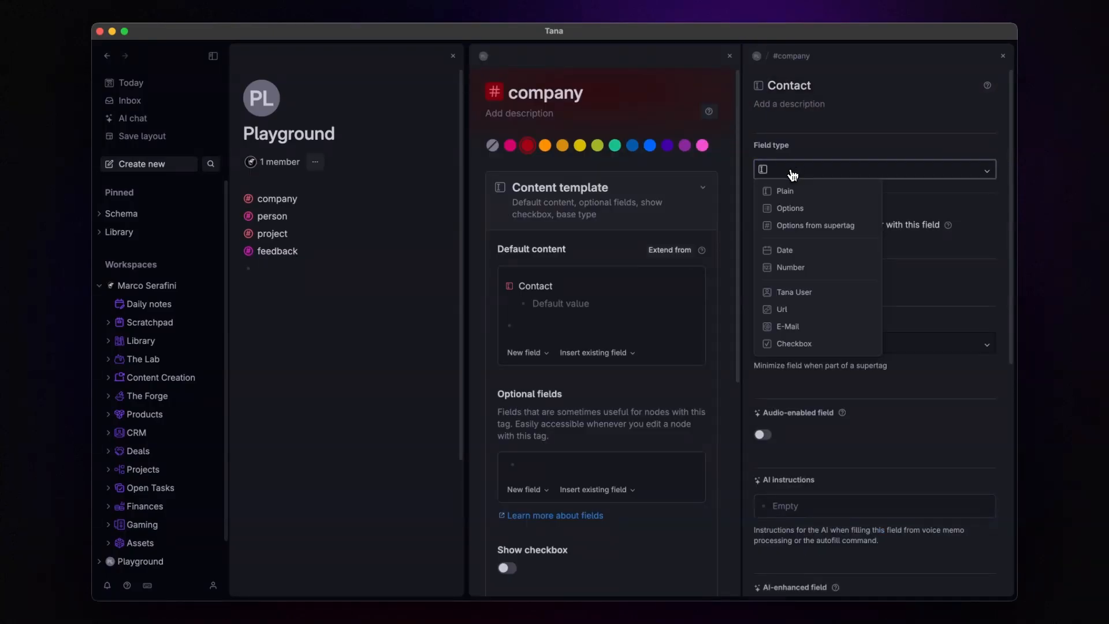
click(831, 225)
text(person)
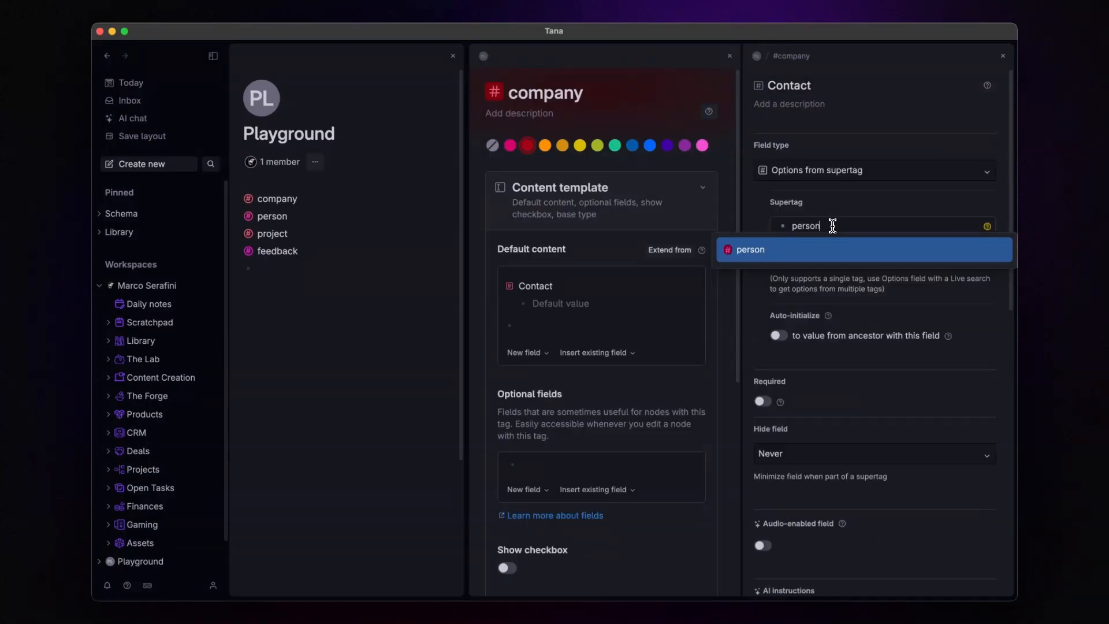
key(Return)
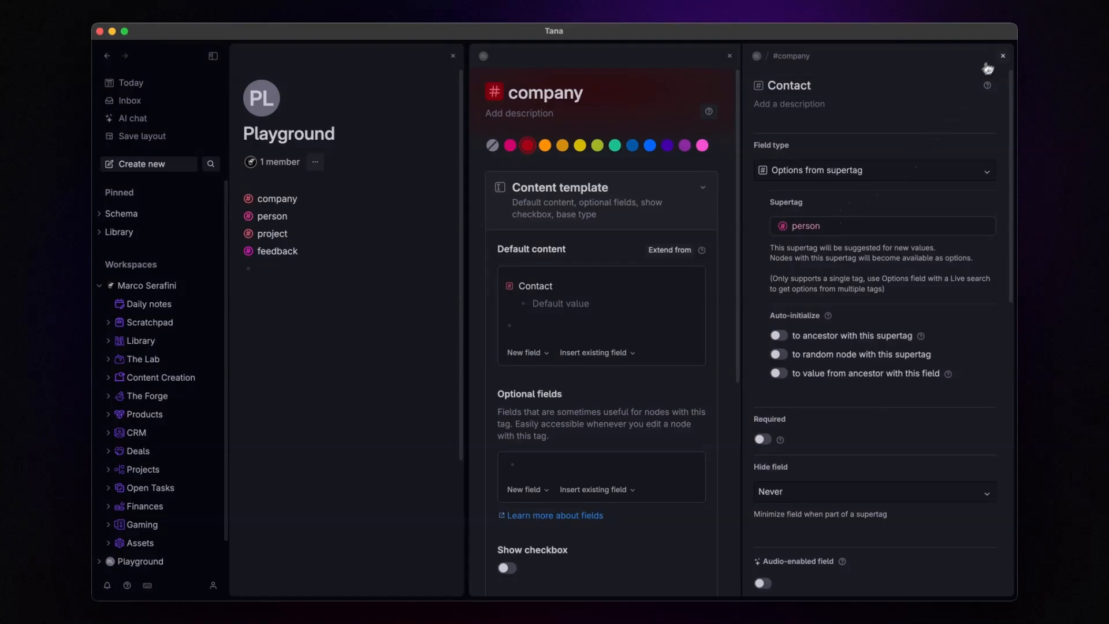
click(1002, 56)
click(1005, 55)
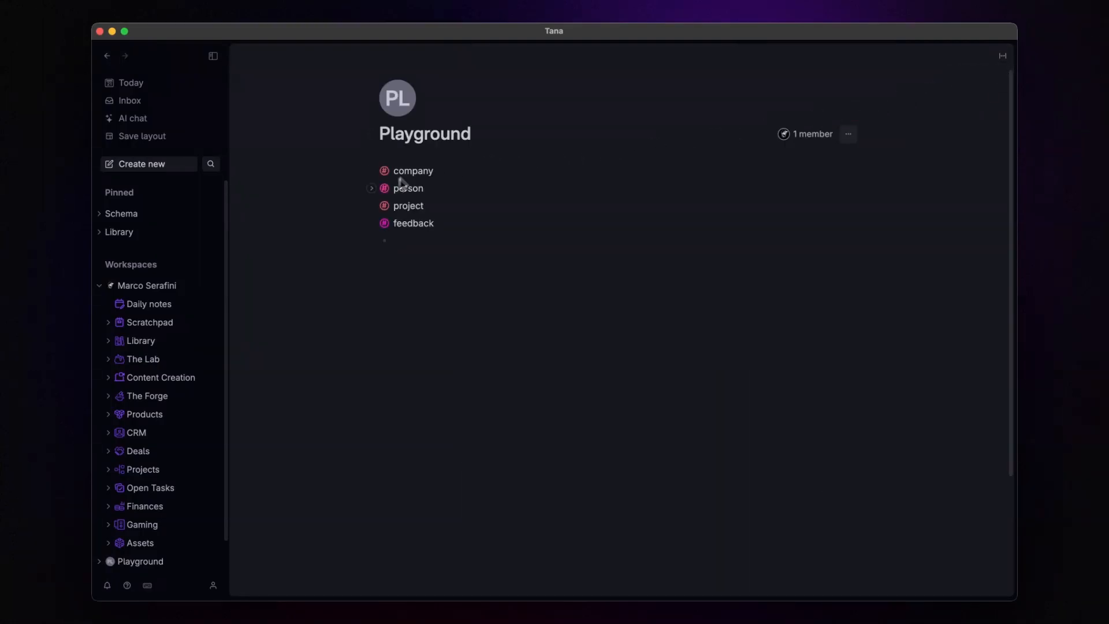
Step: Add a Company field to the person supertag, taking options from the company supertag
right_click(385, 194)
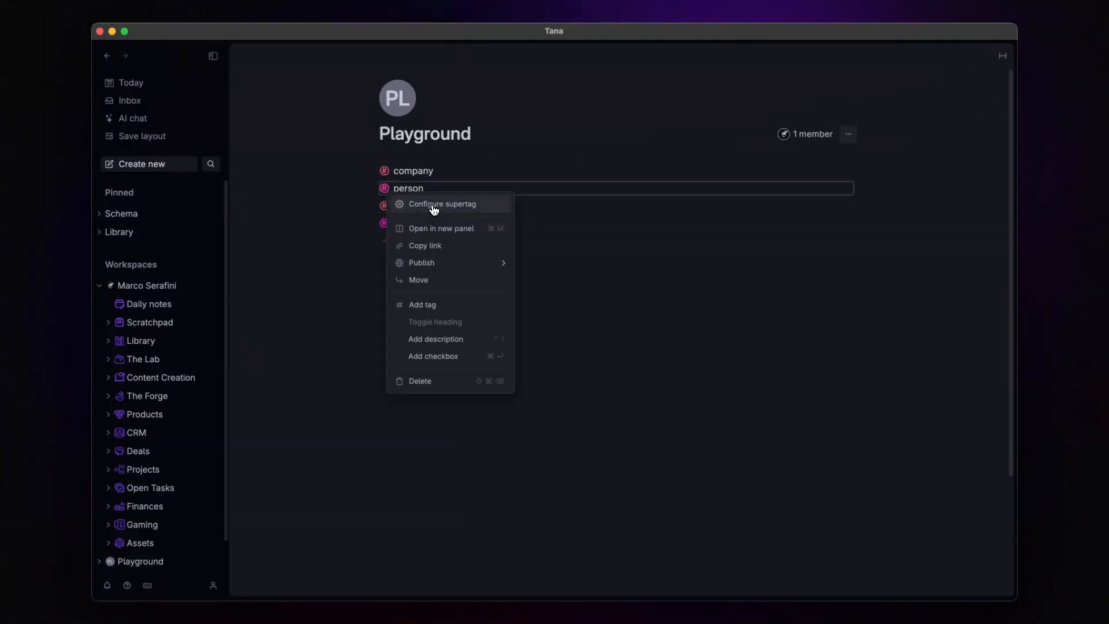
click(431, 206)
click(810, 212)
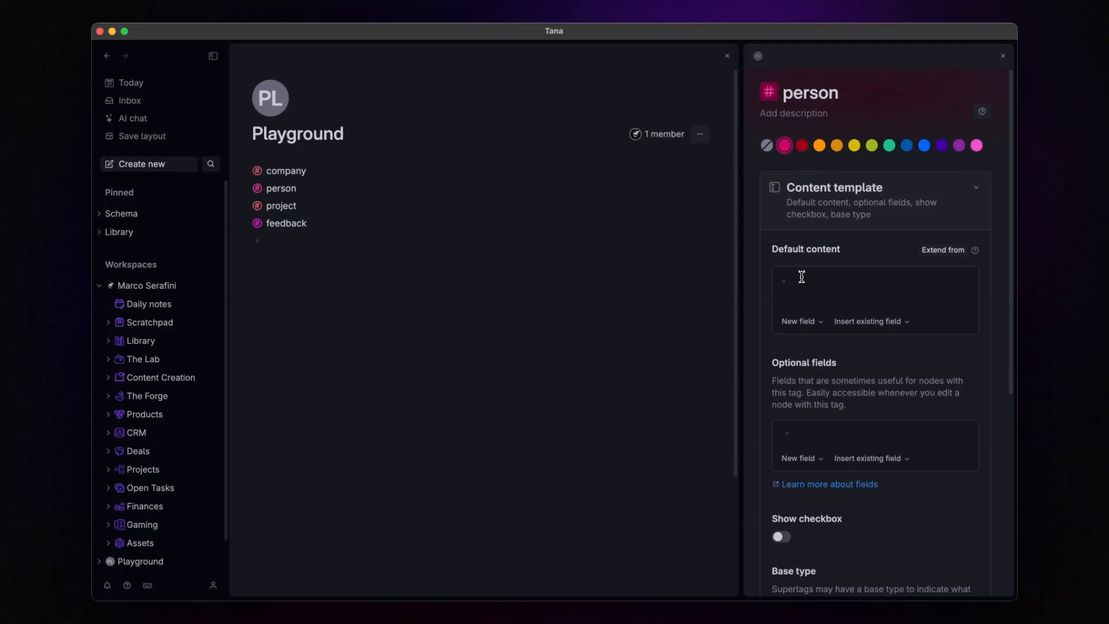
text(>Compan)
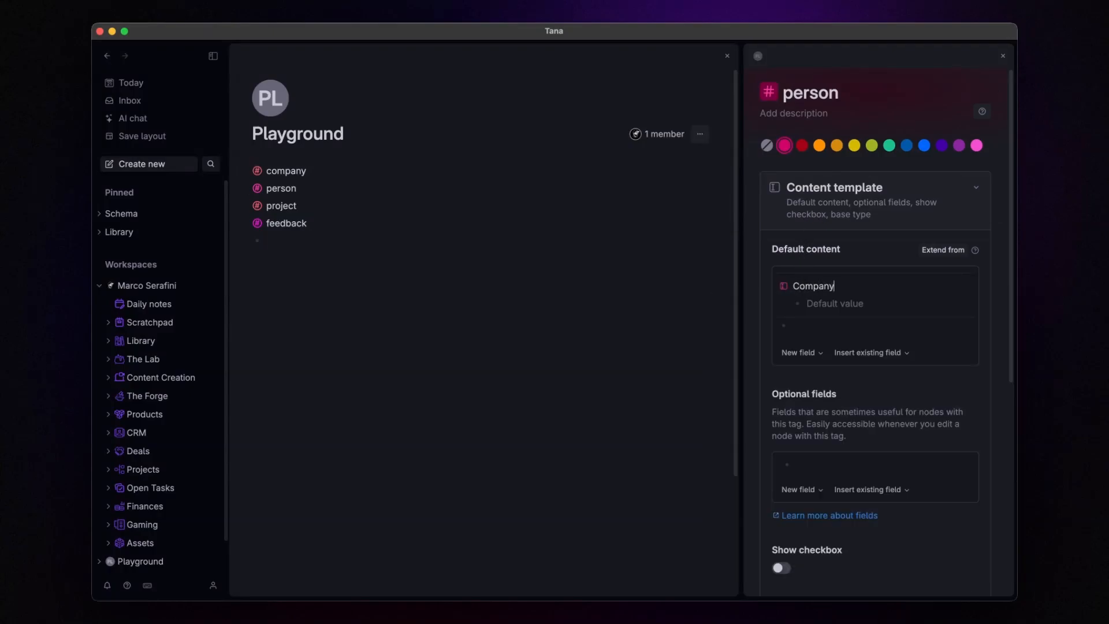
text(y)
click(784, 287)
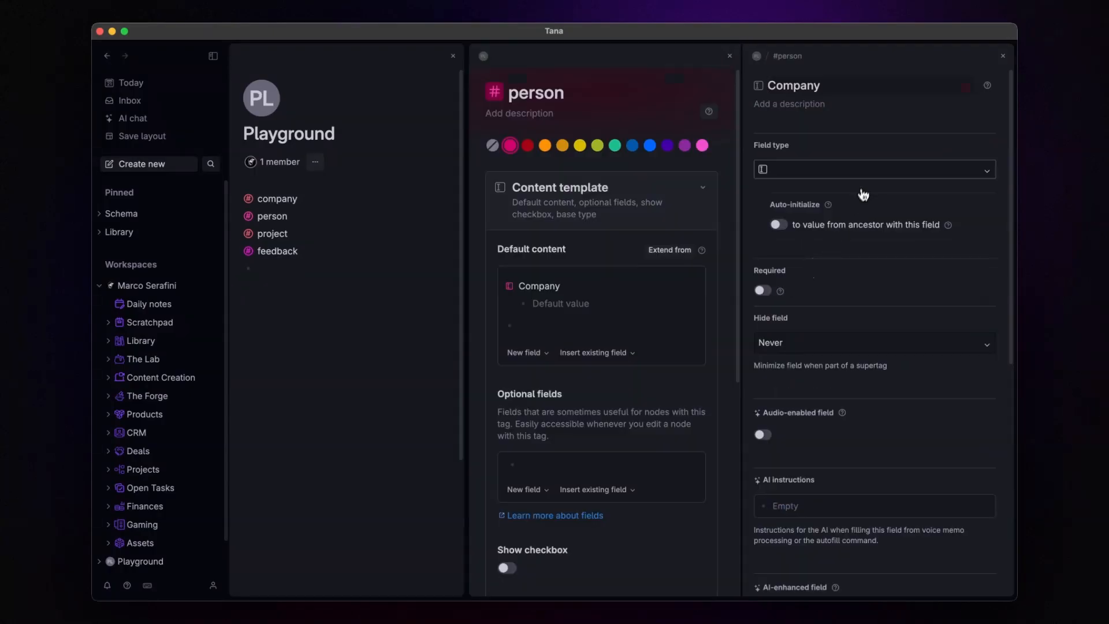
click(862, 171)
click(837, 225)
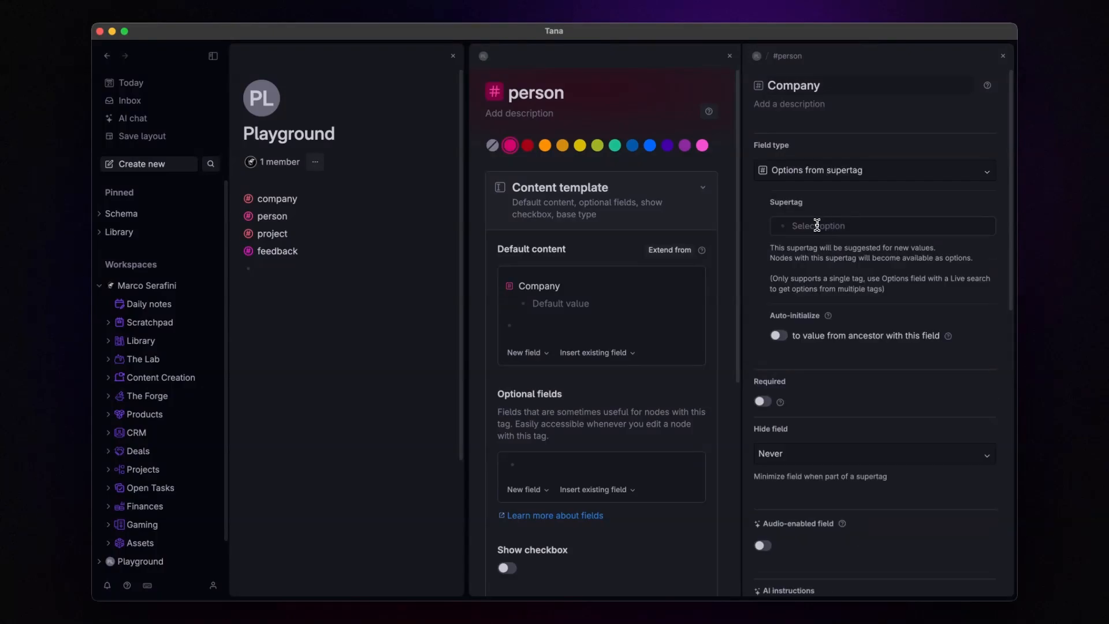
click(817, 225)
text(c)
key(Return)
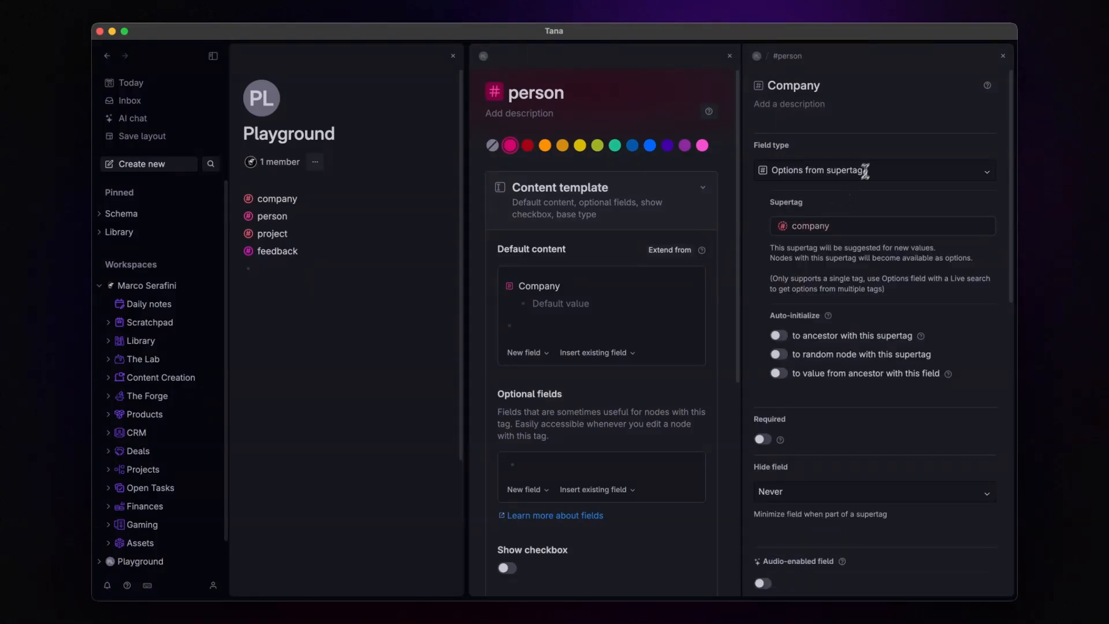
Step: Add an Email field to the person supertag with field type E-Mail
click(540, 329)
text(>Email)
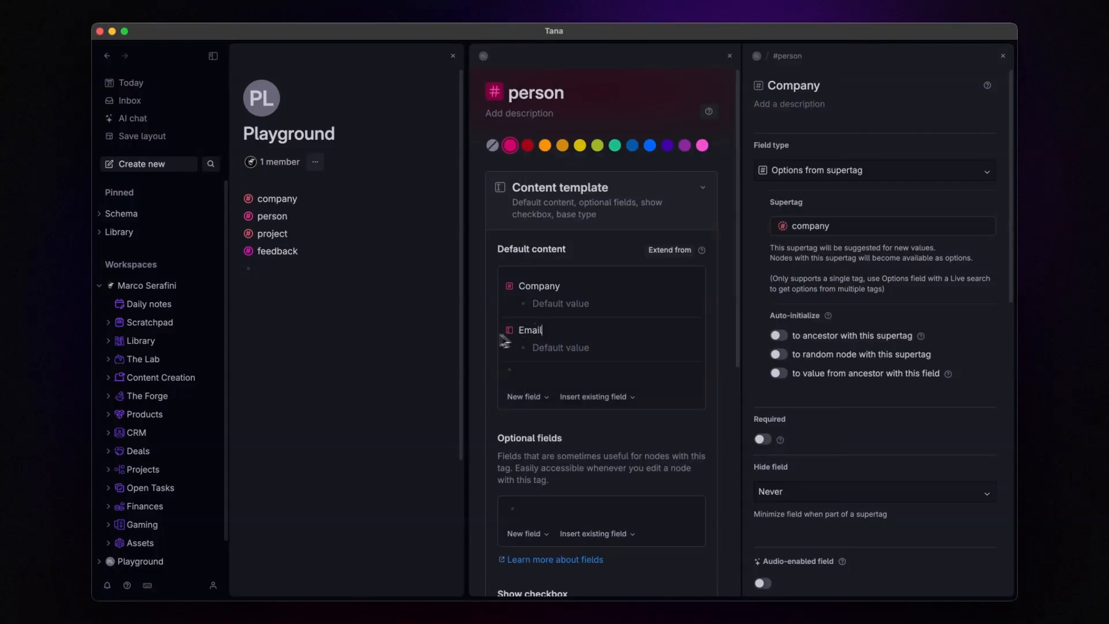
click(510, 330)
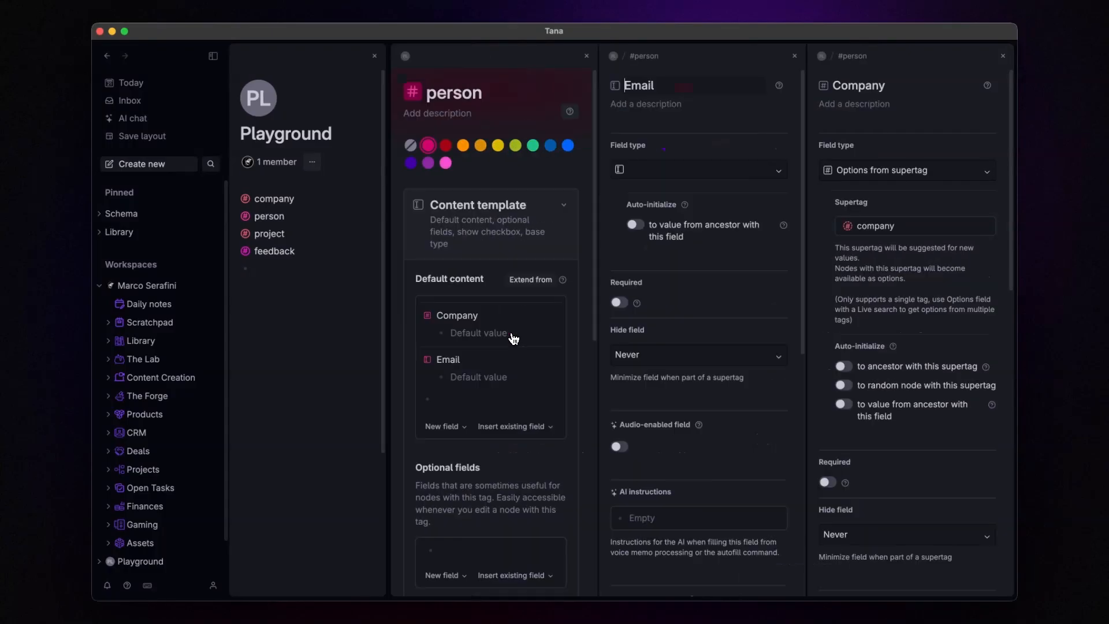
click(685, 182)
click(663, 327)
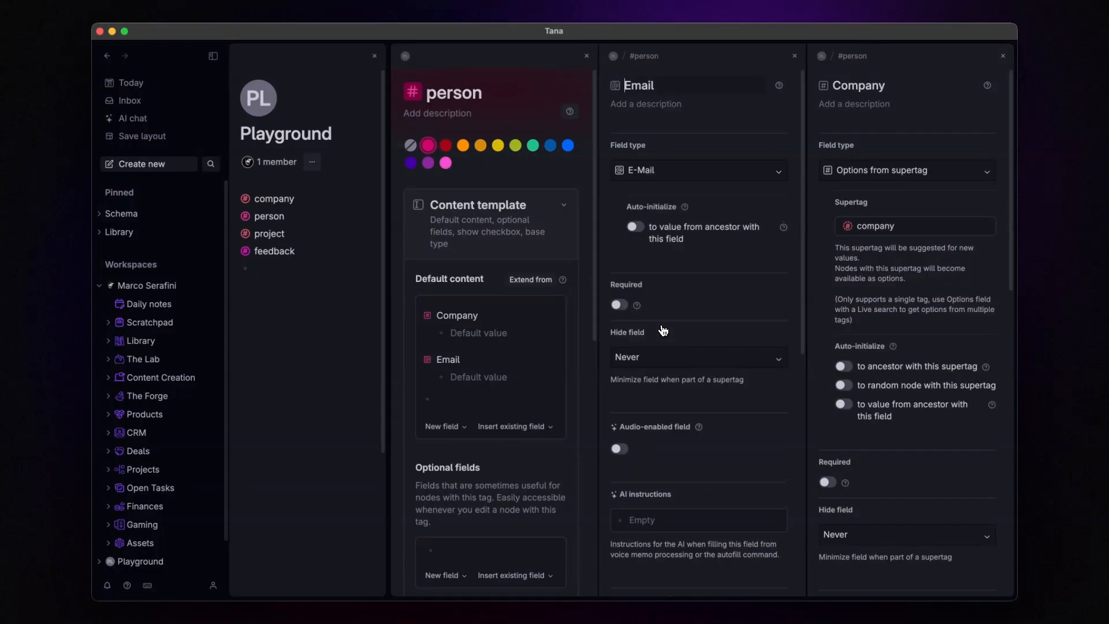
click(795, 56)
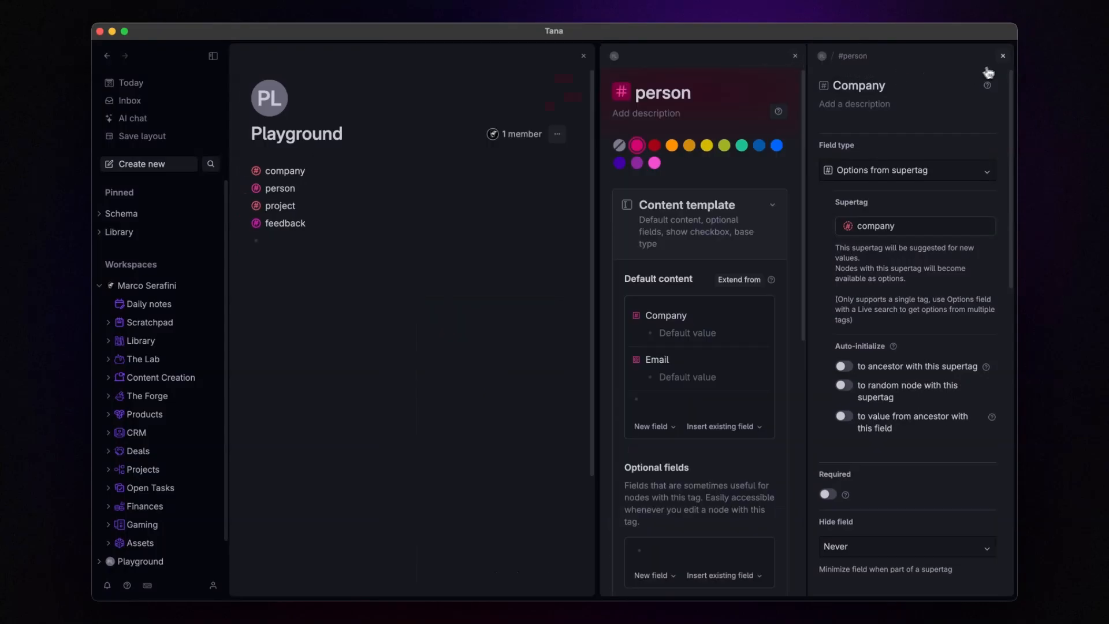
click(1002, 55)
click(1003, 55)
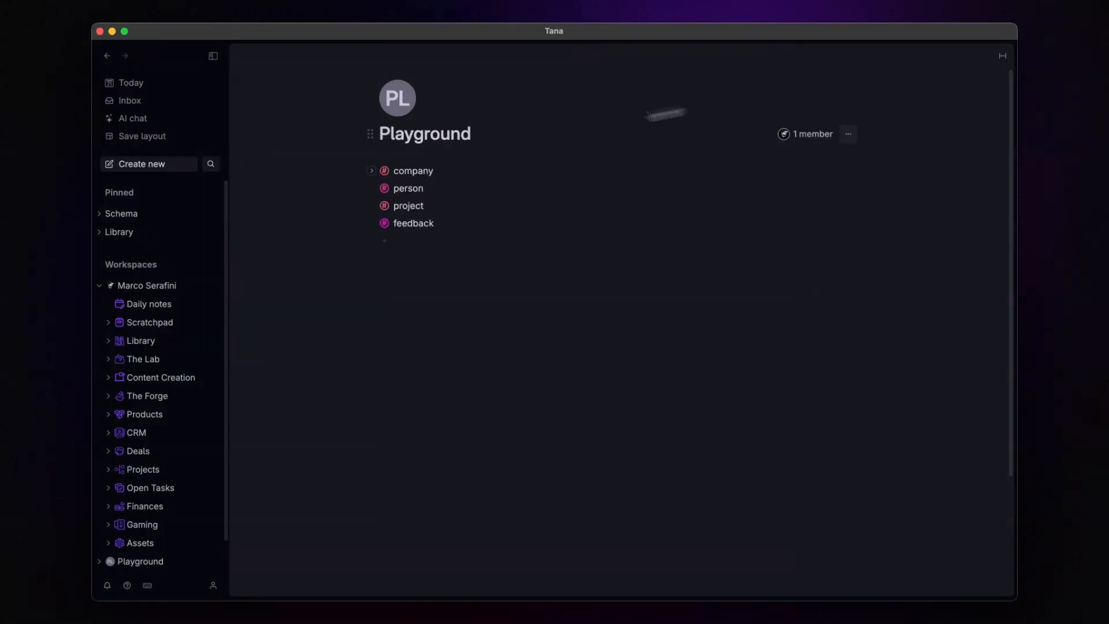
Step: Add a Stakeholder(s) field to the project supertag, drawing options from person tags
click(386, 206)
click(442, 217)
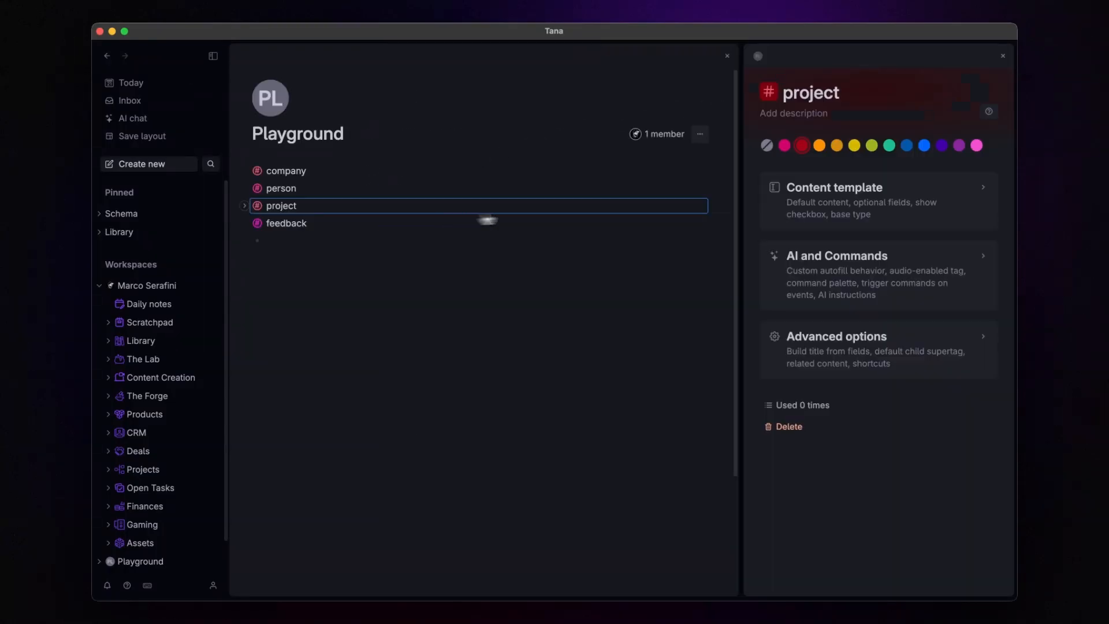
click(816, 215)
click(802, 284)
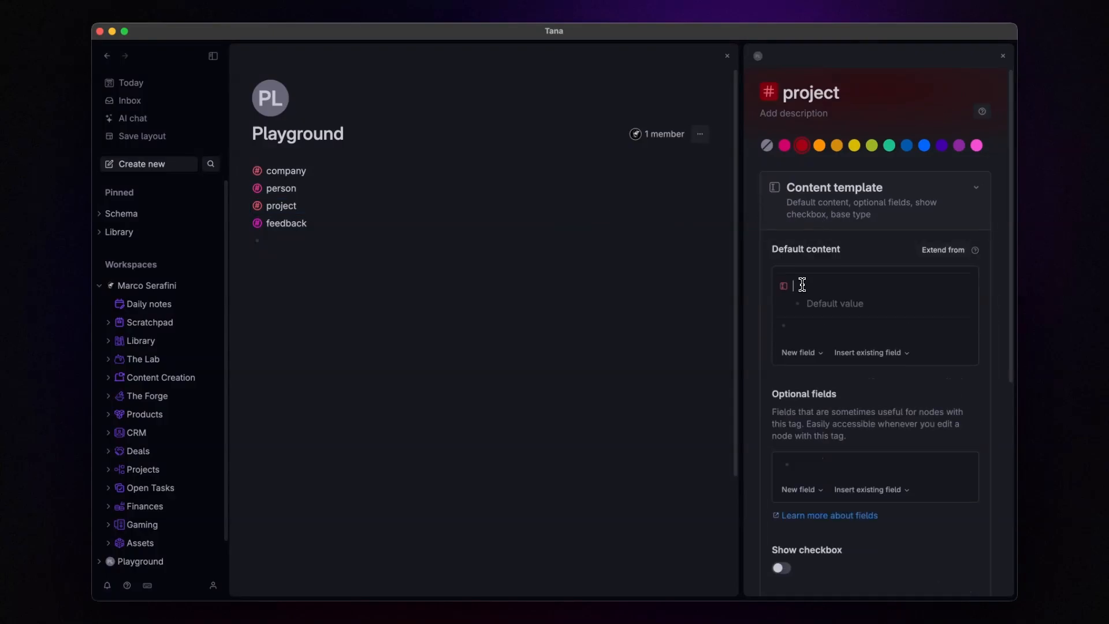
text(Stakeholder(s)
click(784, 287)
click(837, 173)
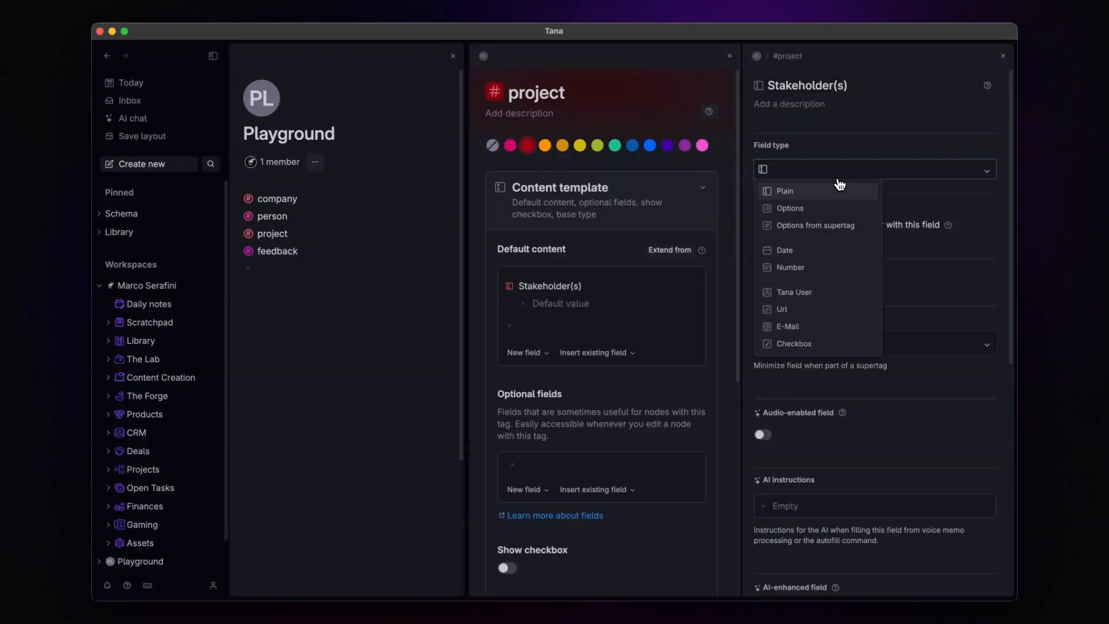
click(814, 213)
click(811, 228)
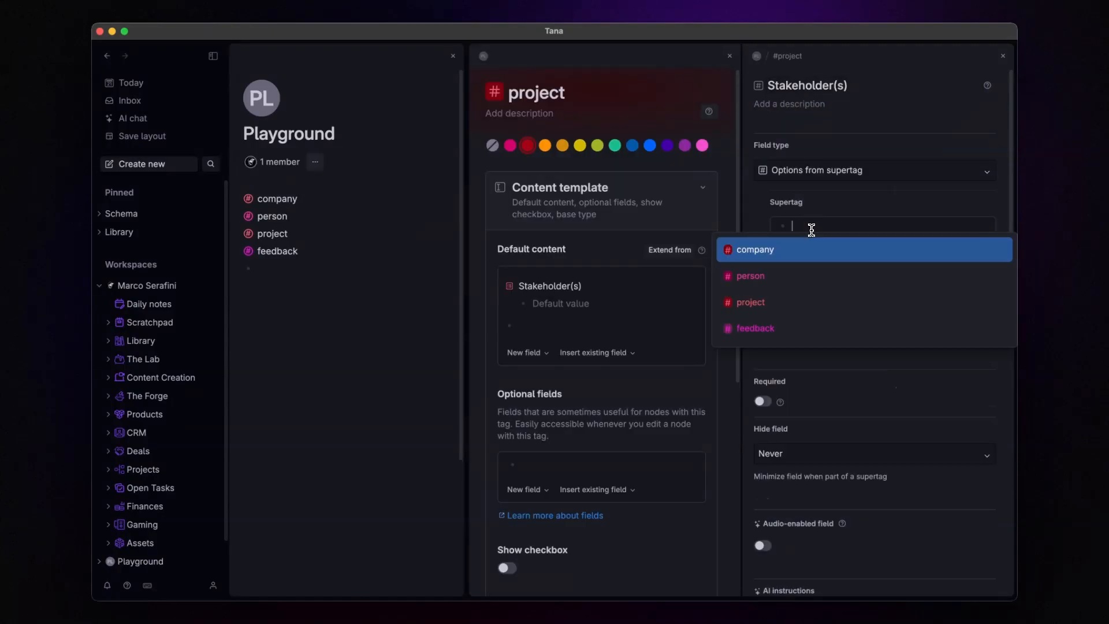
click(761, 281)
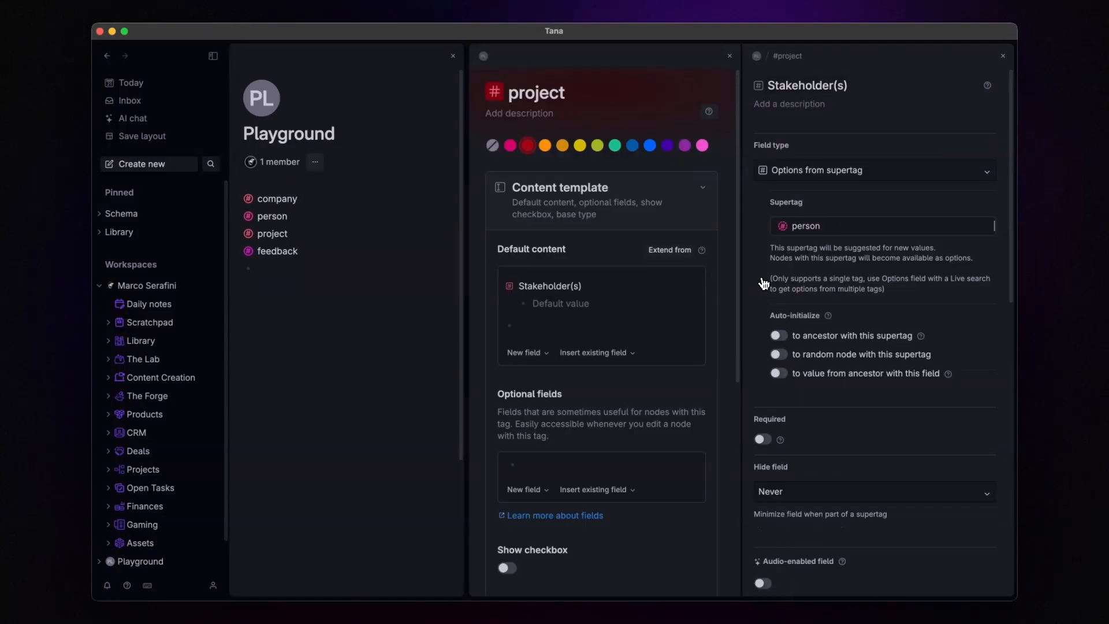
Step: Add a Project Status options field with values Todo, In Progress and Completed
click(601, 327)
text(>Pro)
text(ject)
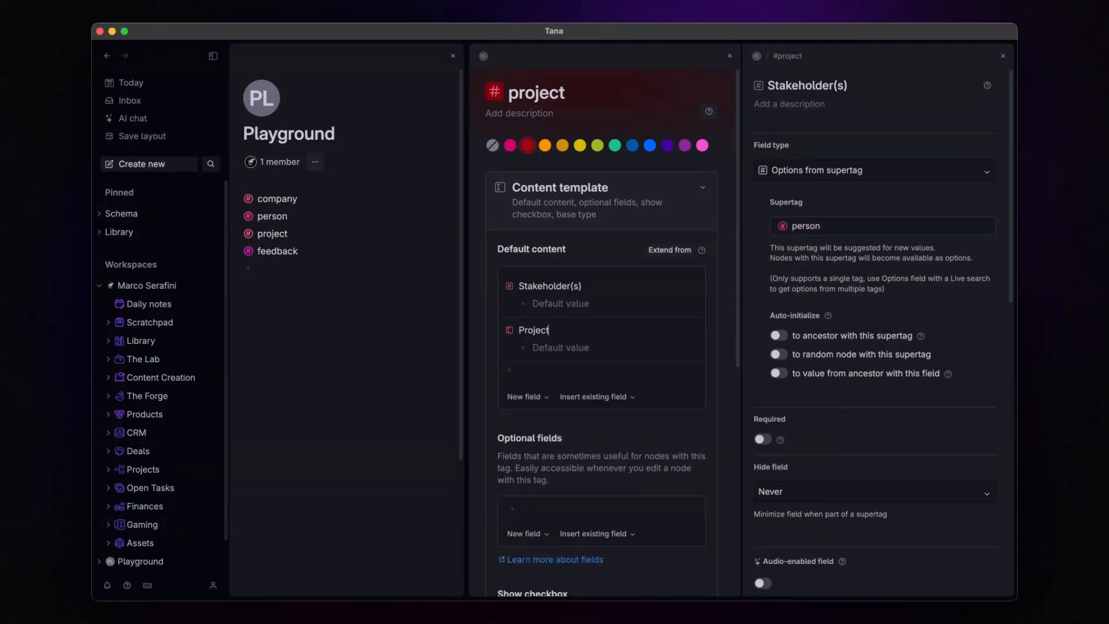
text( Status)
click(509, 329)
click(680, 173)
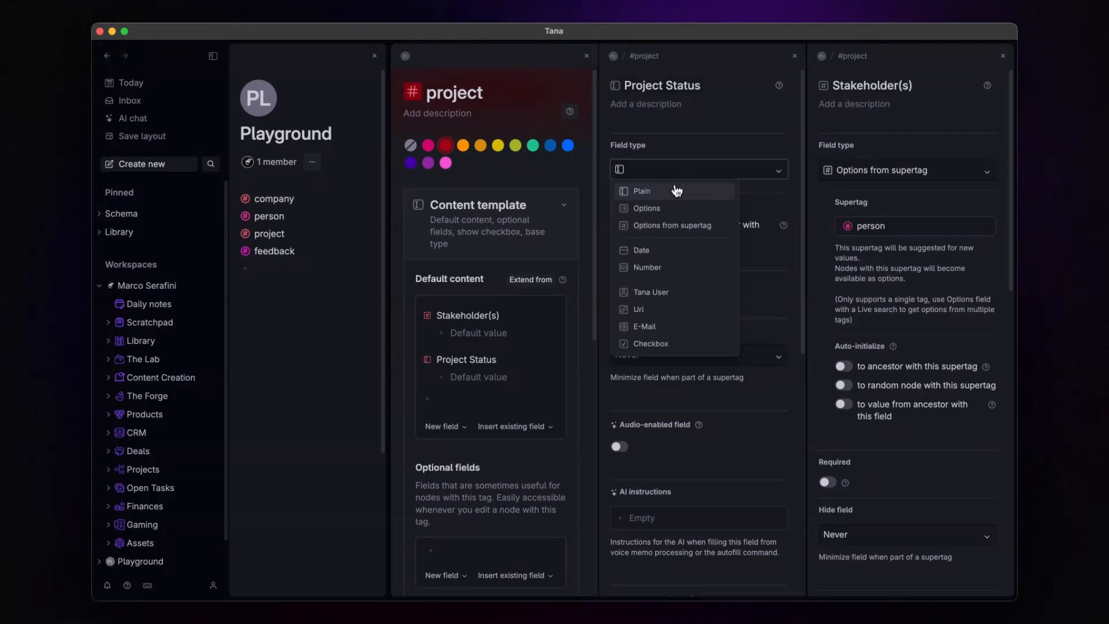
click(664, 207)
click(681, 232)
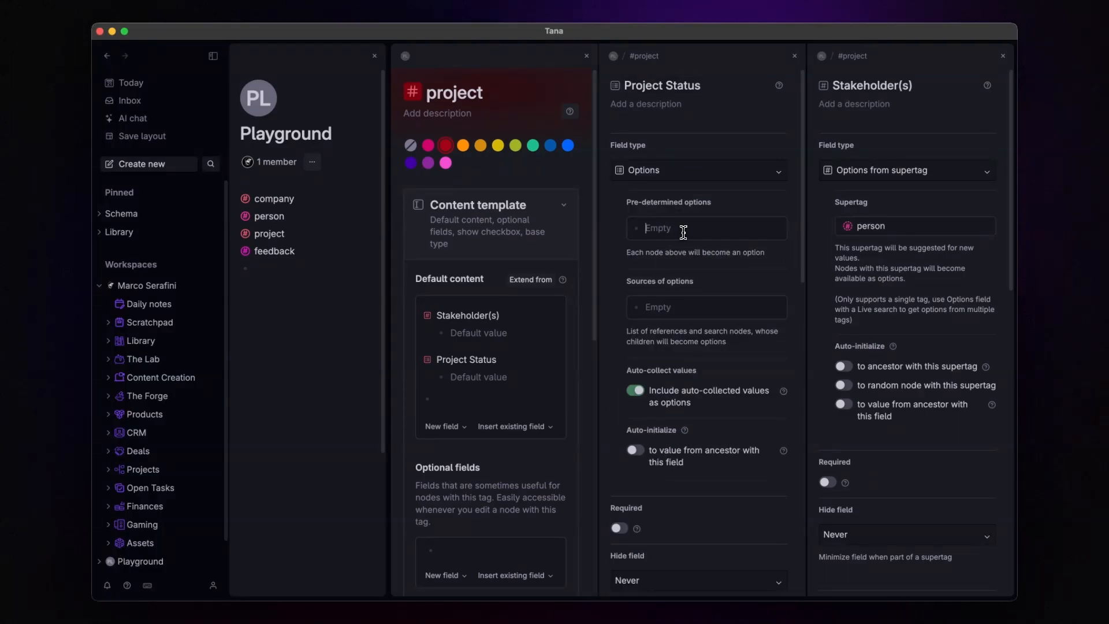
text(Todo)
key(Return)
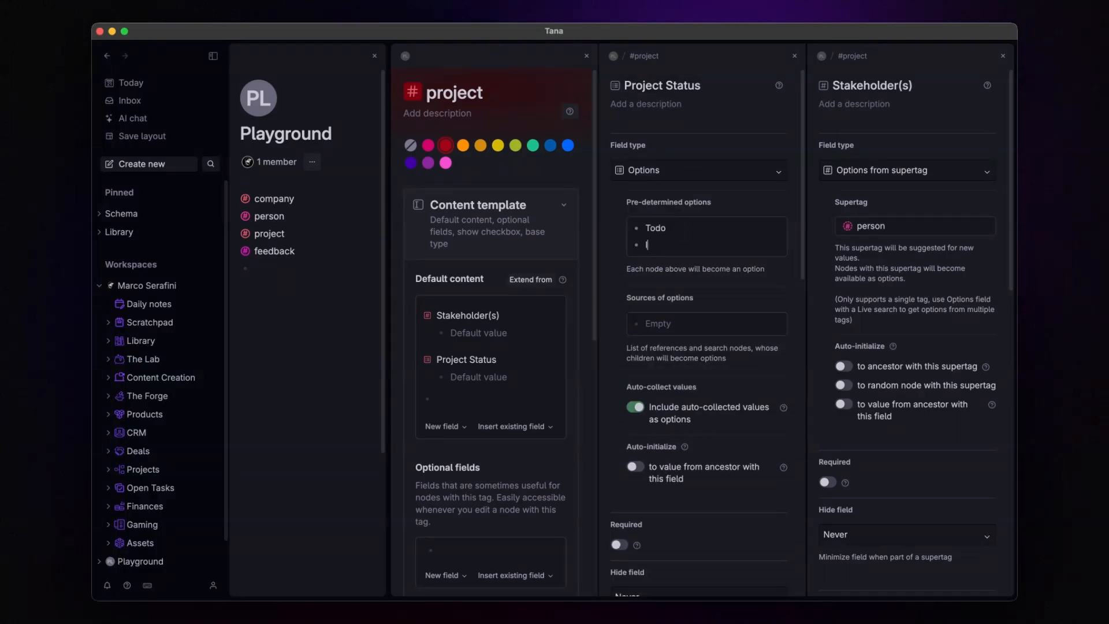
text(In Progress)
key(Return)
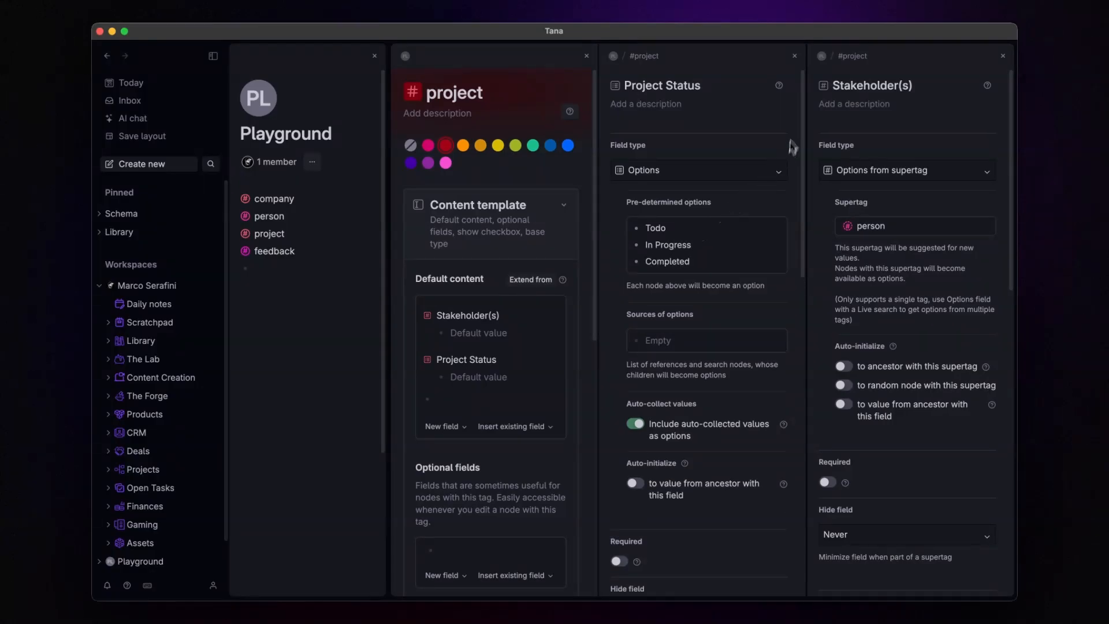
click(794, 55)
click(1002, 56)
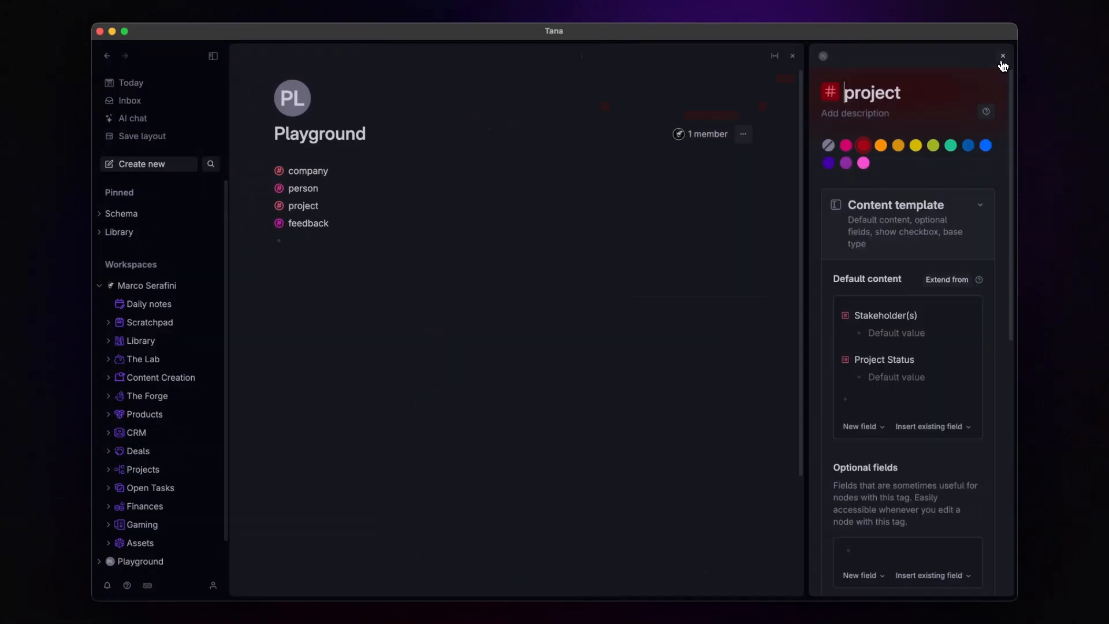
click(1003, 56)
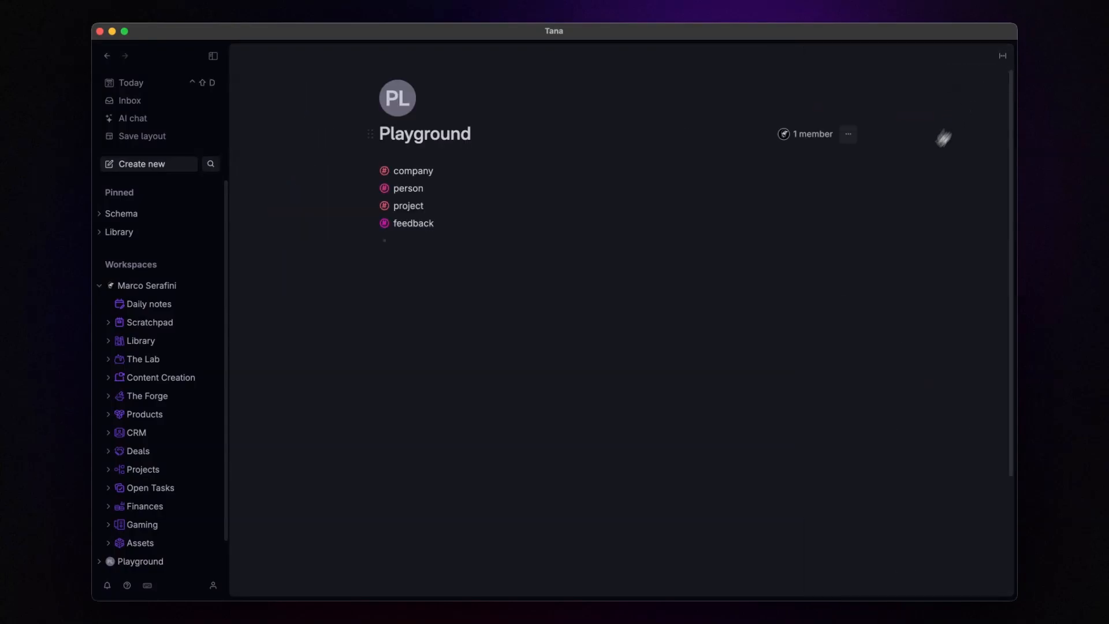
Step: Add the existing Contact field to the feedback supertag's default content
right_click(385, 230)
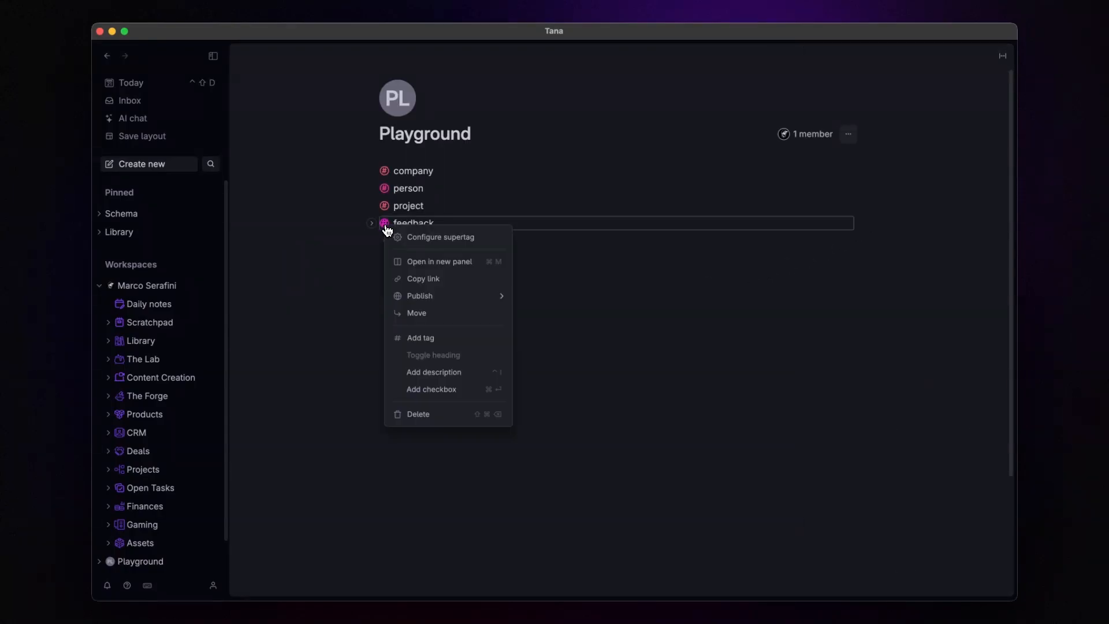
click(408, 236)
click(805, 203)
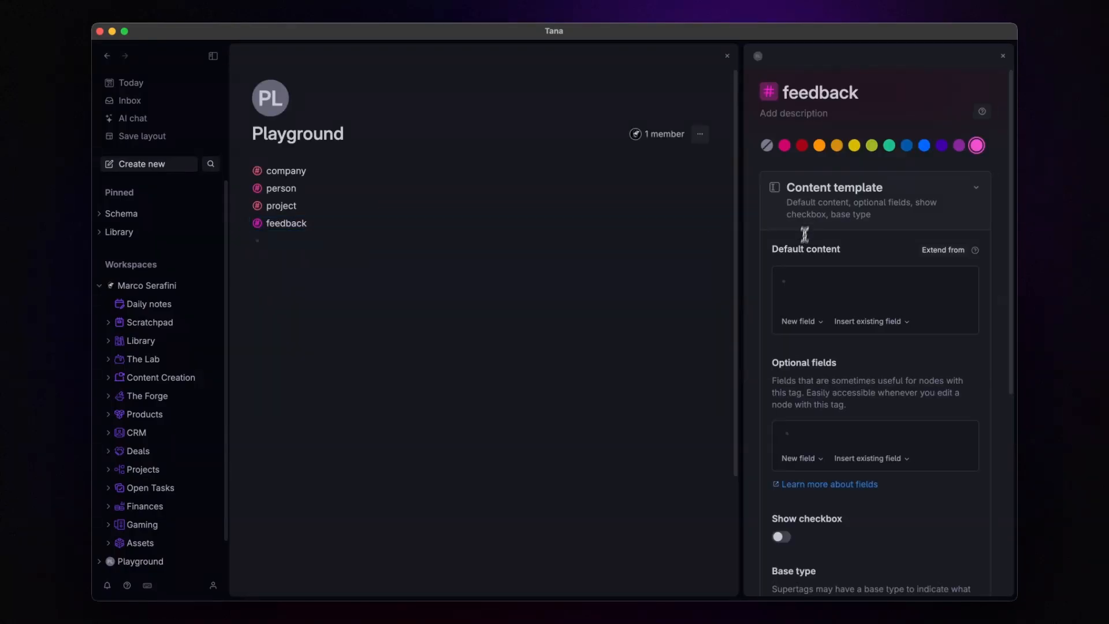
click(797, 279)
text(con)
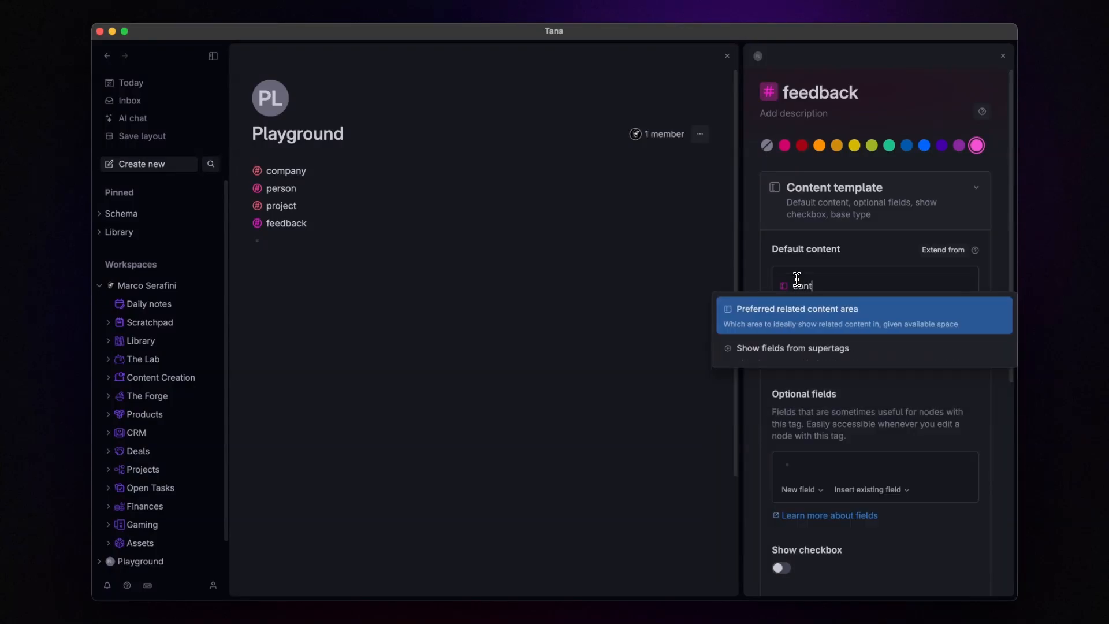
text(t)
key(Down)
key(Down)
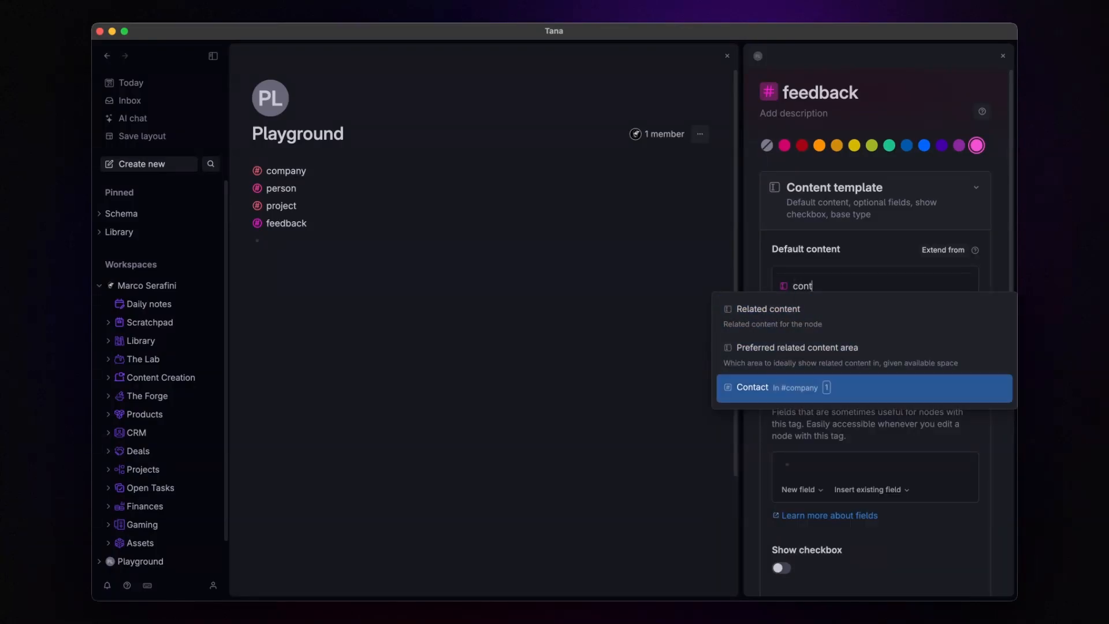
key(Return)
Step: Add the existing Email field from another supertag and bring up its settings
text(>)
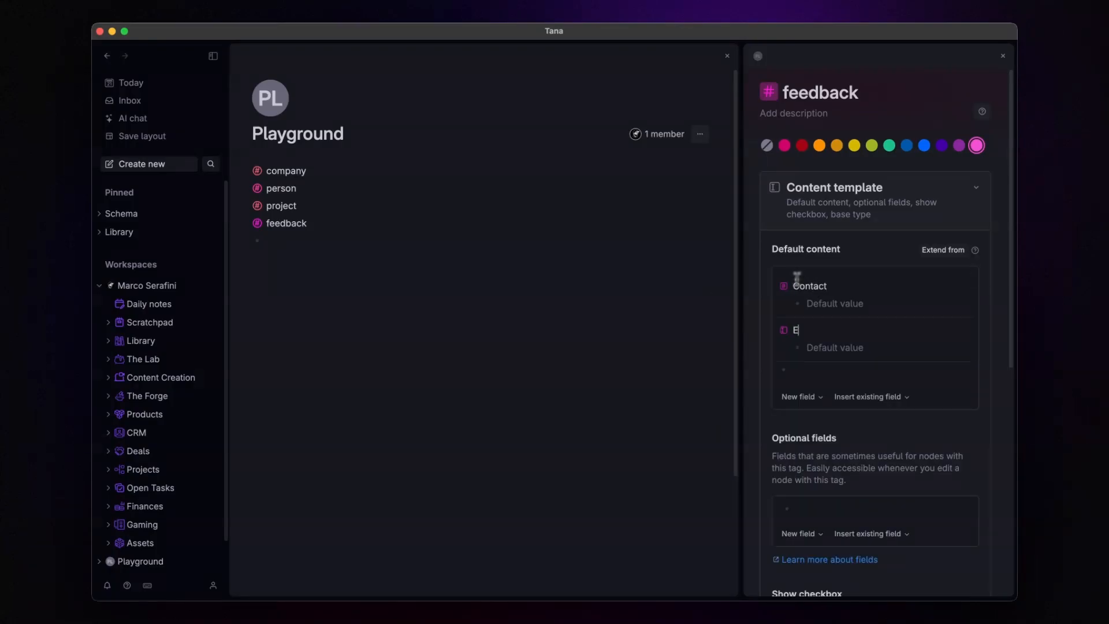
text(Emai)
key(Down)
key(Return)
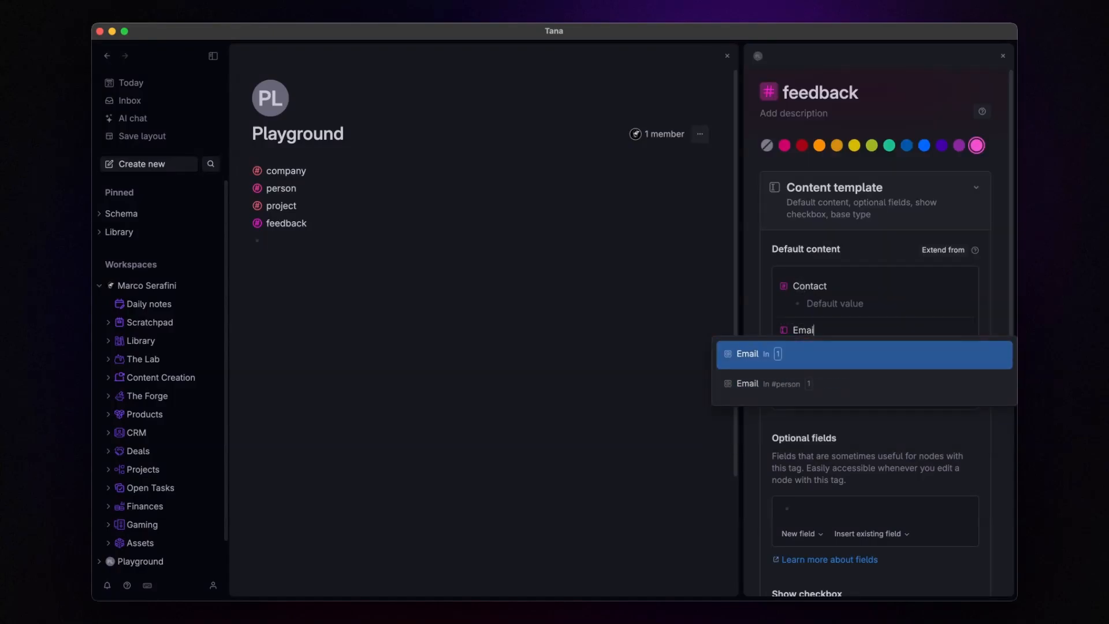
key(Return)
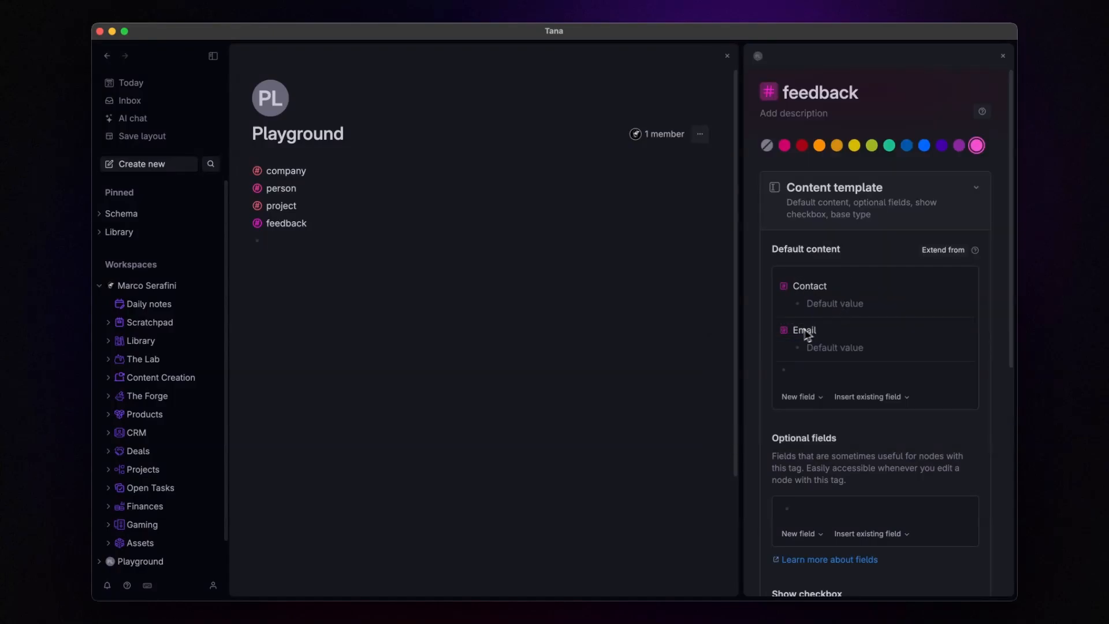
click(783, 331)
scroll(817, 354, down, 5)
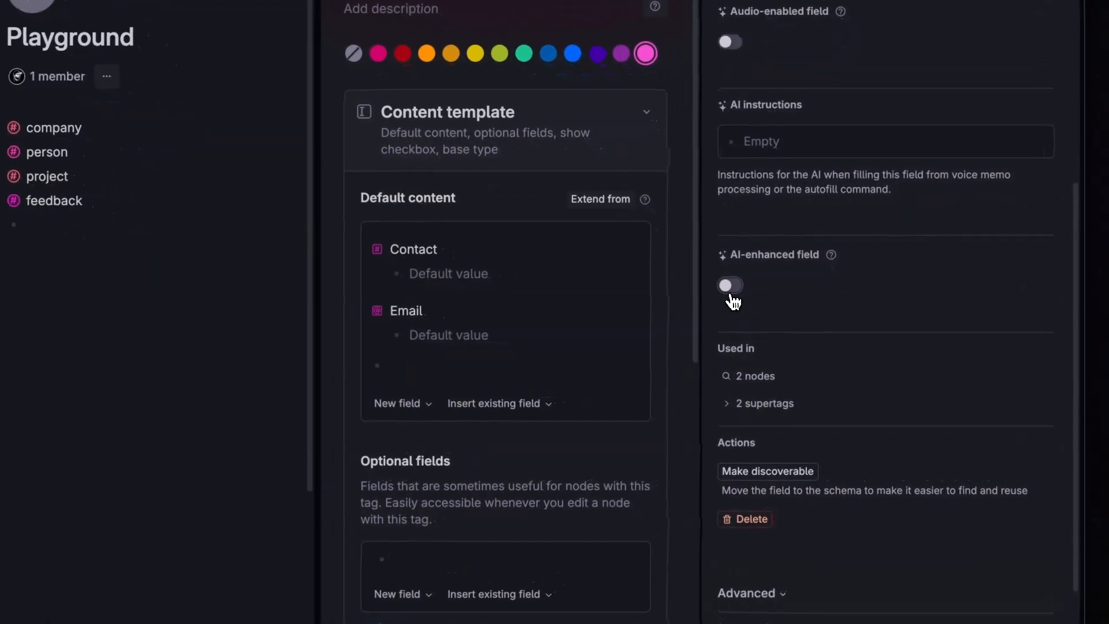
Step: Turn on AI enhancement for Email and add a Project field from #project, auto-filled from the ancestor
click(762, 312)
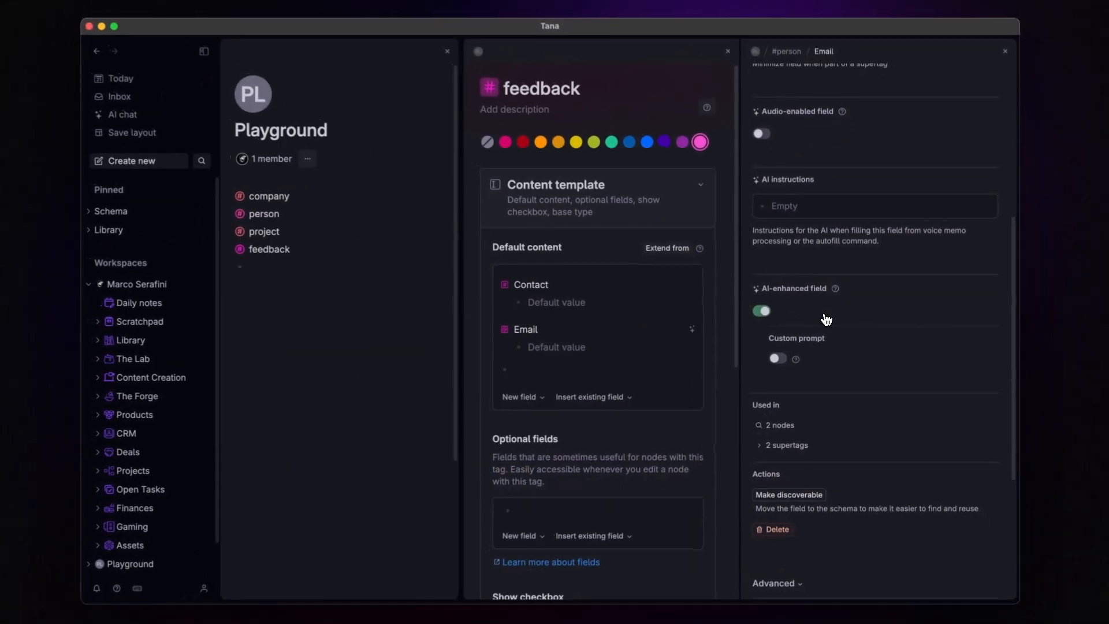
click(1002, 54)
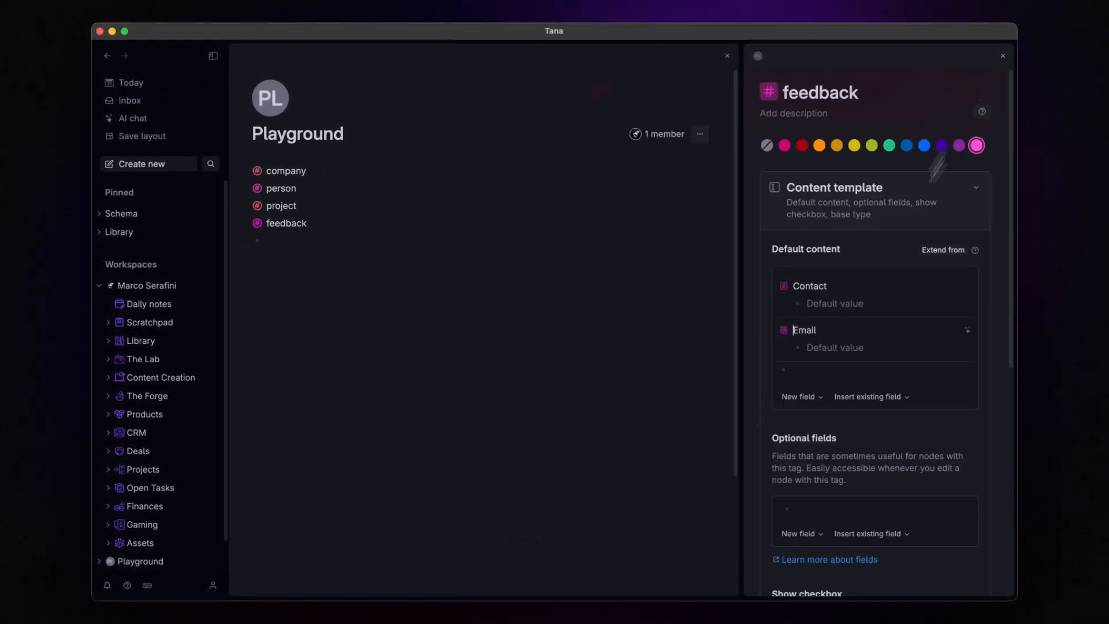
click(817, 374)
text(>Project)
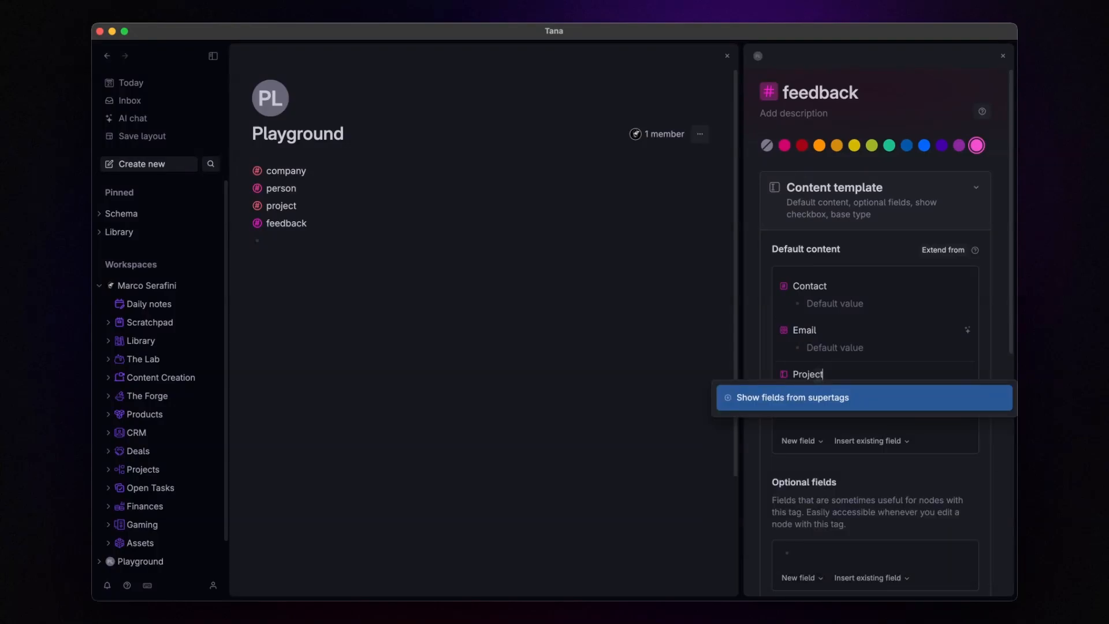
click(783, 374)
click(857, 169)
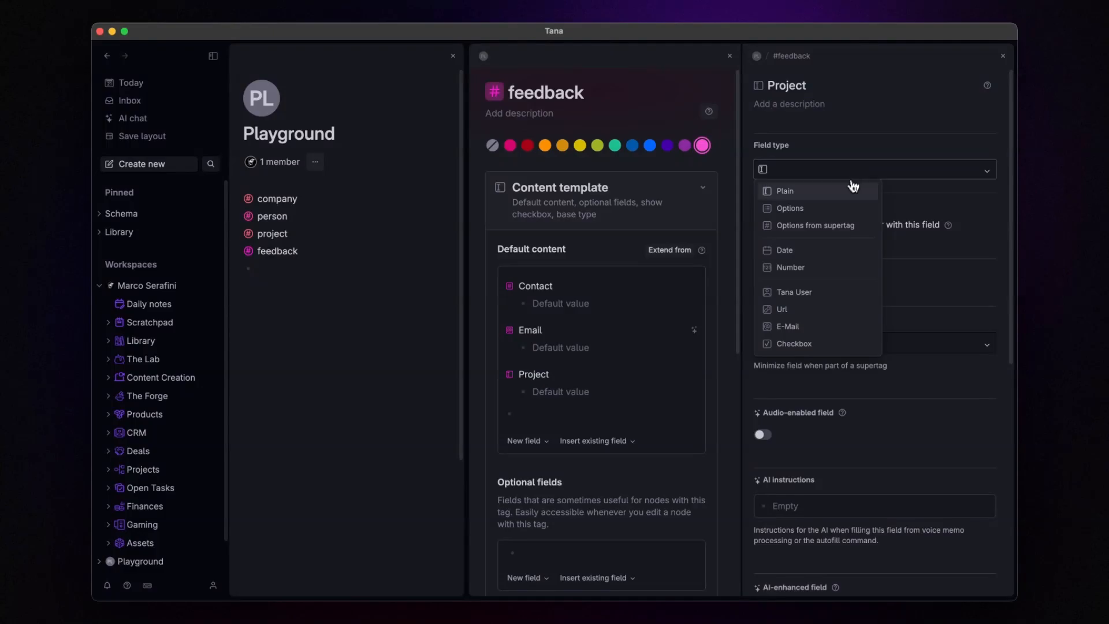
click(834, 227)
click(852, 227)
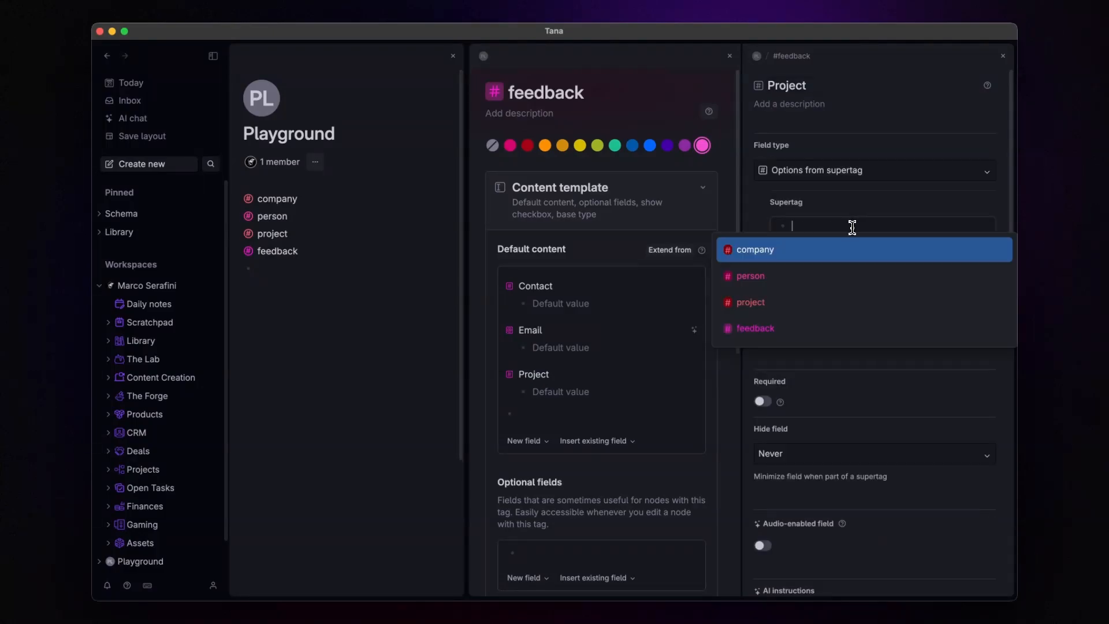
click(811, 303)
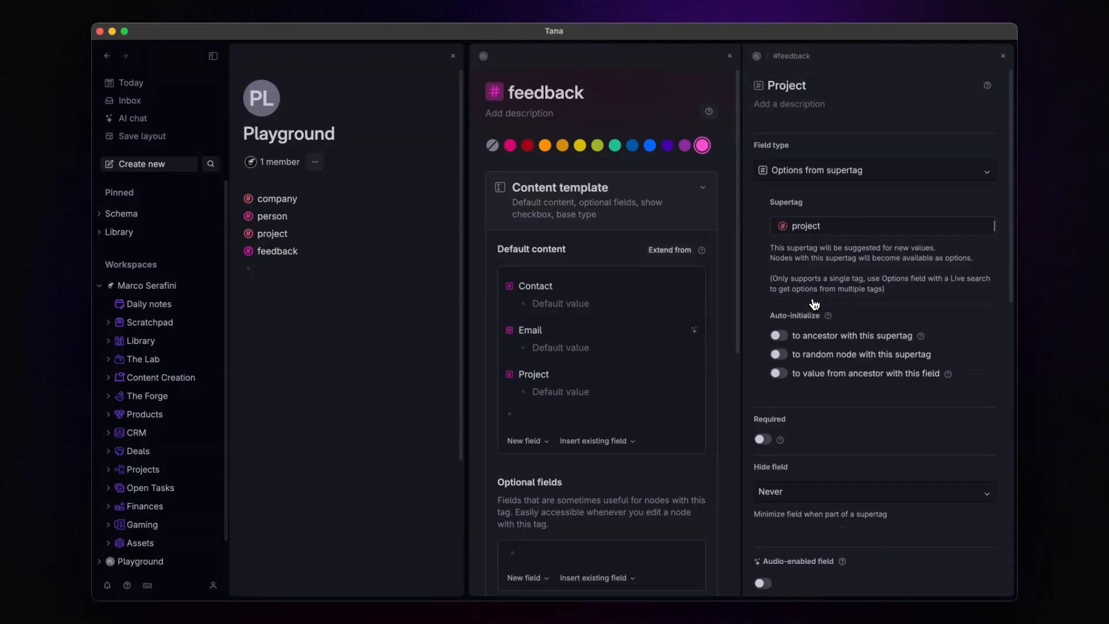
click(778, 336)
click(1002, 55)
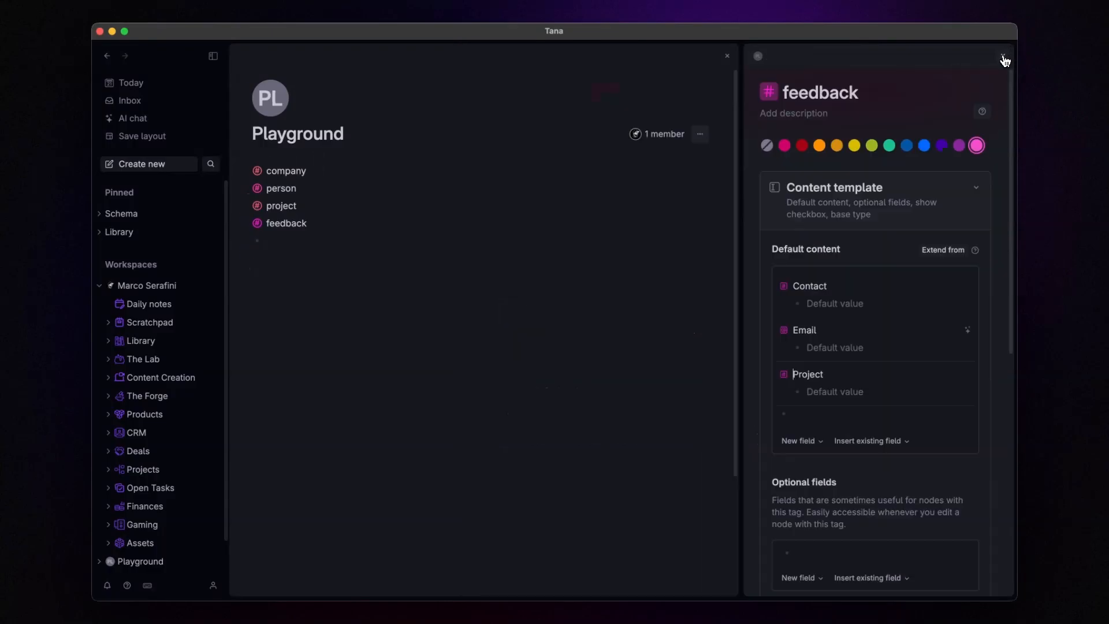
Step: Add Company ABC #company, a #person contact and Project X #project, then expand Company ABC
click(1003, 55)
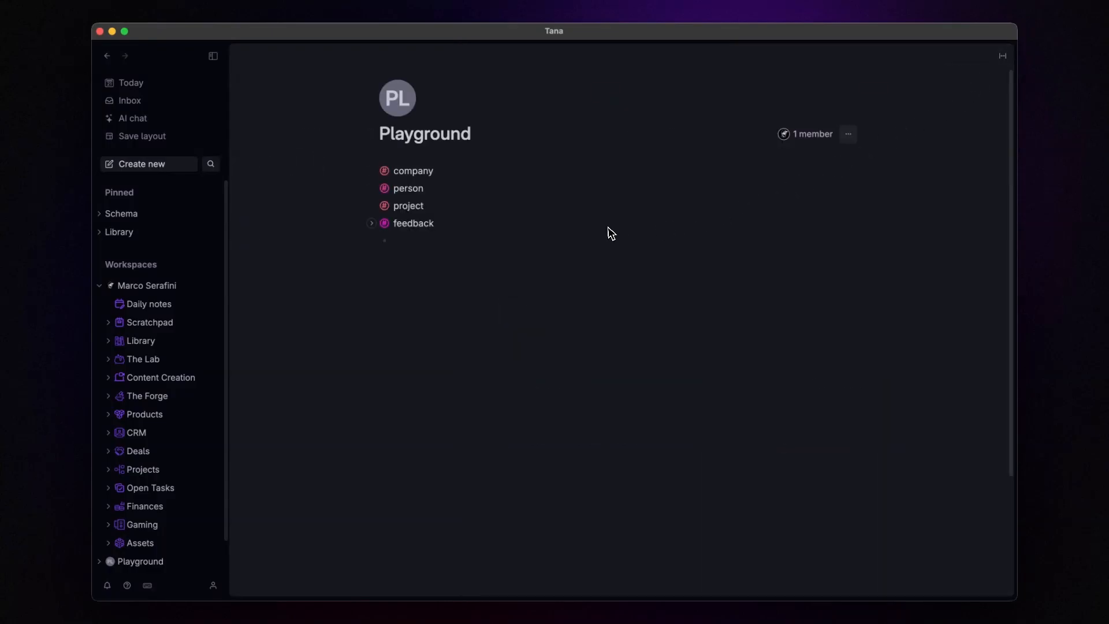
key(Return)
key(Return)
text(Company ABC #com)
key(Return)
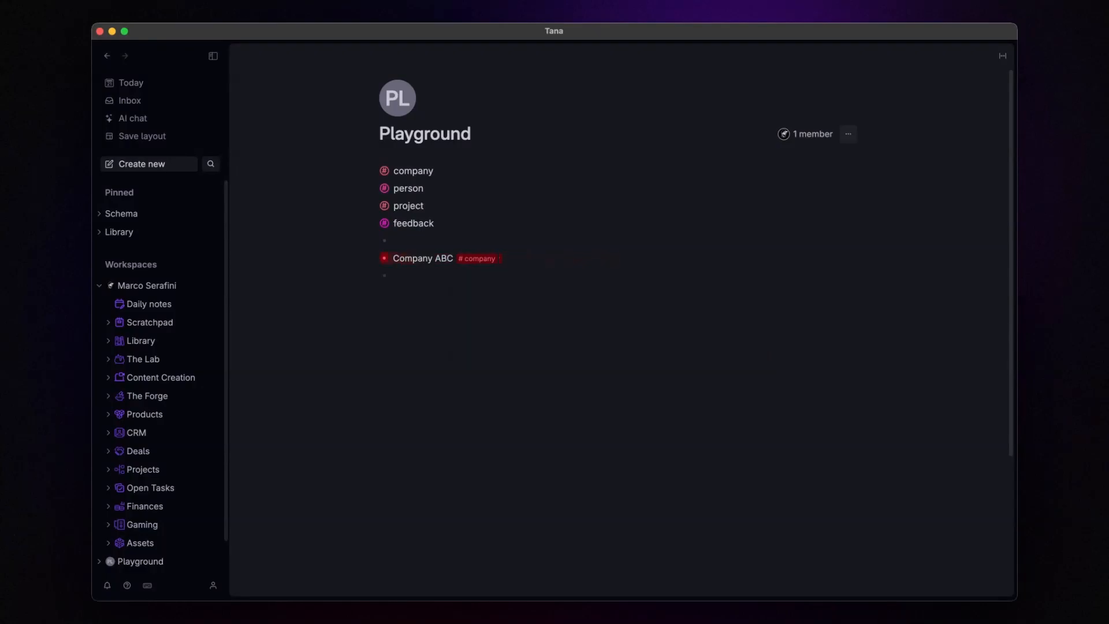
key(Return)
text(John Smith)
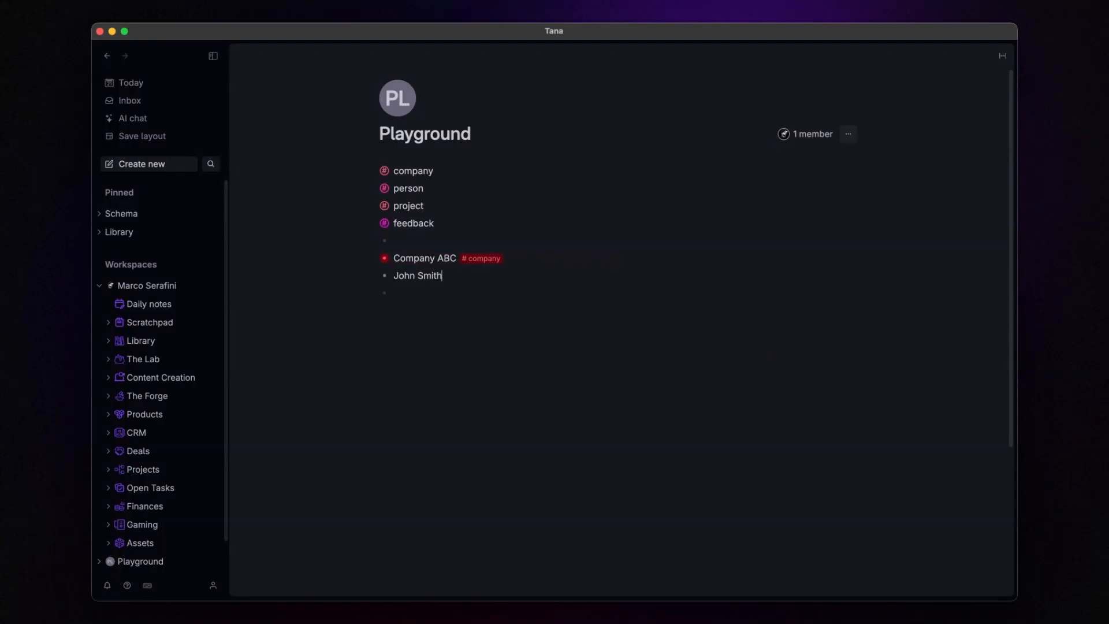
text( #pers)
key(Return)
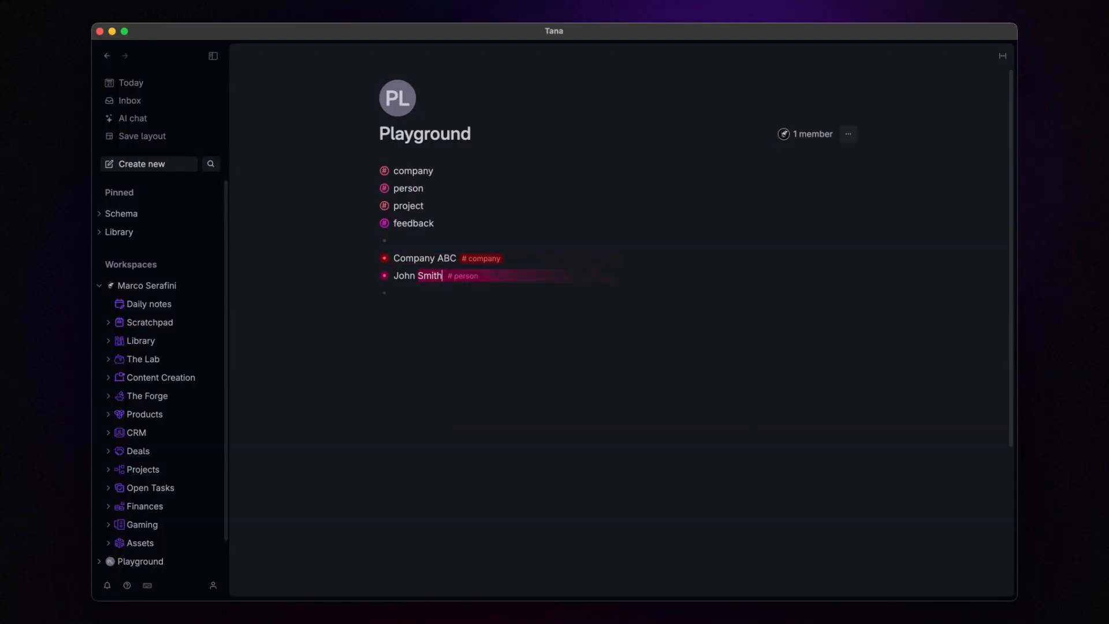
key(Return)
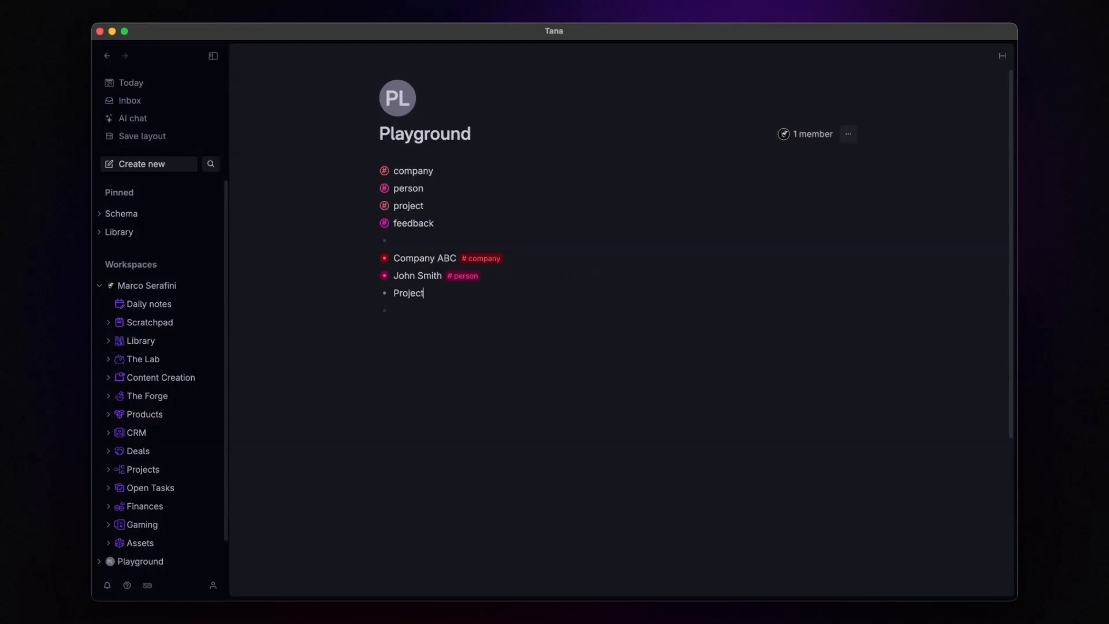
text(Project X#)
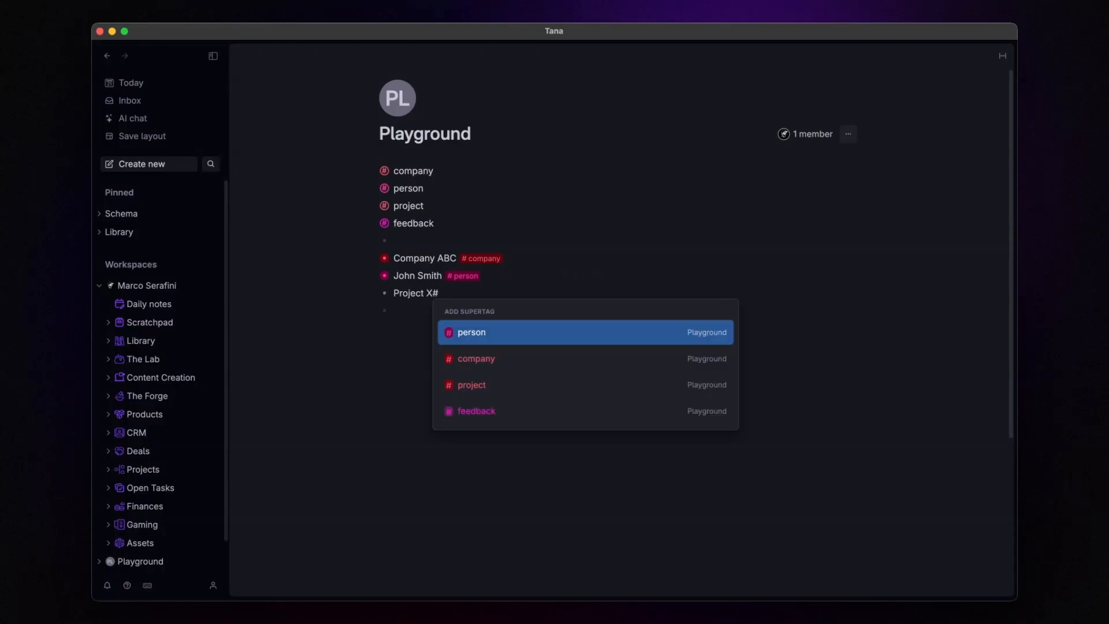
text(project)
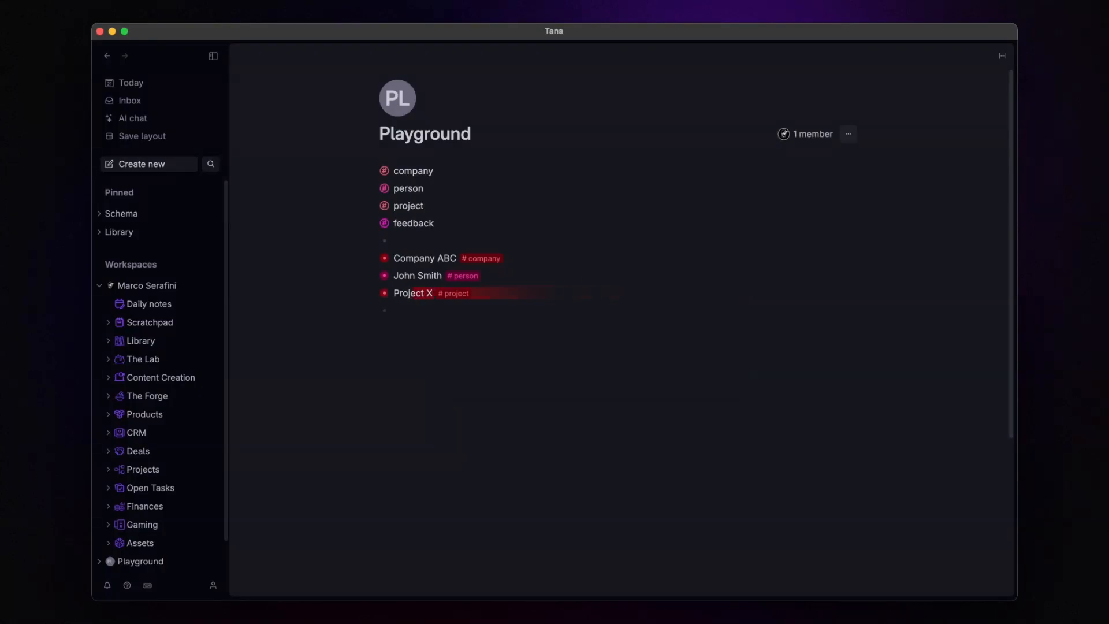
key(super+Down)
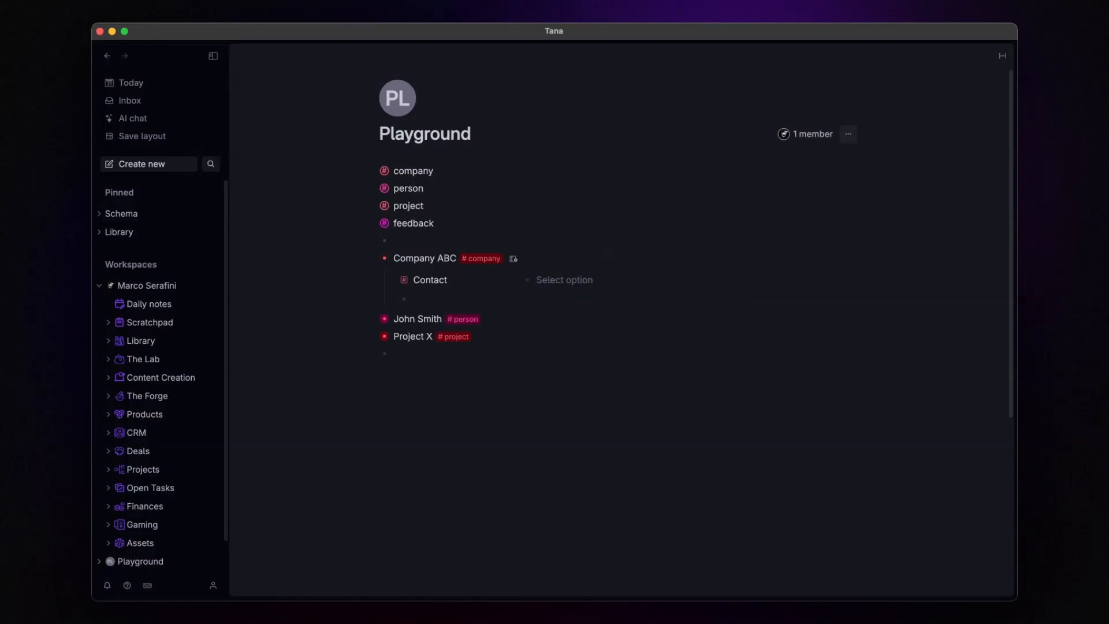
Step: Set the person as Company ABC's Contact, Company ABC as their Company, and enter their email
click(570, 281)
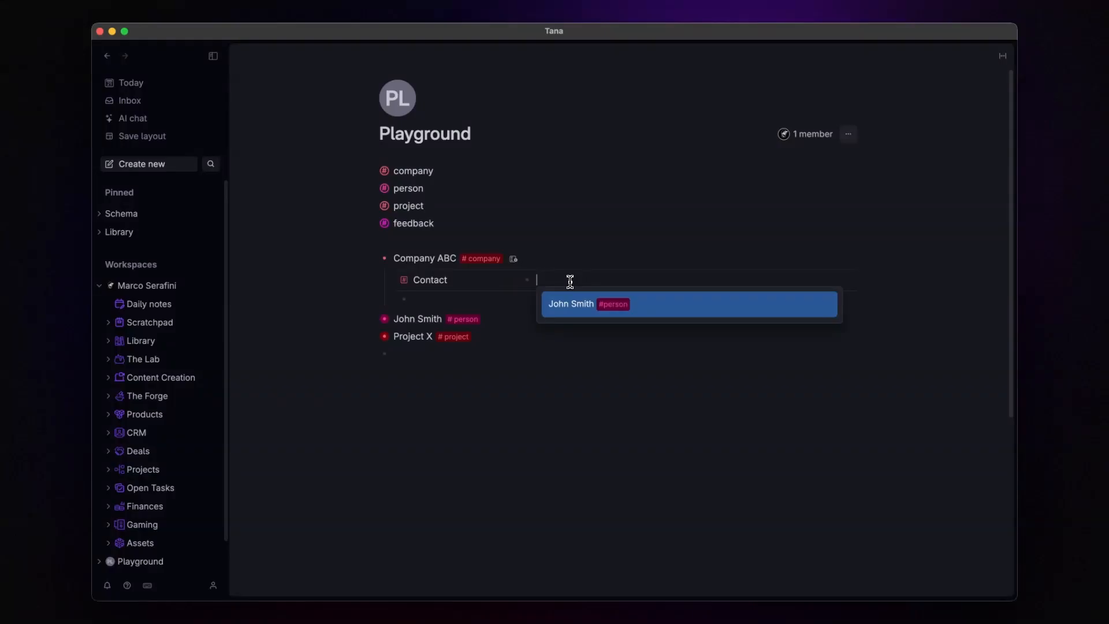
click(574, 314)
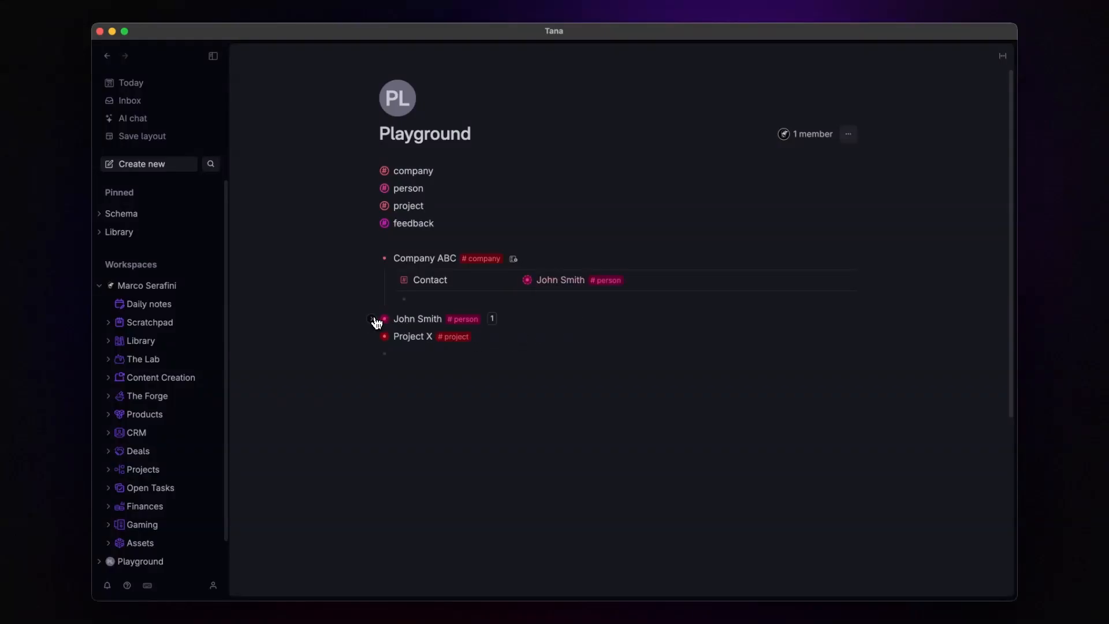
click(371, 319)
click(566, 342)
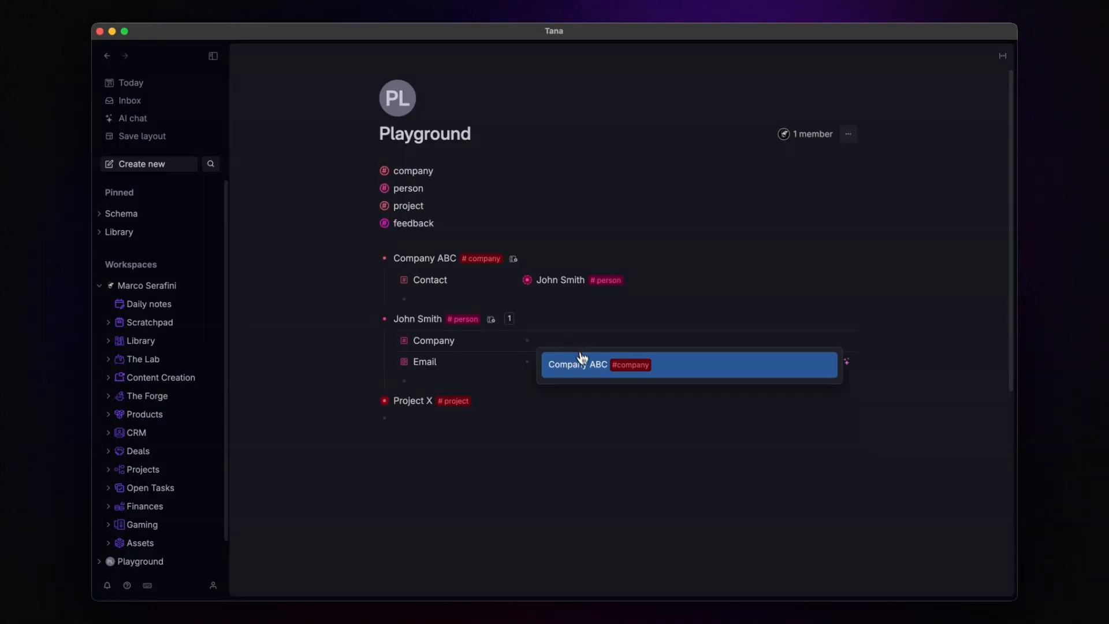
click(582, 360)
click(568, 364)
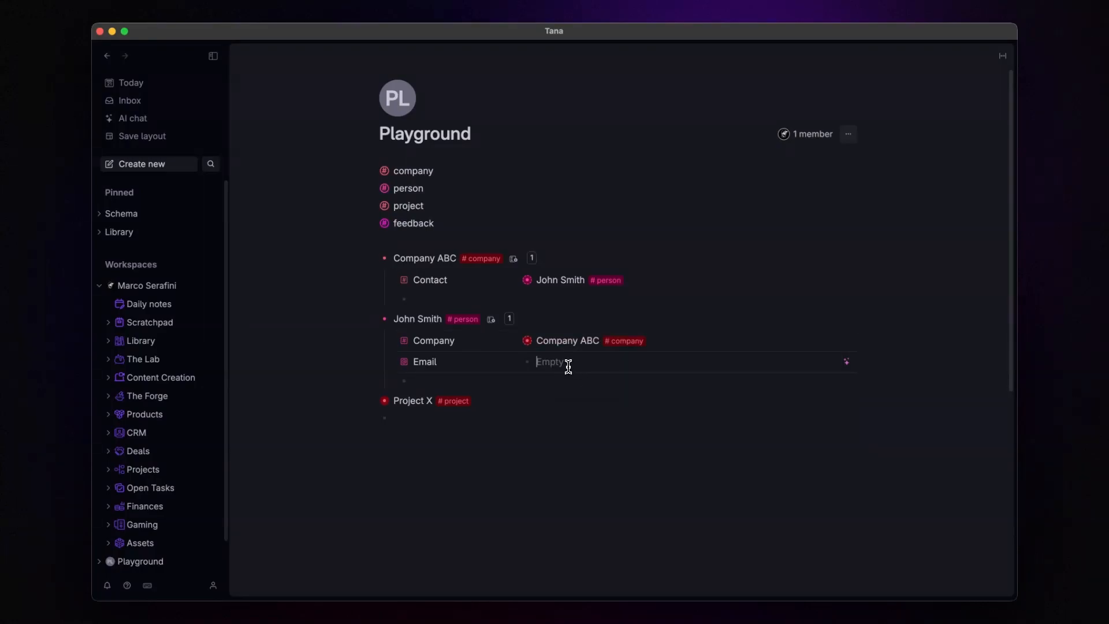
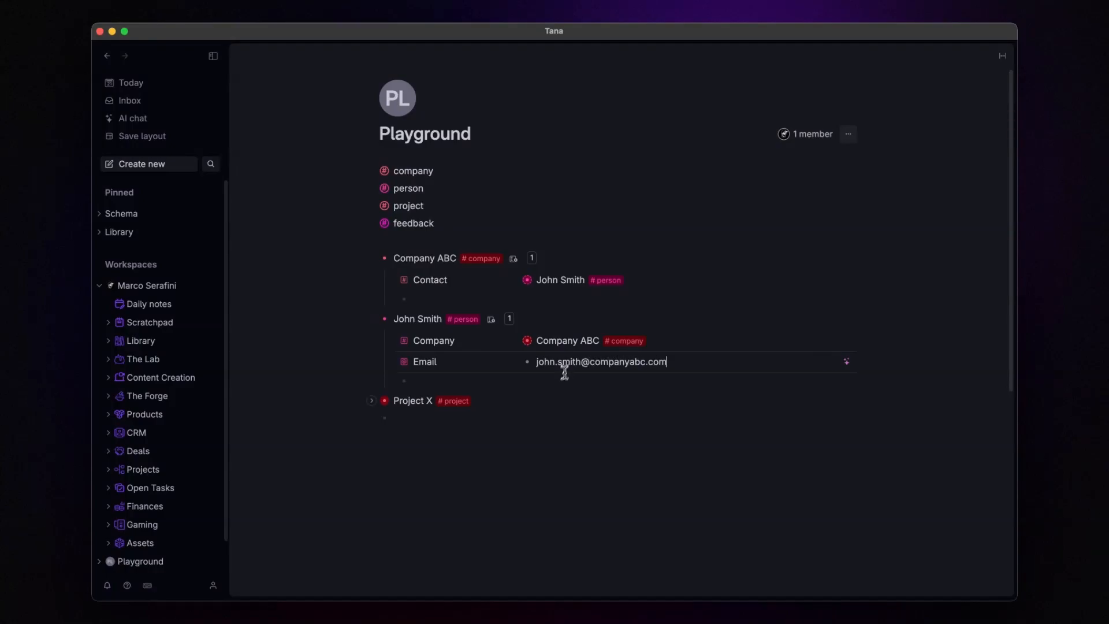
Step: Make the person Project X's stakeholder and set its Project Status to Completed
click(375, 401)
click(572, 424)
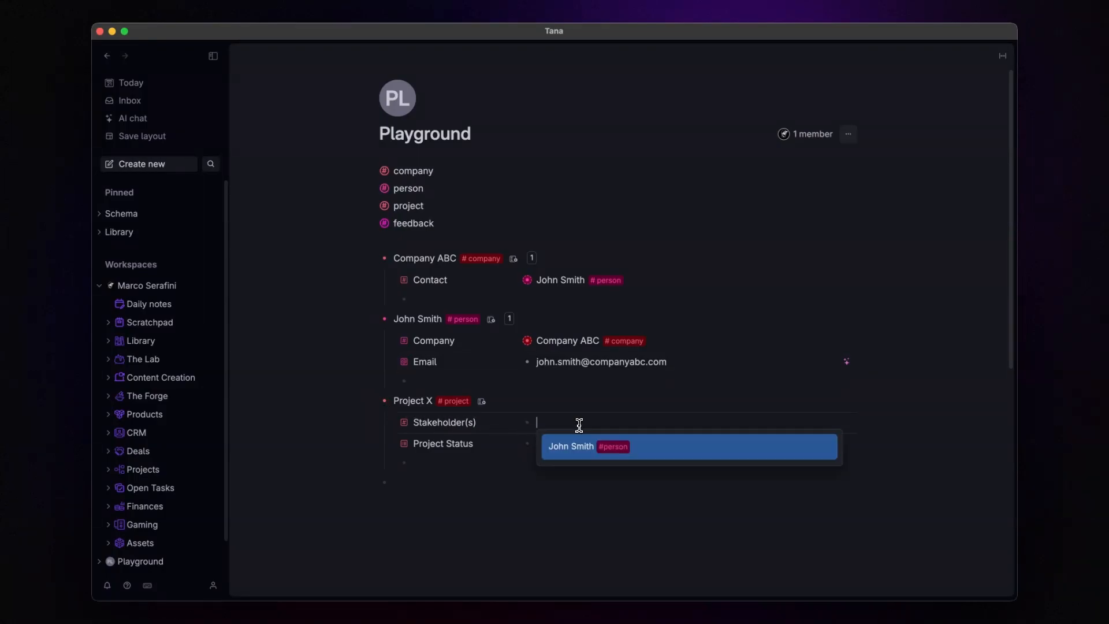
click(580, 449)
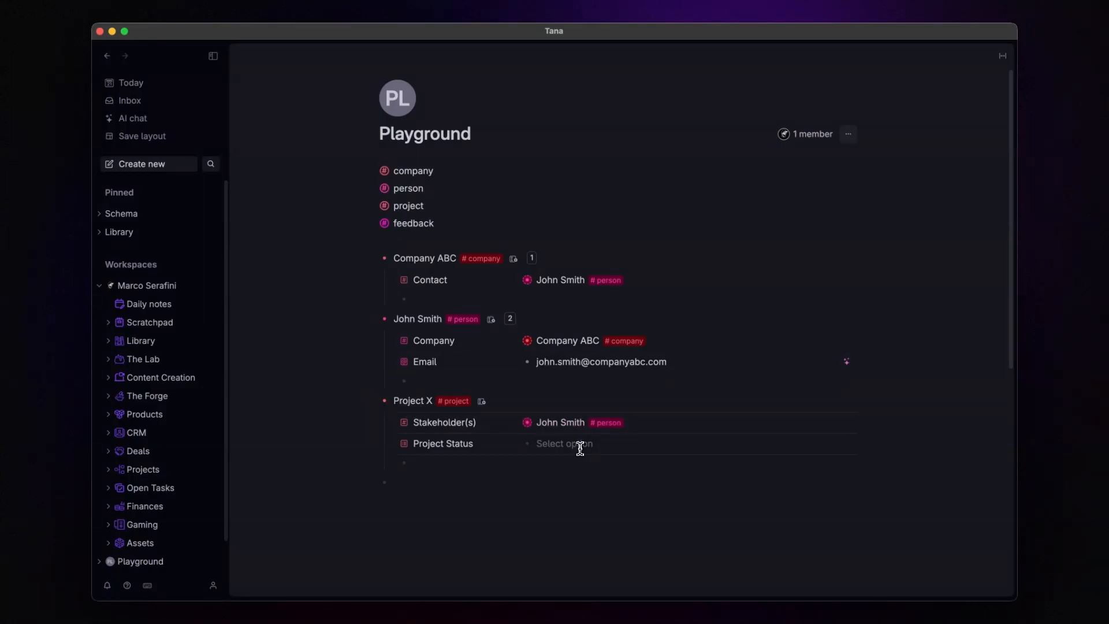
click(578, 444)
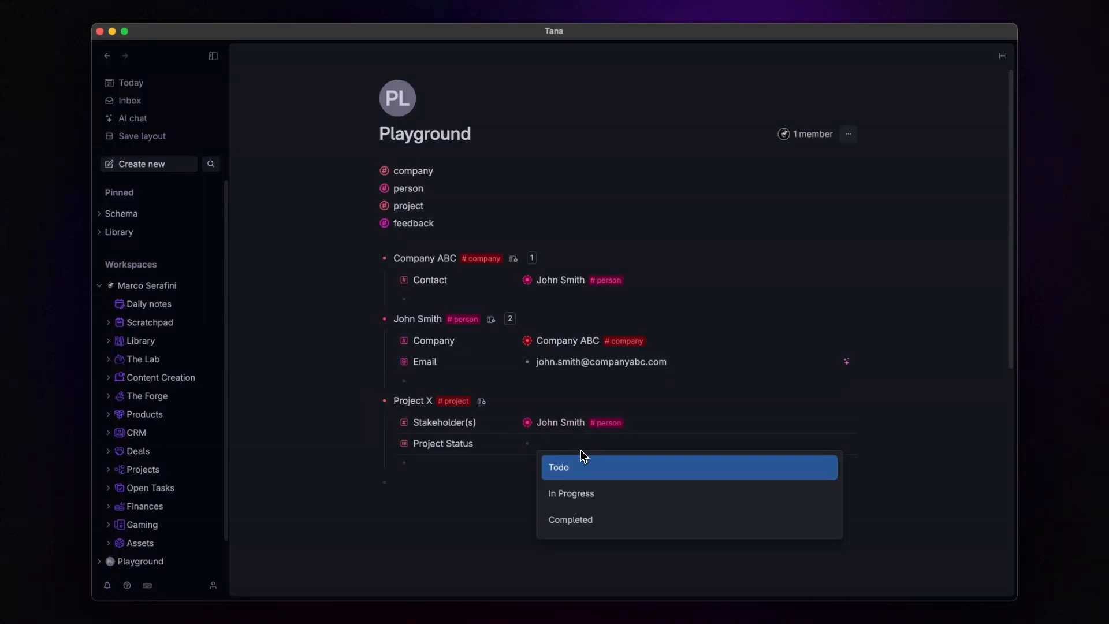
click(581, 522)
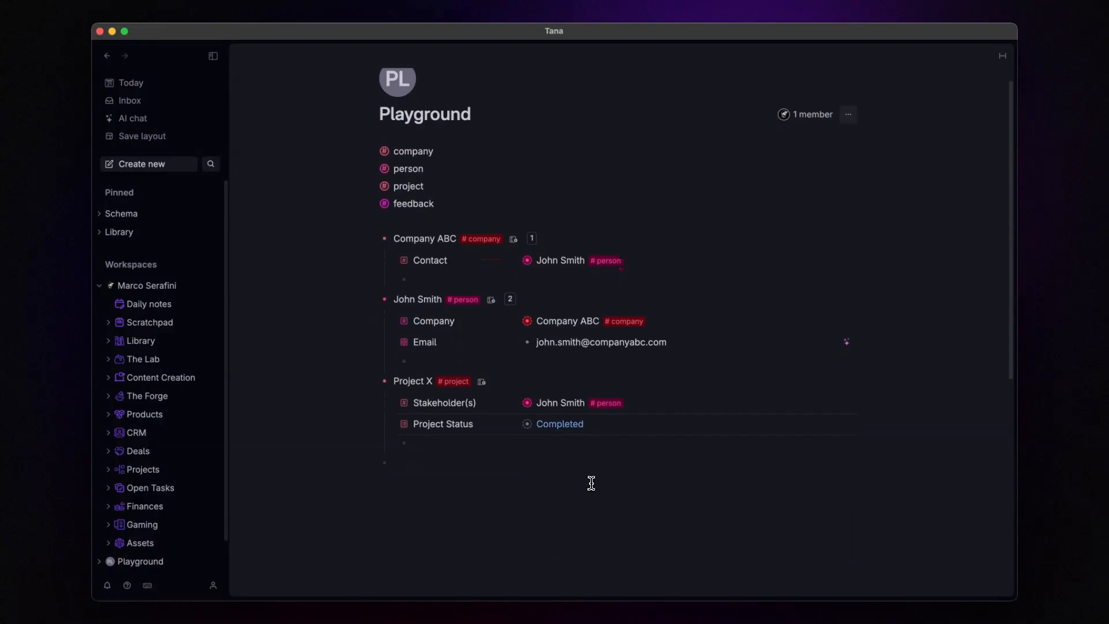
scroll(590, 483, down, 3)
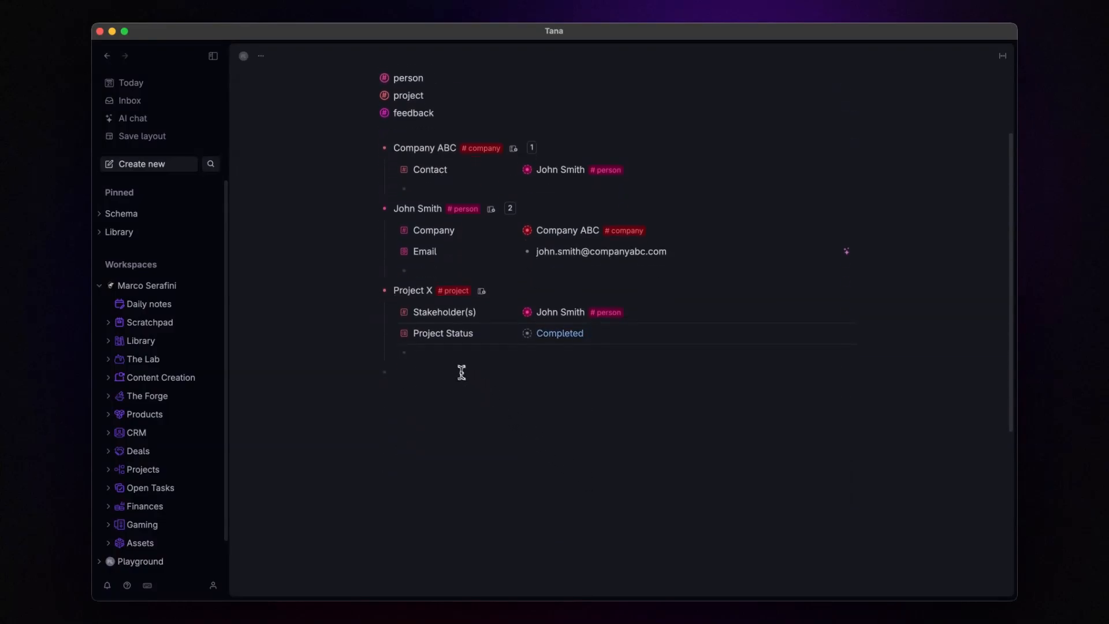
click(430, 354)
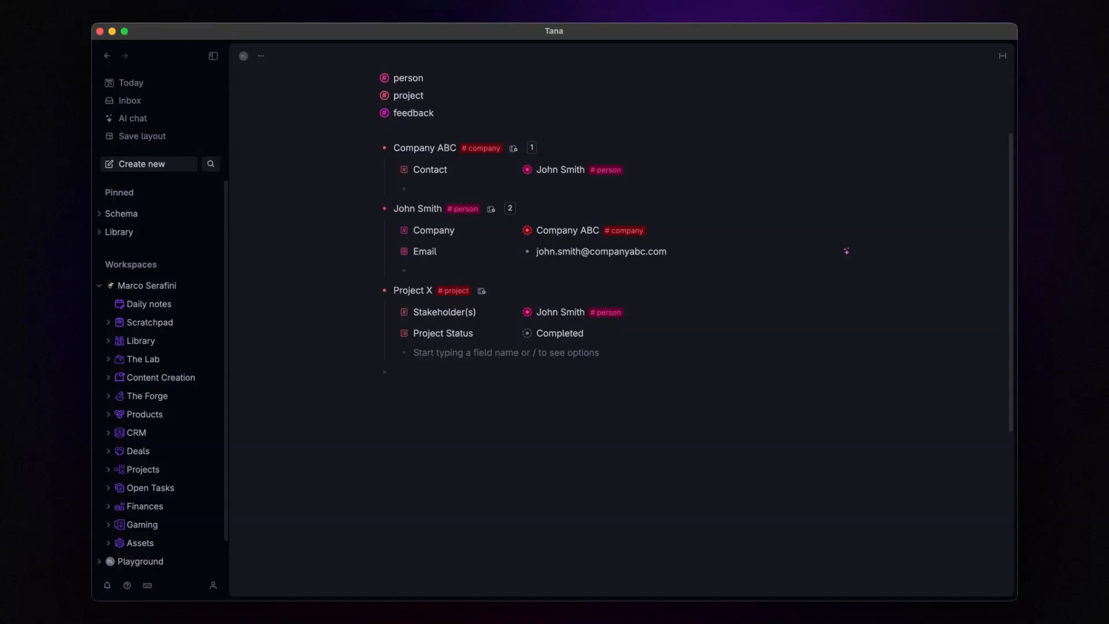
Step: Create 'Company ABC Feedback' tagged #feedback under Project X, pick the person as Contact, AI-fill Email
text(Company ABC Fee)
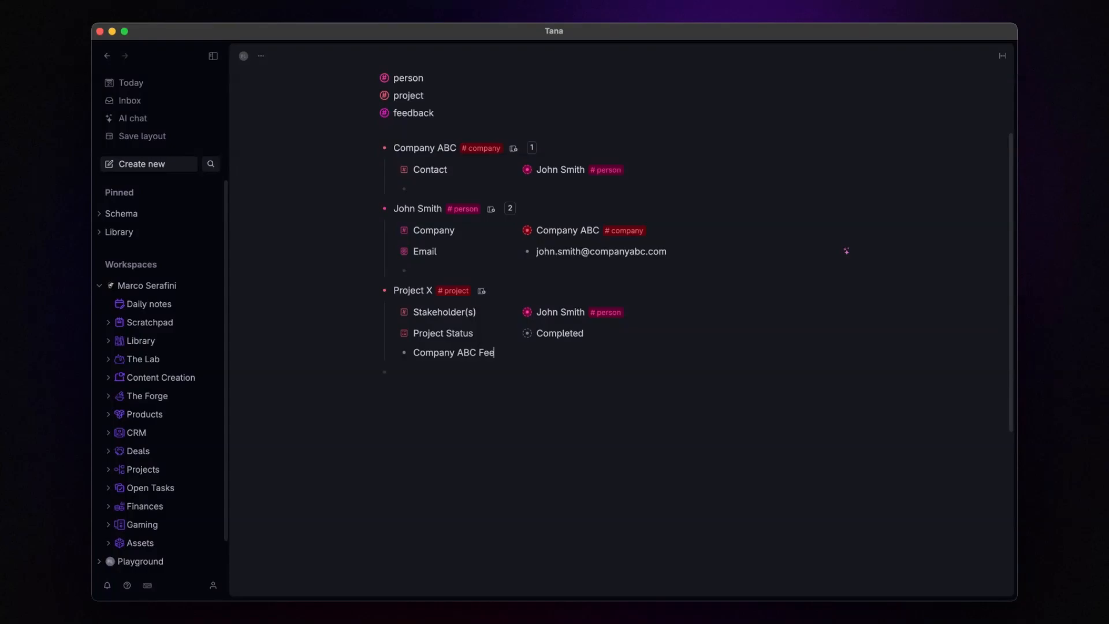
text(#fe)
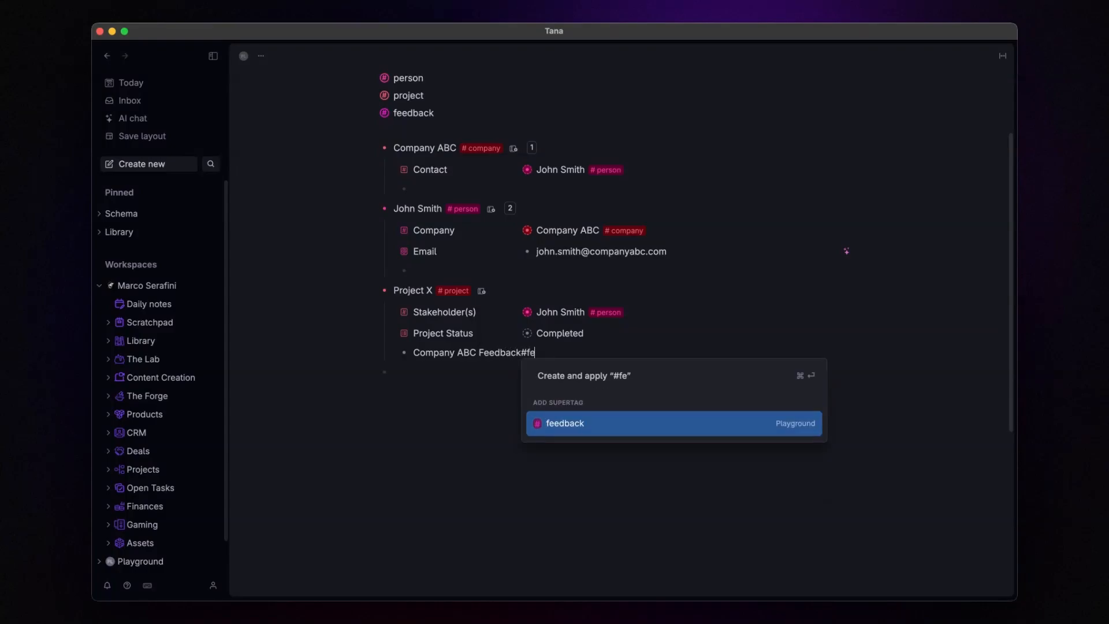
key(Return)
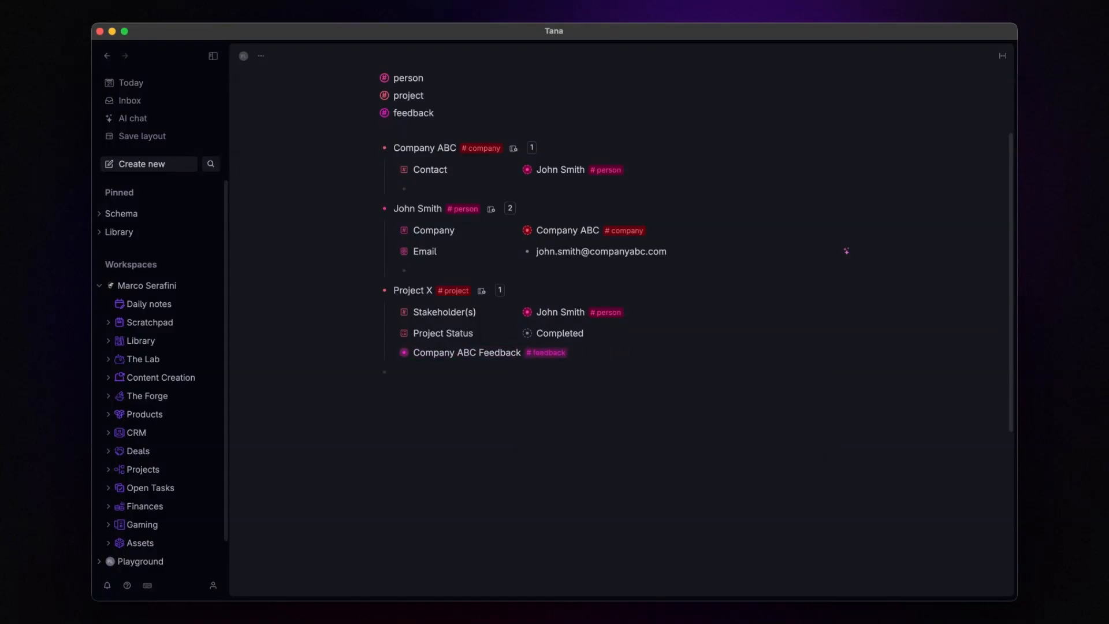
key(super+Down)
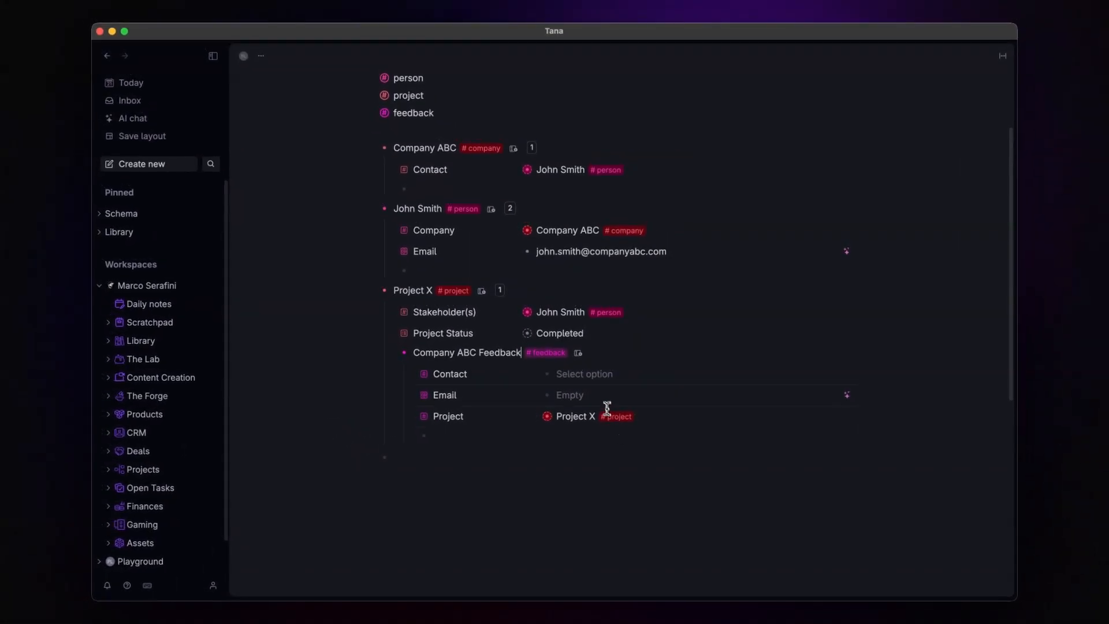
click(579, 376)
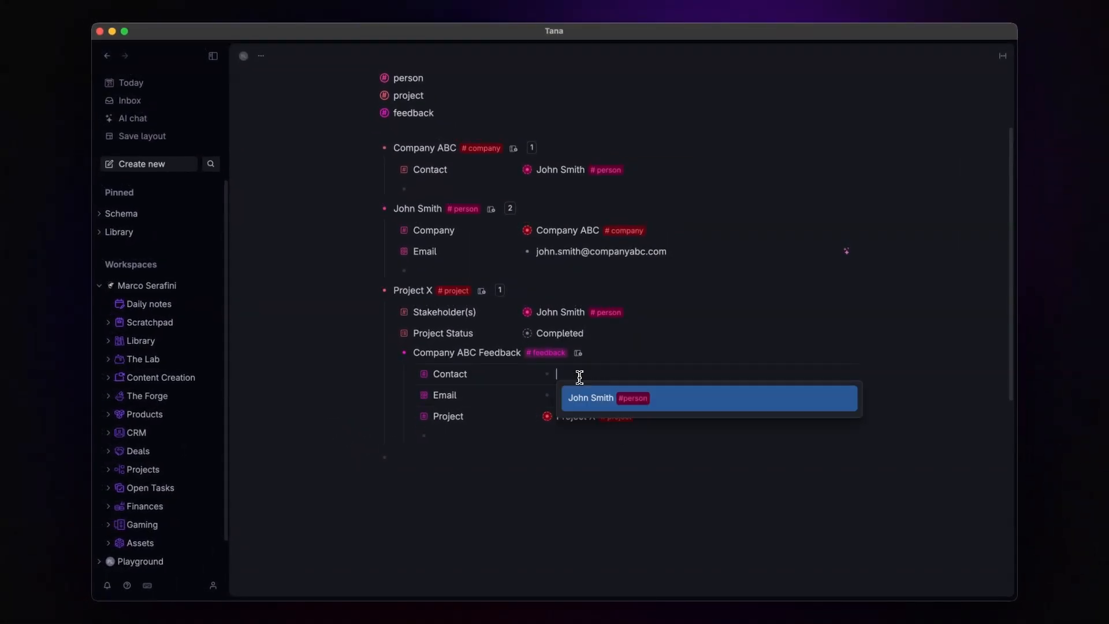
click(601, 402)
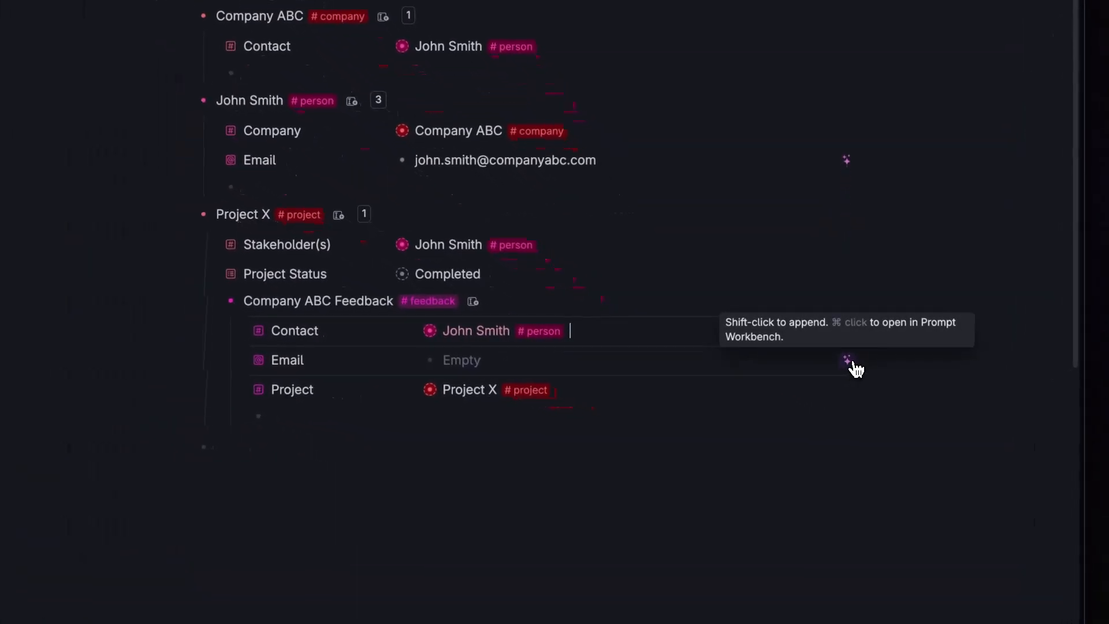
click(847, 361)
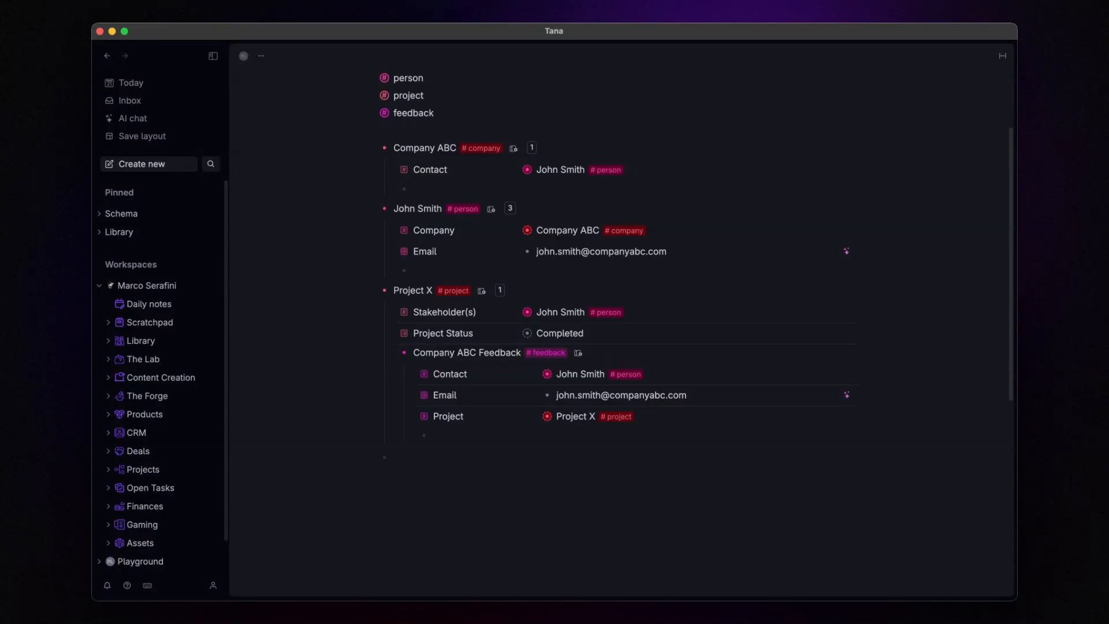
click(508, 117)
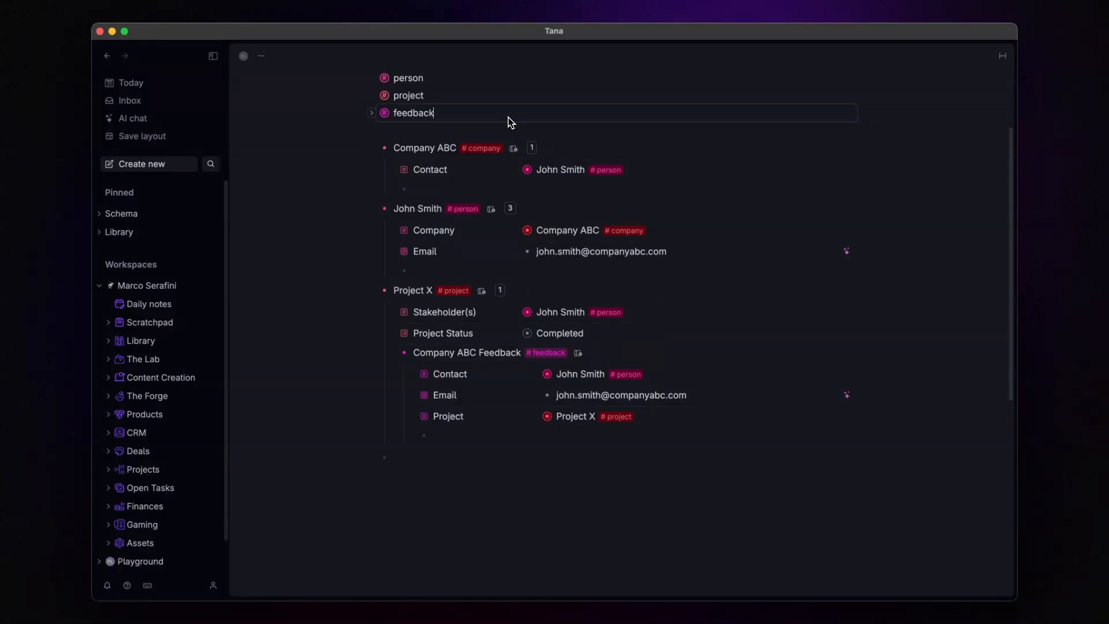
Step: Type a 'Send feedback' bullet below the tags and convert it to a command node
key(Return)
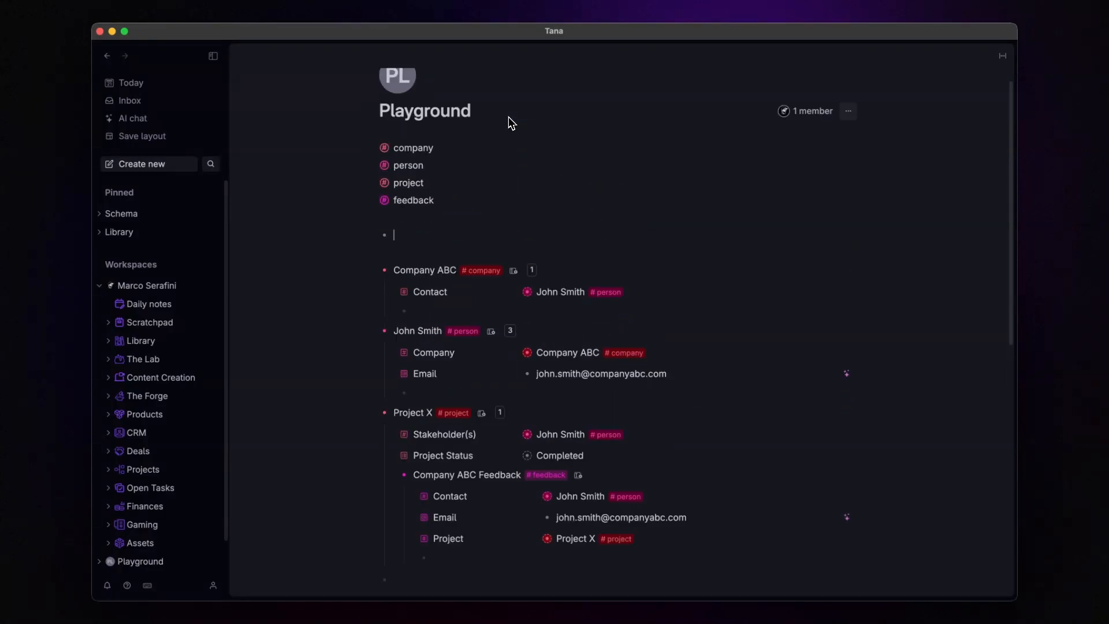
text(Send feedback)
key(super+k)
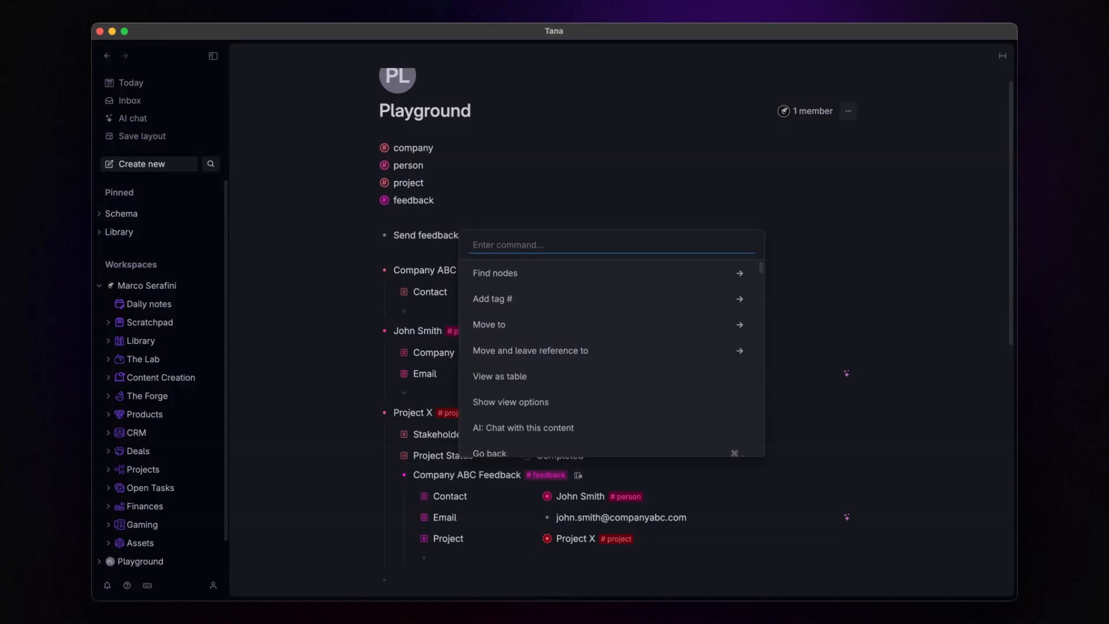
text(comm)
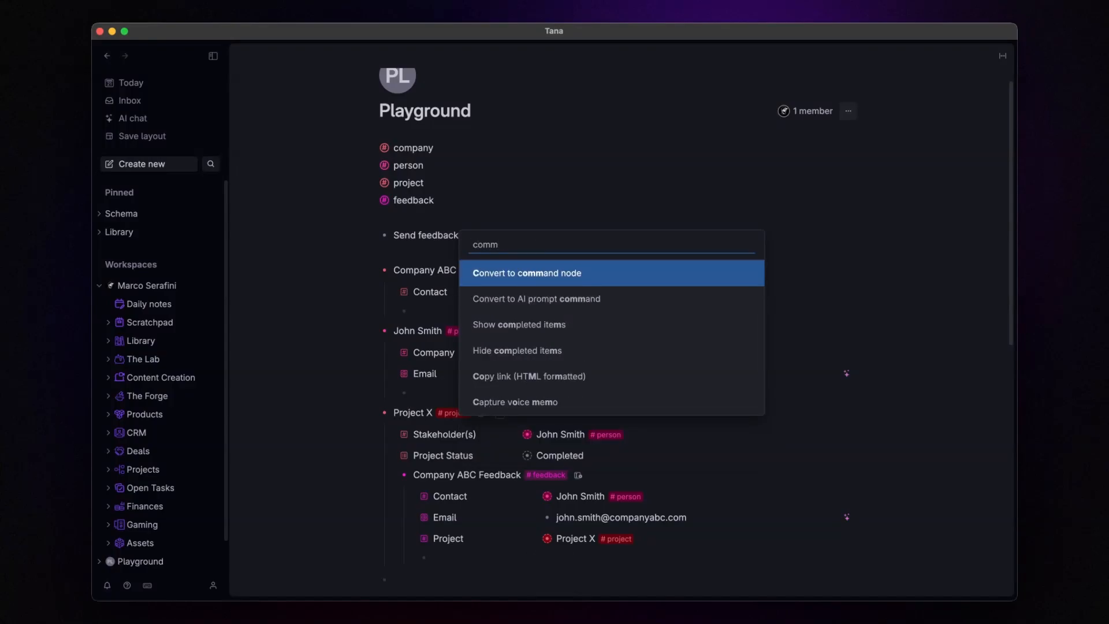
key(Return)
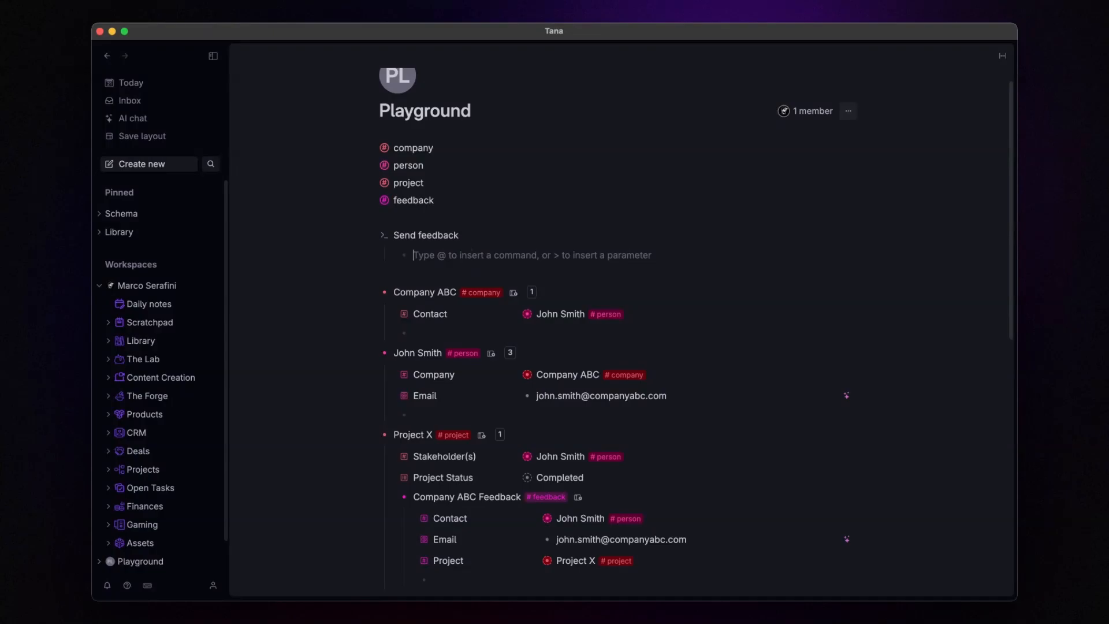
Step: Insert a Make API request command with its API method parameter set to POST
text(@make)
key(Return)
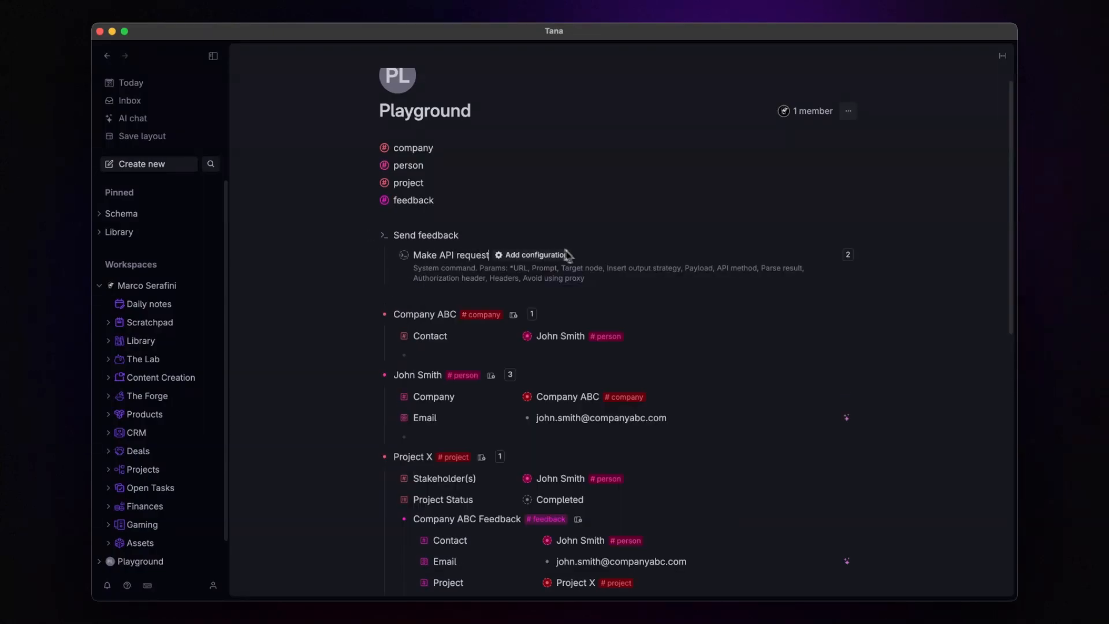
click(544, 262)
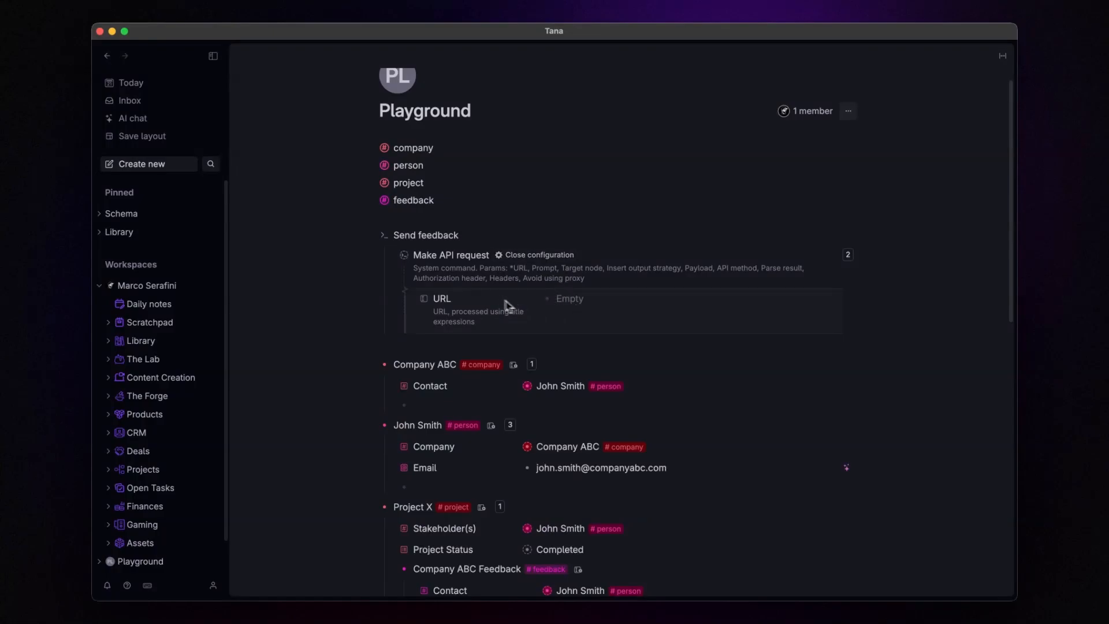
click(494, 266)
text(>API)
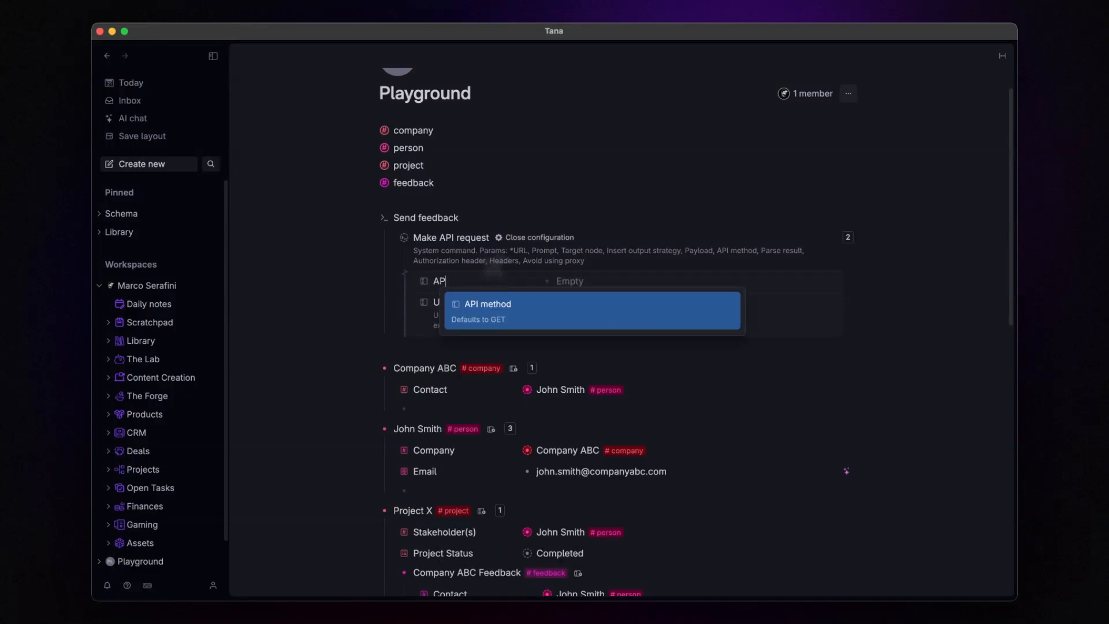
key(Return)
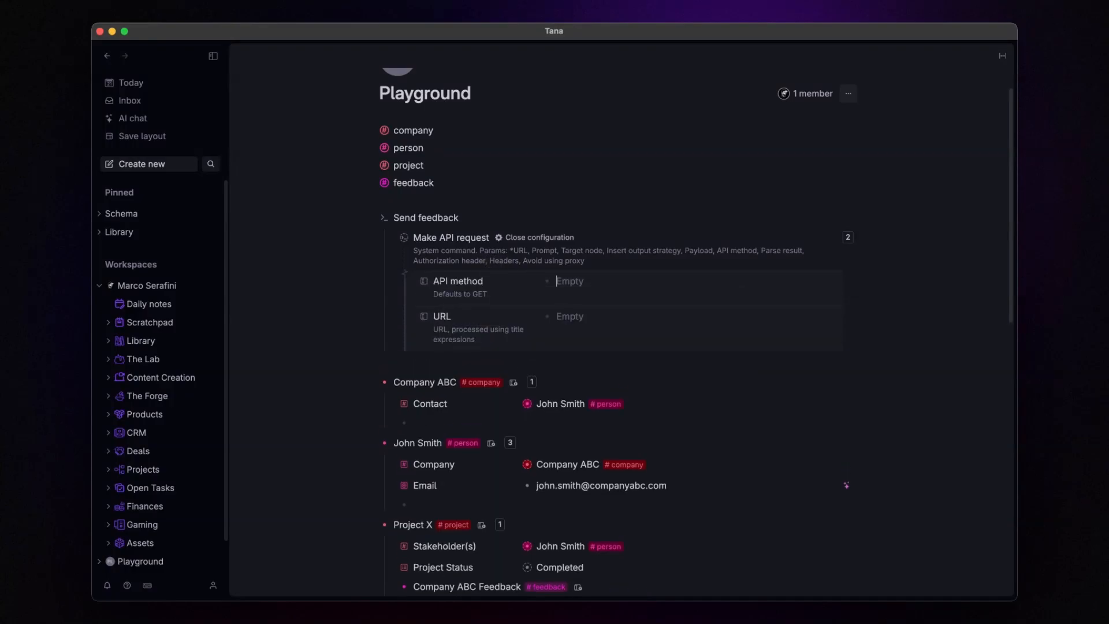
click(569, 281)
key(Down)
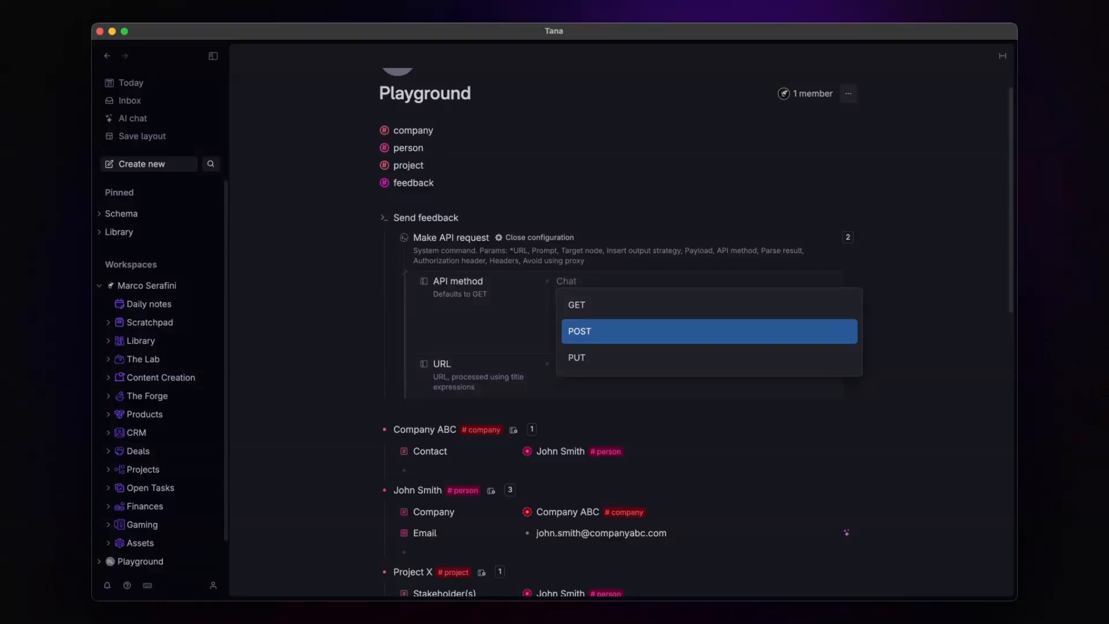
key(Return)
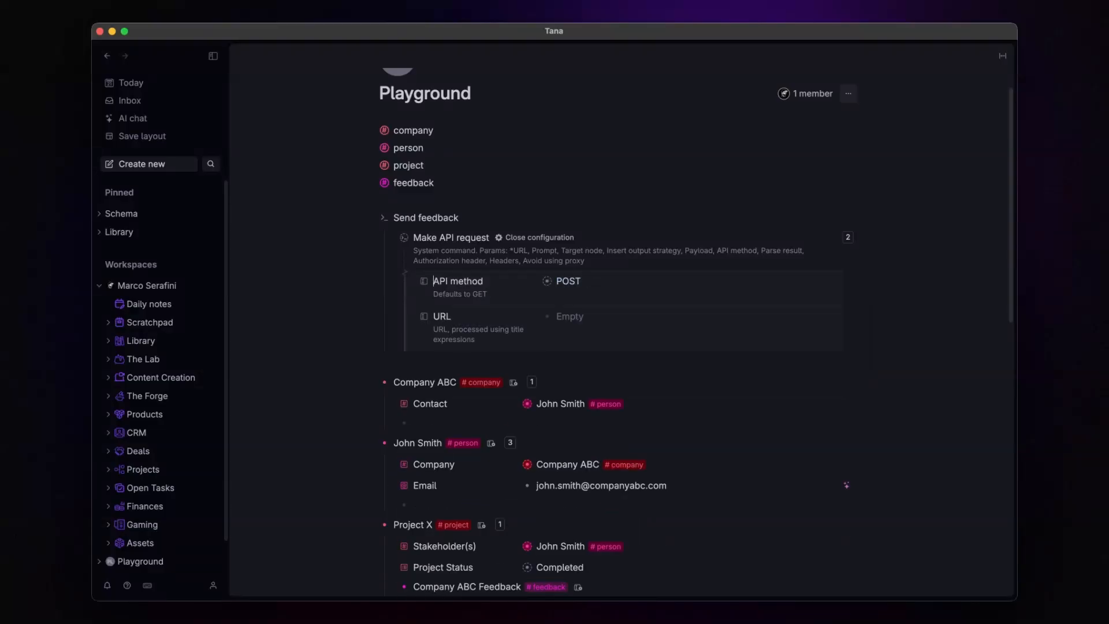
Step: Add an empty Authorization header parameter to the API request
key(shift+Return)
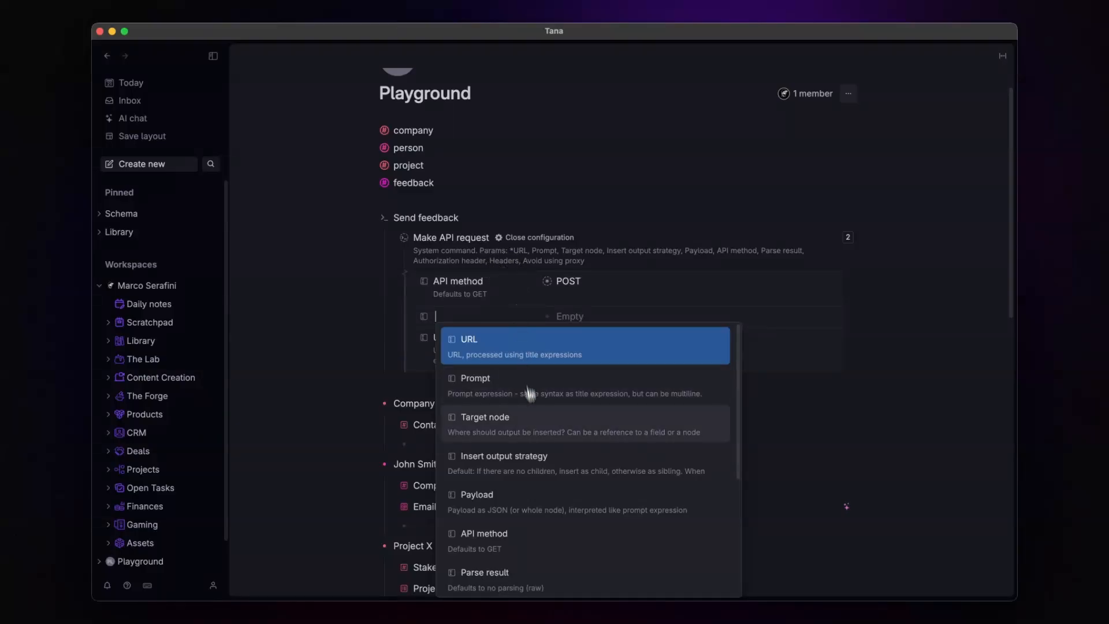
scroll(529, 405, down, 2)
click(536, 553)
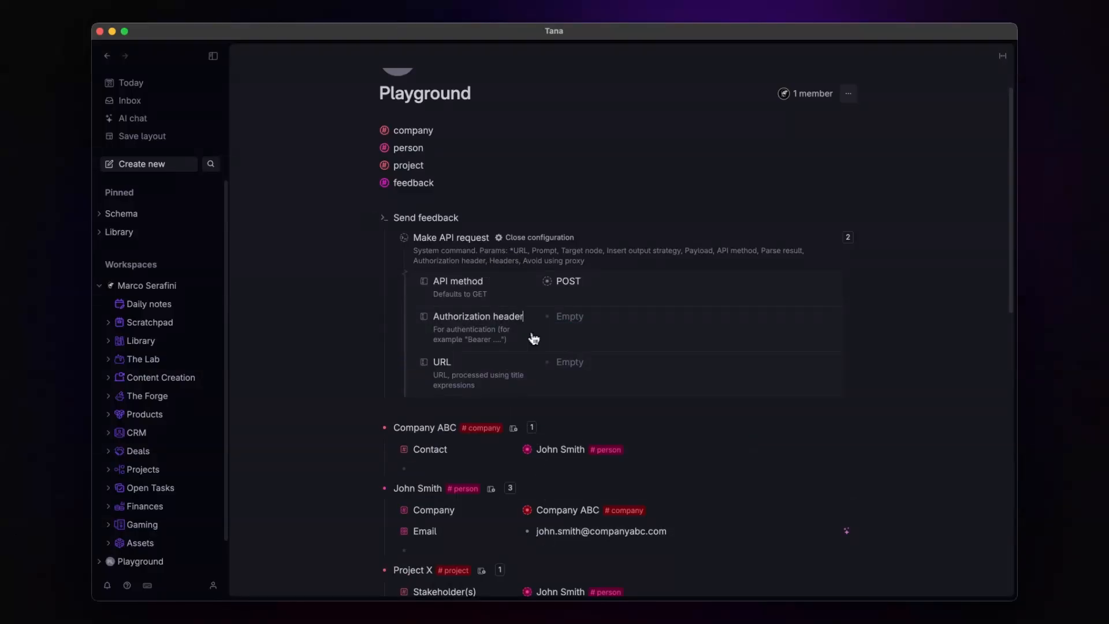
click(213, 585)
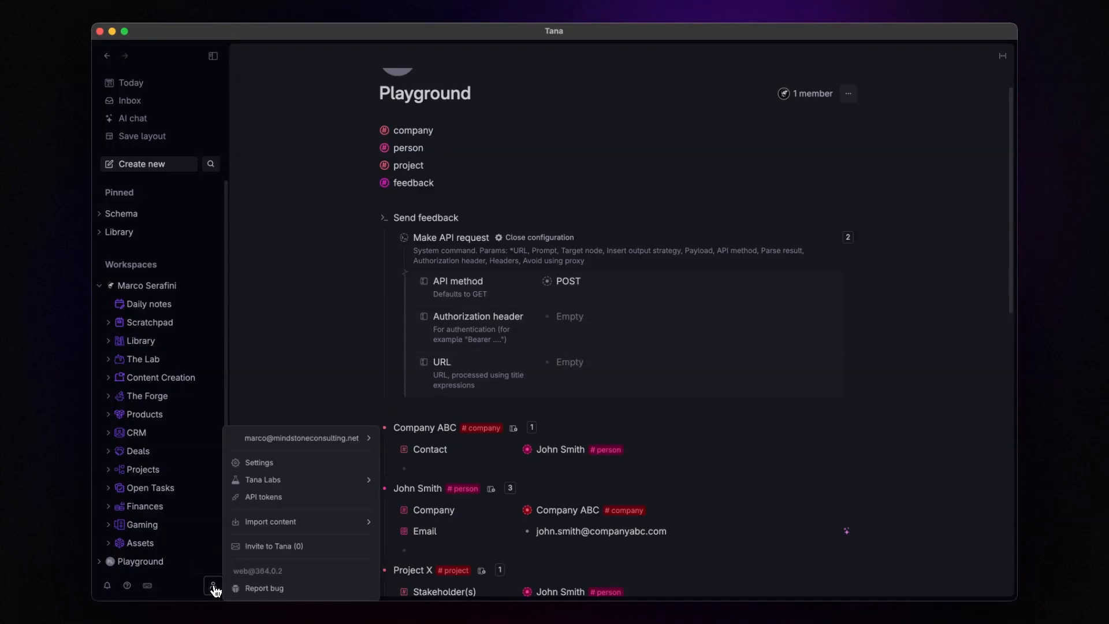
Step: Create a new API token and set the Authorization header to 'Bearer' plus that token
click(267, 500)
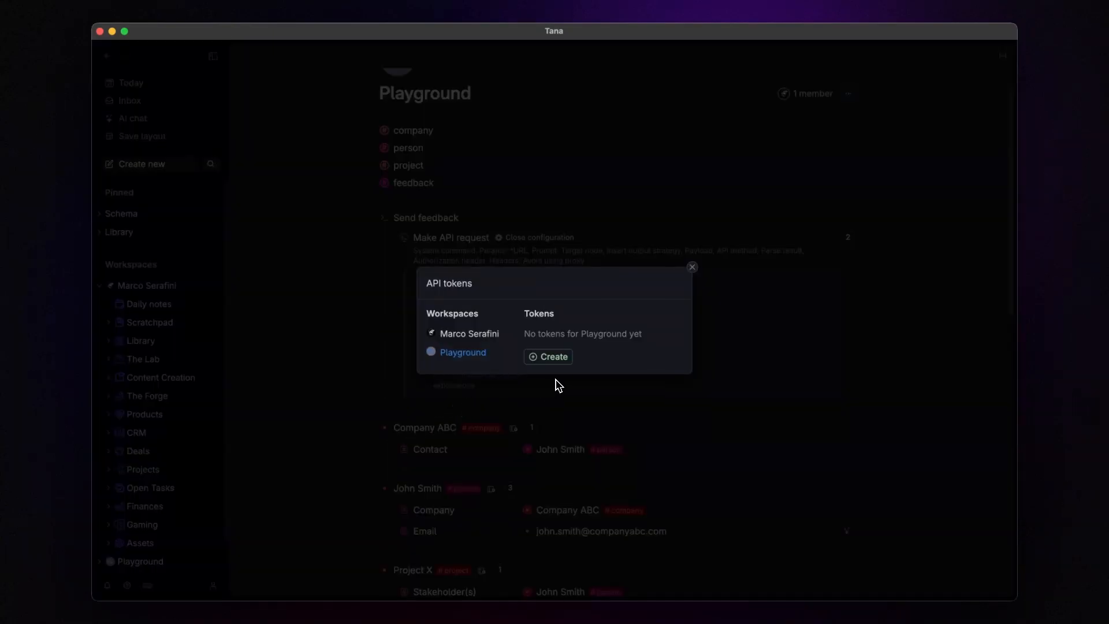
click(551, 357)
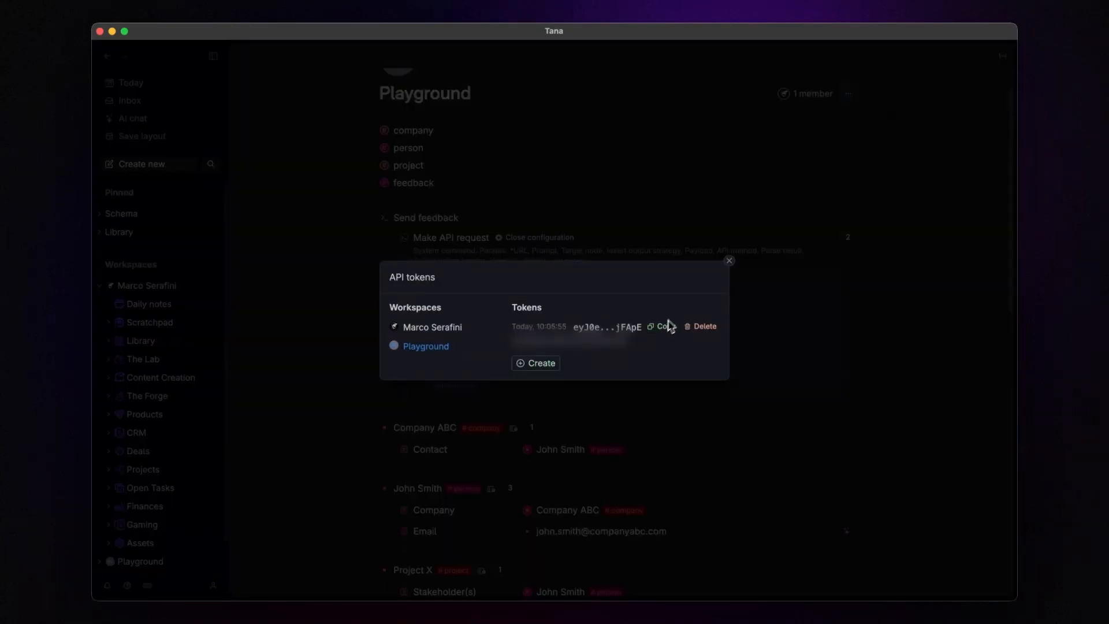
click(728, 260)
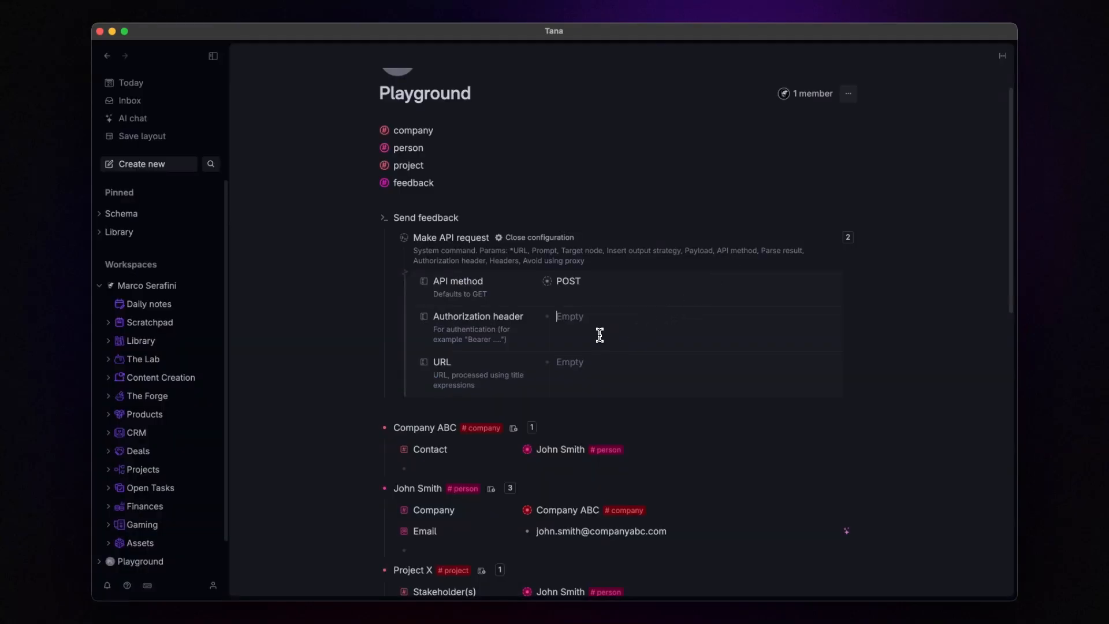
click(599, 334)
text(Bearer)
key(super+v)
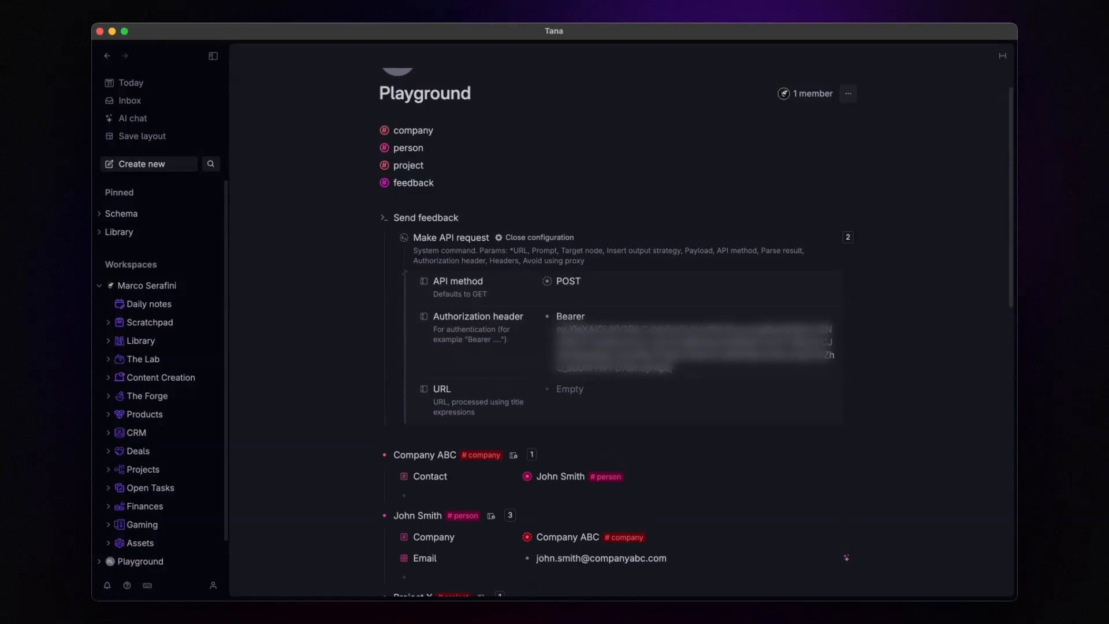
Step: Add an empty Payload parameter below the URL parameter
click(479, 383)
key(Return)
text(Pay)
key(Return)
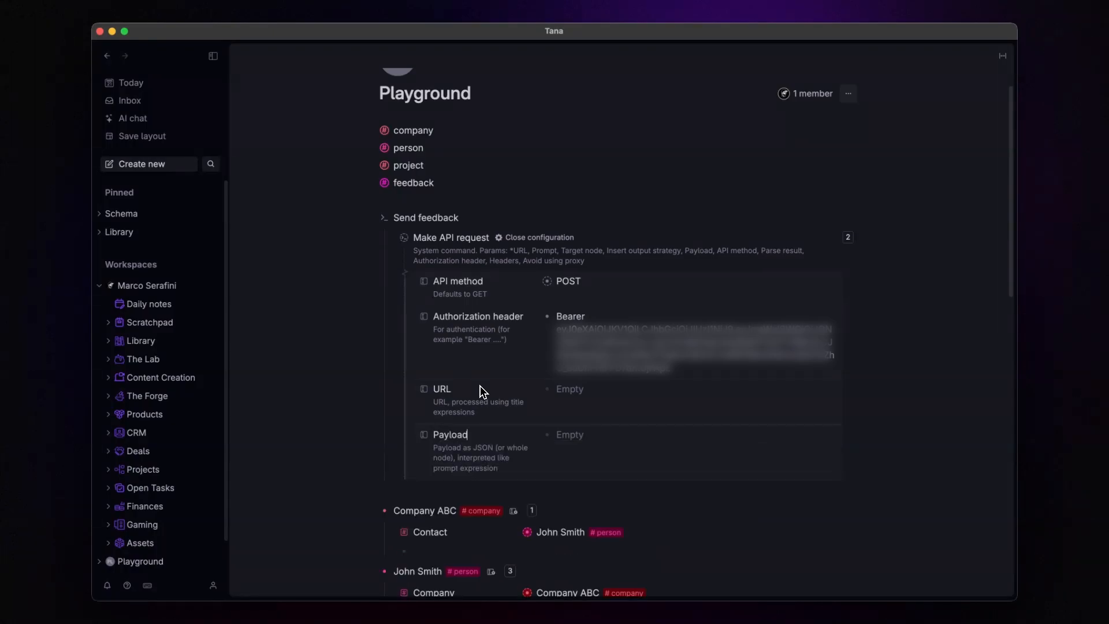
Step: Start the Payload JSON with {"name": "${name}", and duplicate that pair
scroll(534, 388, down, 3)
click(606, 266)
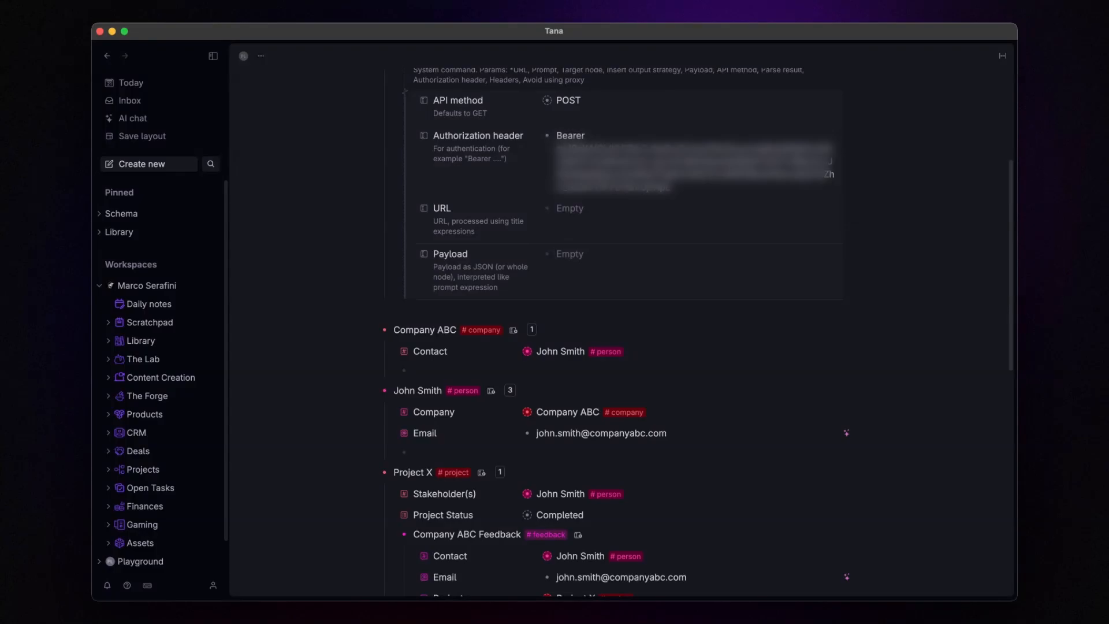
text({)
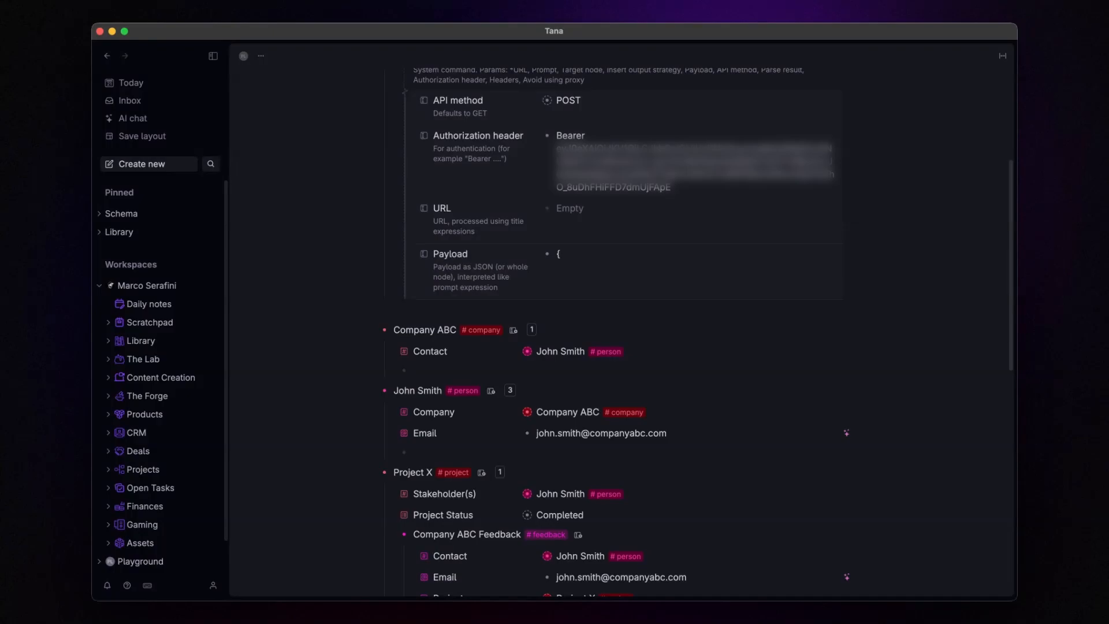
text("name)
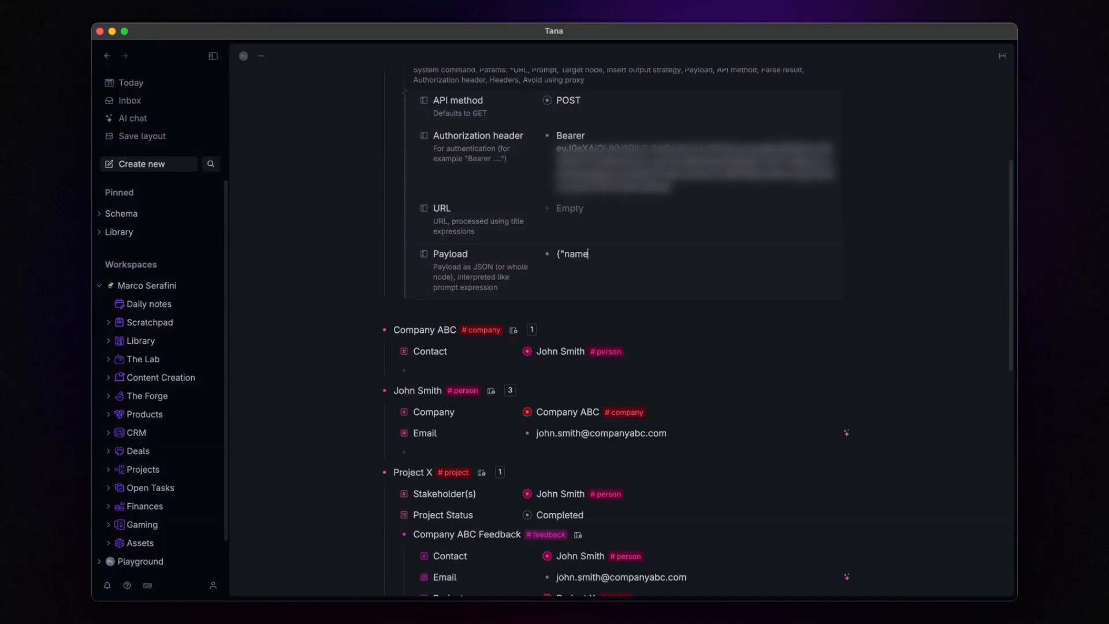
text(": "${name}",)
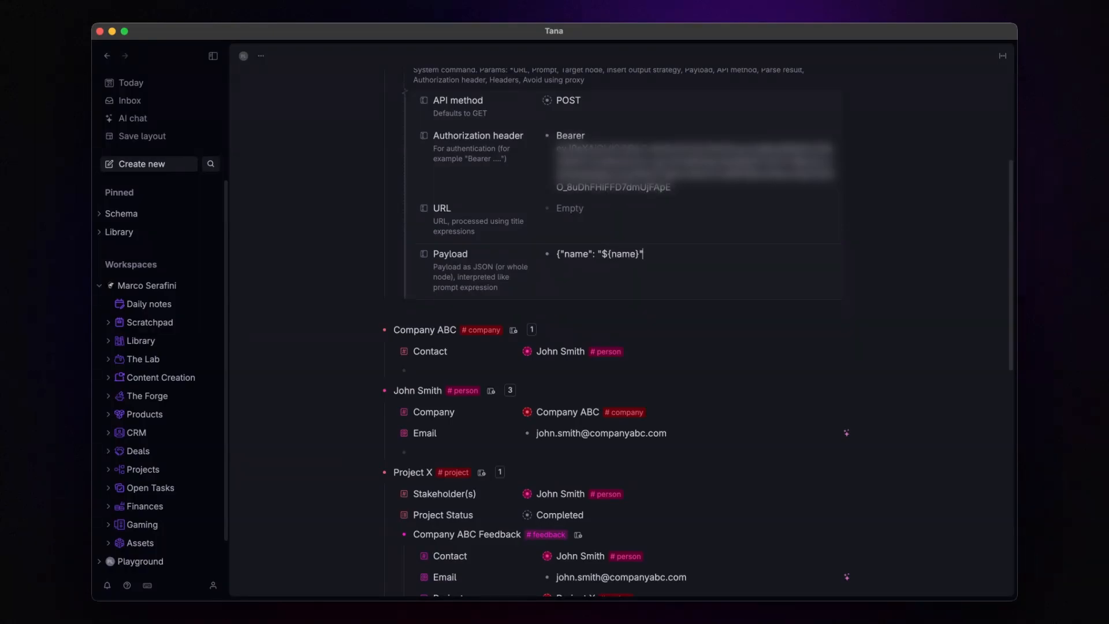
key(shift+super+Left)
key(shift+Right)
key(super+c)
key(Right)
key(super+v)
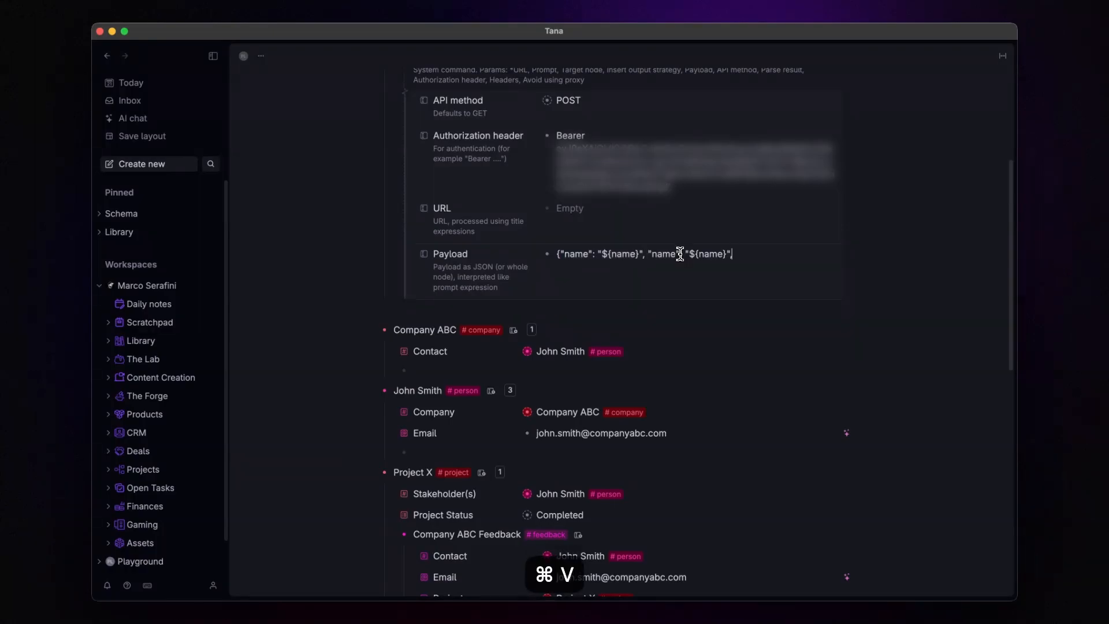
Step: Turn the copied pairs into contact: Contact and email: Email entries
double_click(659, 254)
text(contact)
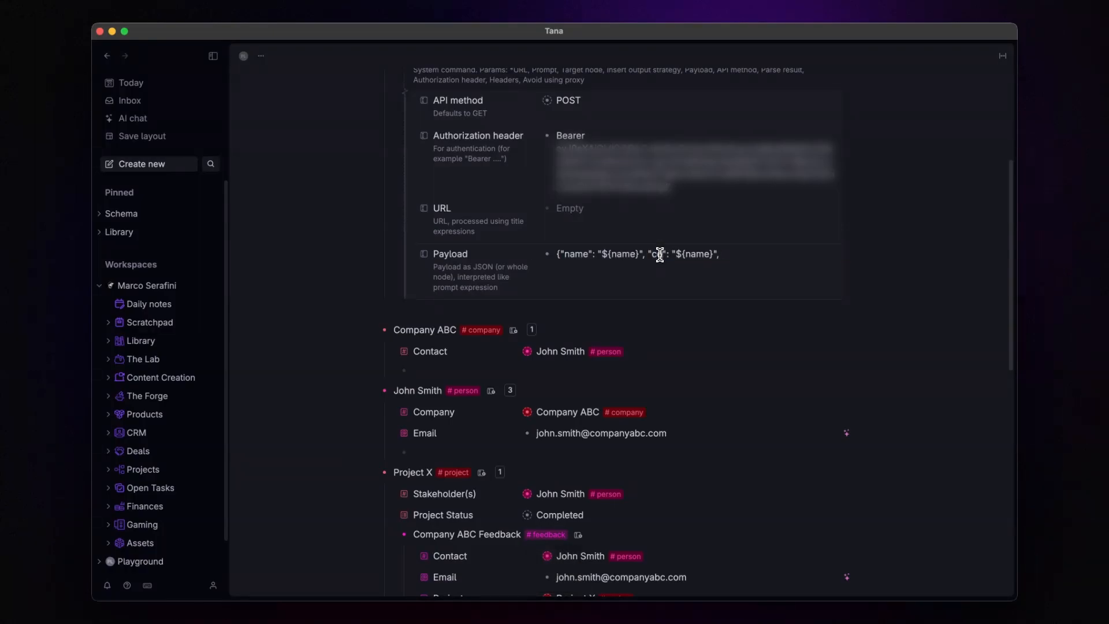
double_click(718, 255)
text(Contact)
key(End)
key(super+v)
double_click(774, 254)
text(email)
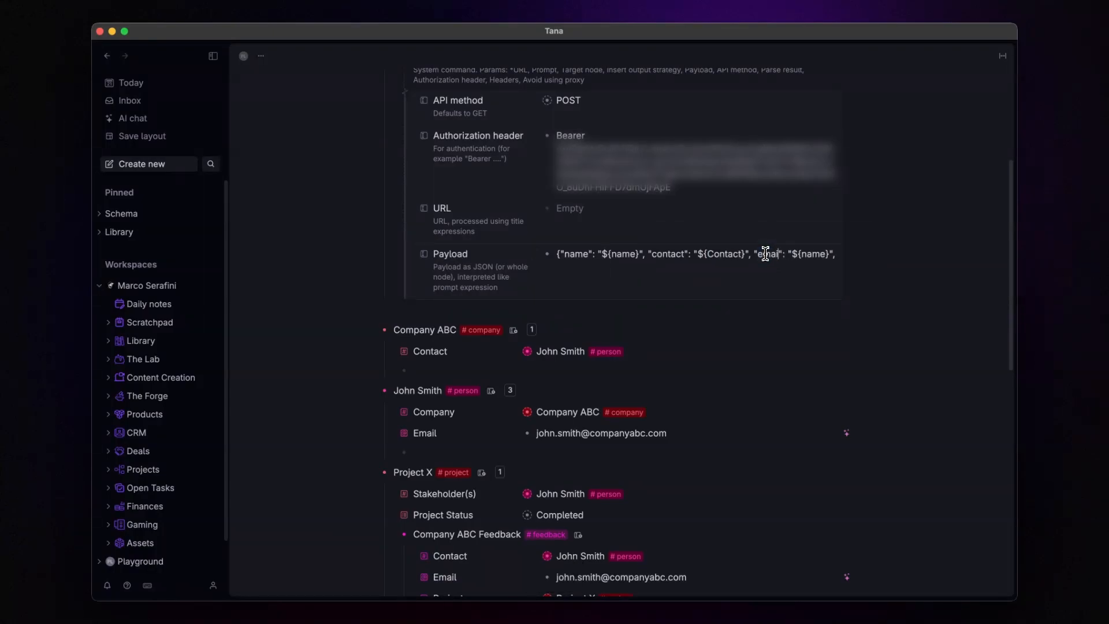
double_click(585, 266)
text(Email)
Step: Add a final nodeId: sys:nodeId pair and close the JSON without a trailing comma
key(End)
key(super+v)
double_click(620, 266)
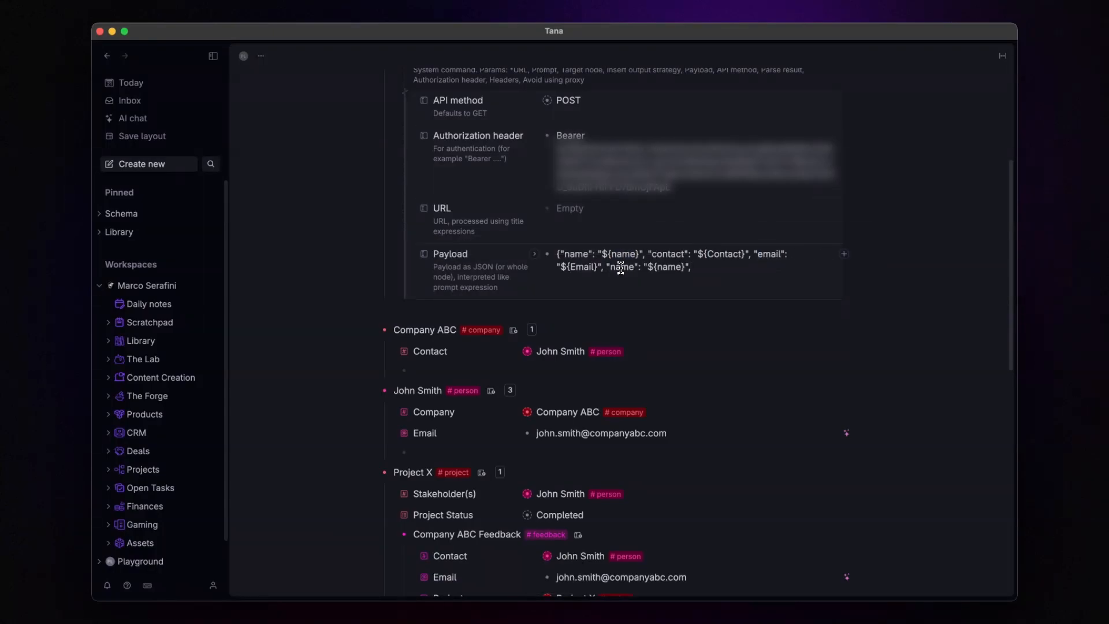
text(node)
text(Id)
double_click(676, 267)
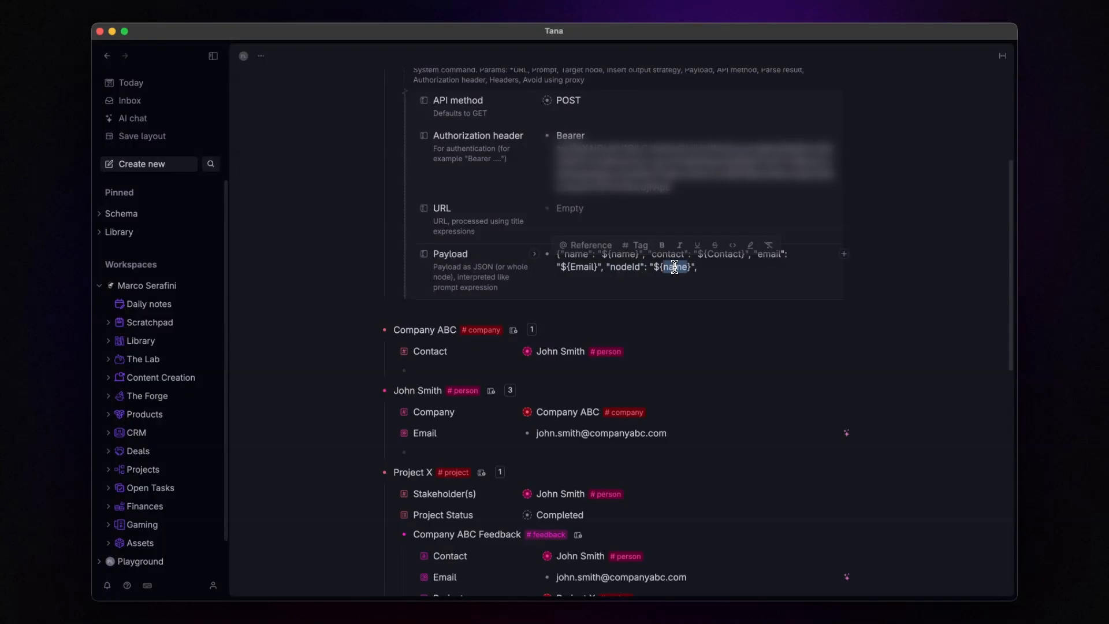
text(sys:node)
text(Id)
key(End)
key(BackSpace)
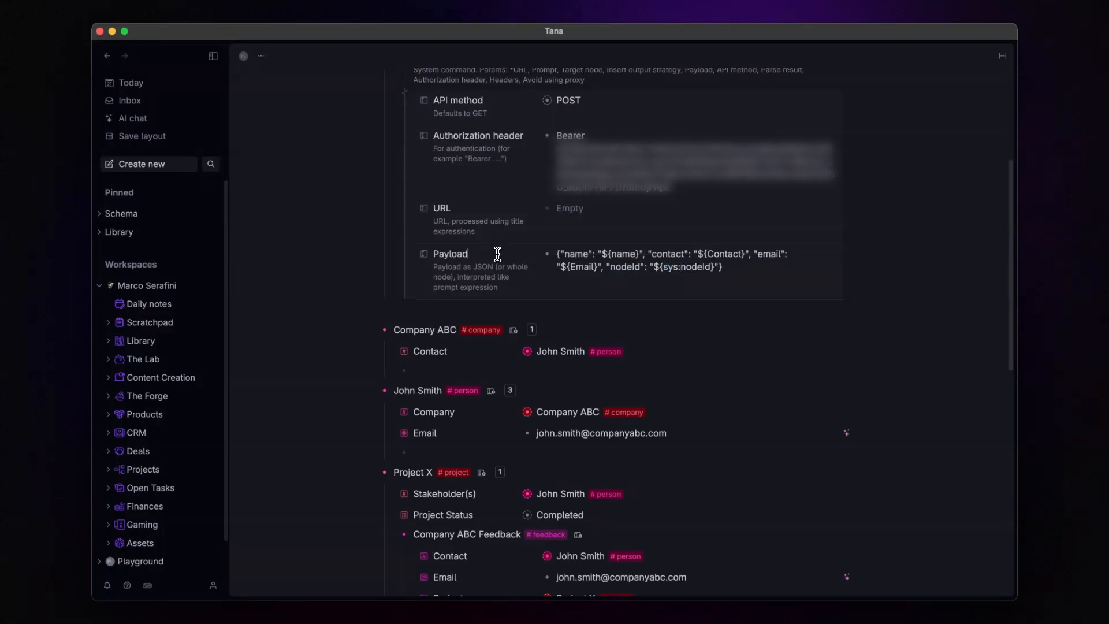
Step: Add a Parse result parameter set to Disregard (don't insert)
key(Return)
text(>par)
key(Return)
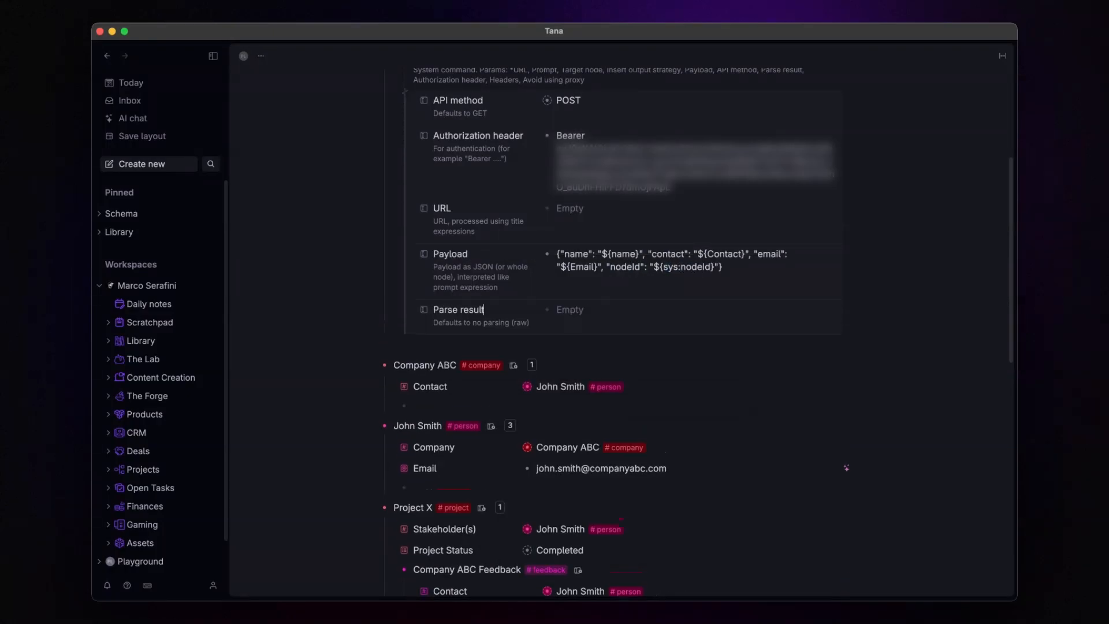
key(Down)
key(Down)
key(Down)
key(Return)
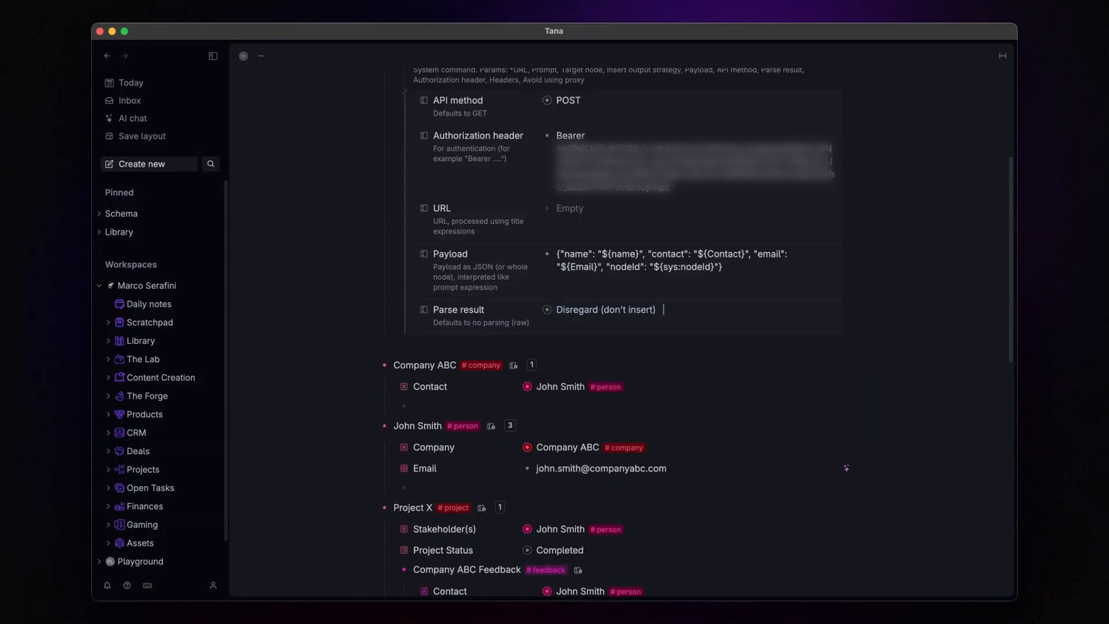
scroll(496, 254, up, 3)
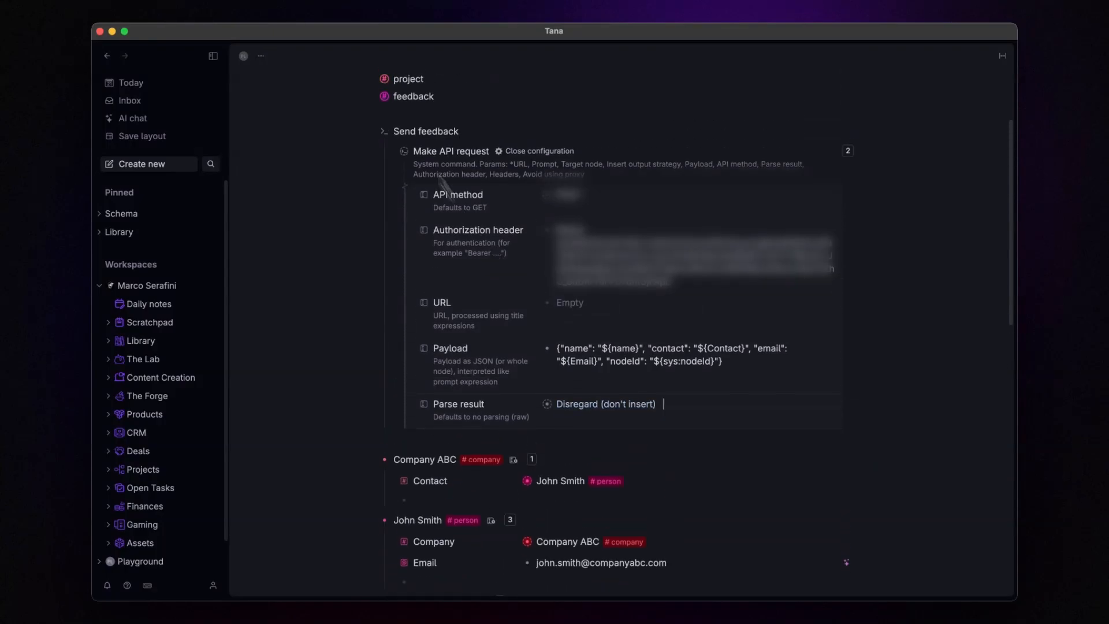
click(546, 155)
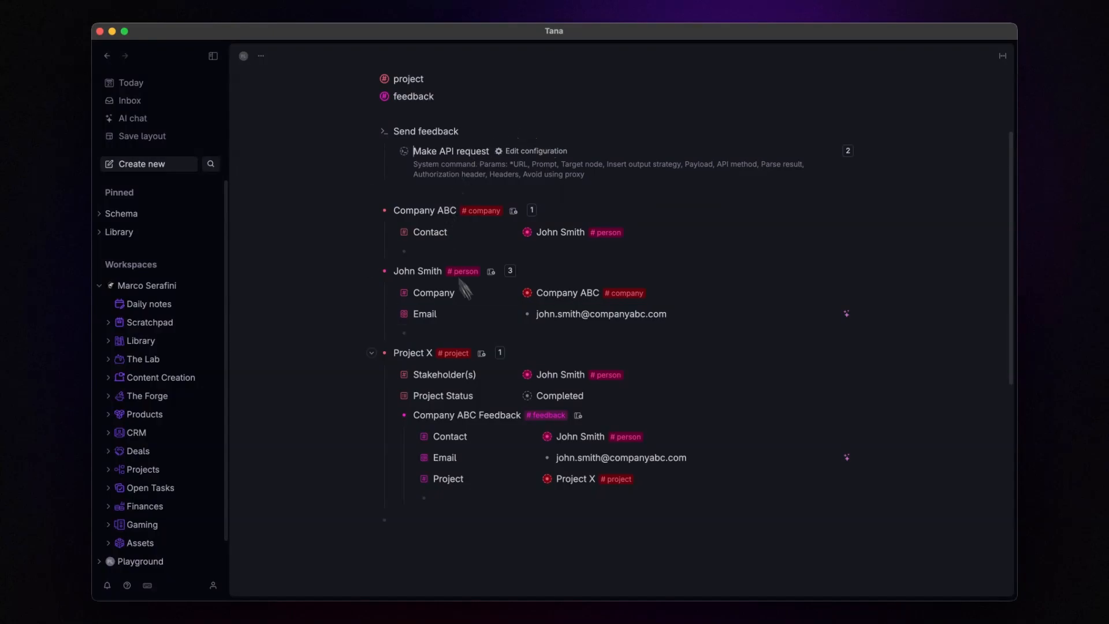
click(387, 104)
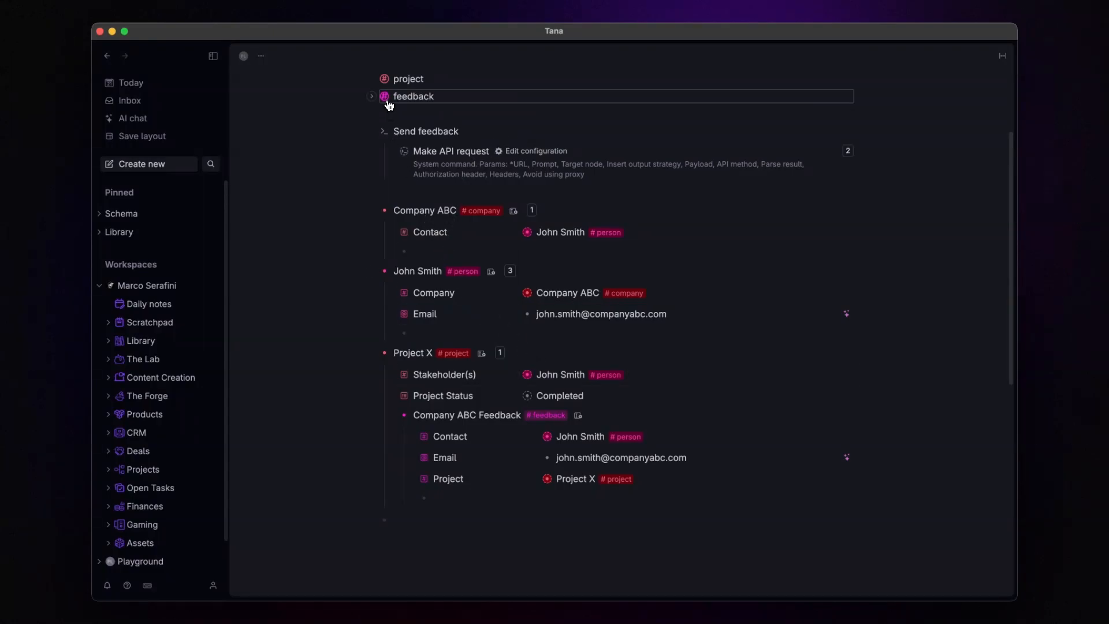
click(413, 113)
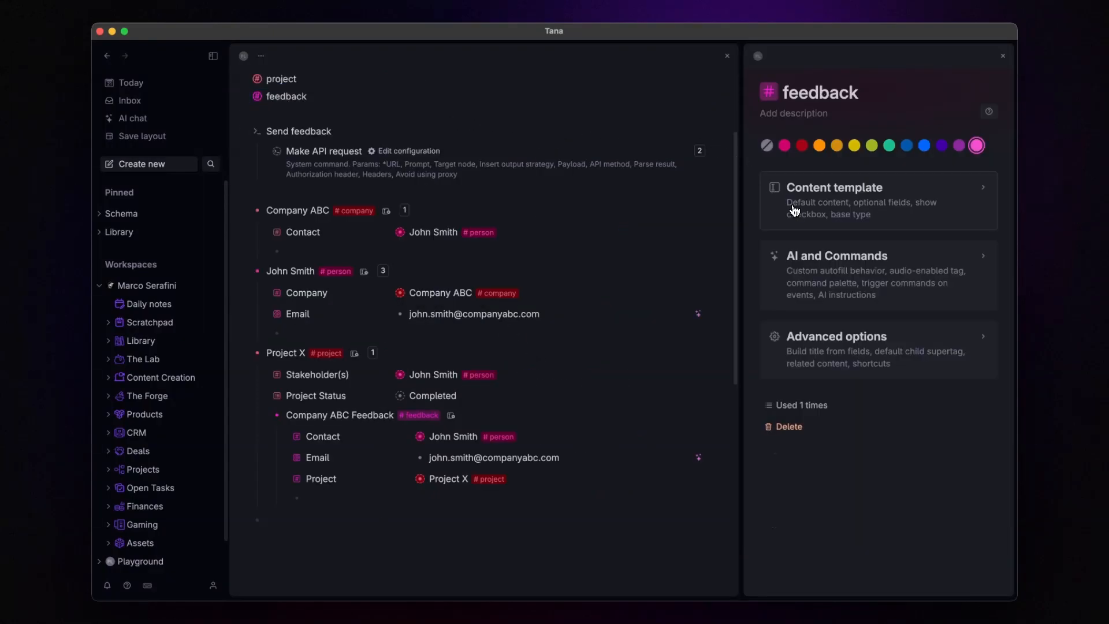
click(798, 276)
scroll(808, 289, down, 5)
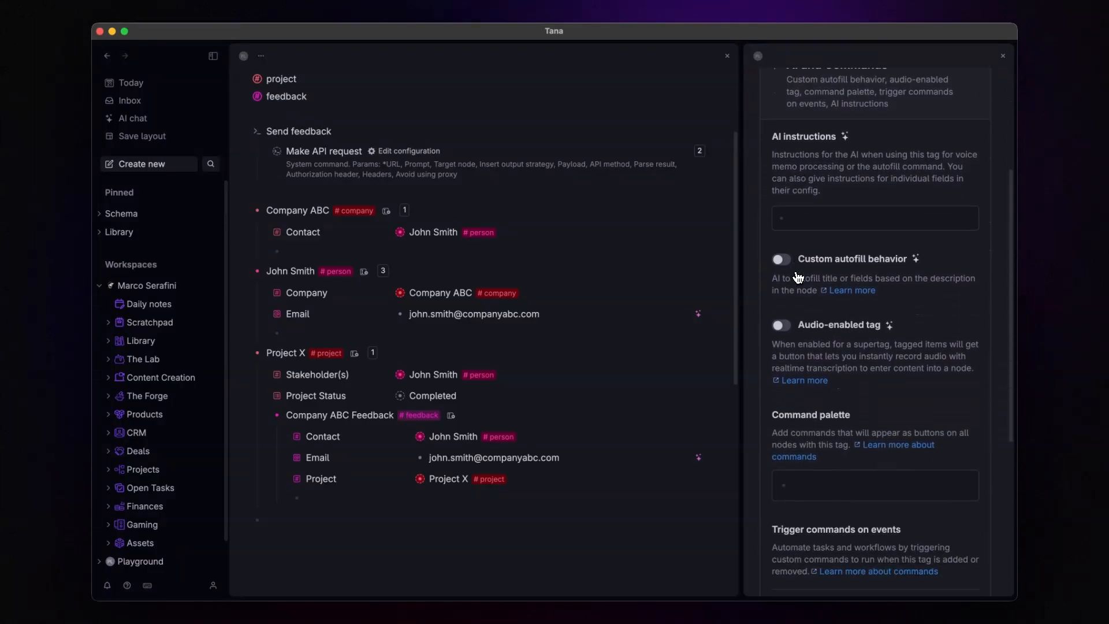
click(822, 445)
text(@send)
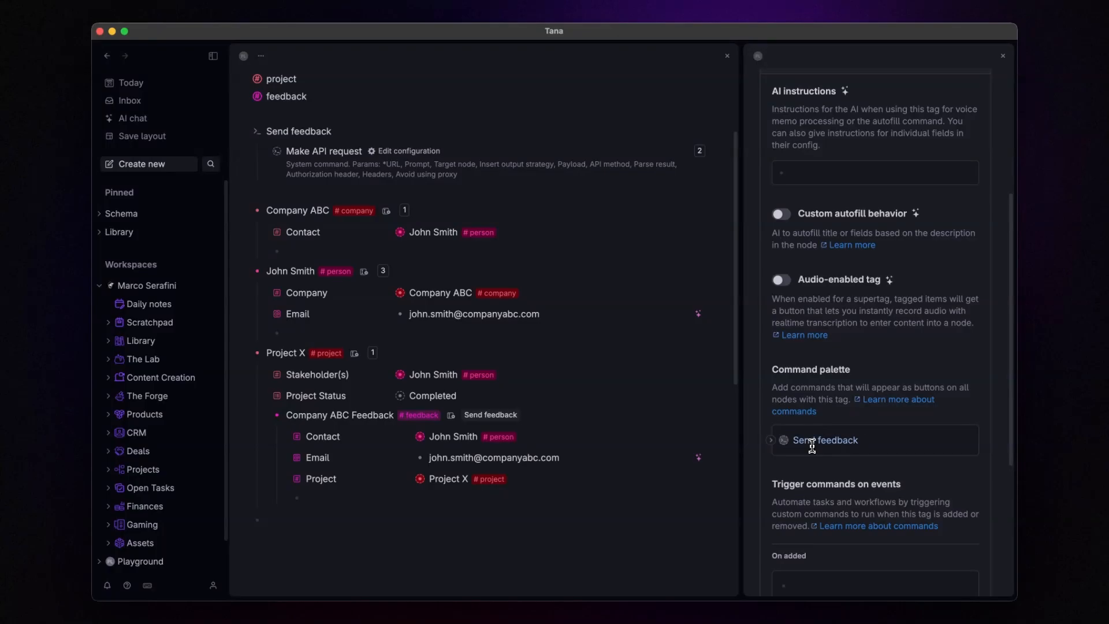
click(249, 272)
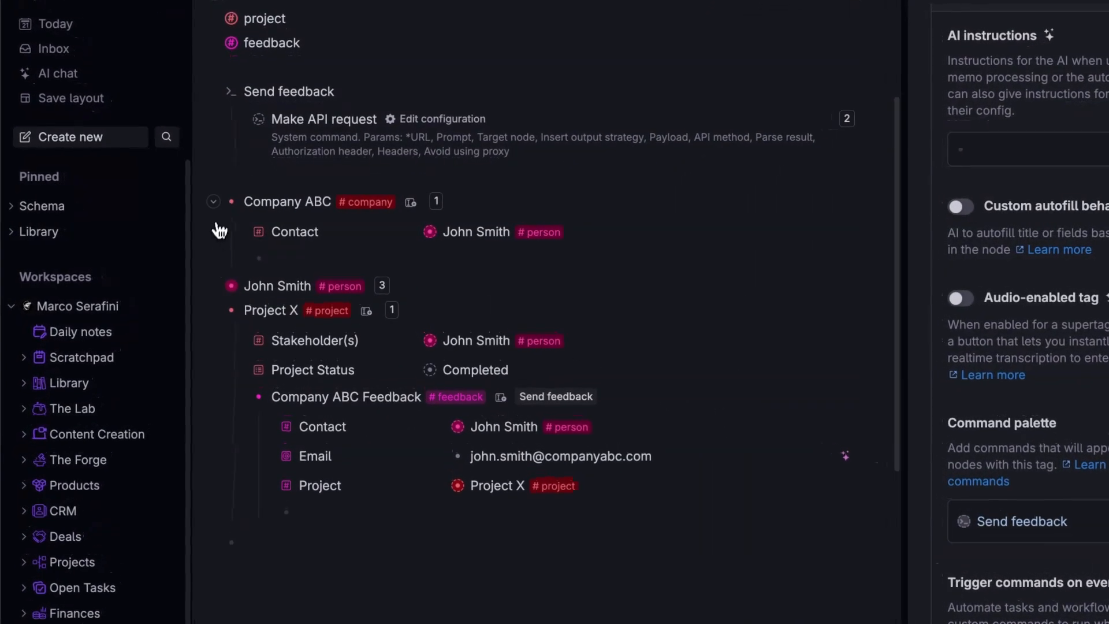
Step: Collapse Company ABC to hide its Contact field
click(213, 201)
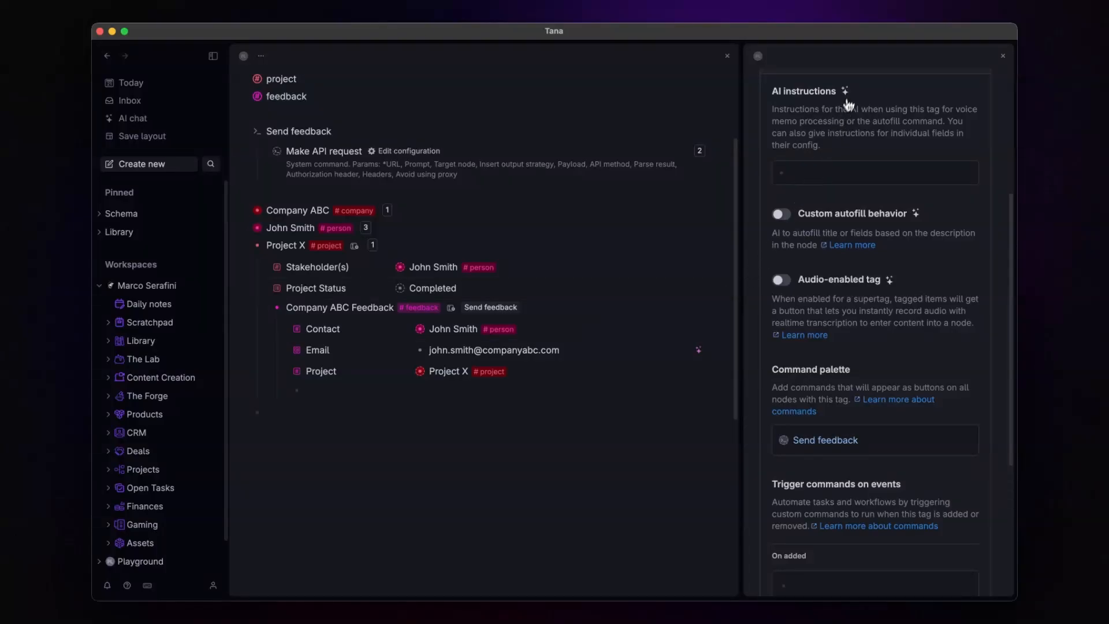
scroll(851, 98, up, 3)
Step: Add a 'Sent to the client' field to the feedback tag's content template
scroll(851, 95, up, 1)
click(844, 190)
click(846, 211)
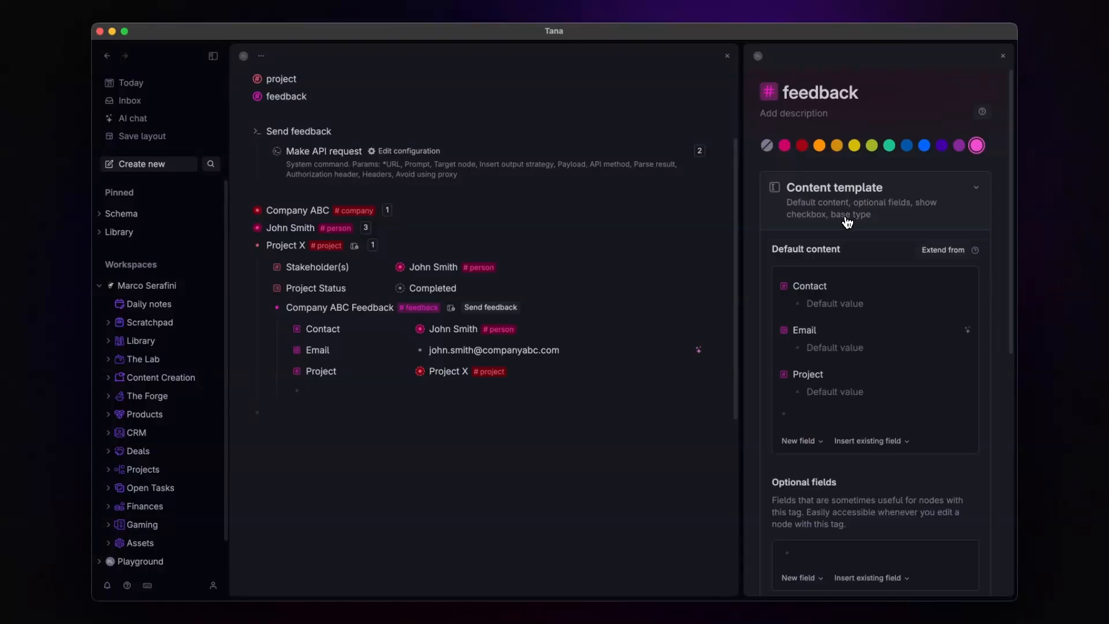
click(807, 415)
text(>)
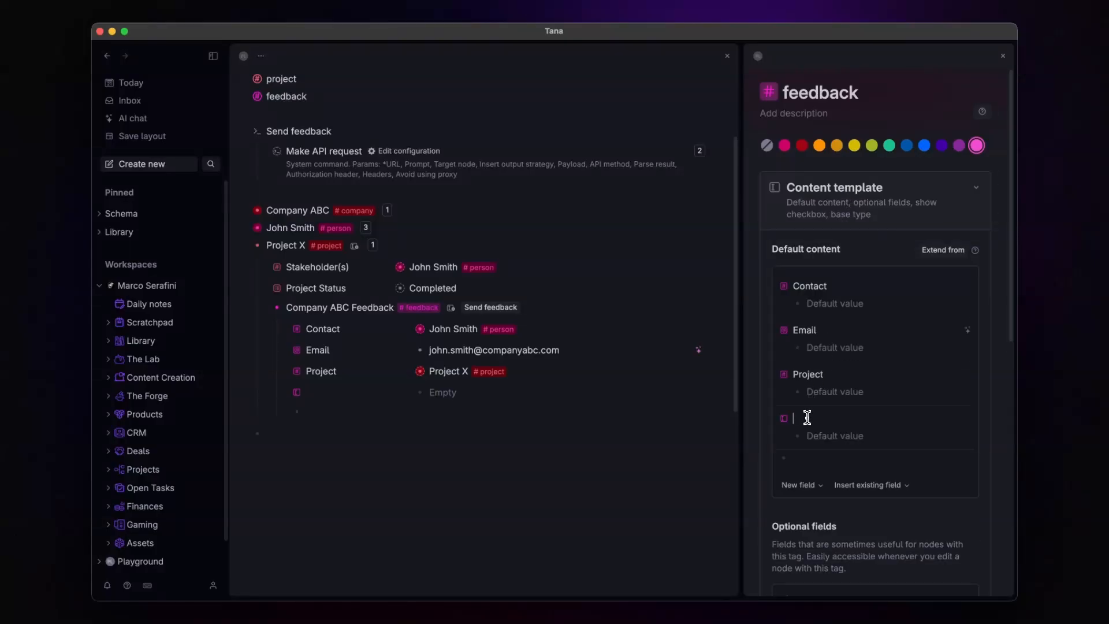
text(Sent to the client)
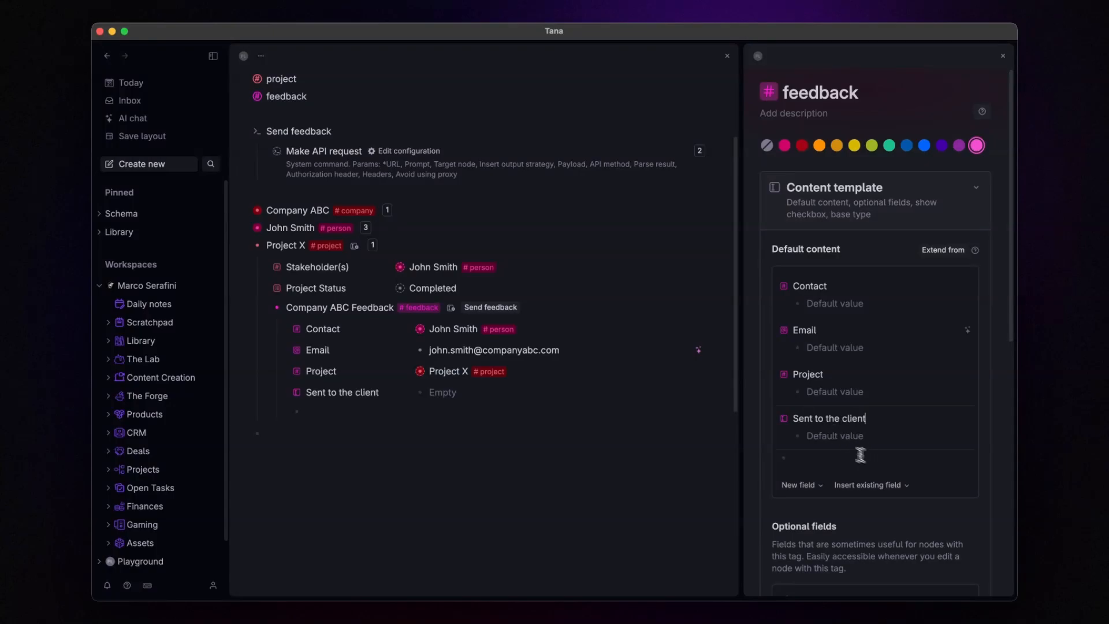
Step: Make 'Sent to the client' a checkbox hidden Always, then close the tag panels
click(784, 419)
click(796, 169)
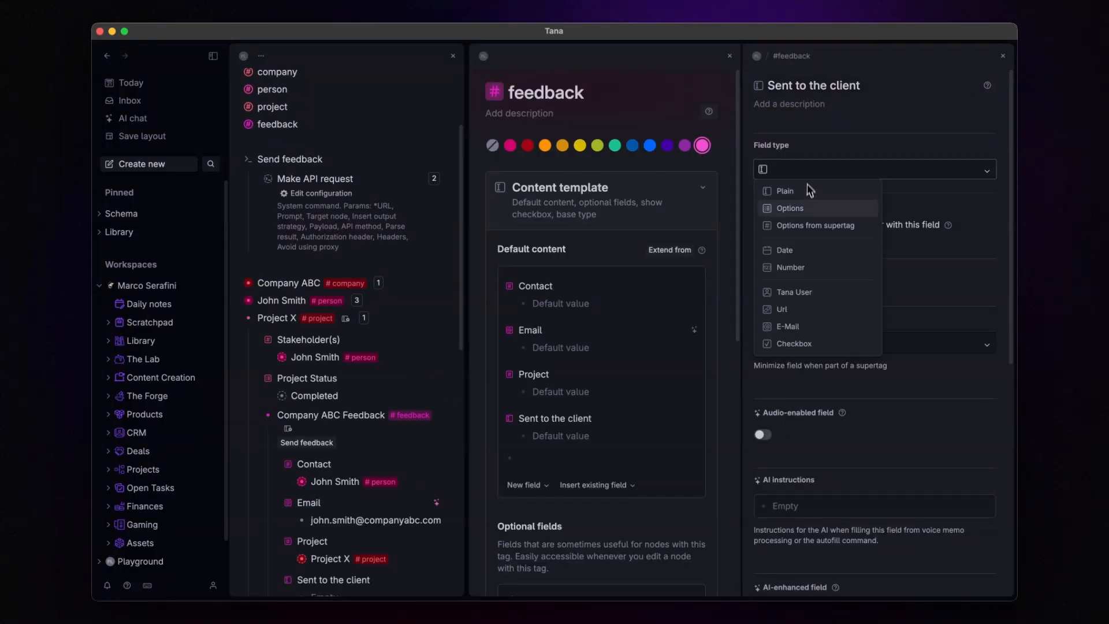
click(805, 344)
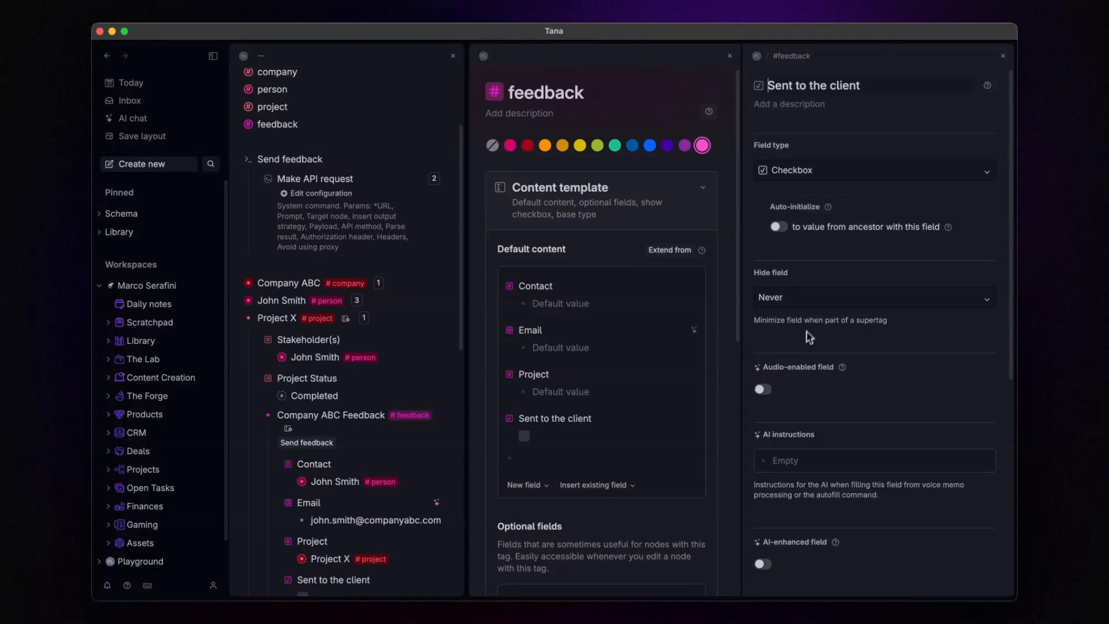
click(809, 297)
click(809, 335)
click(1003, 56)
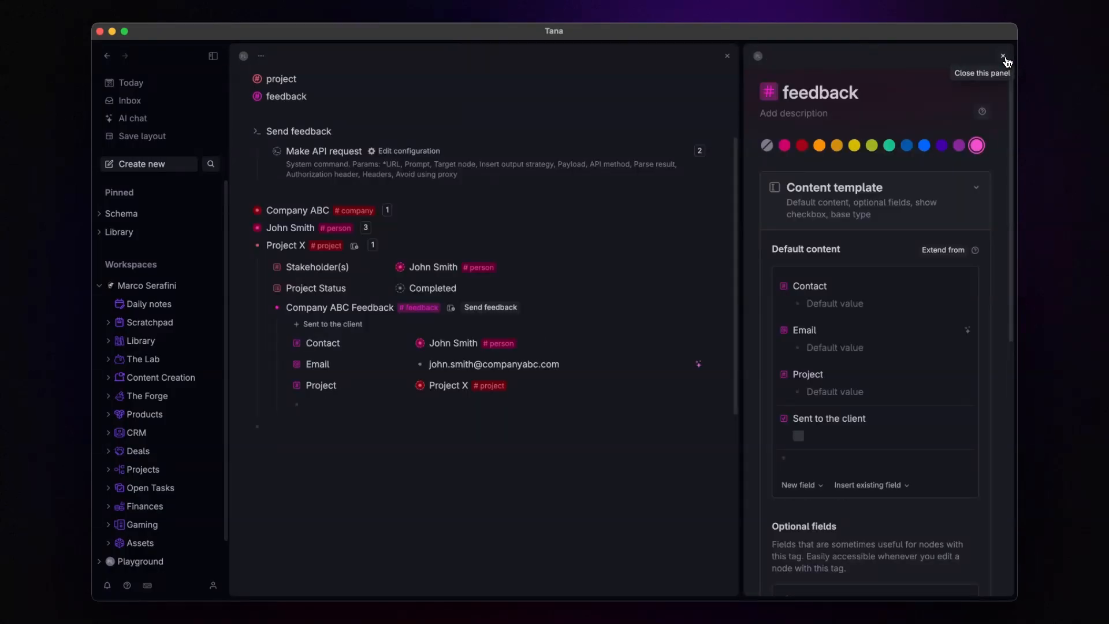
click(1003, 56)
scroll(499, 213, up, 3)
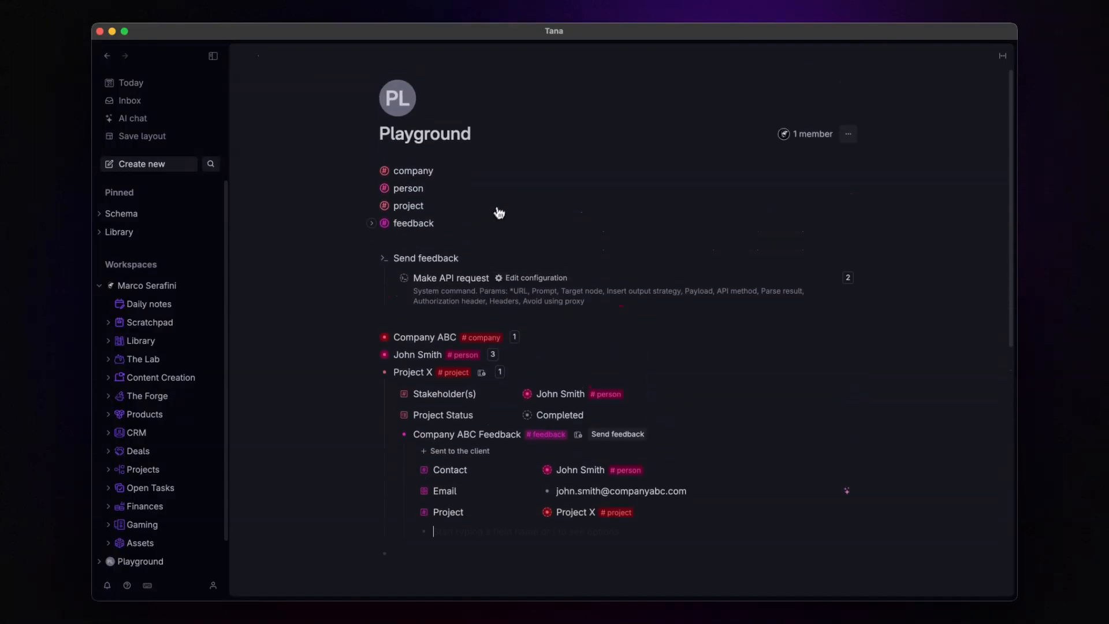
click(462, 257)
click(416, 277)
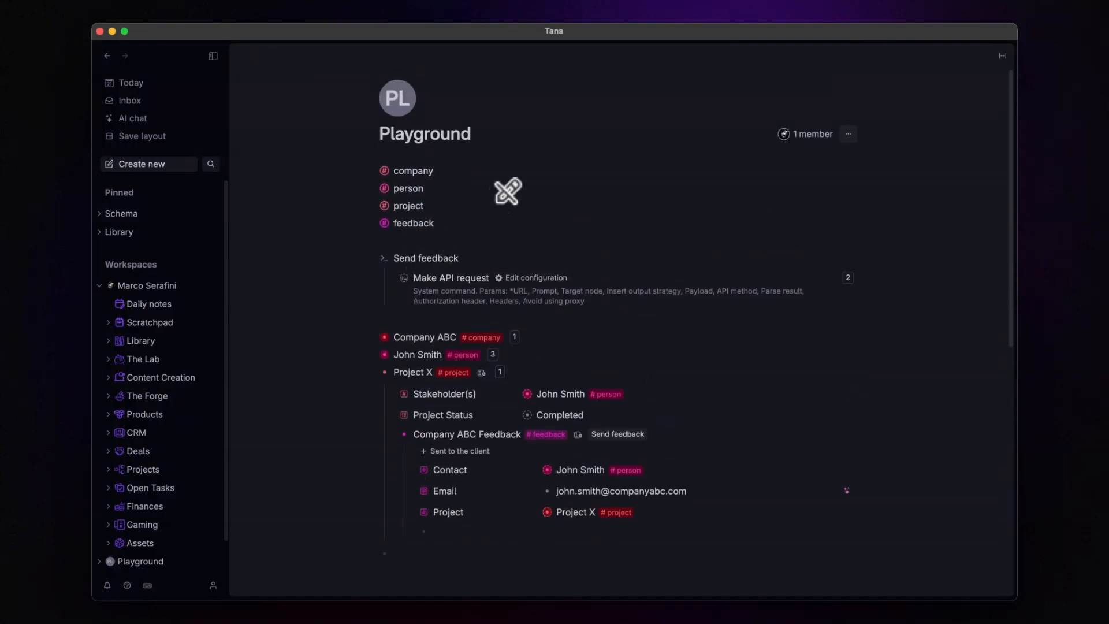
Step: Add a Node filter to Send feedback with a Sent to the client condition
key(Return)
text(>Nod)
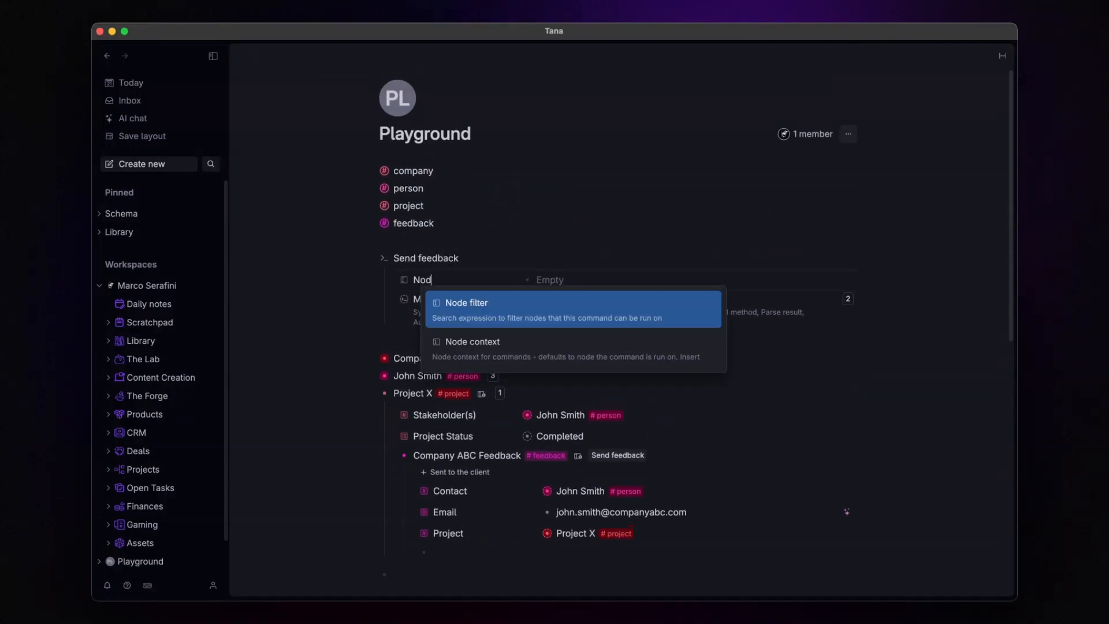
key(Return)
text(Sen)
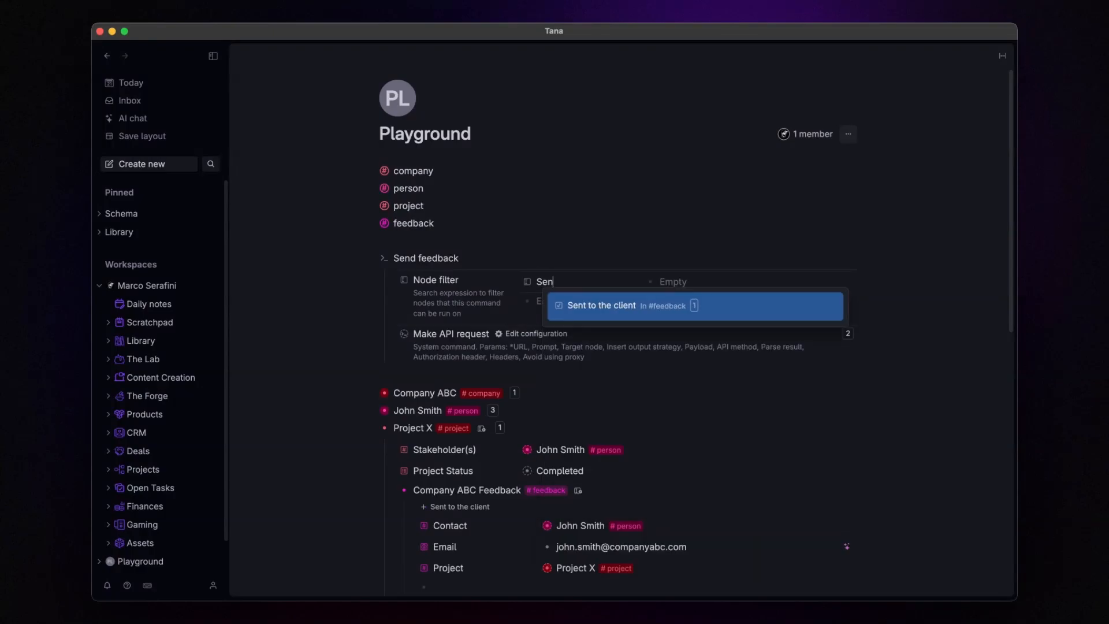
key(Return)
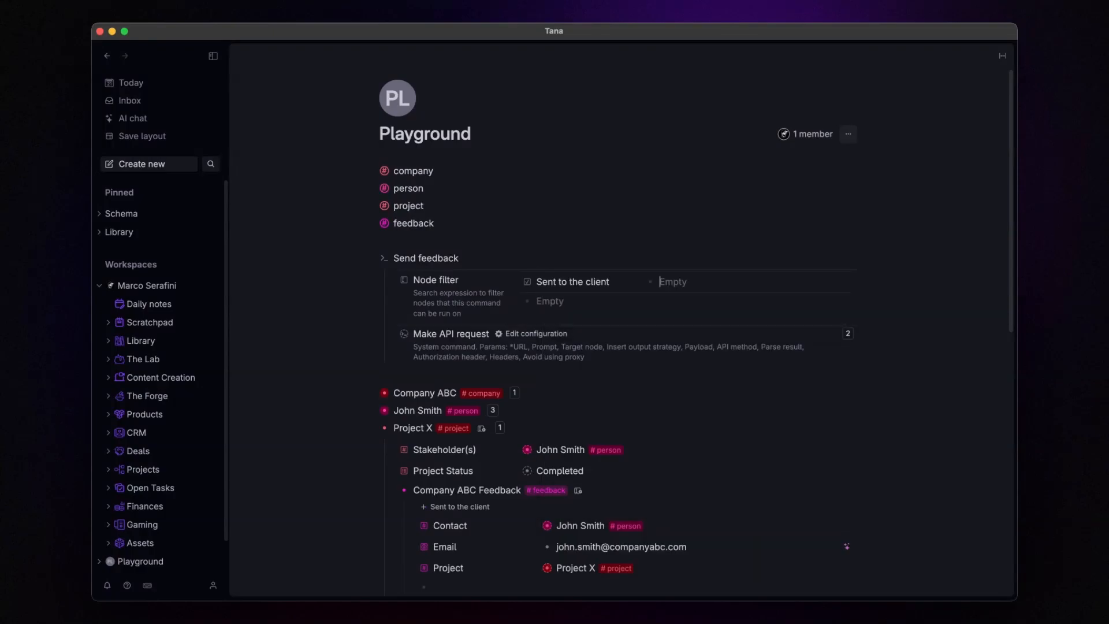
key(Return)
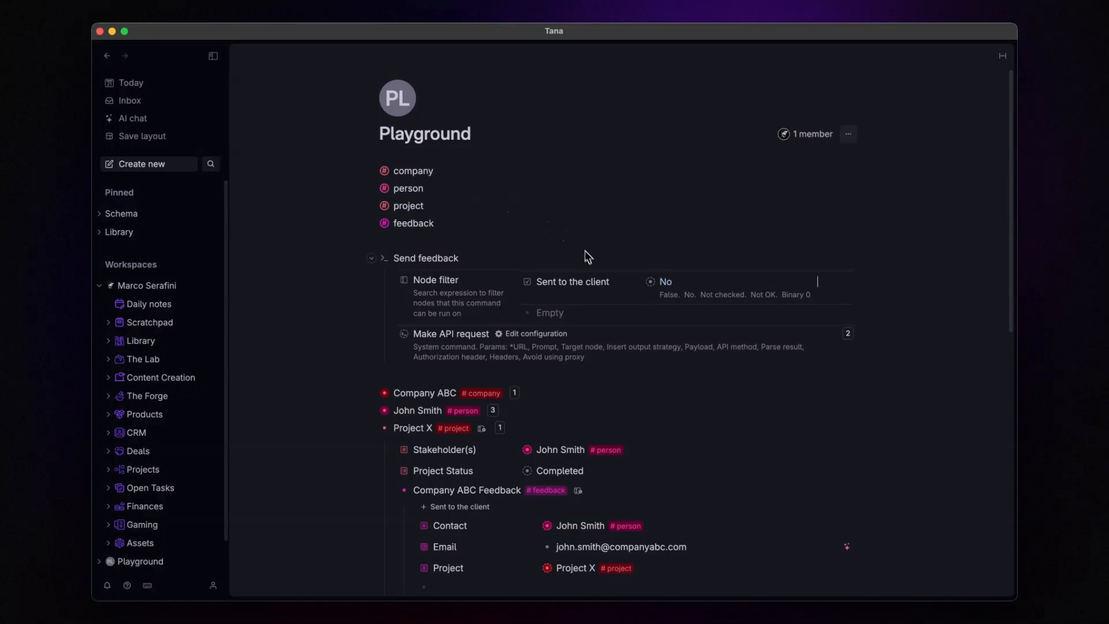
click(568, 313)
text(emai)
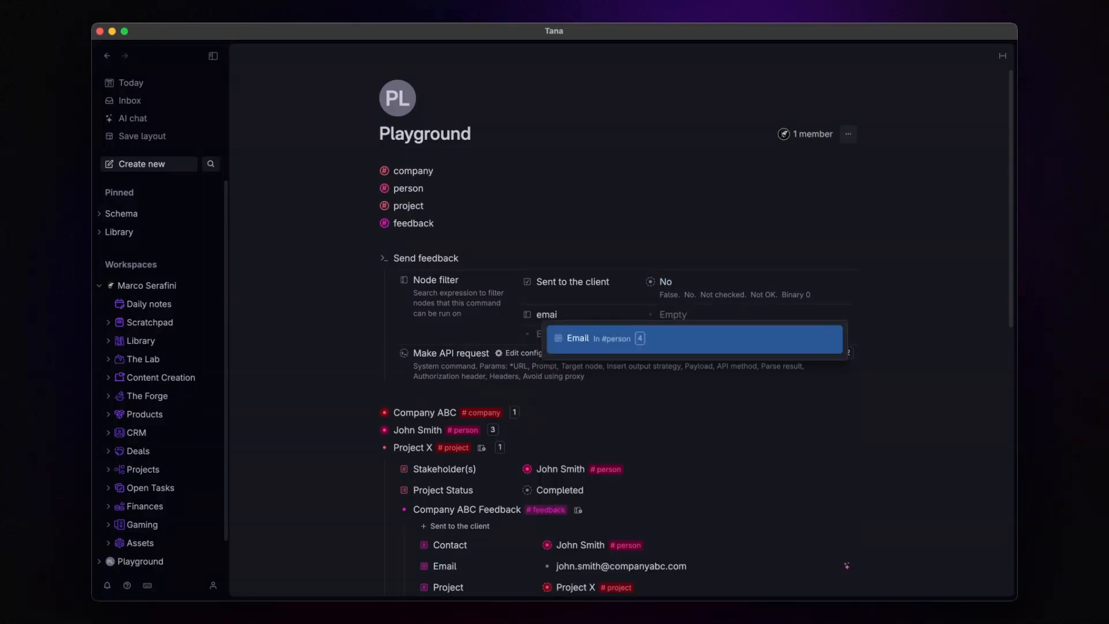
key(Return)
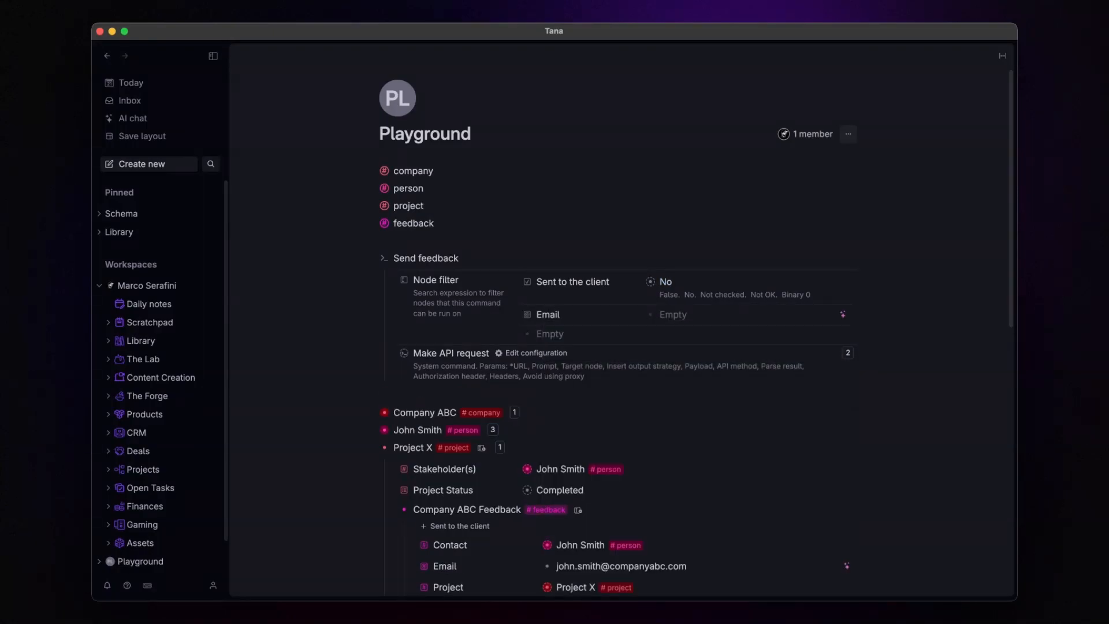
text(@set)
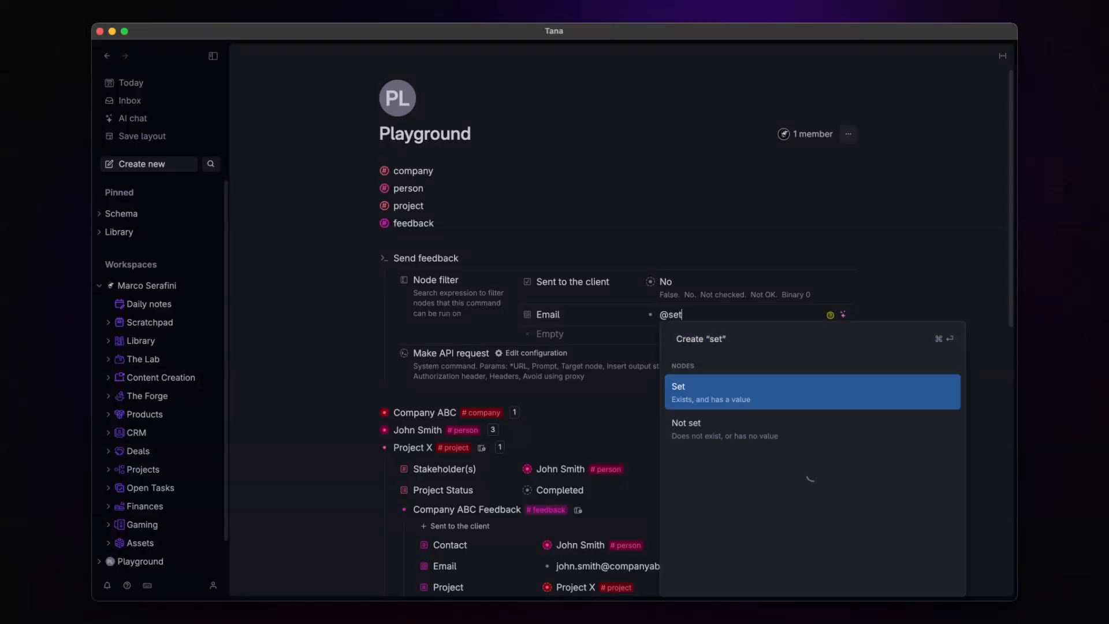
key(Return)
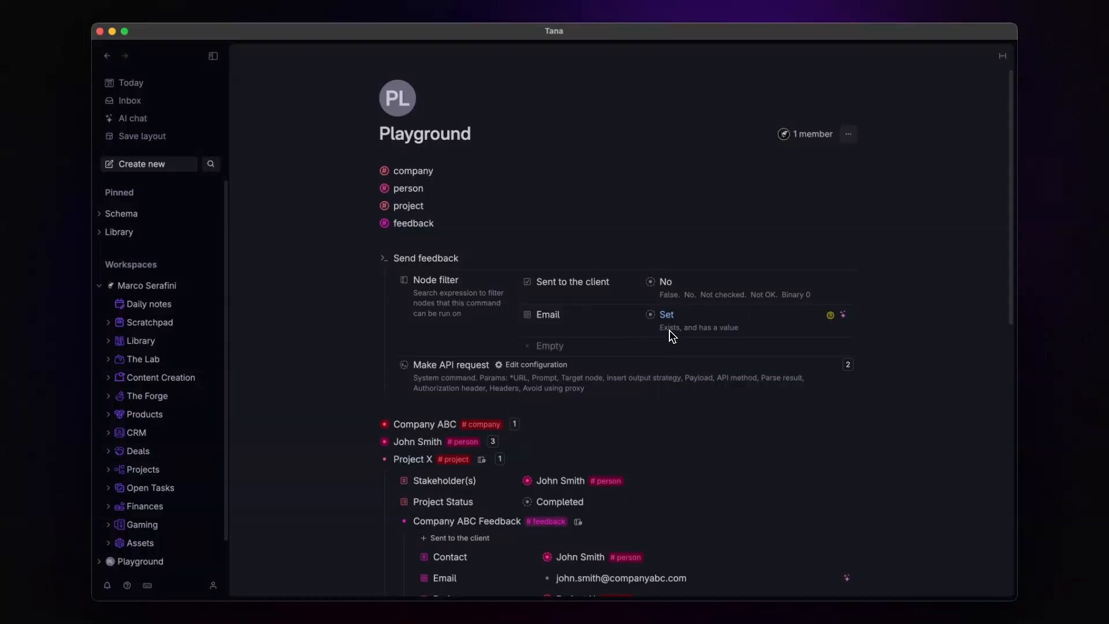
scroll(675, 335, down, 1)
scroll(672, 335, down, 5)
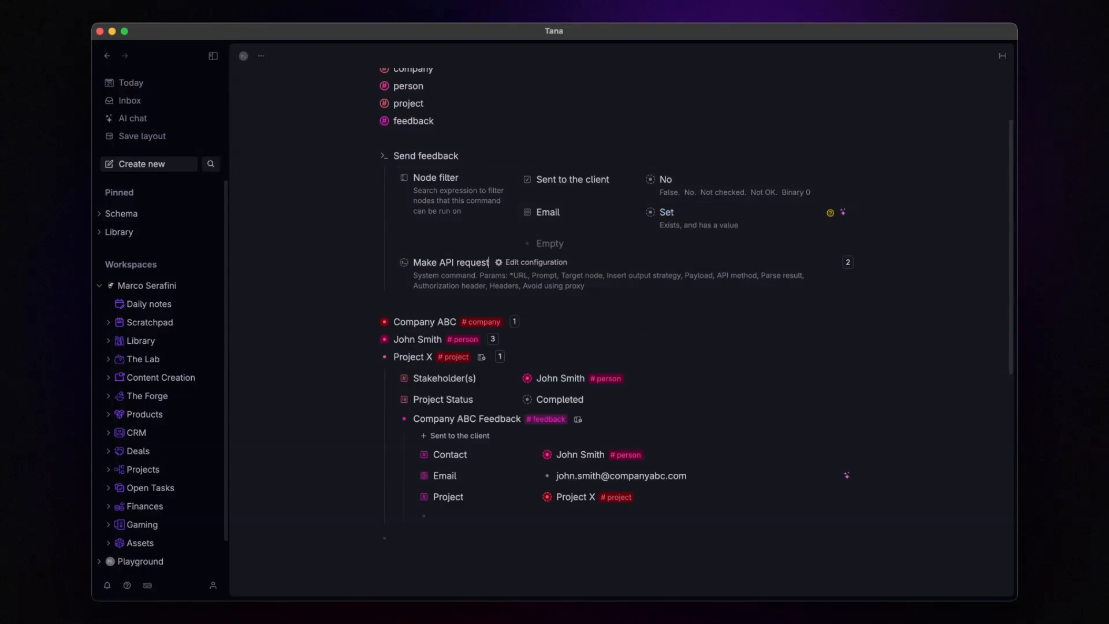
key(Return)
Step: Add a Set field values step that ticks 'Sent to the client' after the API request
text(@se)
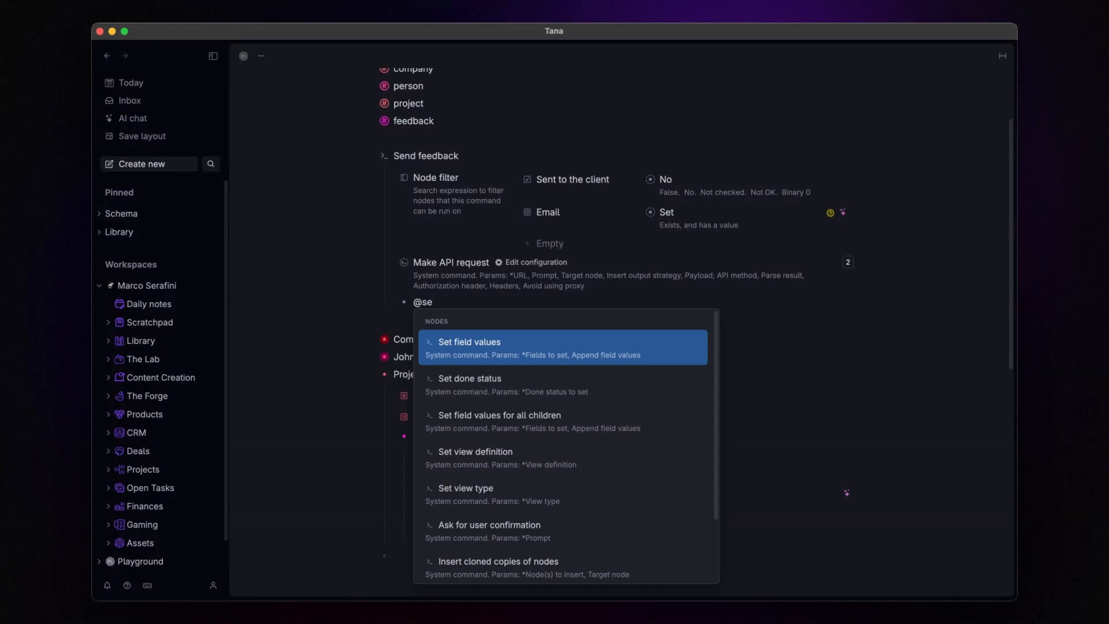
key(Return)
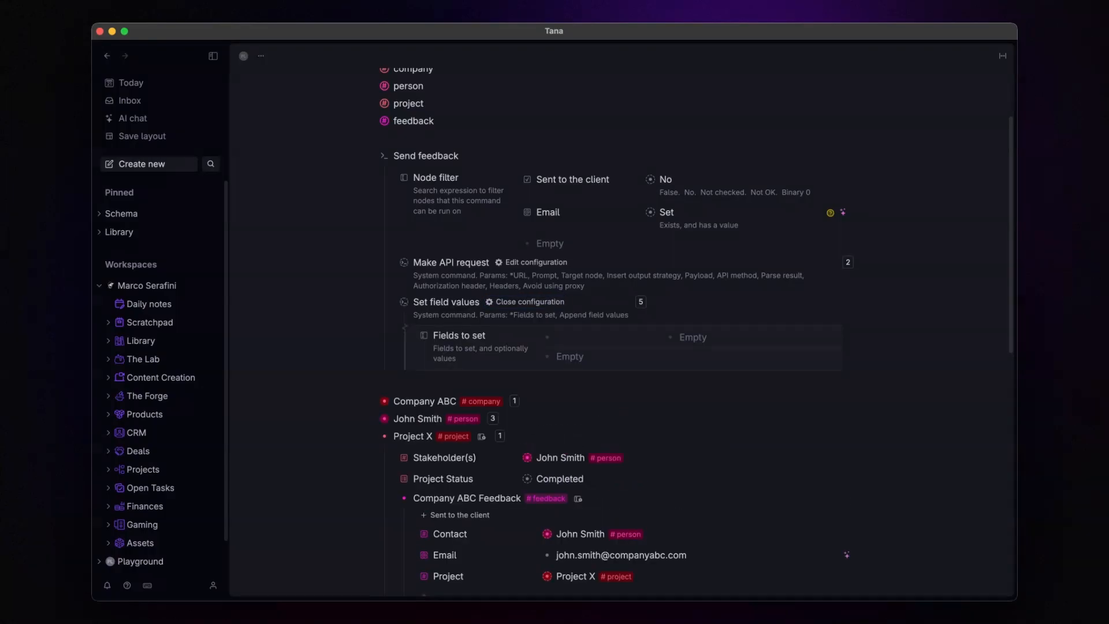
text(Sent)
key(Return)
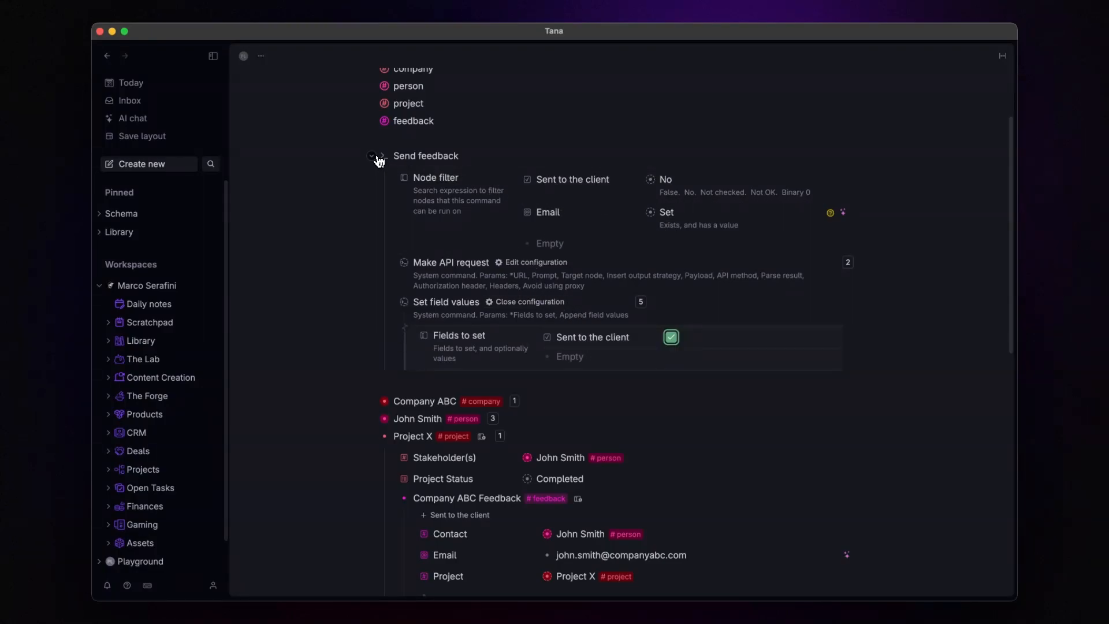
Step: Collapse the Send feedback command and switch to the Typeform editor with Alt+A
click(372, 157)
scroll(459, 238, down, 1)
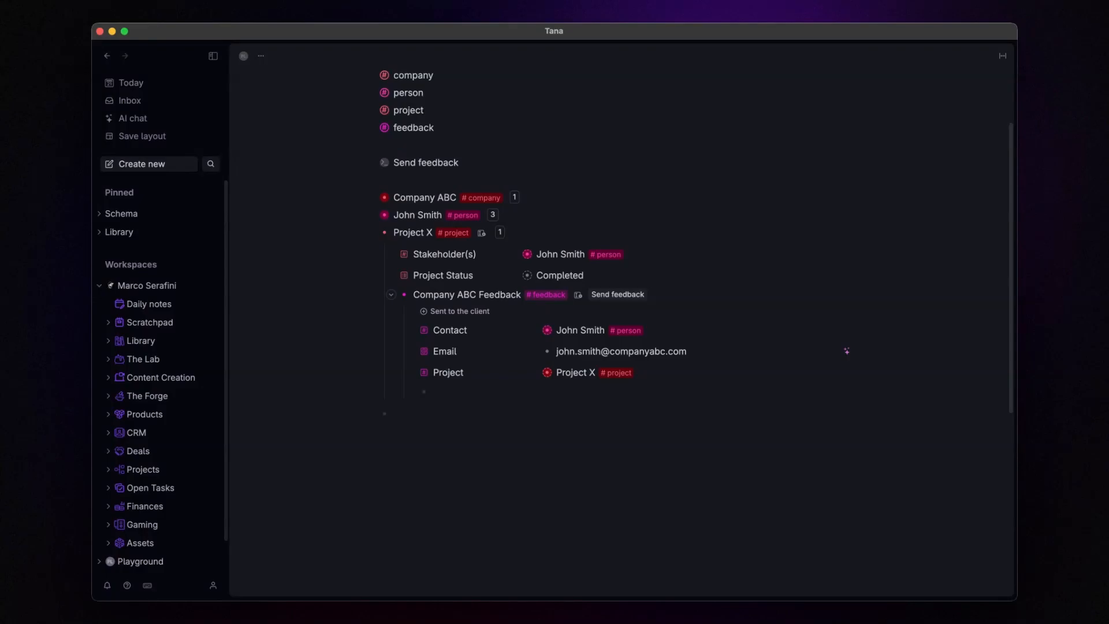
scroll(578, 260, down, 3)
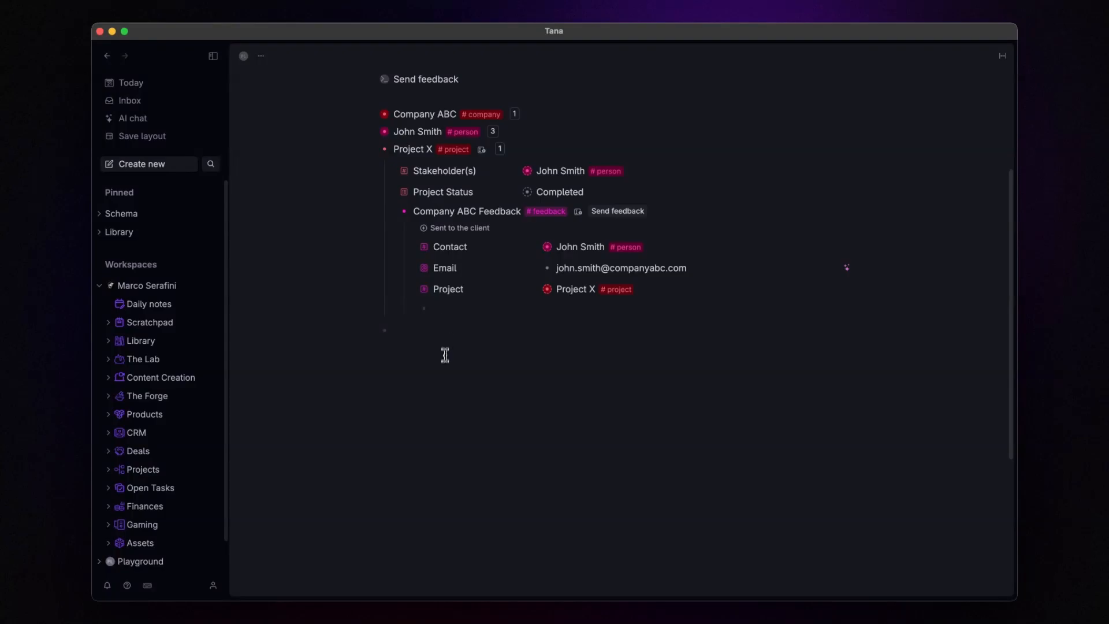
click(443, 315)
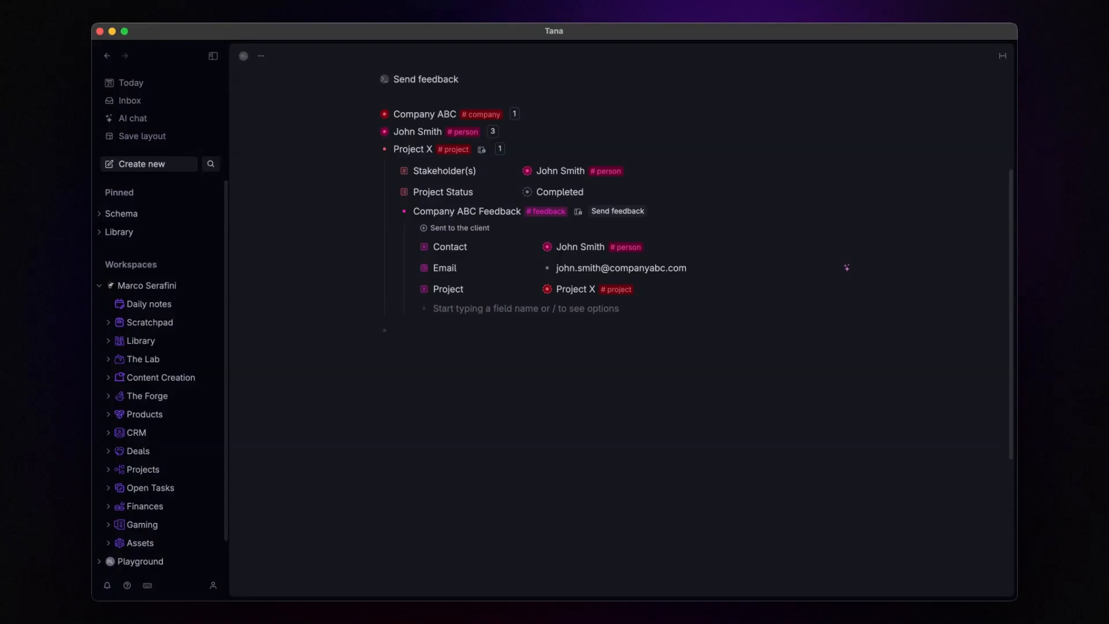
key(alt+a)
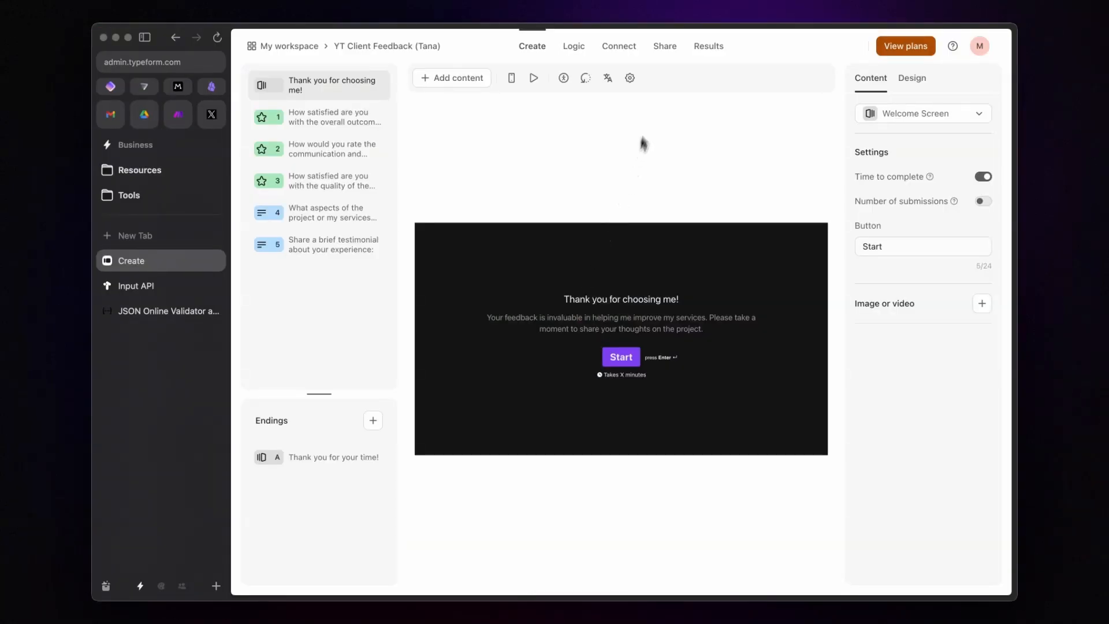
Step: Copy the YT Client Feedback form's share link
click(665, 47)
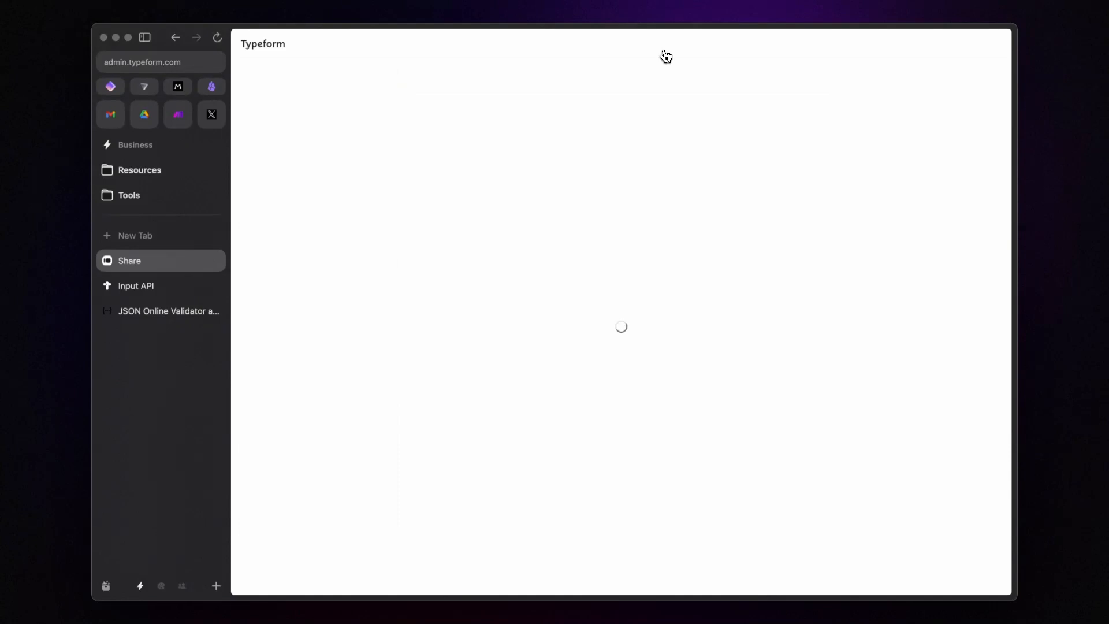
double_click(597, 79)
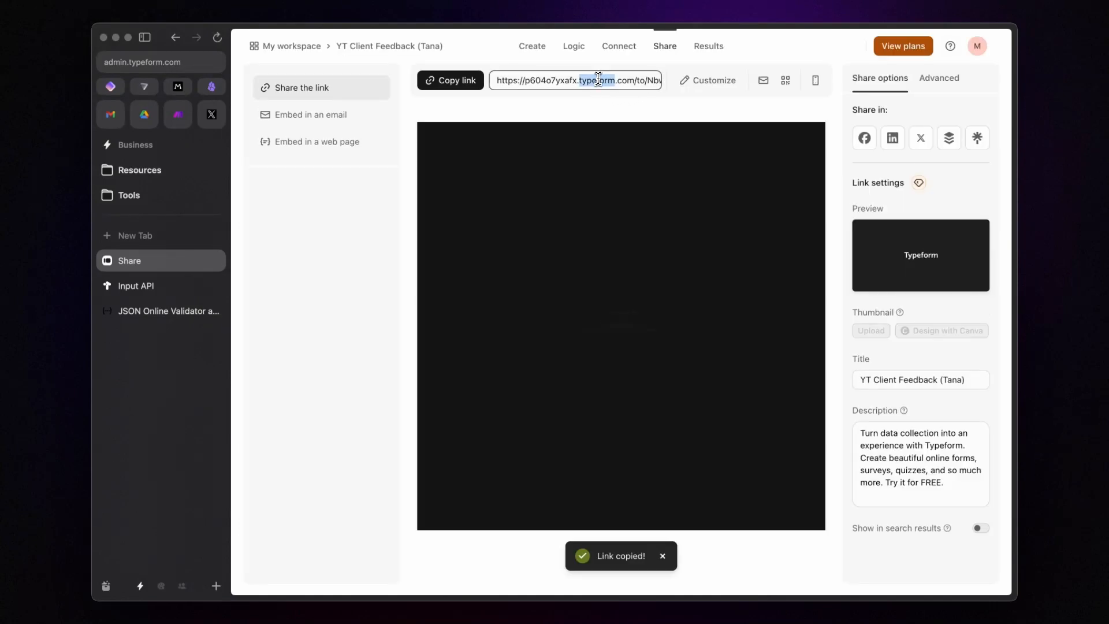
click(597, 79)
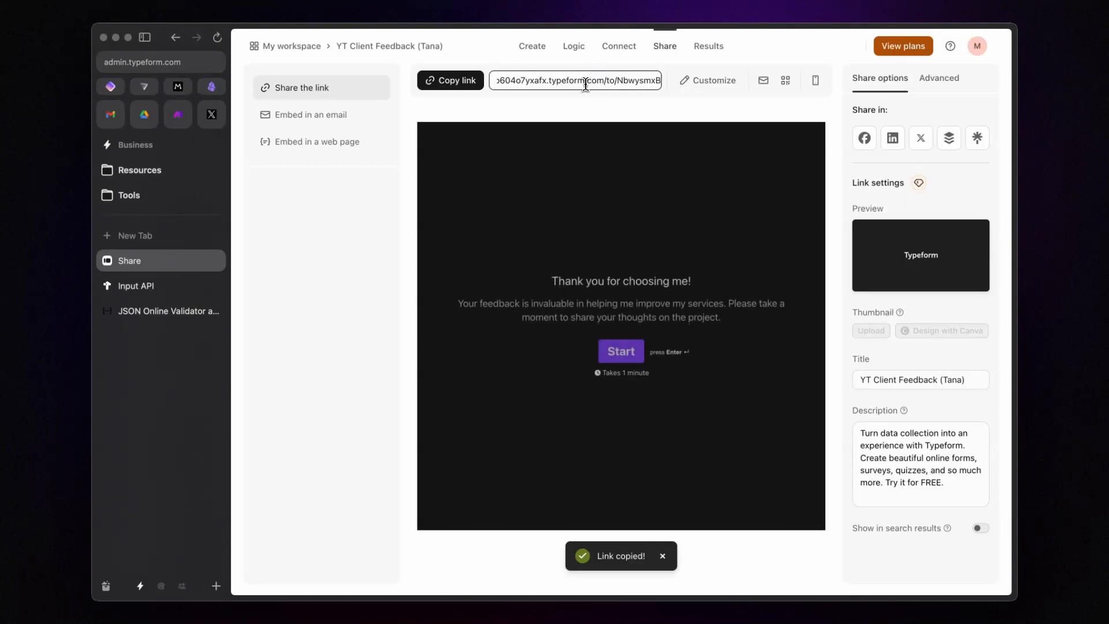
Step: Add a node_id hidden field under Logic, save it and publish the form
click(577, 57)
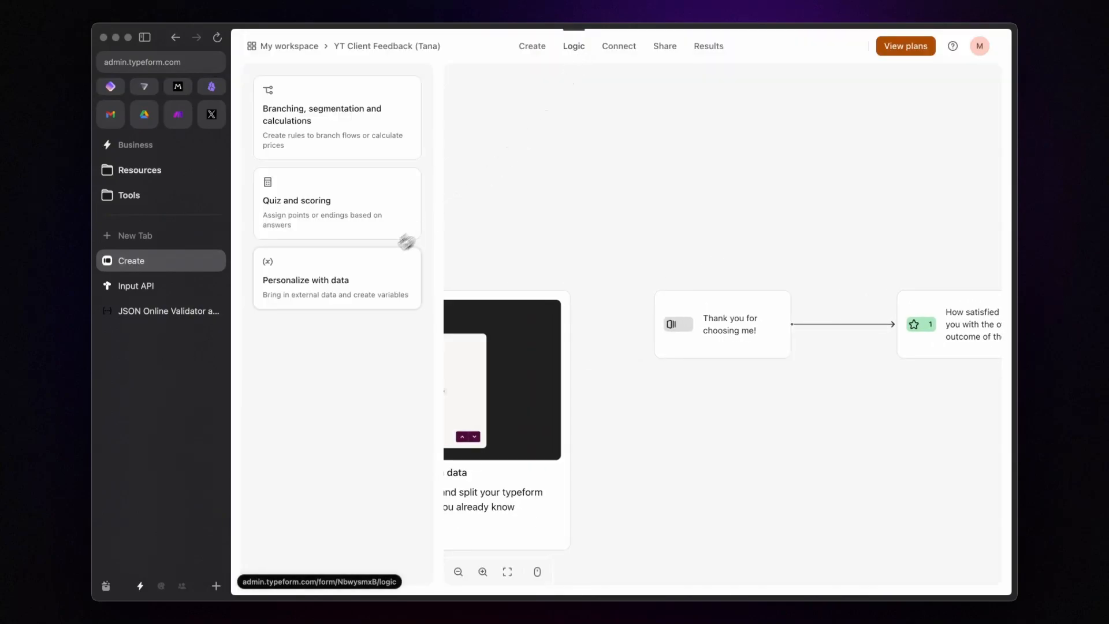
click(367, 267)
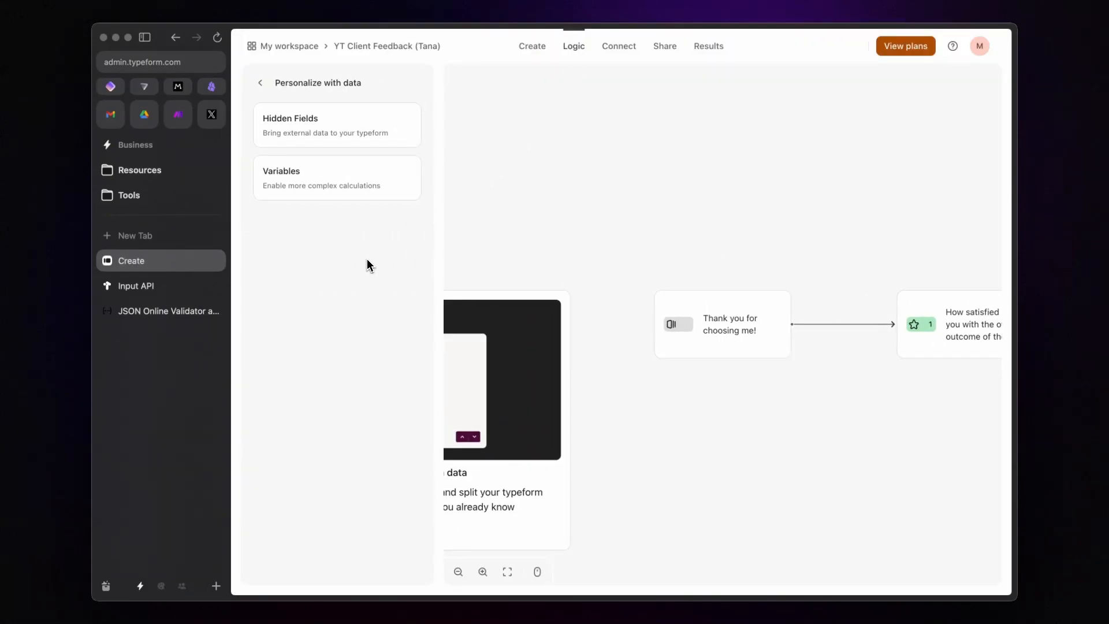
click(347, 140)
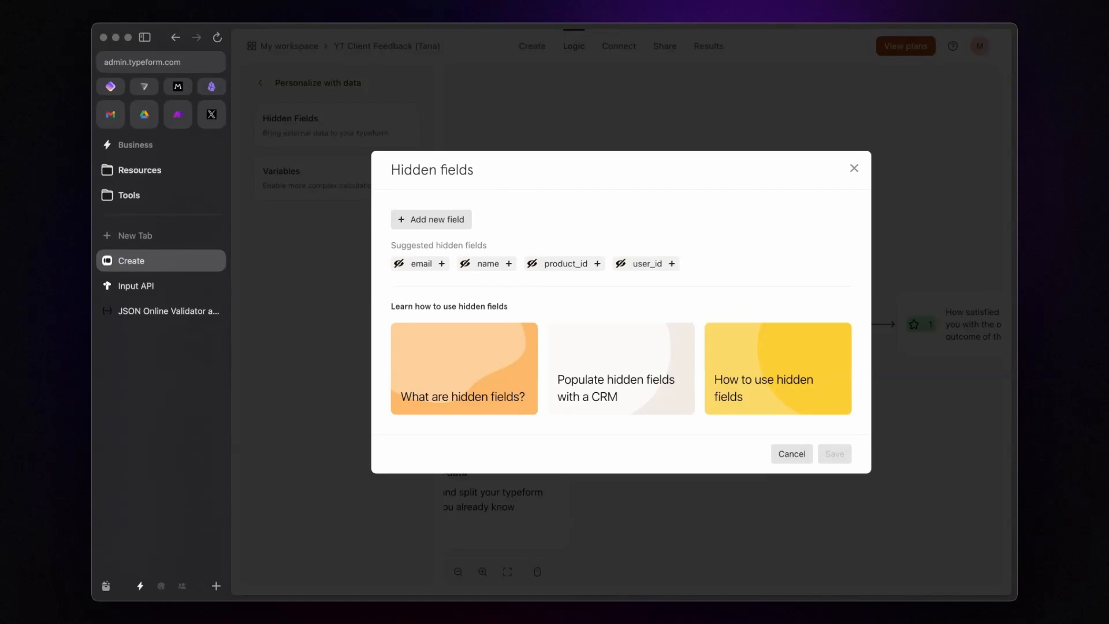
click(441, 224)
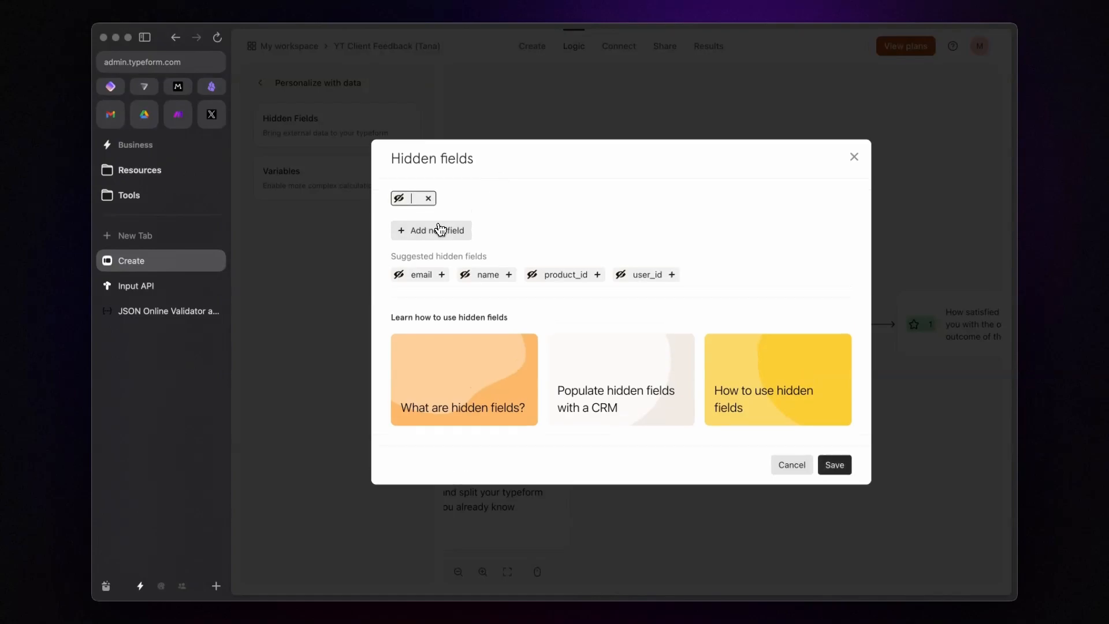
text(node_id)
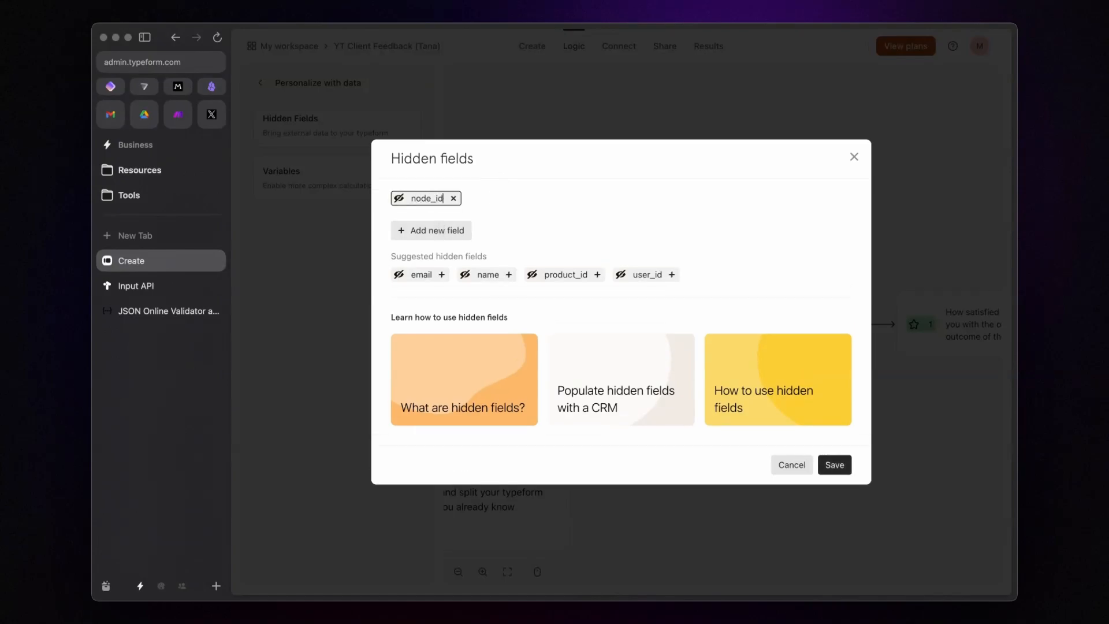
key(Return)
click(839, 465)
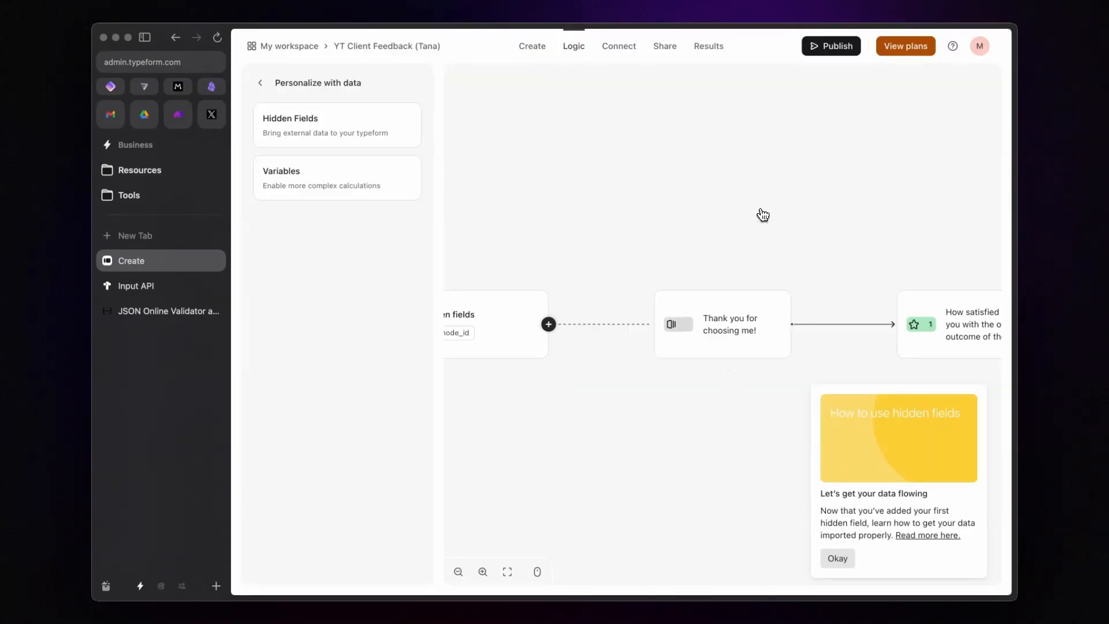
click(837, 46)
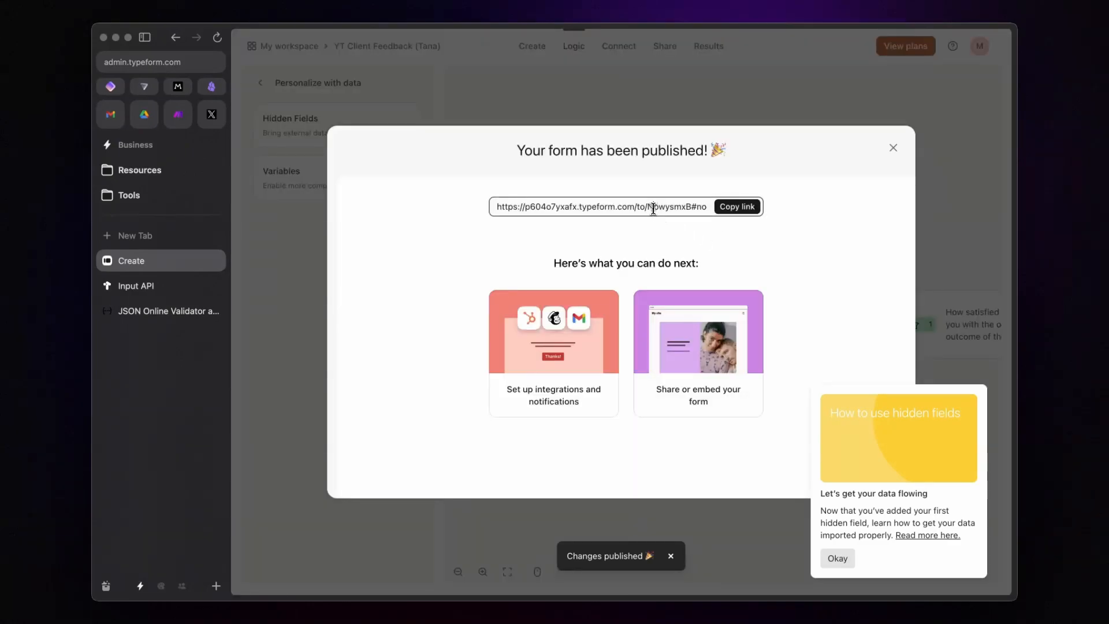
Step: Check the node_id=xxxxx placeholder in the published link, then go to the Make folder
double_click(653, 207)
key(Right)
key(Right)
key(Right)
key(Right)
key(Right)
key(Right)
key(Right)
key(Right)
key(Right)
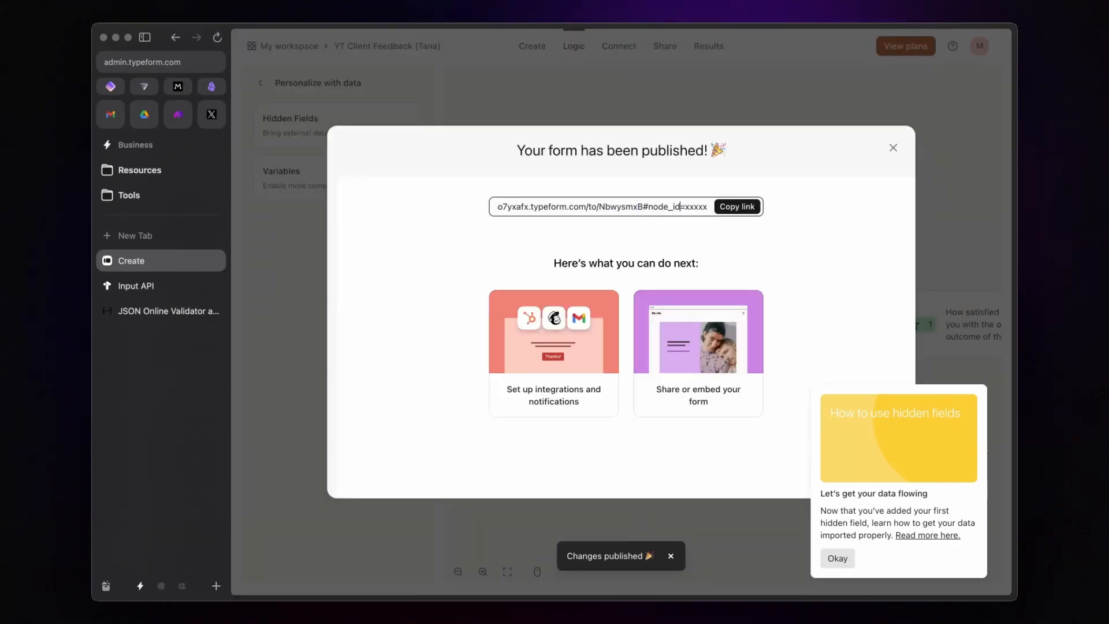
drag(653, 207, 705, 205)
double_click(693, 207)
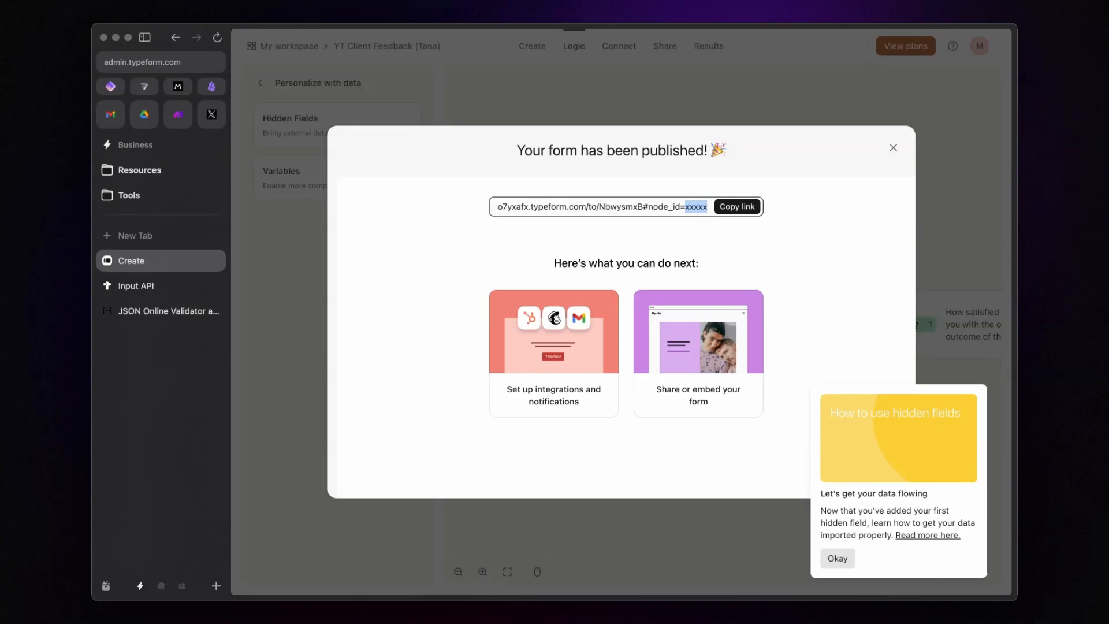
click(178, 114)
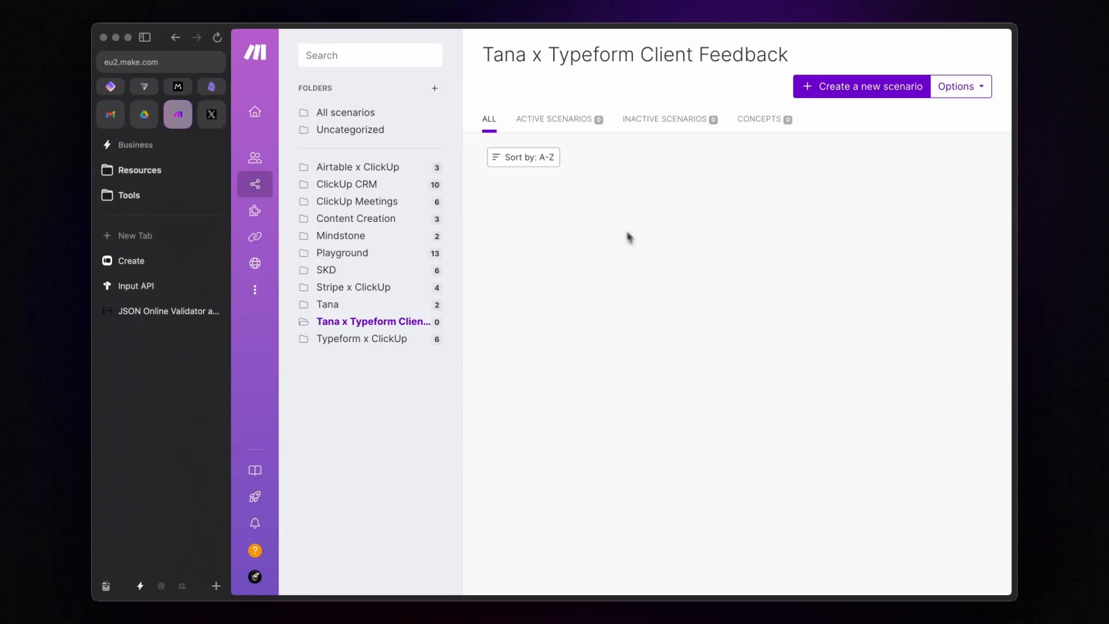
Step: Create a new scenario named 'Send Client Feedback' with a Webhooks custom webhook trigger
click(837, 92)
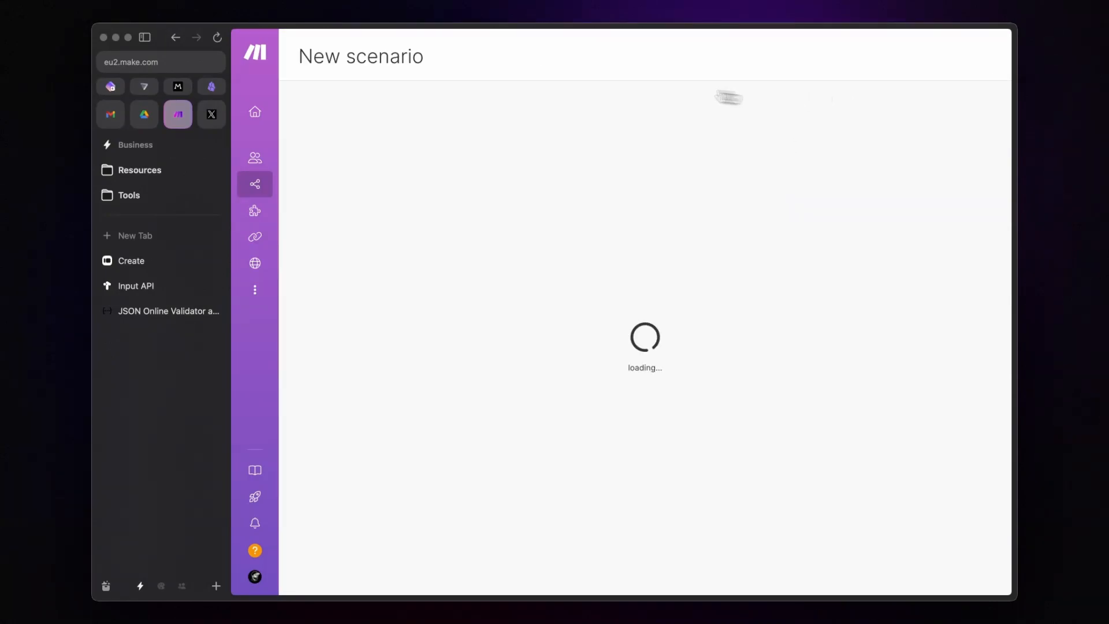
click(365, 61)
text(Send C)
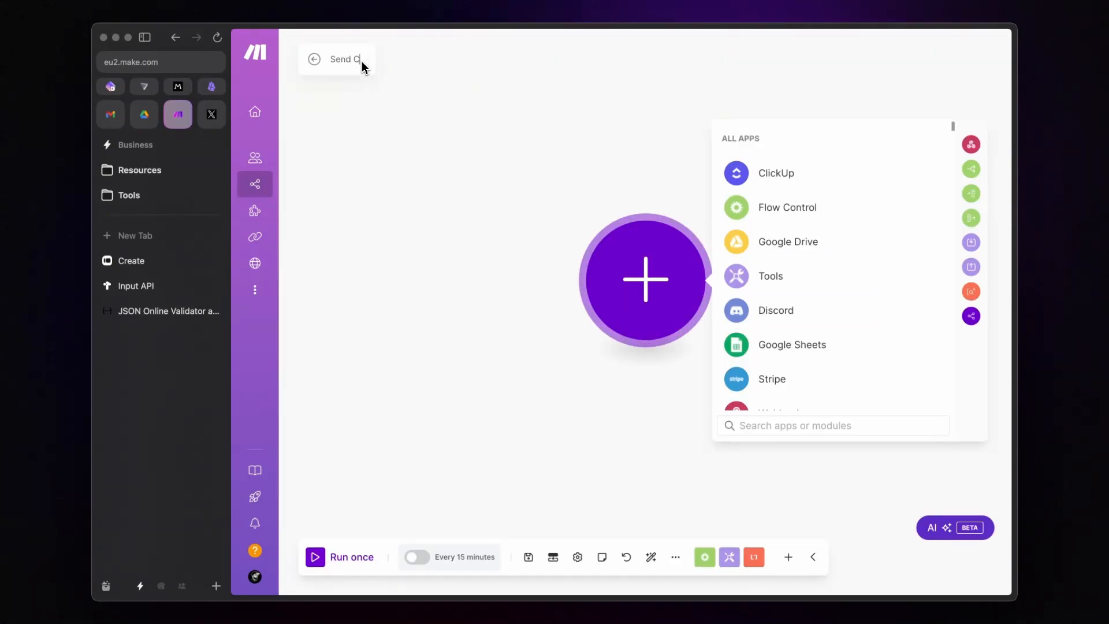
text(lient Feedback)
scroll(774, 314, down, 3)
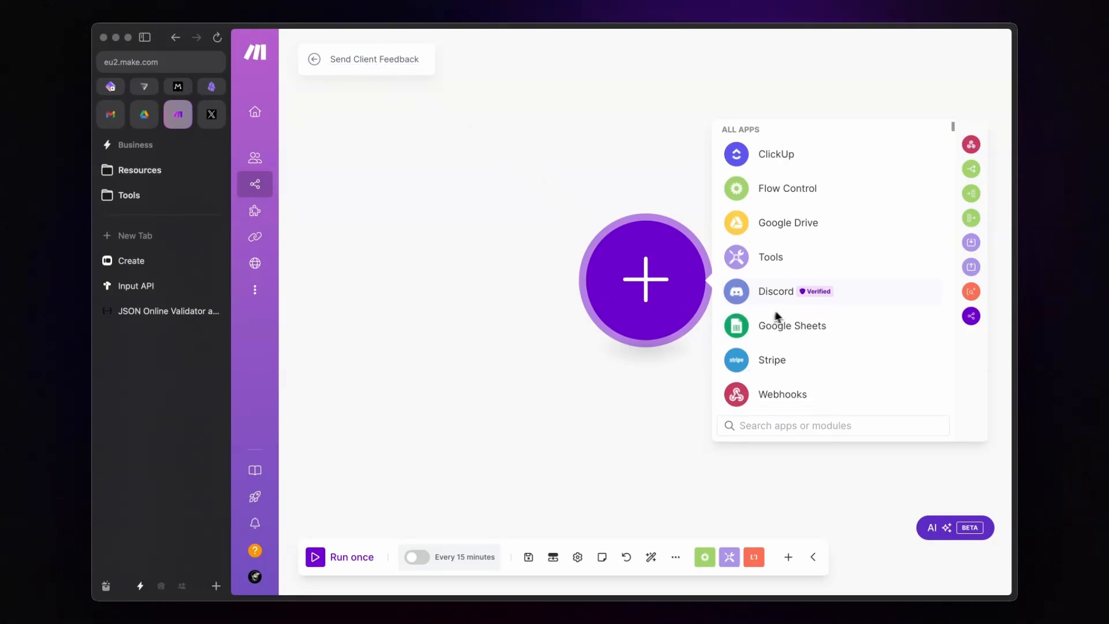
click(789, 344)
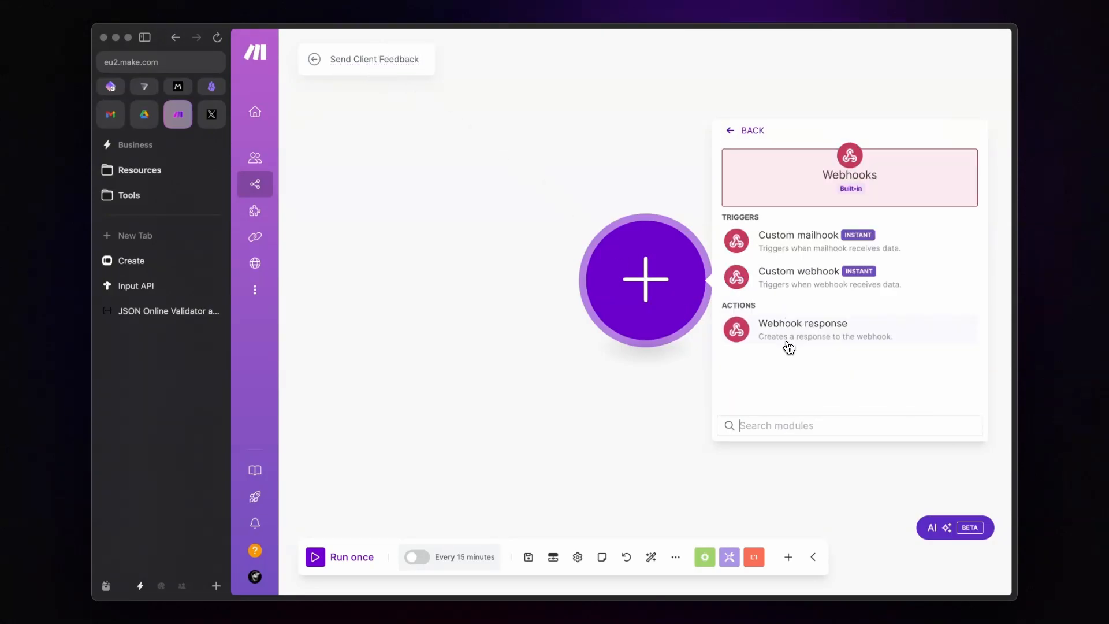
click(809, 278)
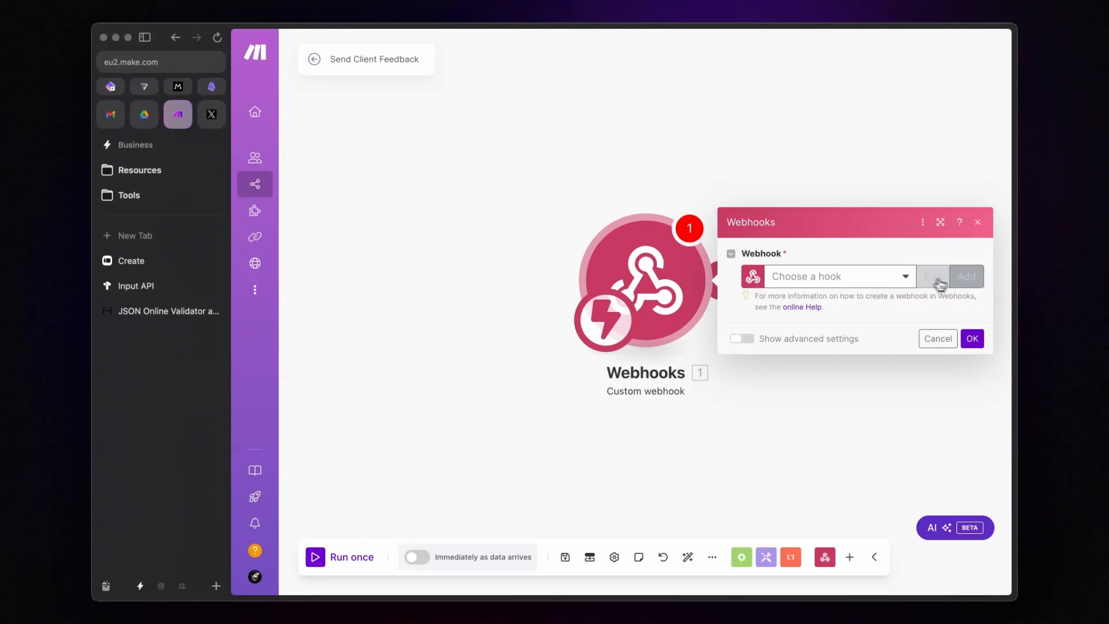
Step: Add a hook named 'YT Tana Send Client Feedback', copy its address, and save the scenario
click(966, 277)
triple_click(759, 226)
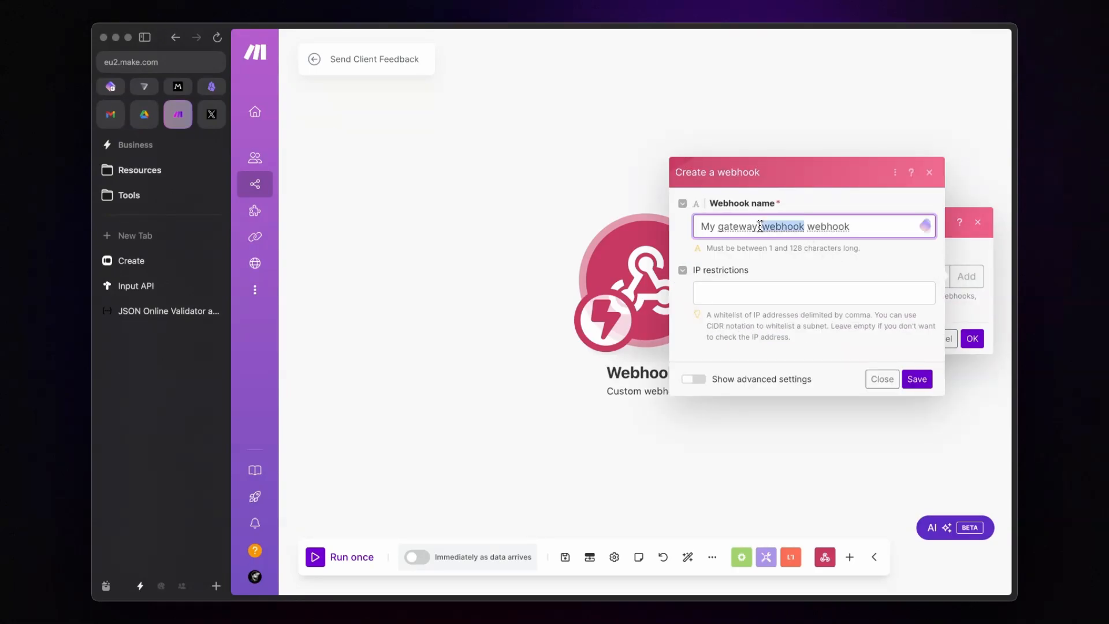
text(YT)
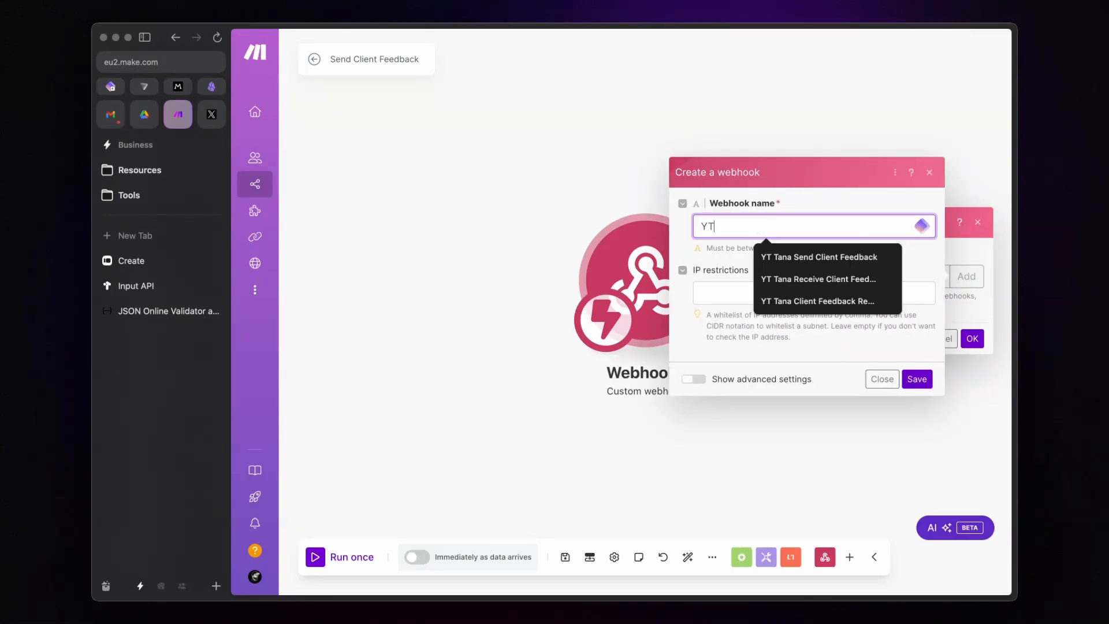
key(Down)
key(Return)
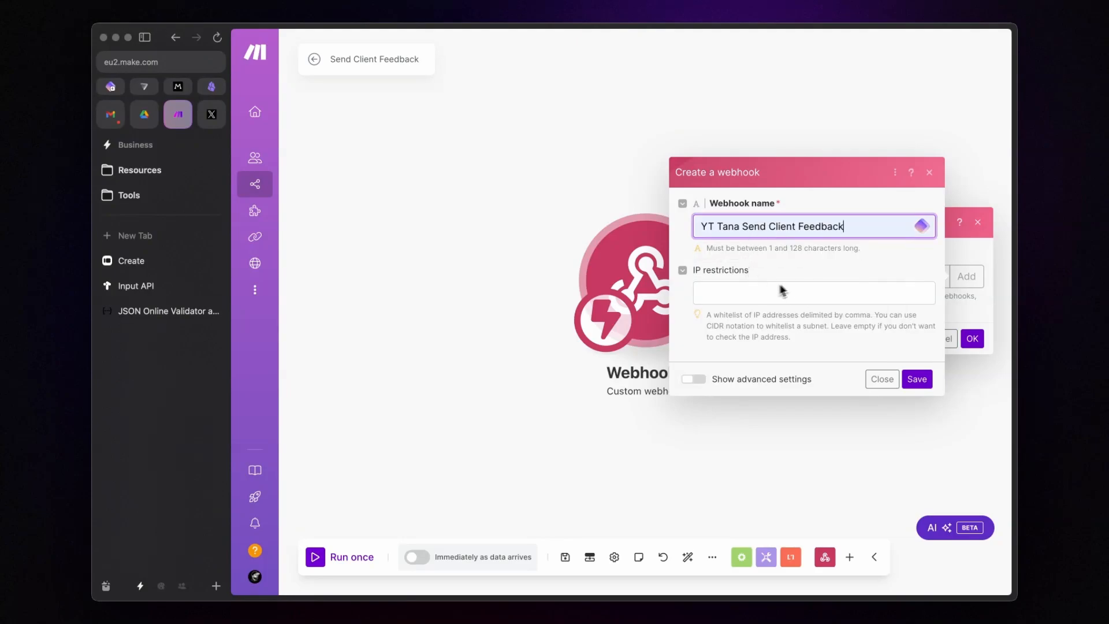
click(927, 385)
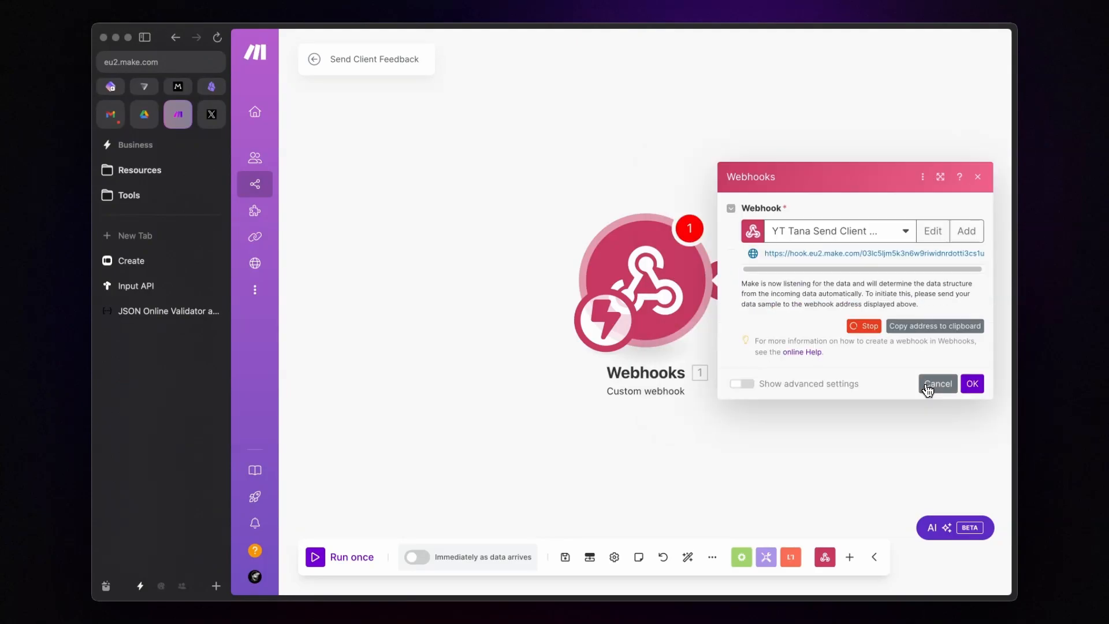
click(936, 327)
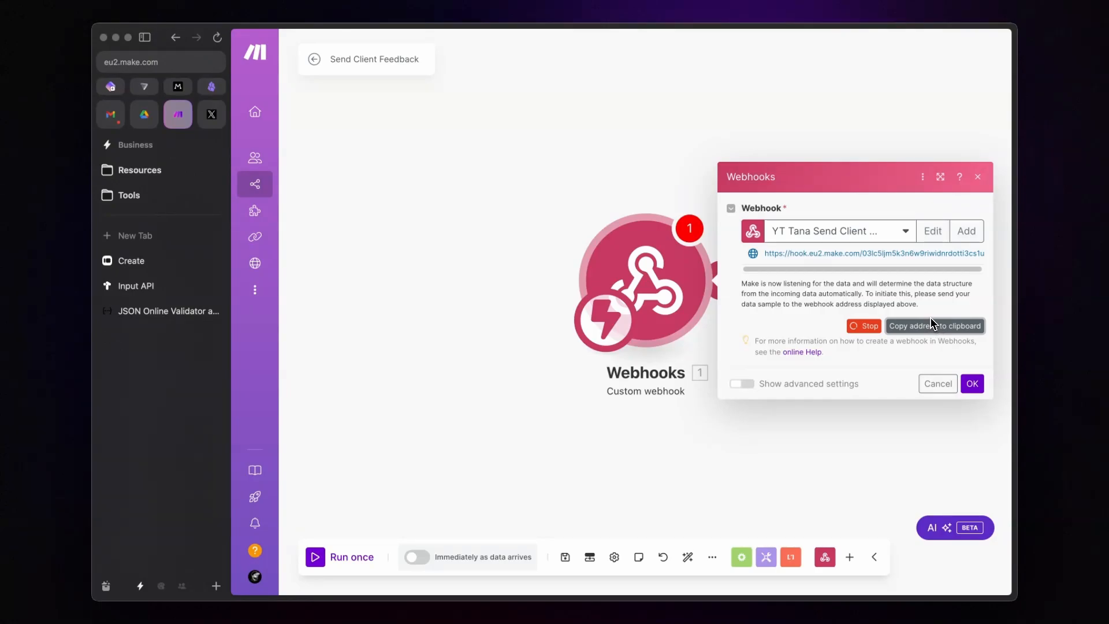
click(973, 383)
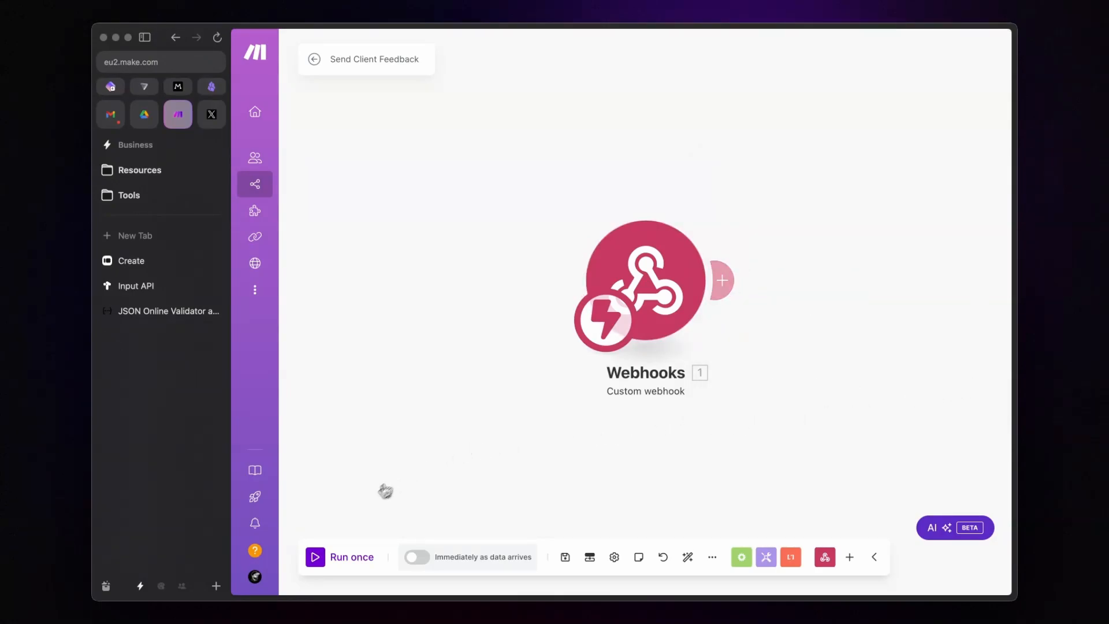
click(565, 557)
key(alt+t)
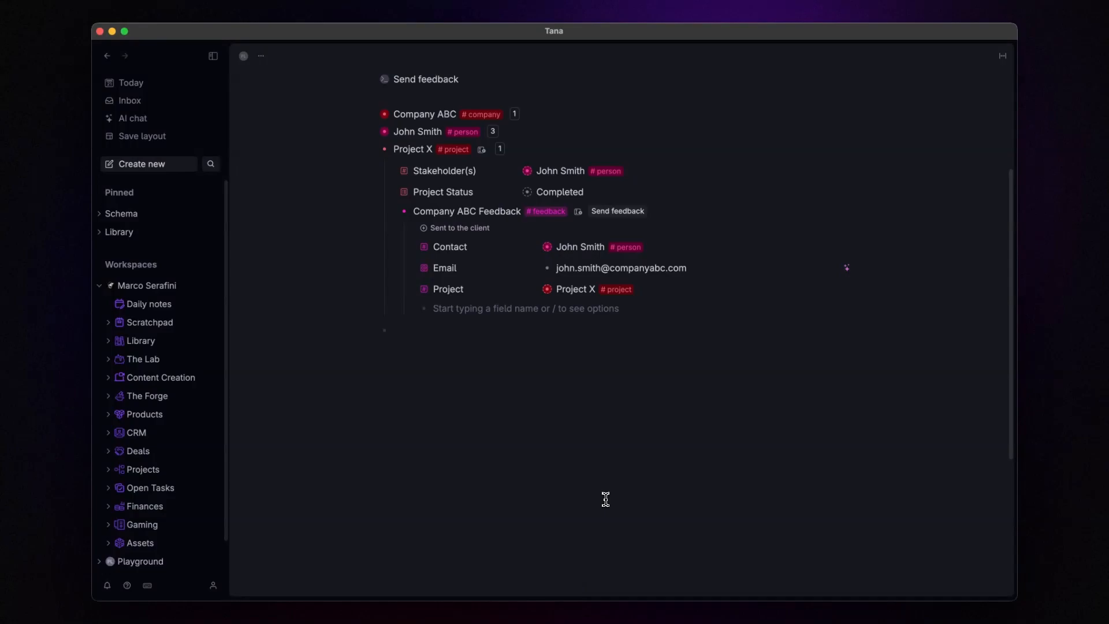
Step: Paste the Make webhook address as the URL of Send feedback's Make API request
scroll(608, 372, up, 3)
scroll(608, 372, up, 1)
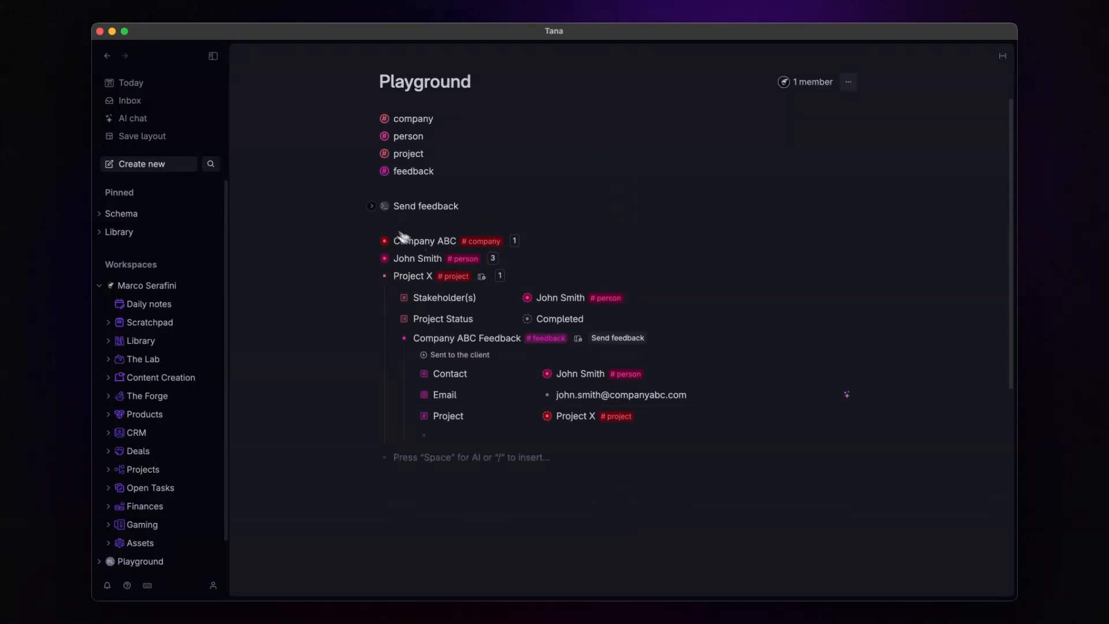
click(372, 212)
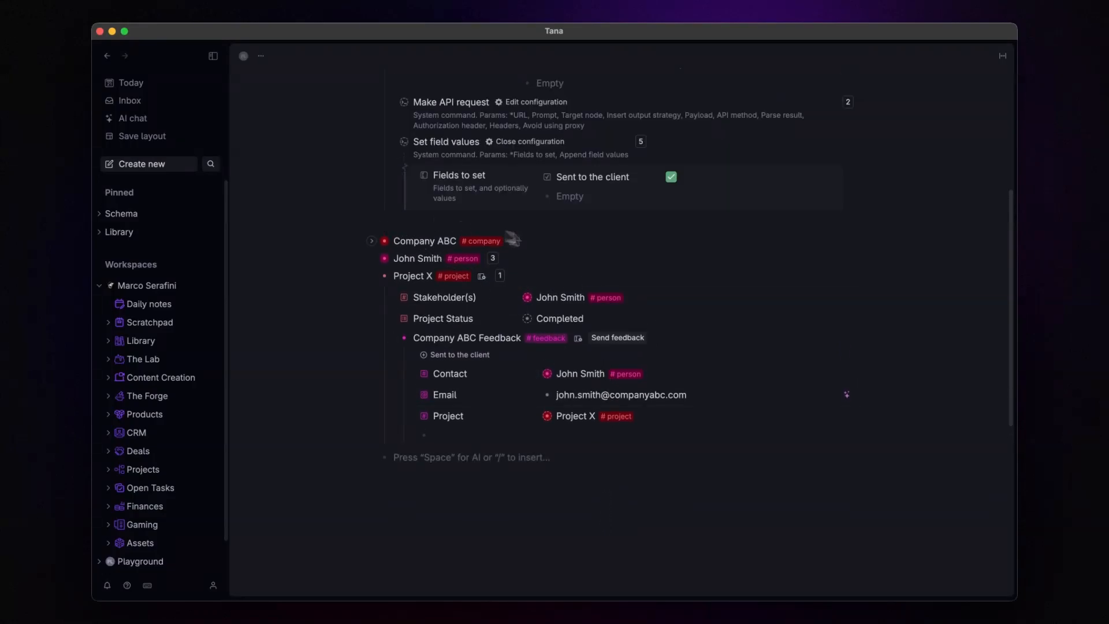
scroll(513, 240, up, 3)
click(541, 180)
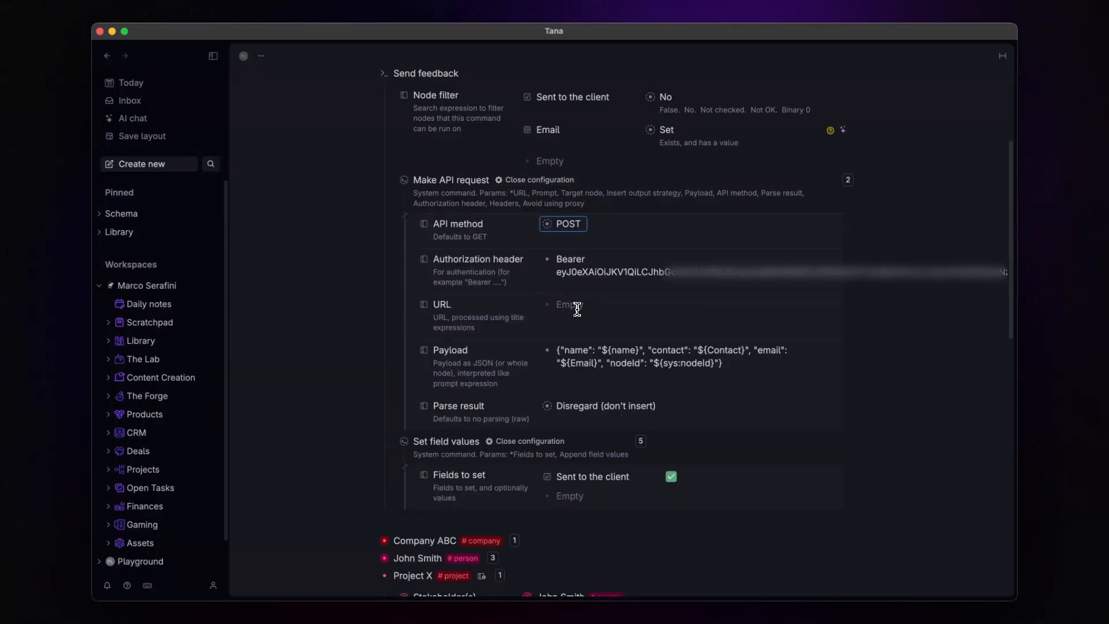
click(581, 310)
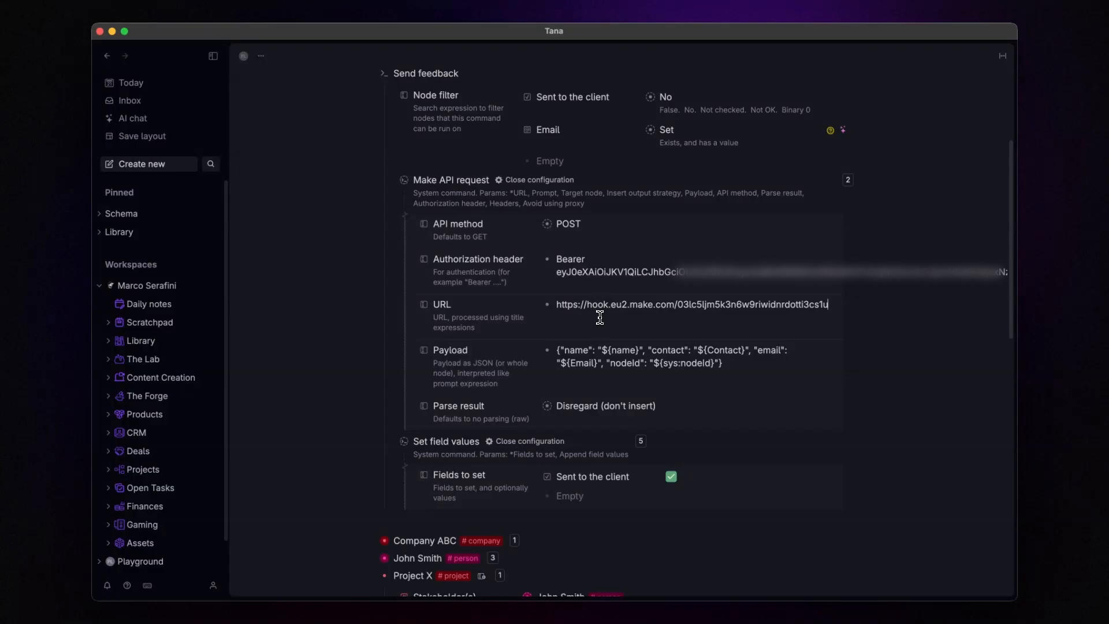
click(552, 182)
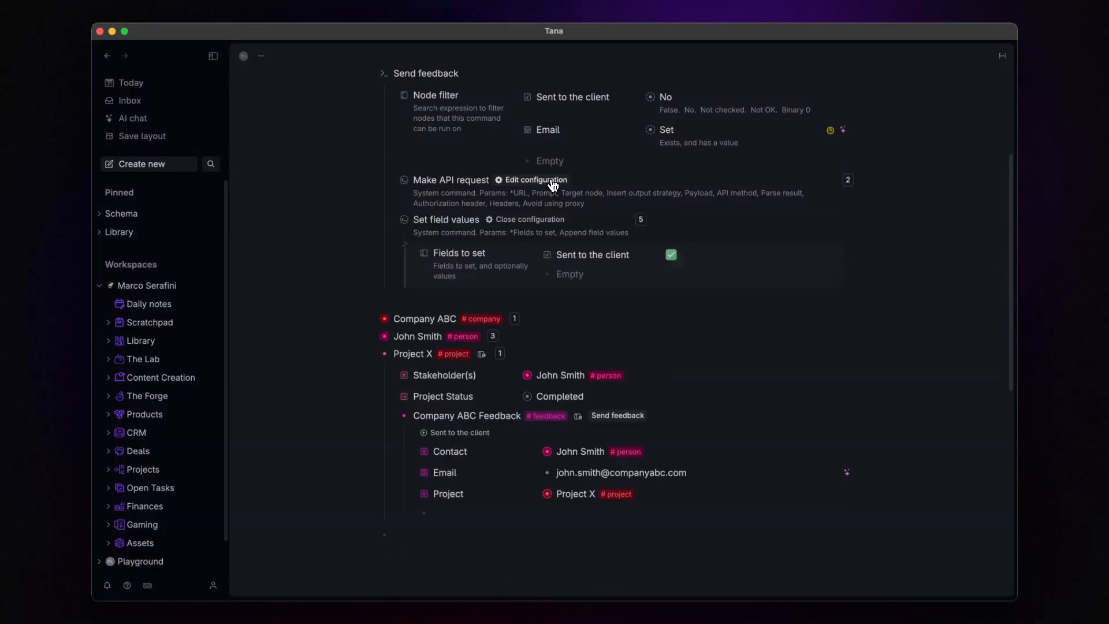
scroll(549, 183, down, 5)
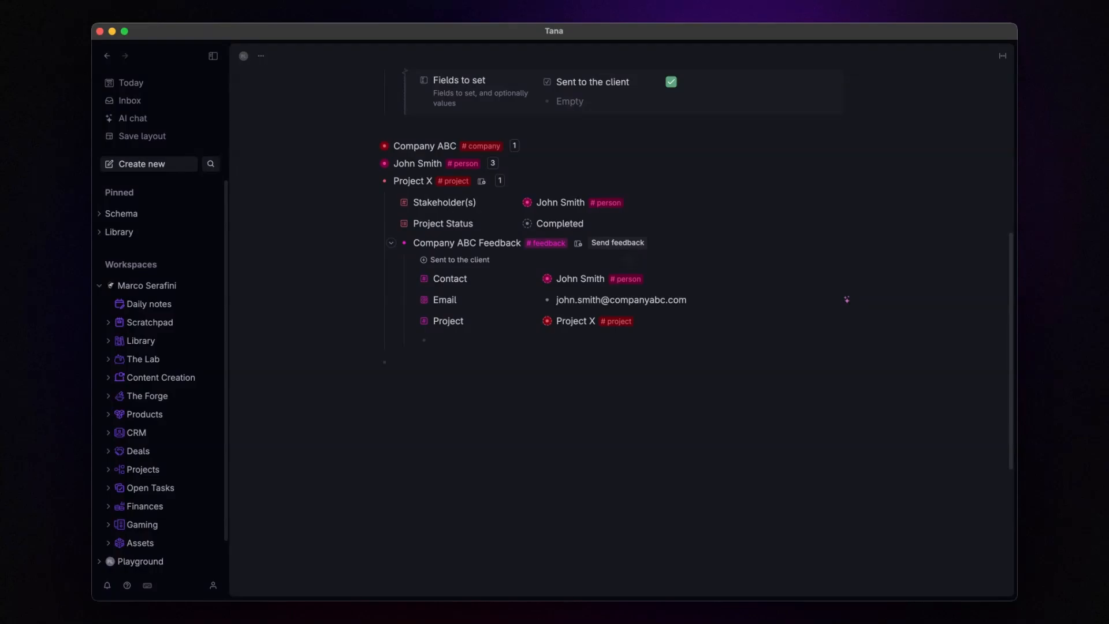
key(alt+a)
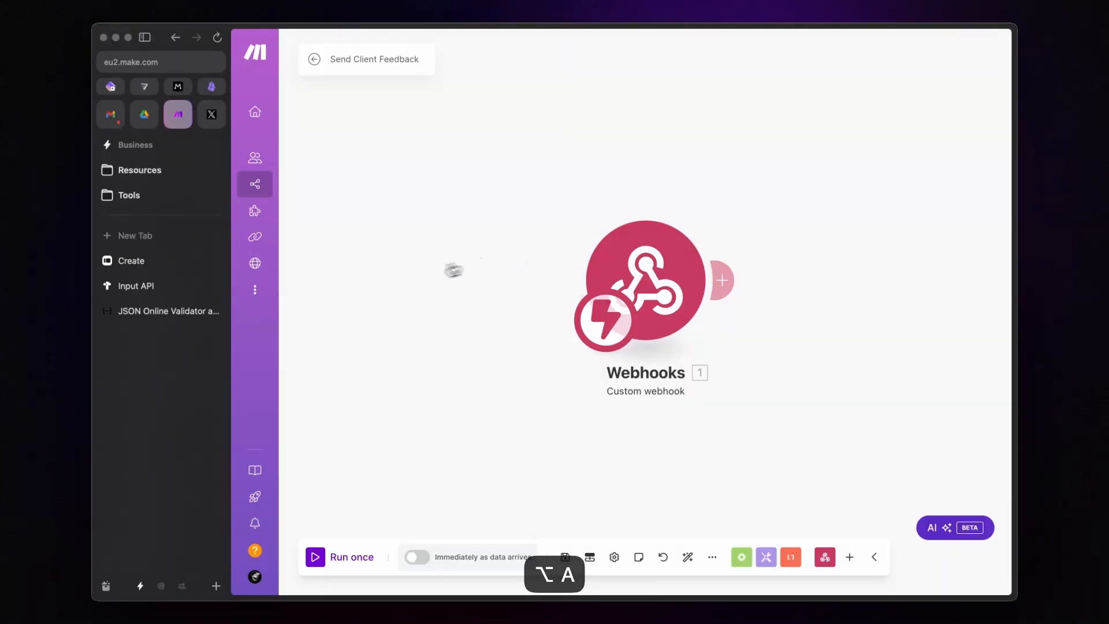
Step: Run the Make scenario once, then trigger Send feedback on Company ABC Feedback in Tana
click(316, 558)
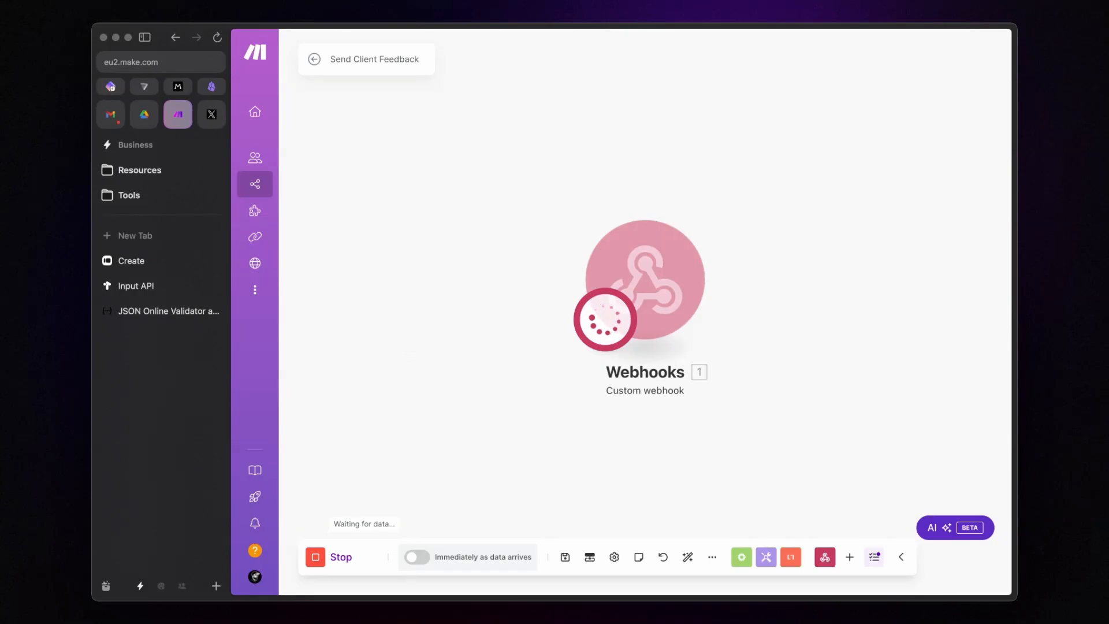
key(alt+t)
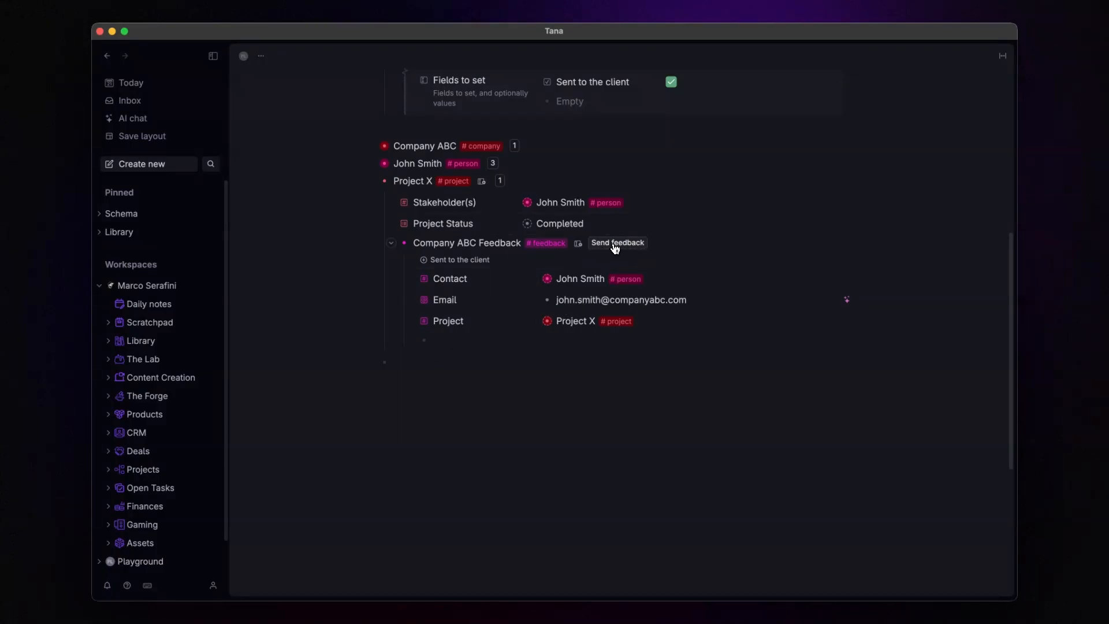
click(615, 244)
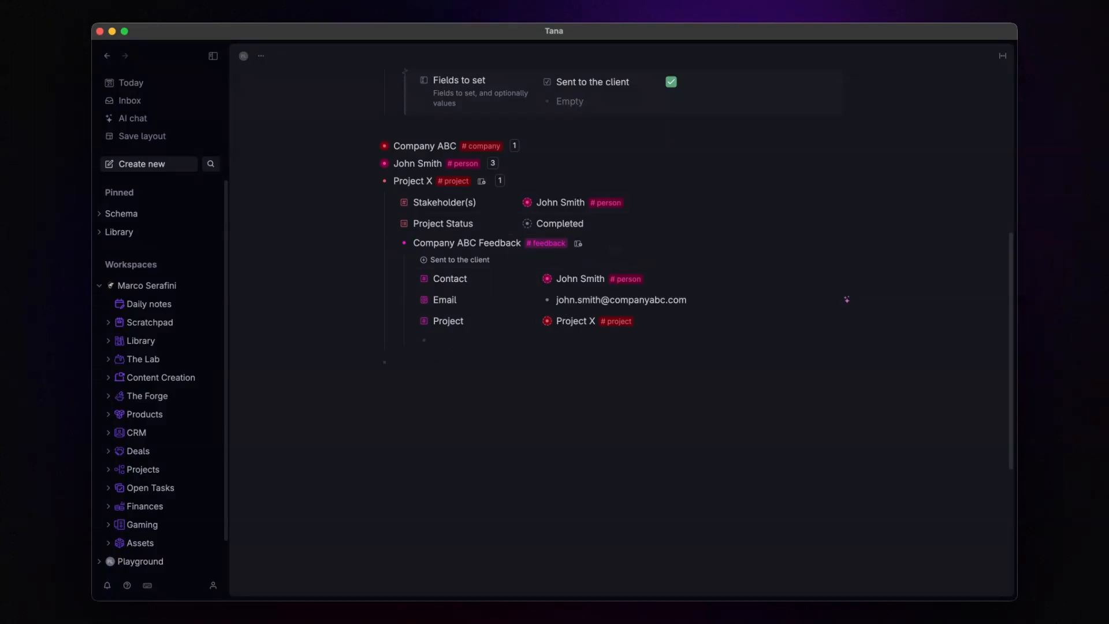
Step: Review the received name, contact, email and nodeId bundle in Make, then close it
key(alt+a)
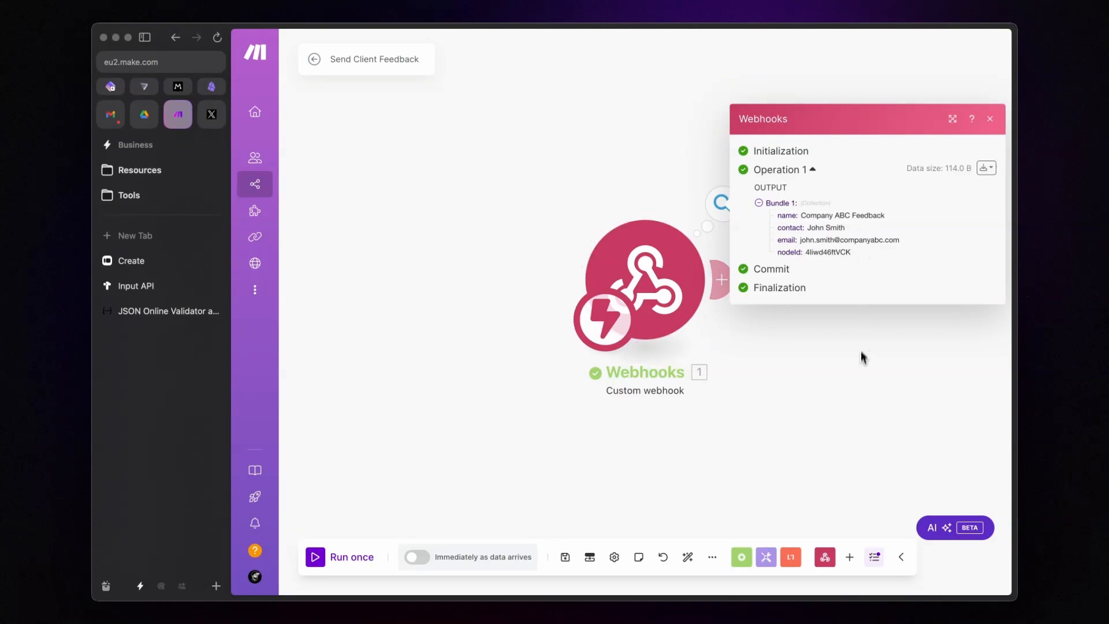
click(860, 376)
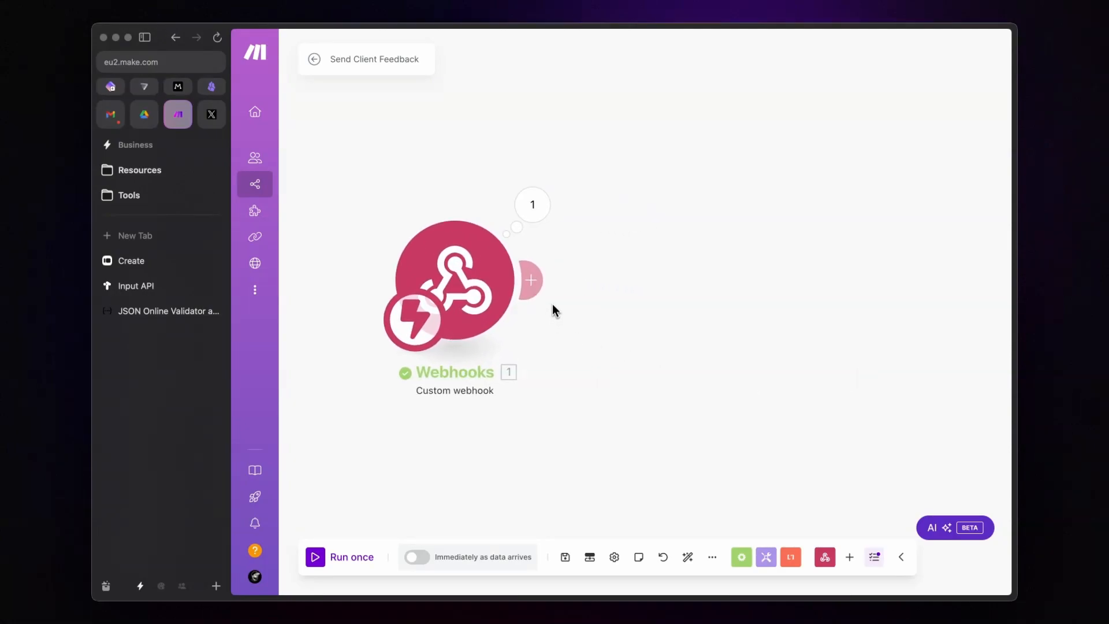
Step: Add a Tools Set variable module after the webhook with variable name firstName
click(531, 280)
text(set var)
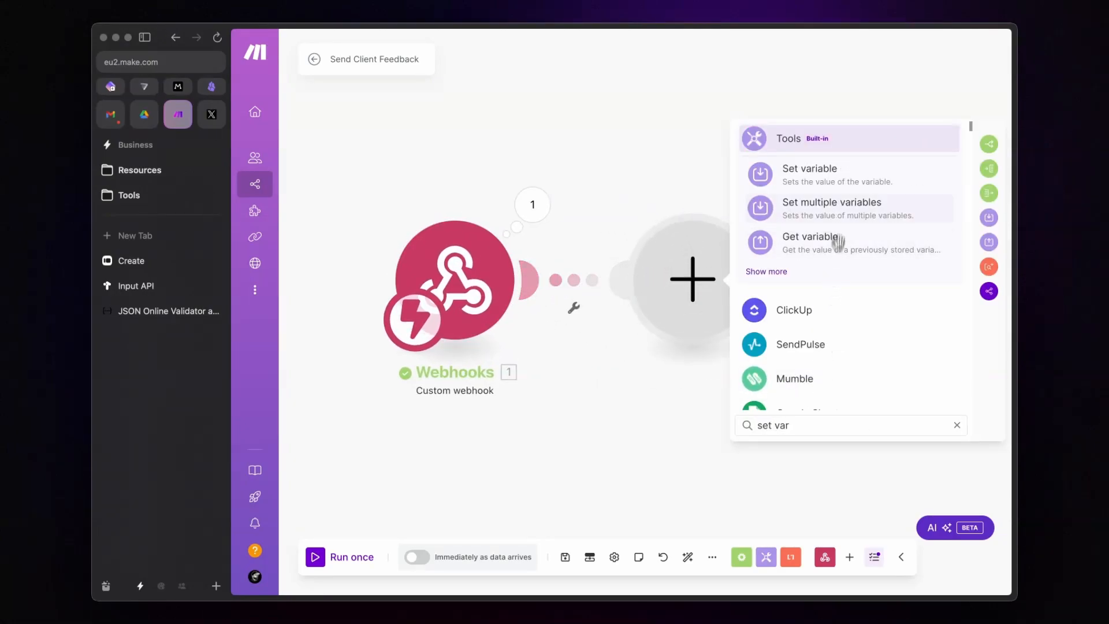
click(829, 182)
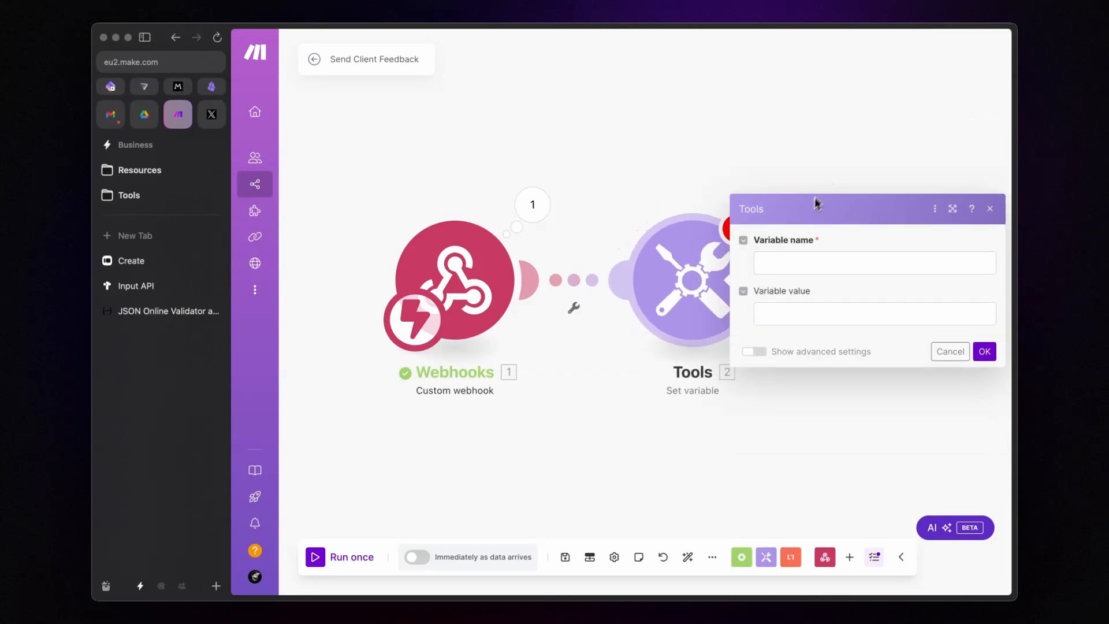
click(789, 263)
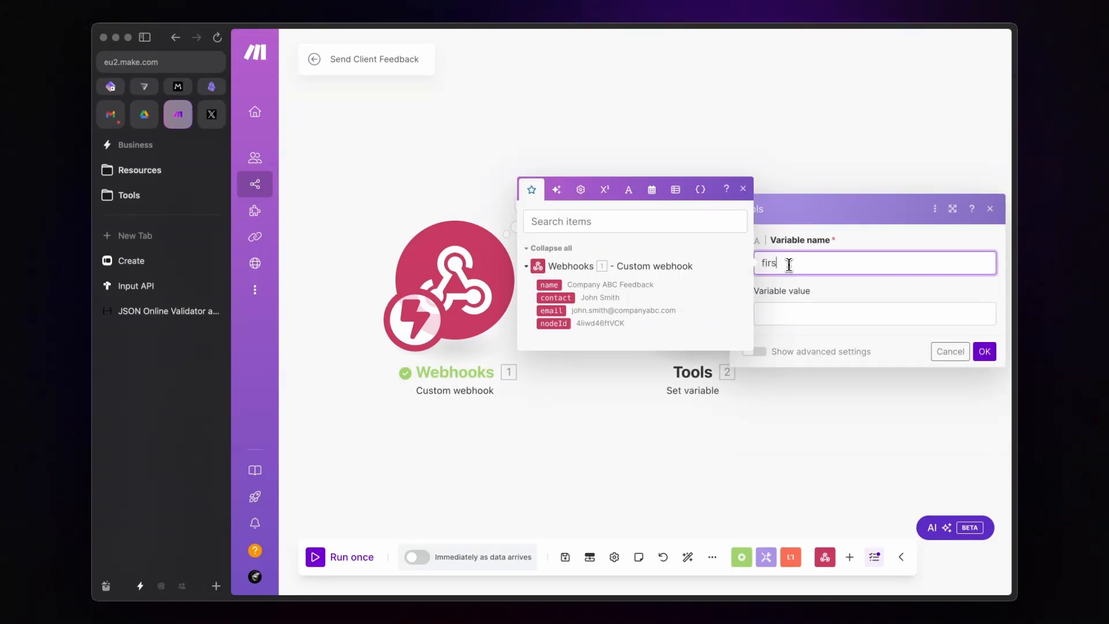
text(firstName)
Step: Set the firstName value to split the webhook's contact on a space
click(816, 312)
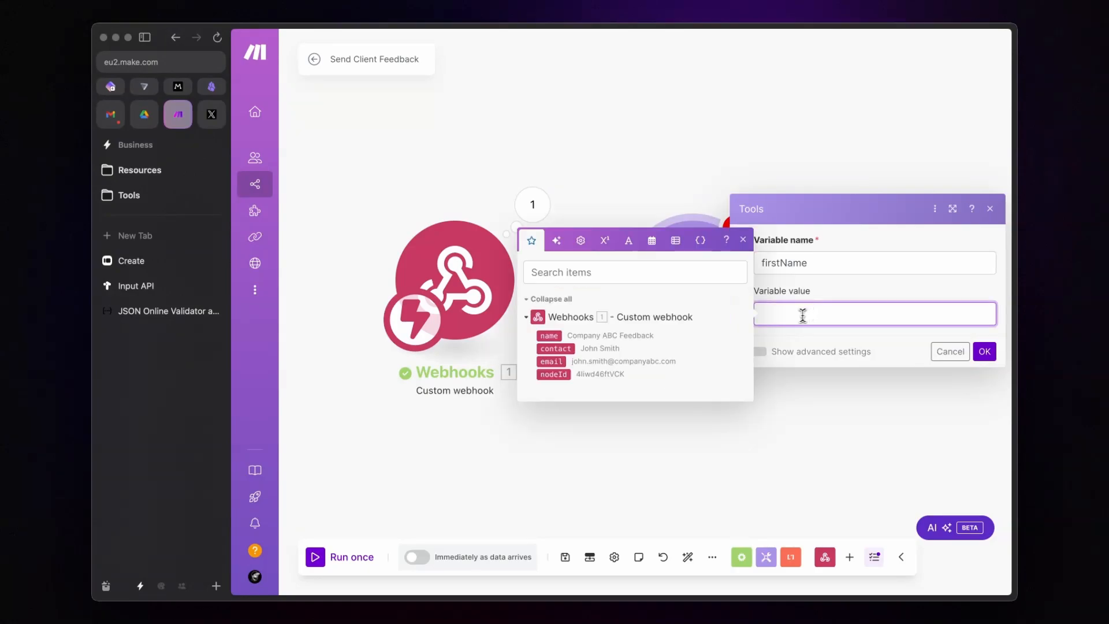
click(629, 247)
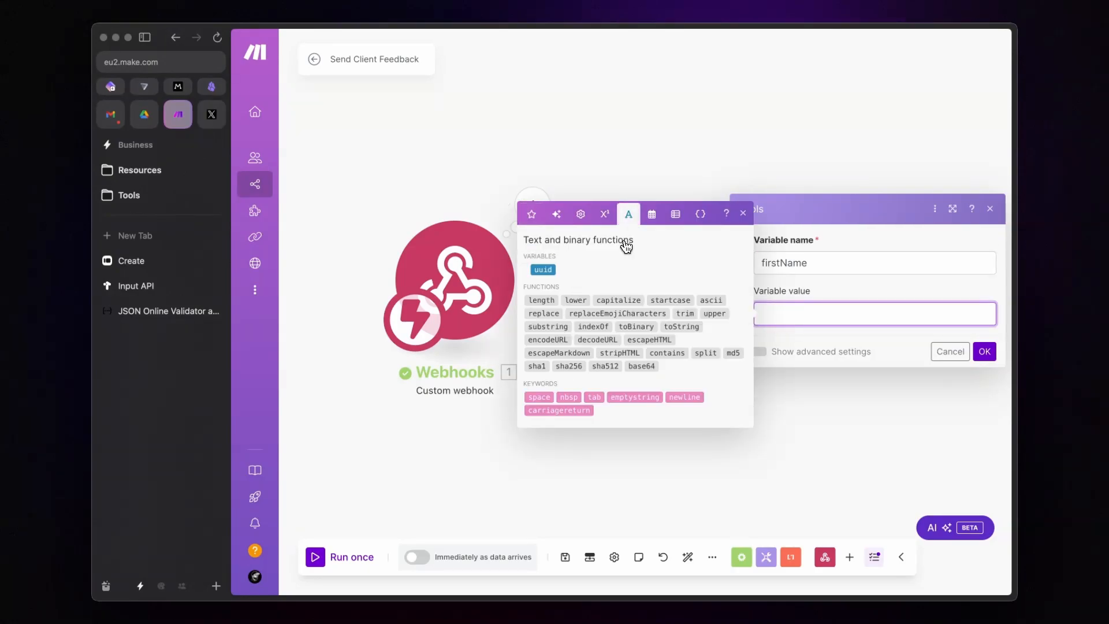
click(706, 353)
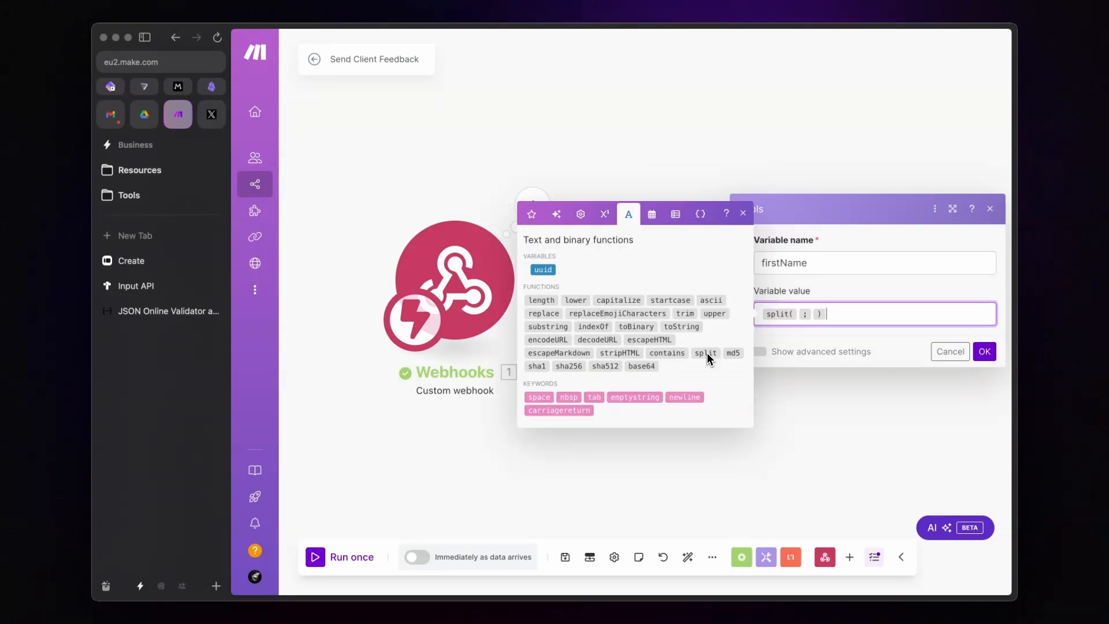
click(798, 314)
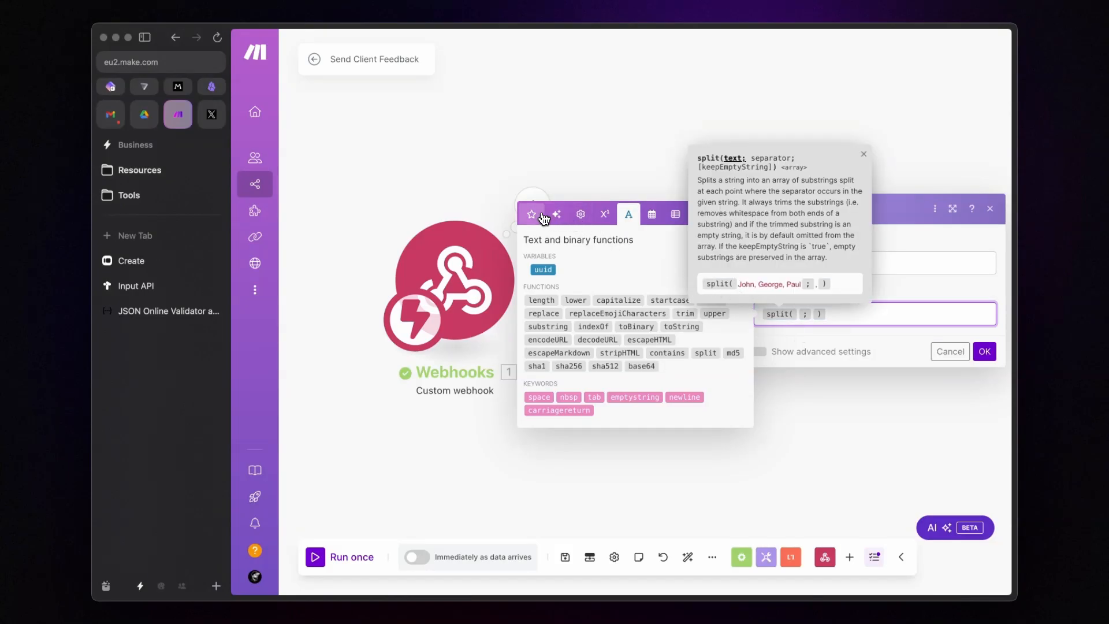
click(532, 214)
click(798, 314)
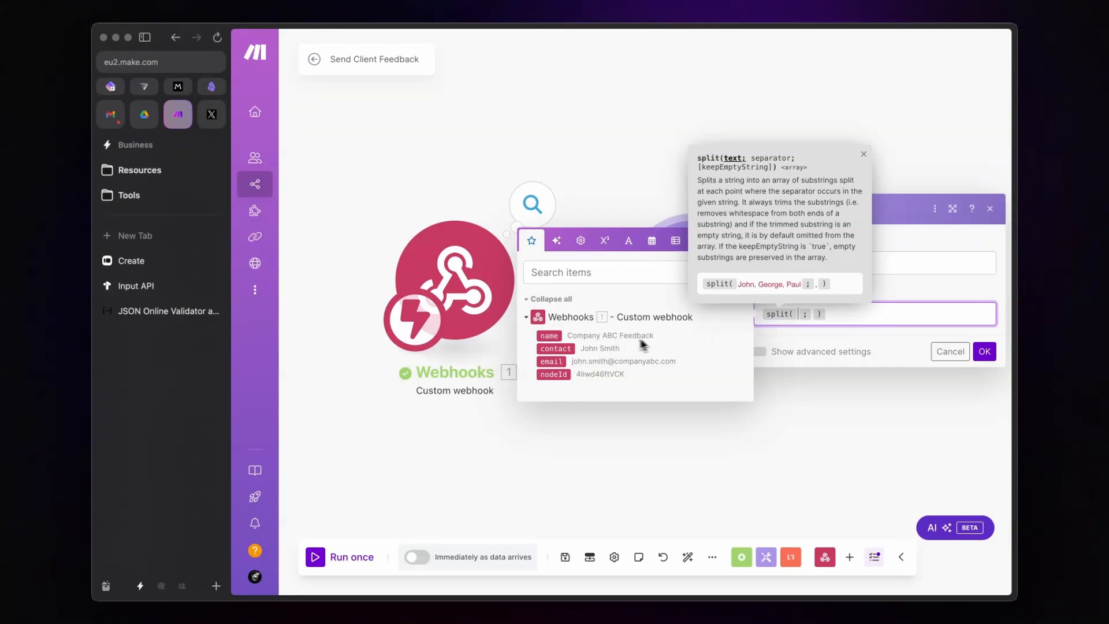
click(558, 350)
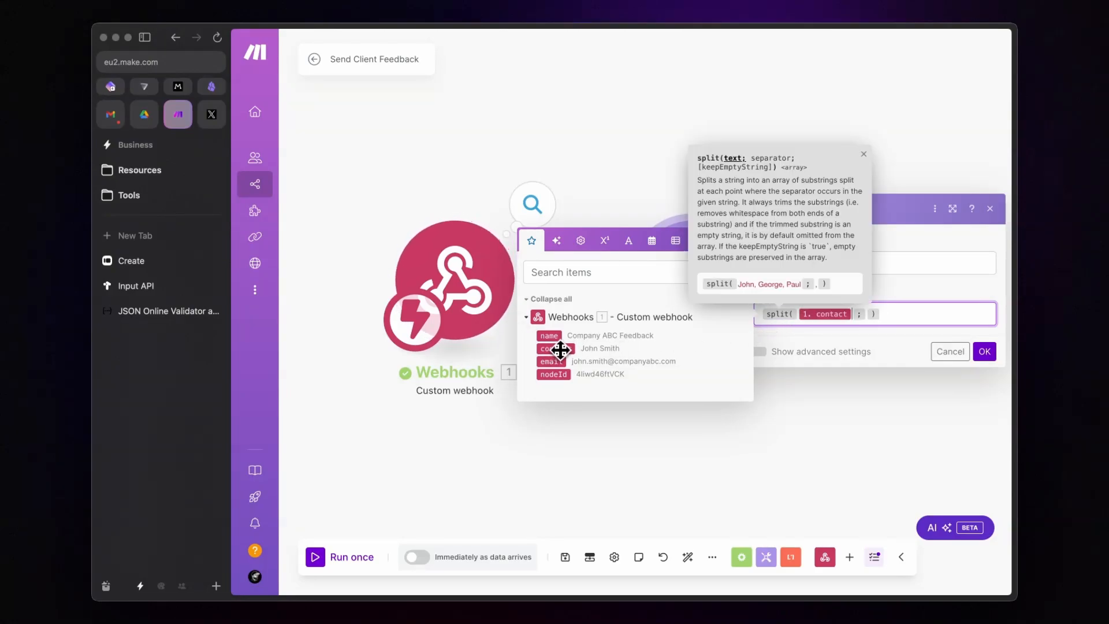
click(867, 313)
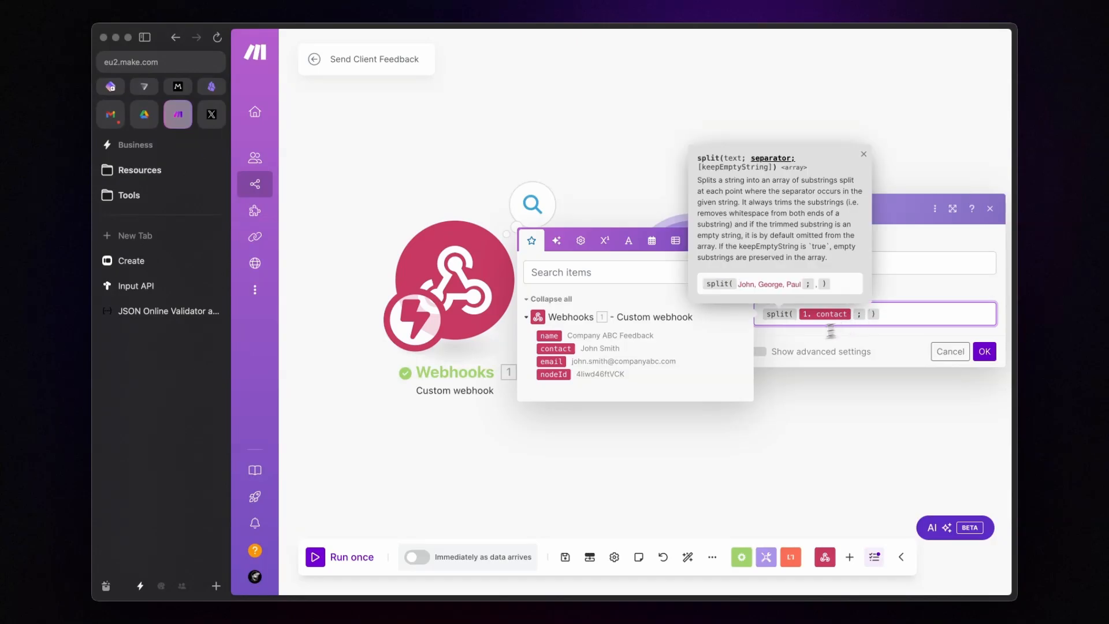
click(629, 243)
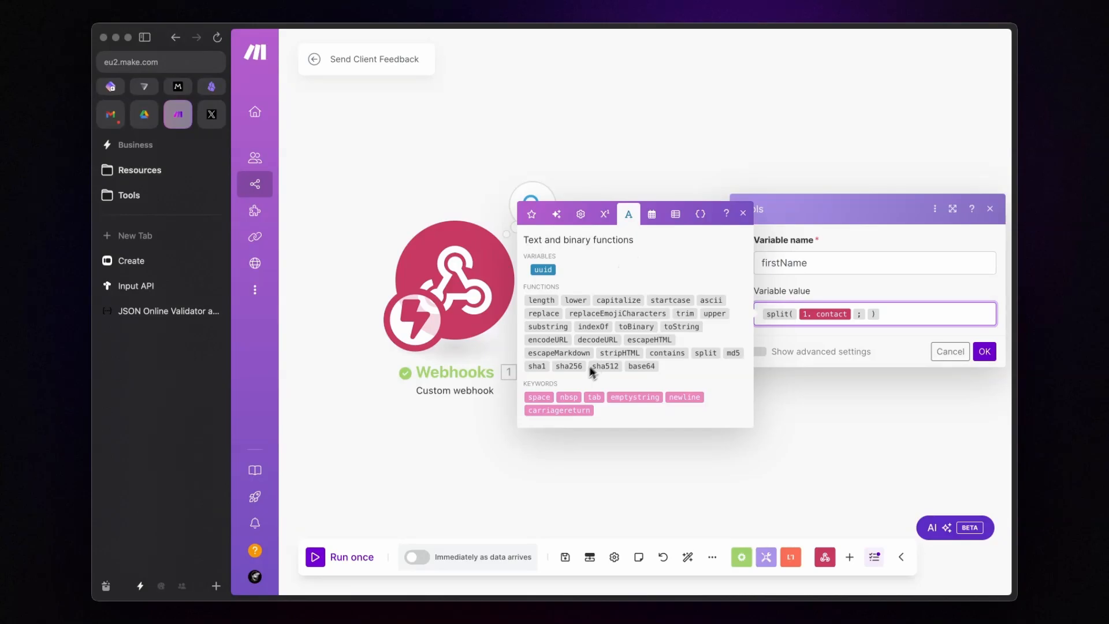
click(537, 396)
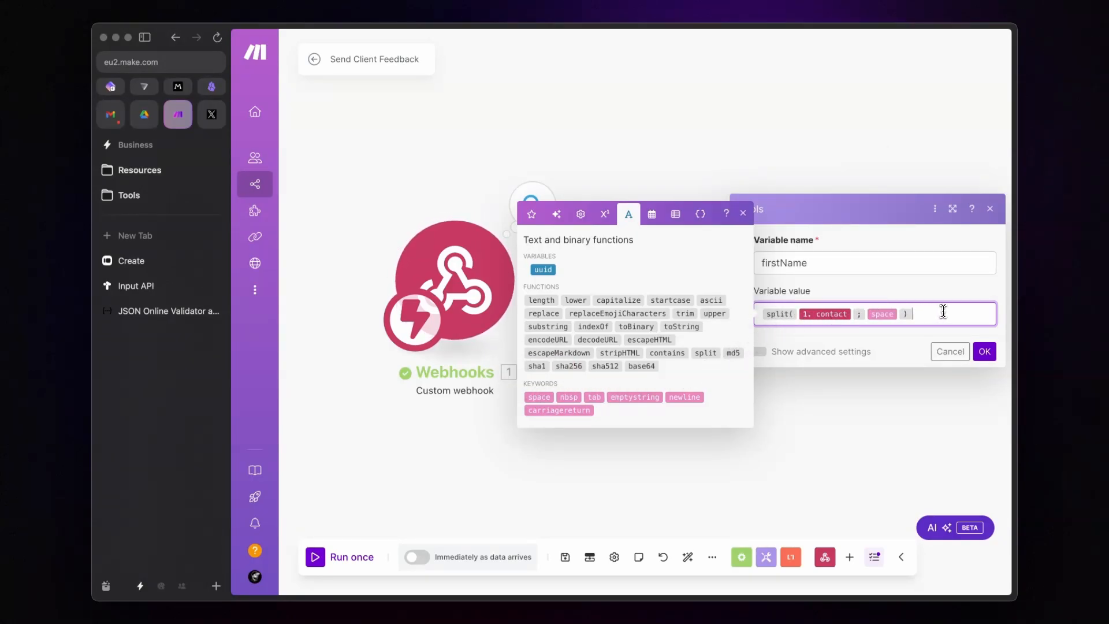
Step: Wrap the split in first() to get first(split(1.contact; space)) and save the variable
mouse_move(777, 313)
click(675, 214)
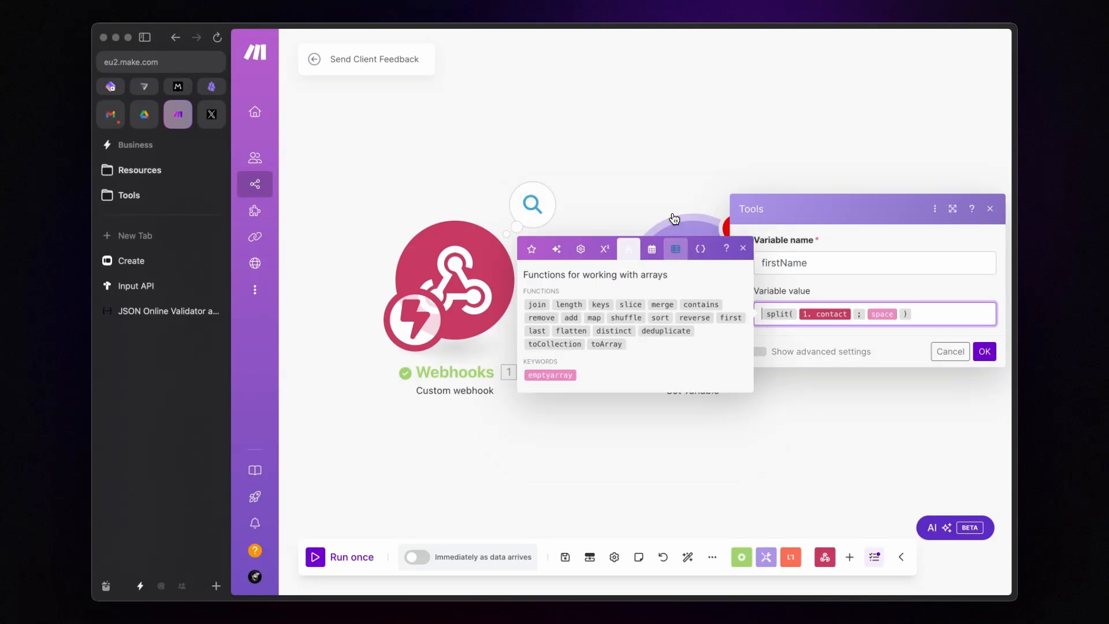
click(731, 317)
key(Delete)
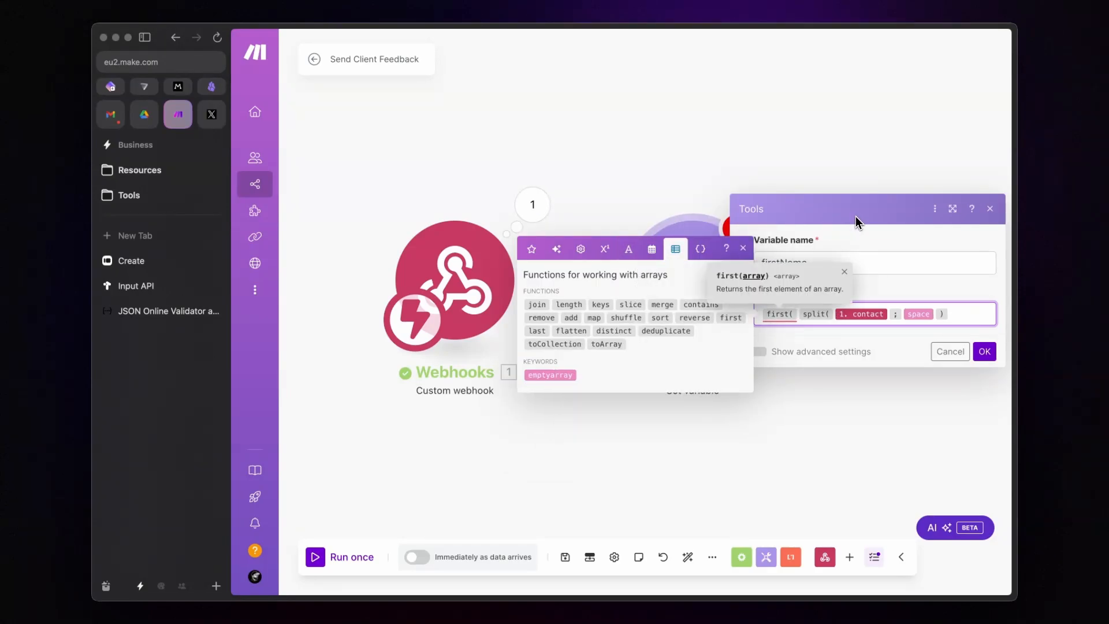
key(End)
text())
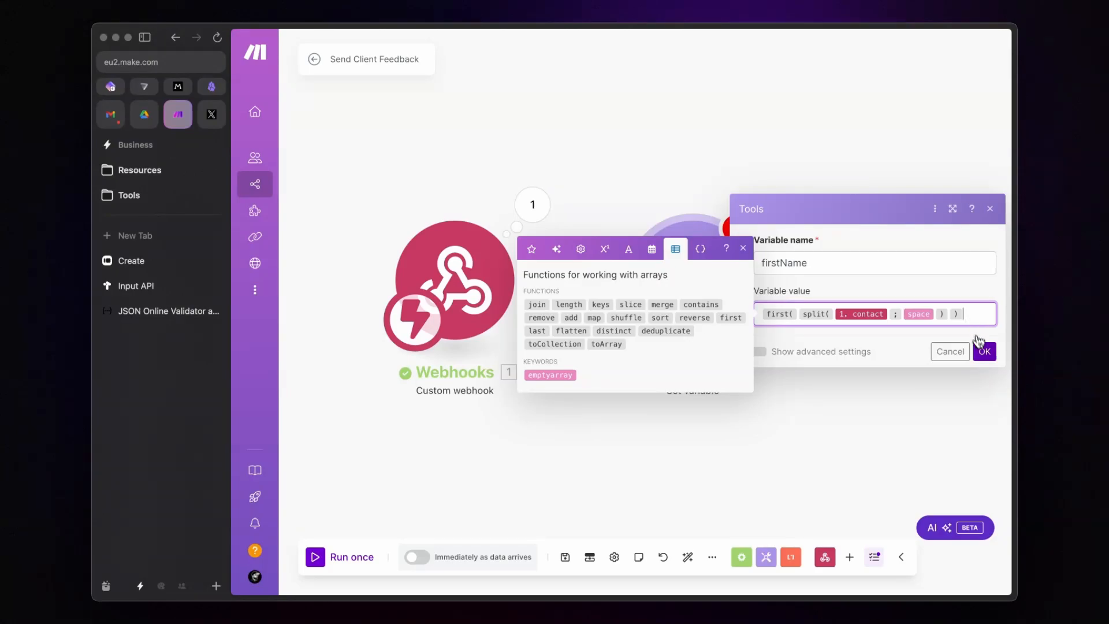
click(983, 351)
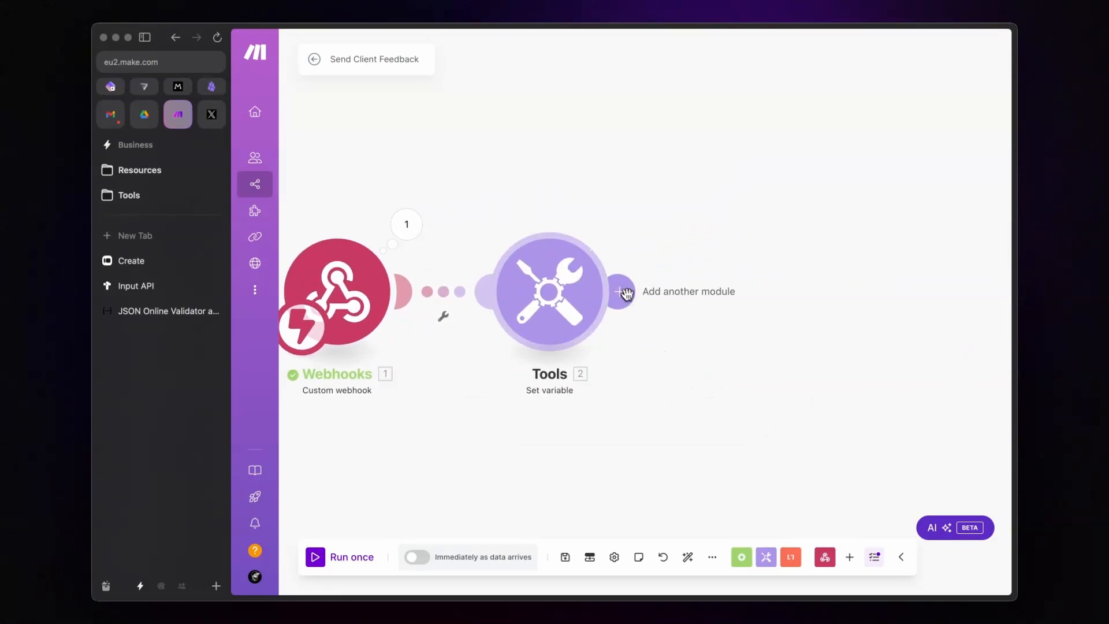
click(626, 293)
Step: Add an Email 'Create a Draft' module that saves into the Drafts folder
text(emai)
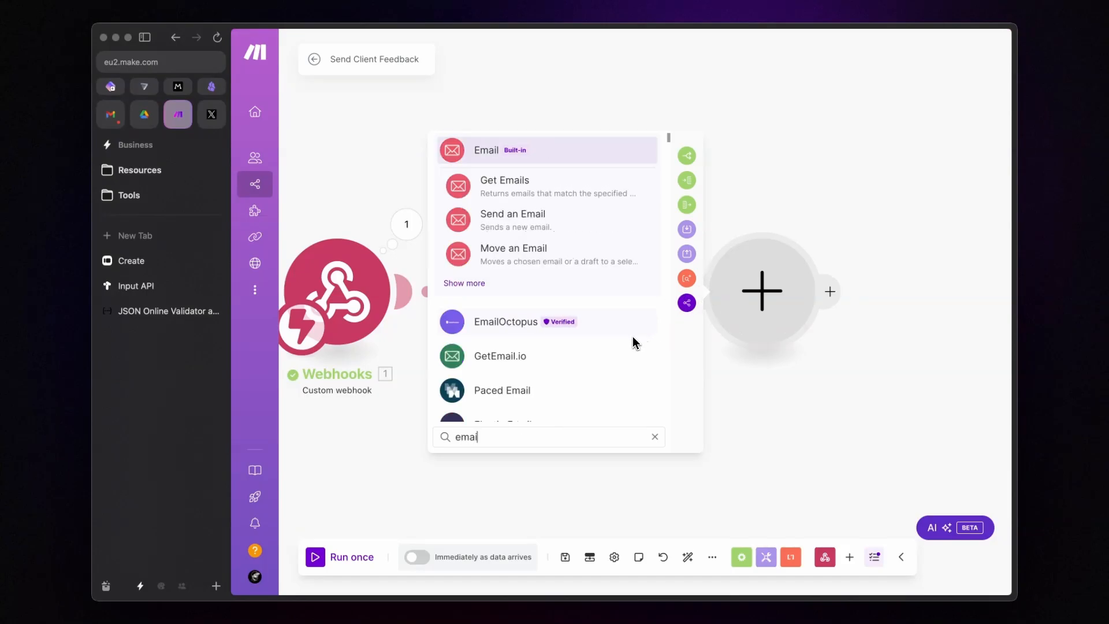
click(483, 154)
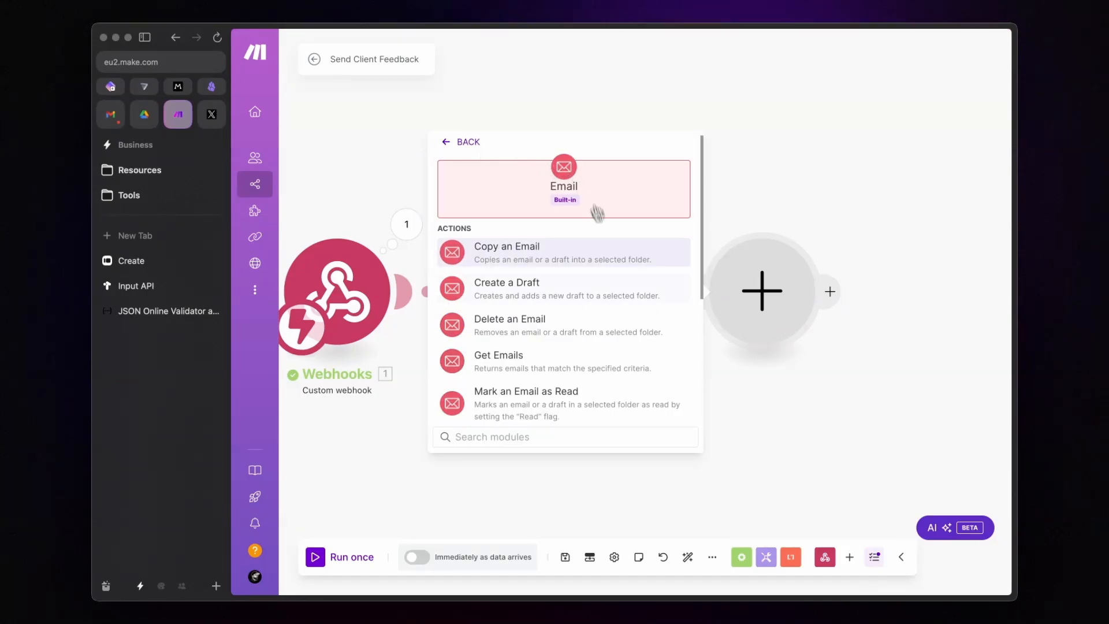
click(532, 297)
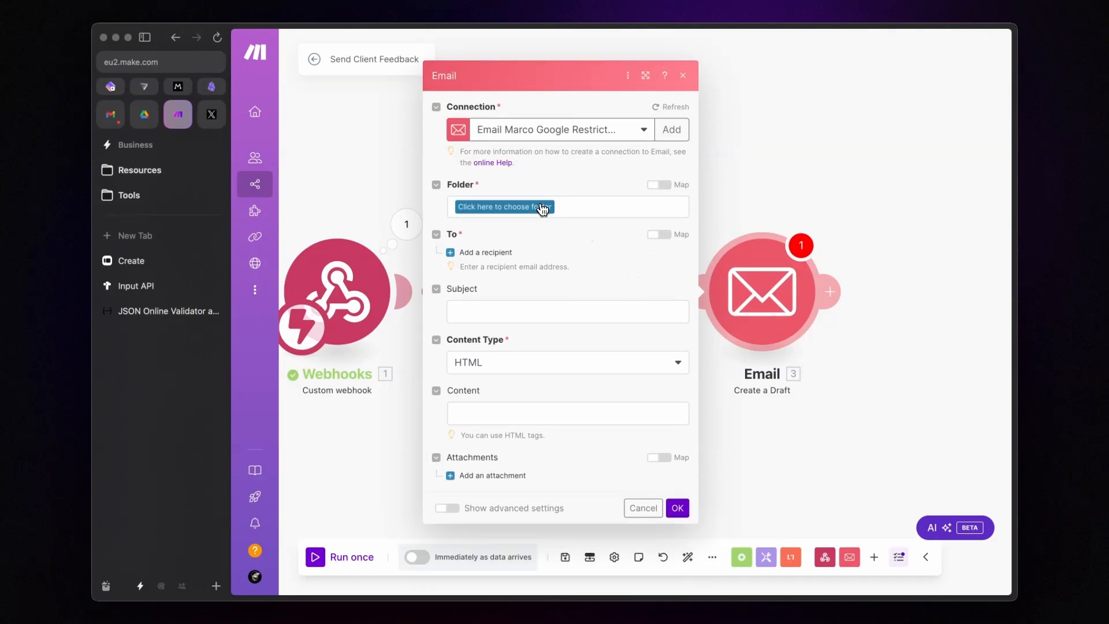
click(542, 209)
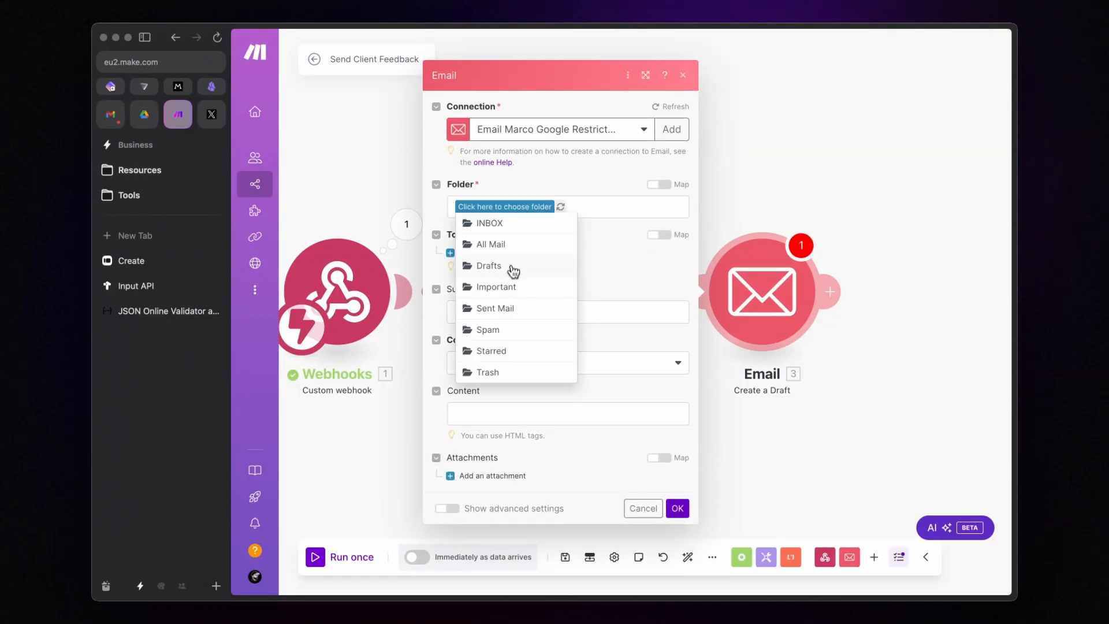
click(513, 270)
Step: Address the draft to the webhook's email with subject 'Feedback Request - Your Thoughts Matter!'
click(496, 252)
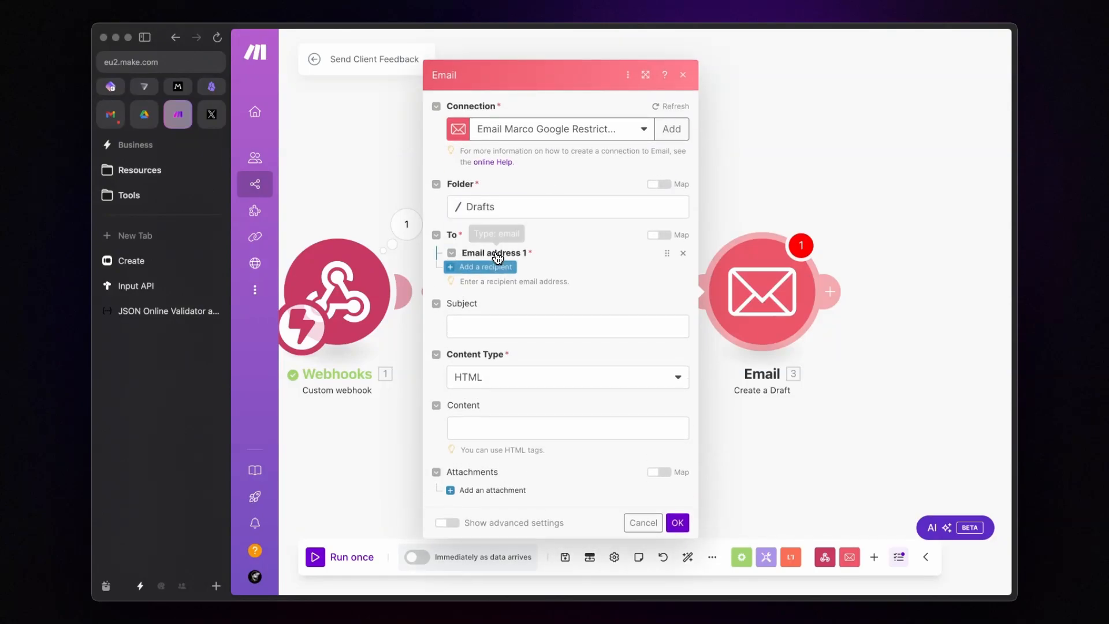
click(512, 252)
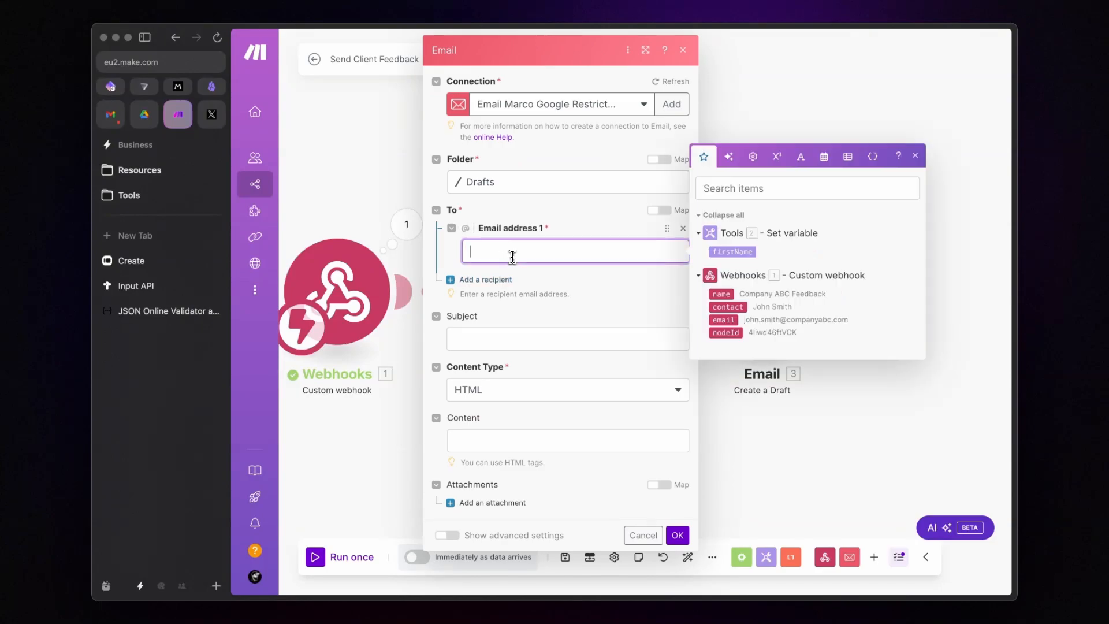
click(723, 320)
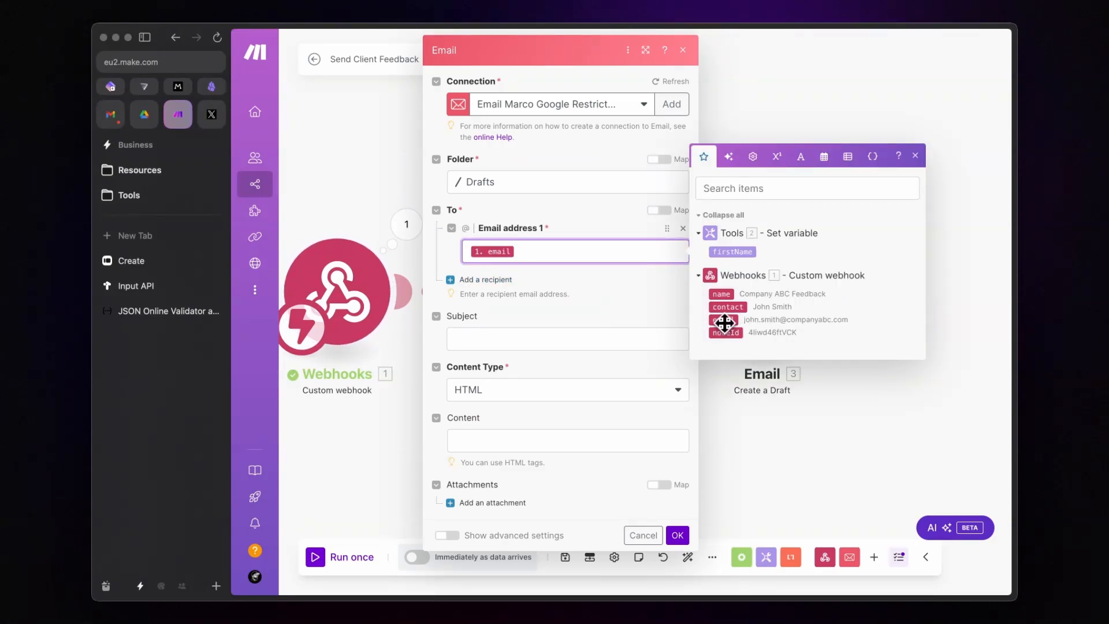
click(601, 293)
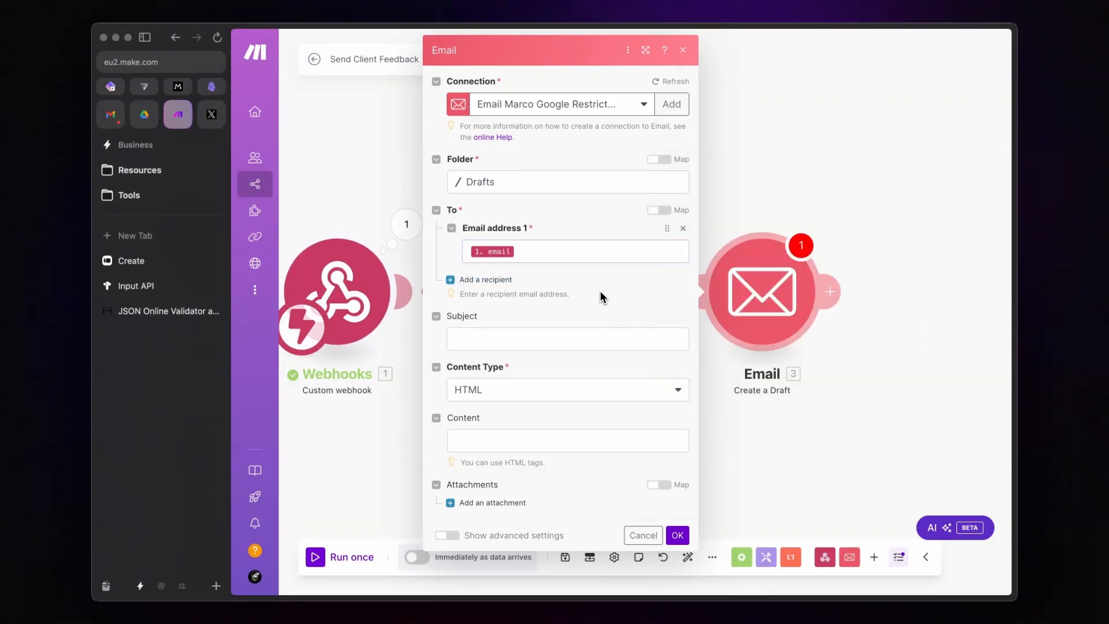
click(546, 342)
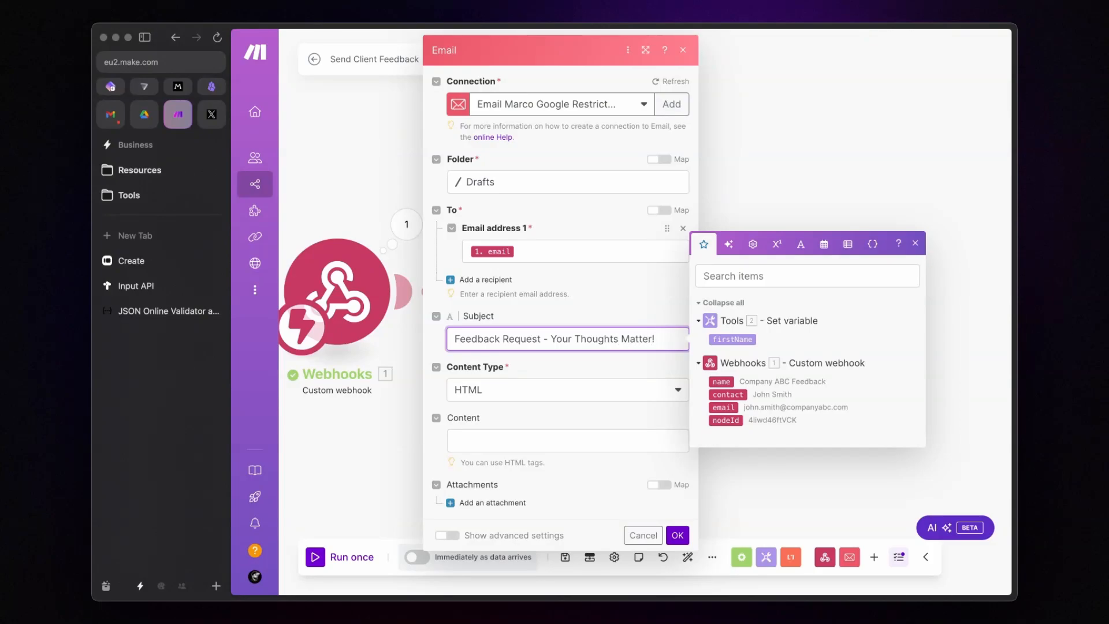
click(552, 374)
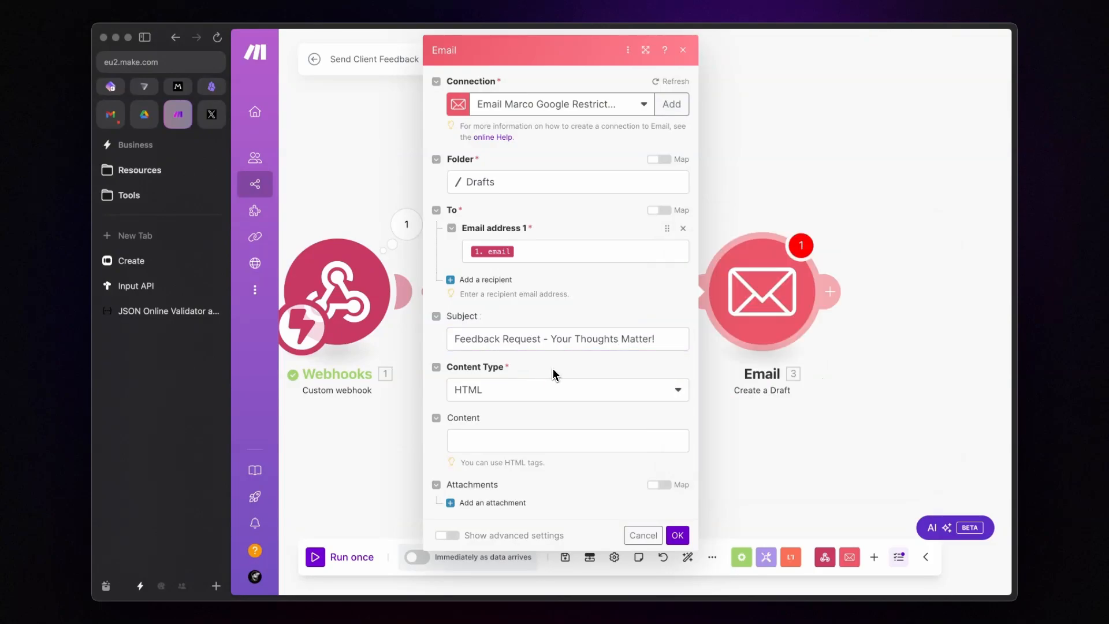
Step: Start the email body with 'Hey {{2.firstName}},' followed by <br><br>
click(514, 438)
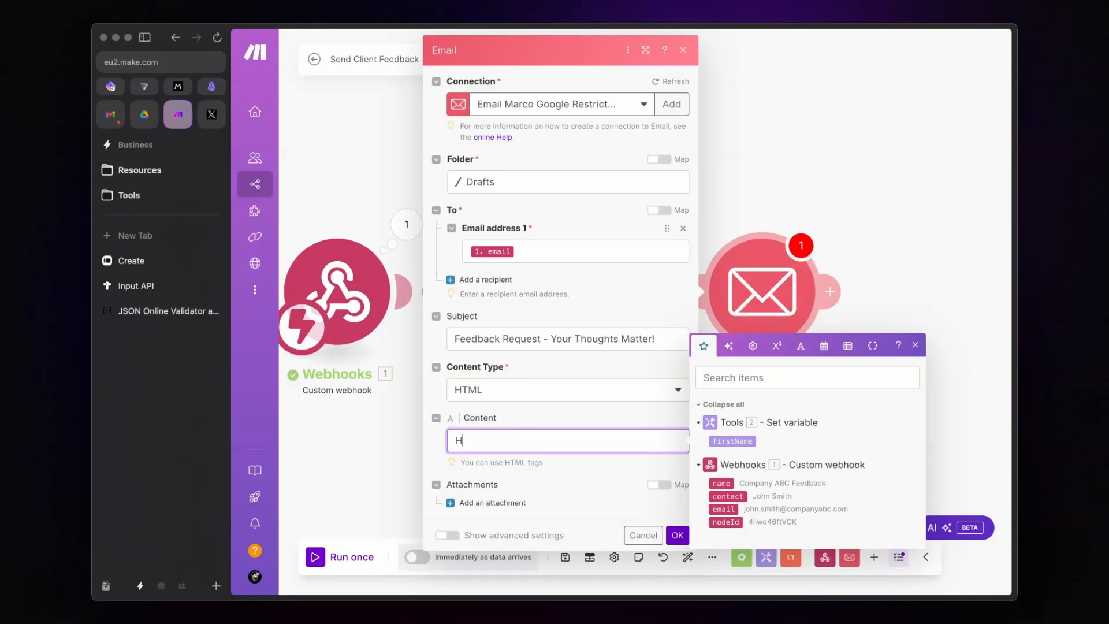
click(736, 443)
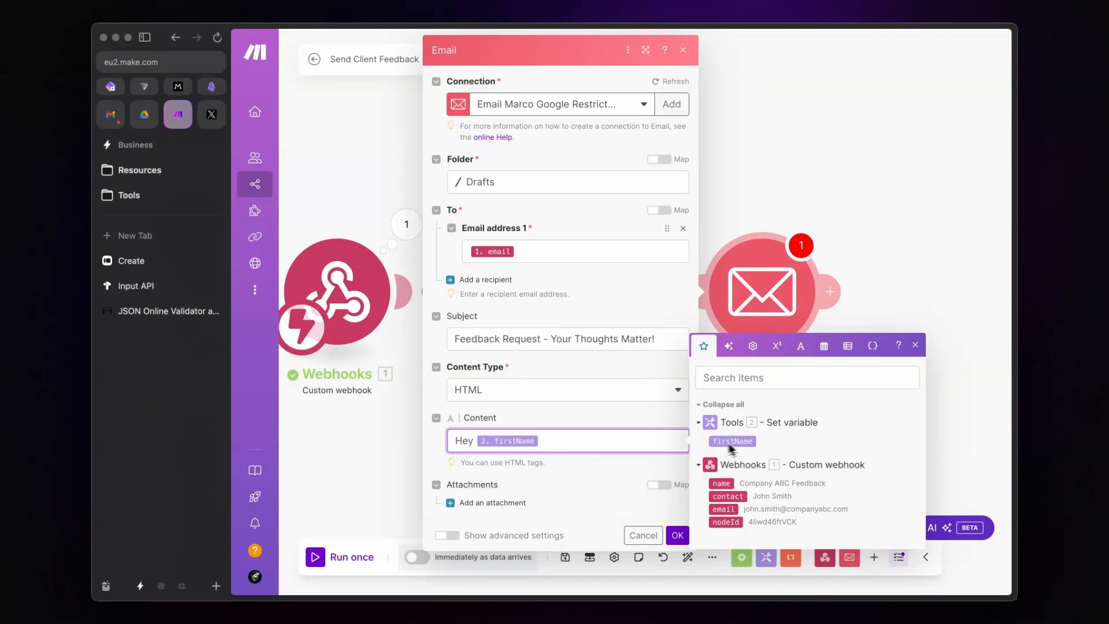
text(,)
key(Return)
text(<br><b)
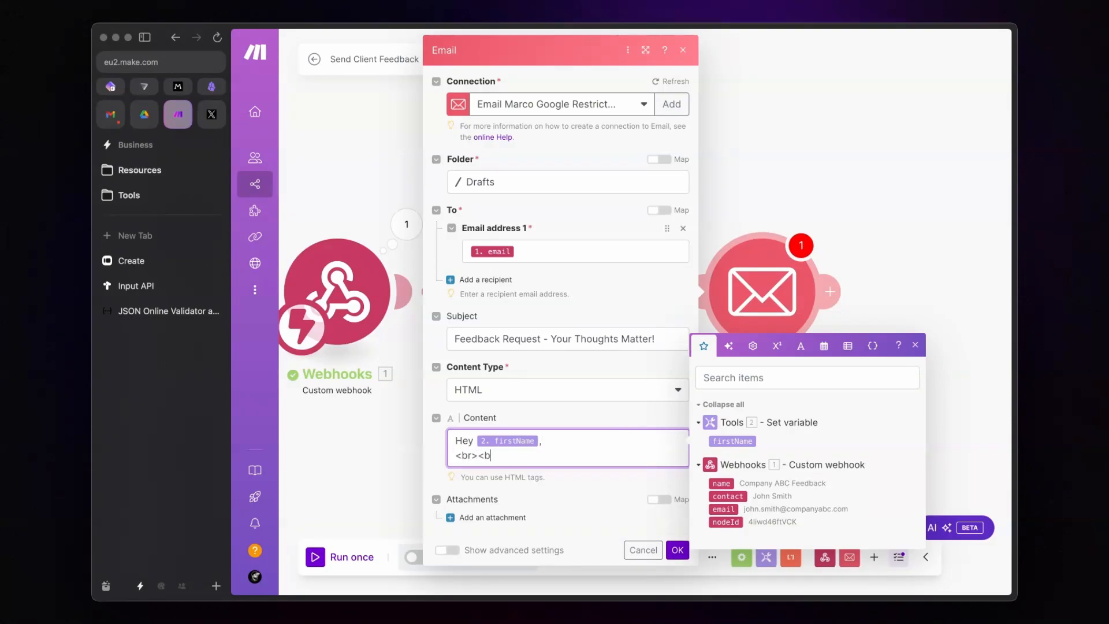
text(r>)
key(Return)
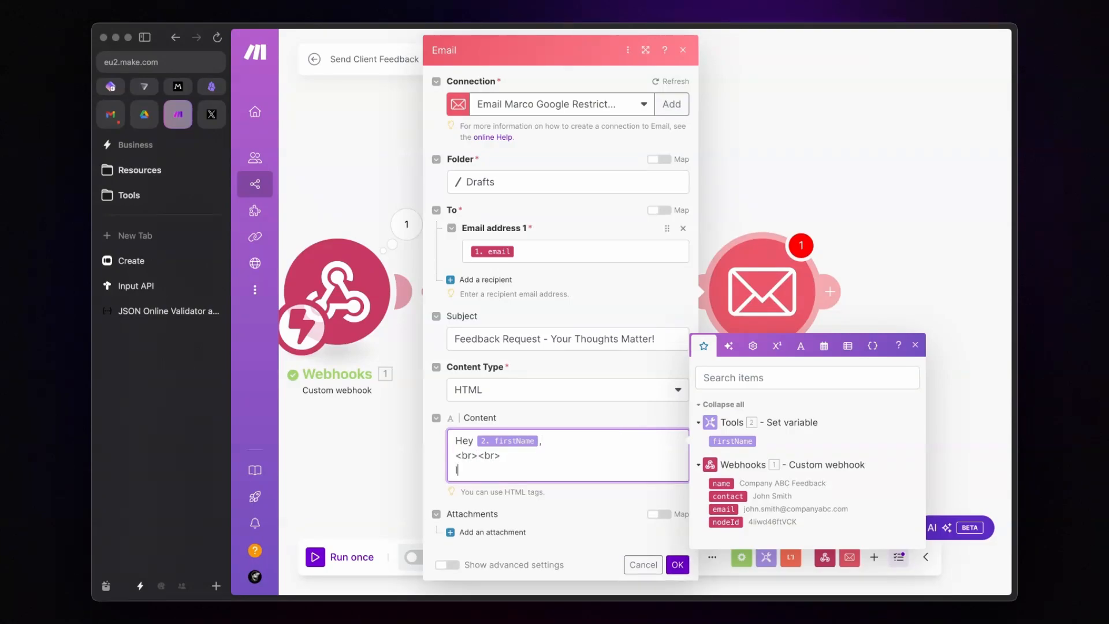
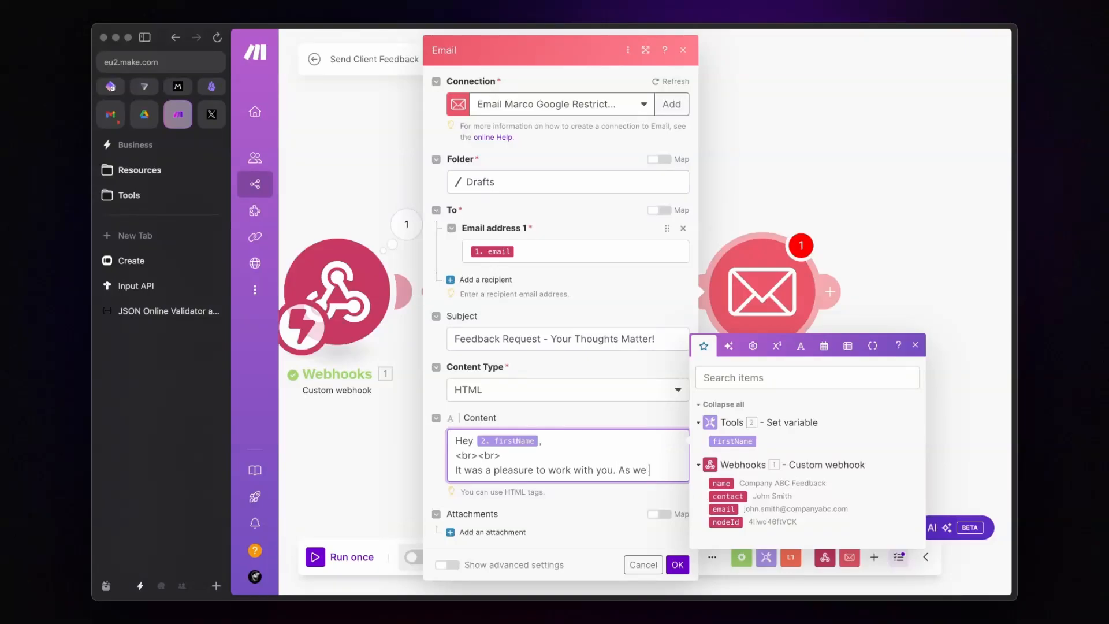
Step: Add the thank-you paragraph about the feedback to the email body, followed by <br>
text(p things up, I would greatly appreciate your feed)
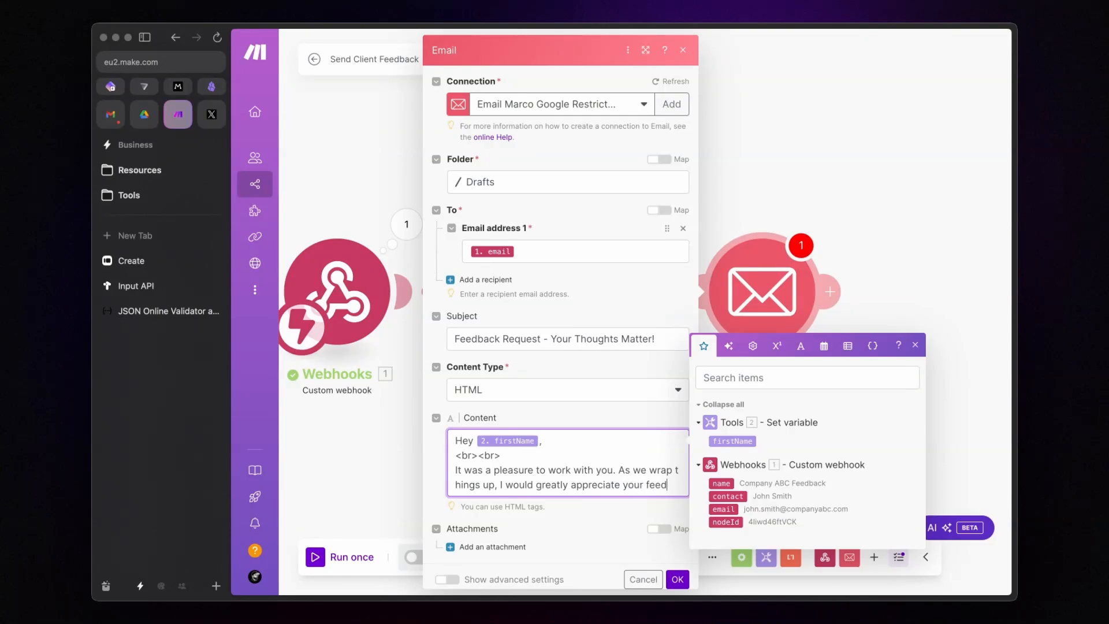
text(back. I've created a short form that will onl)
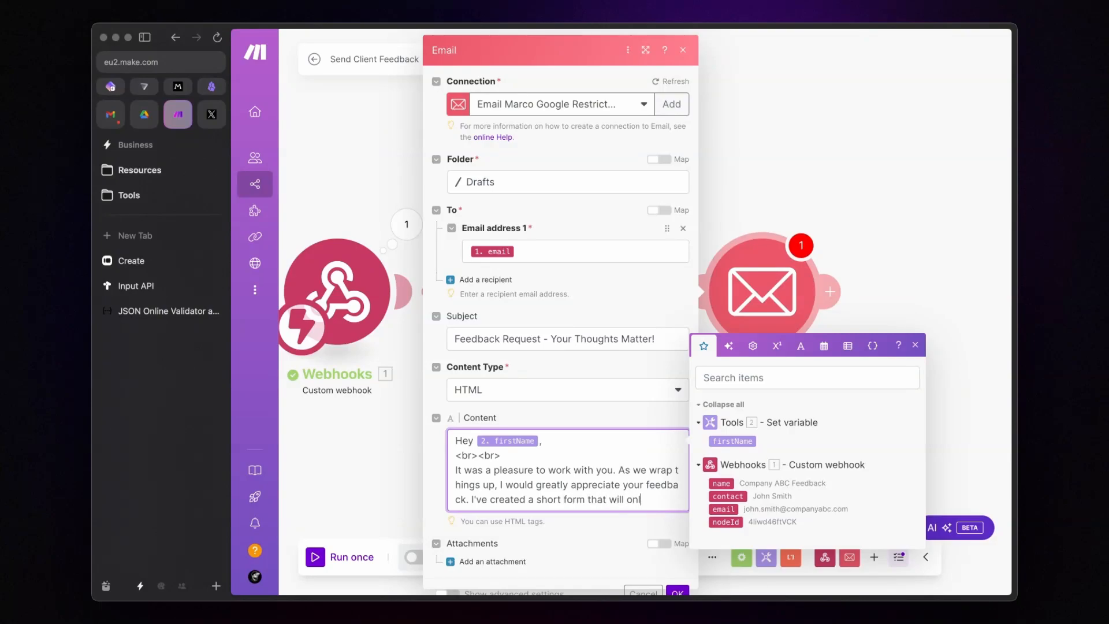
text(bout 2 minutes to fill out.)
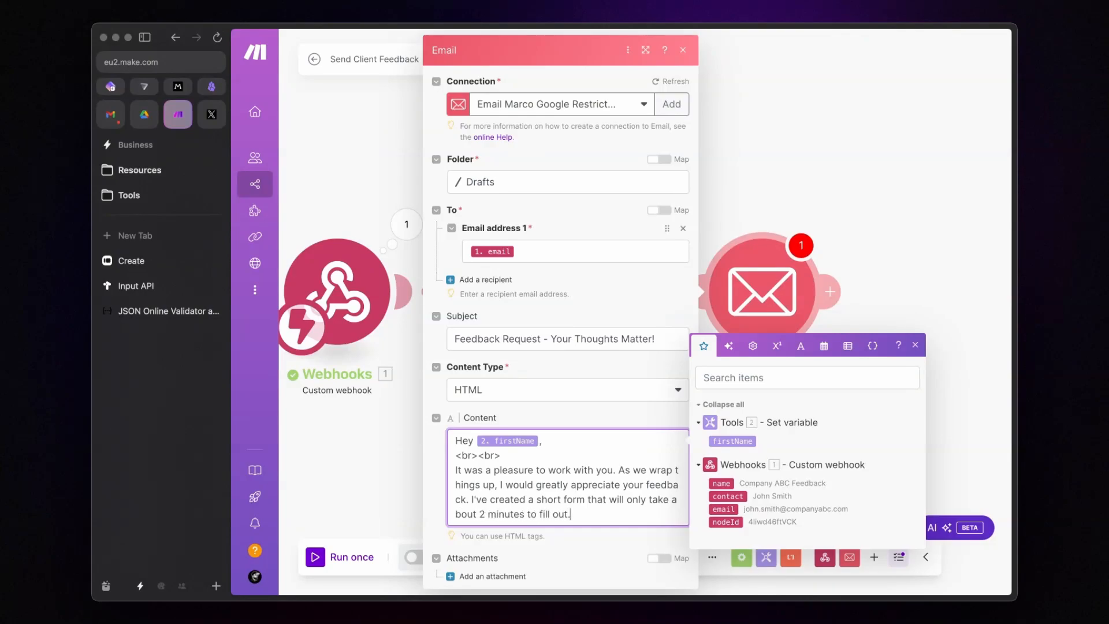
key(Return)
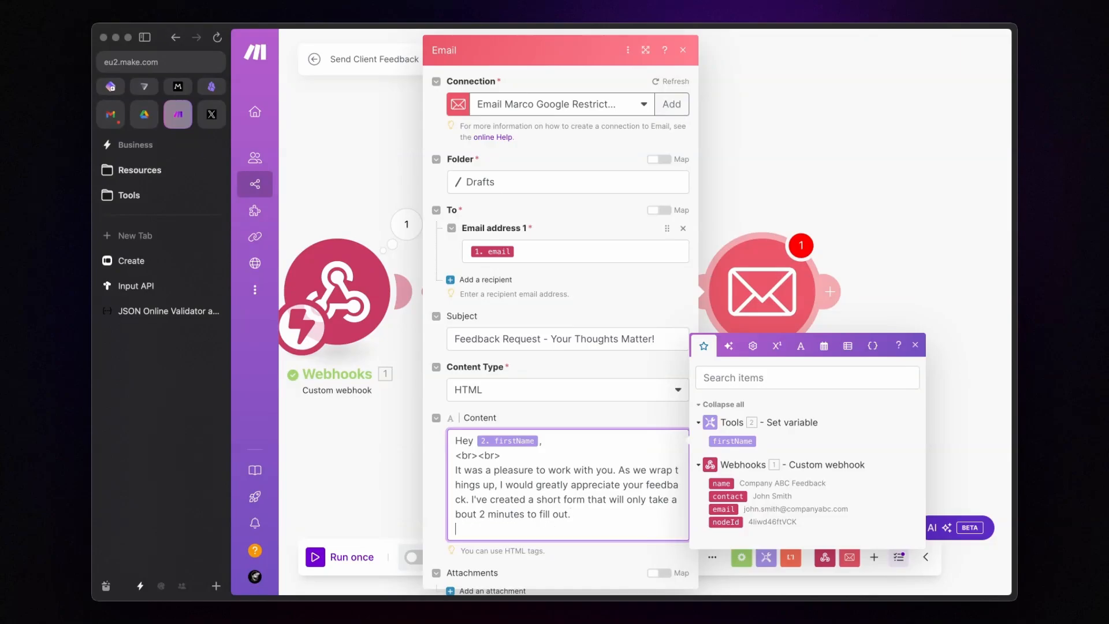
text(<br>)
key(Return)
Step: Add the 'You can access the form HERE' link line, then <br><br> before the sign-off
text(You can access t)
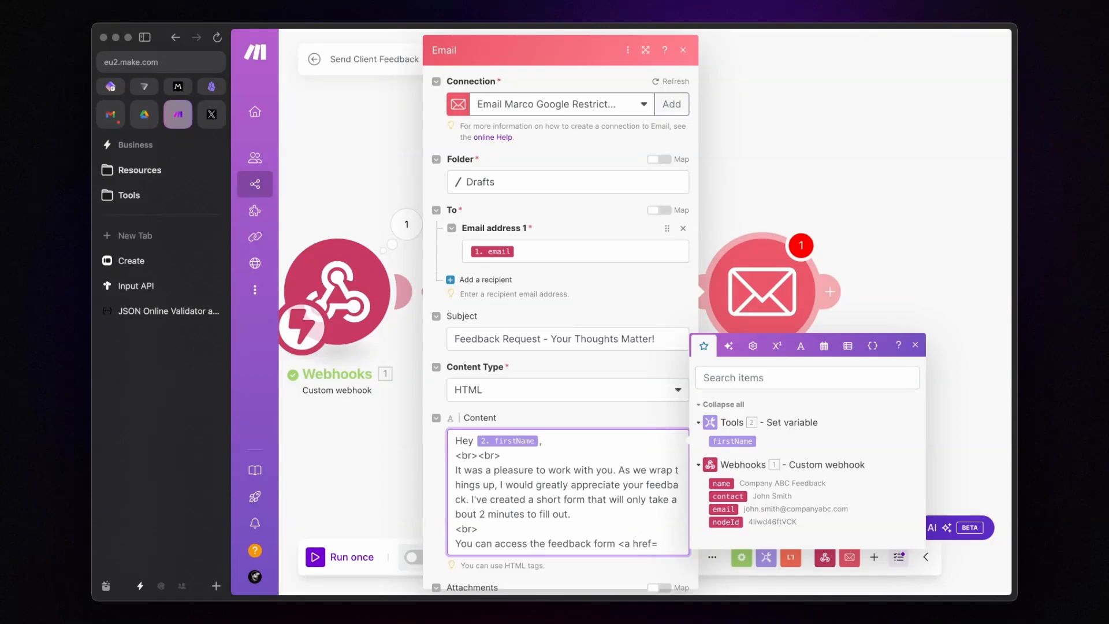
text(HER)
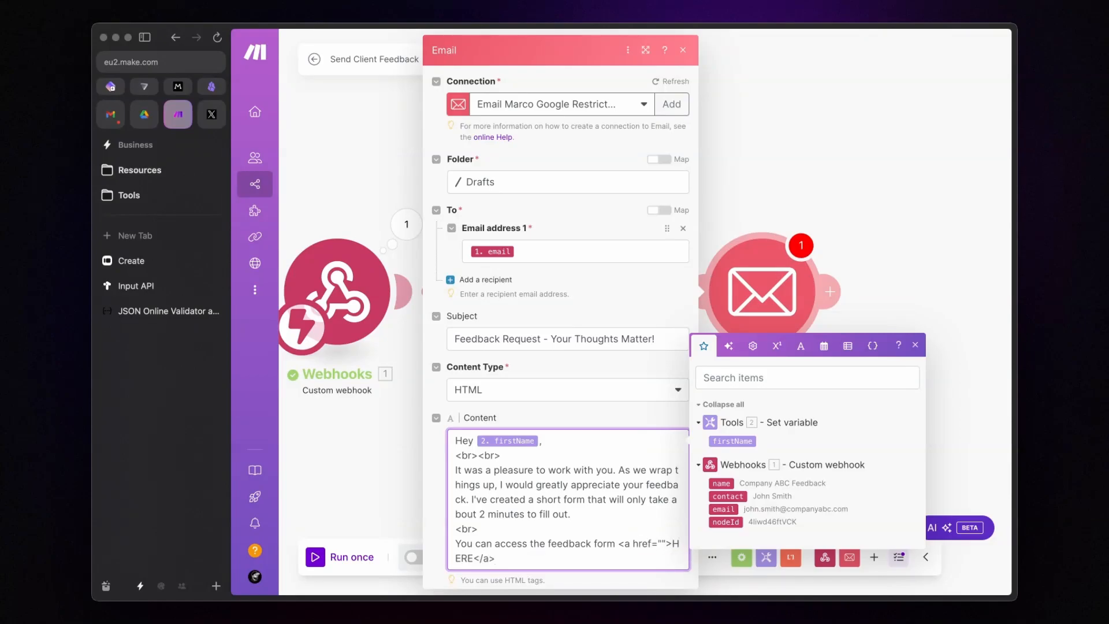
text(E</a>)
key(Return)
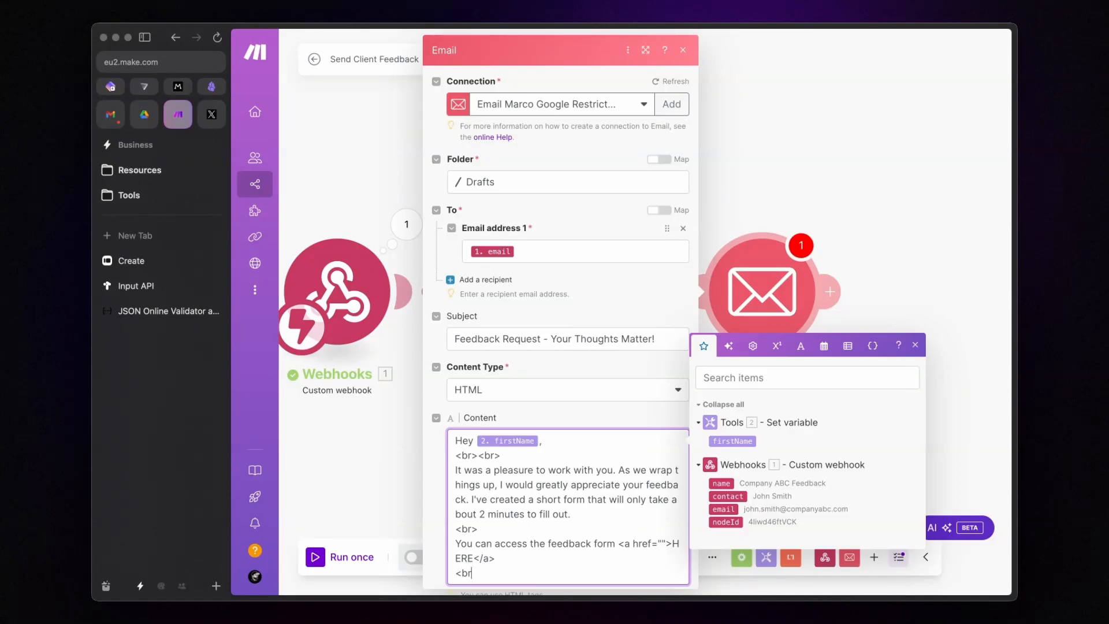
text(<br><br>)
key(Return)
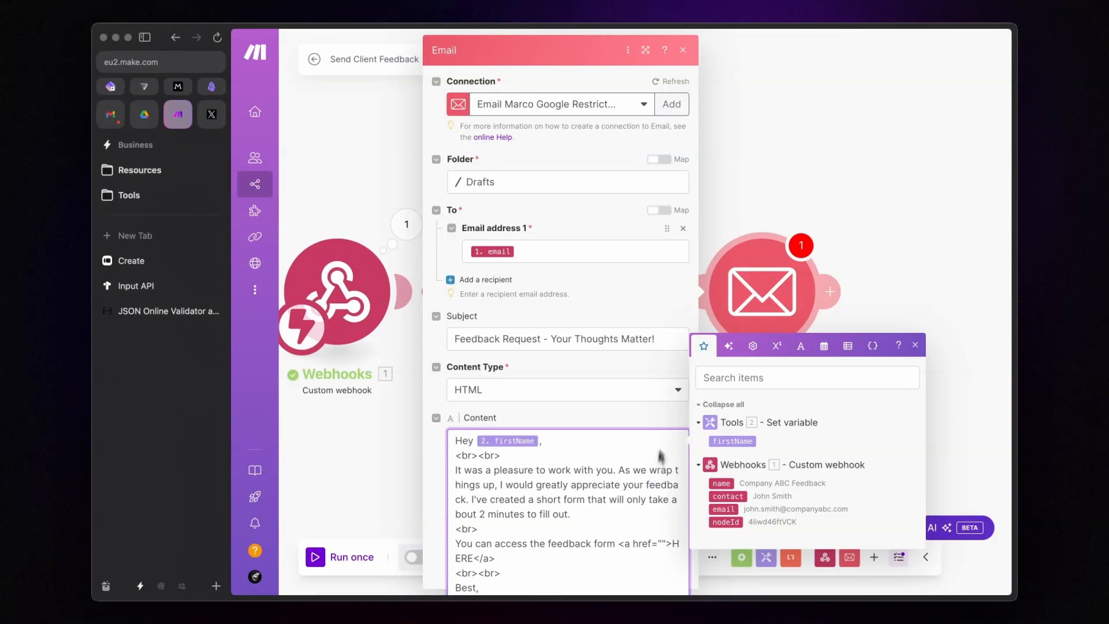
Step: Finish the email body's sign-off and bring up the published Typeform form
click(654, 320)
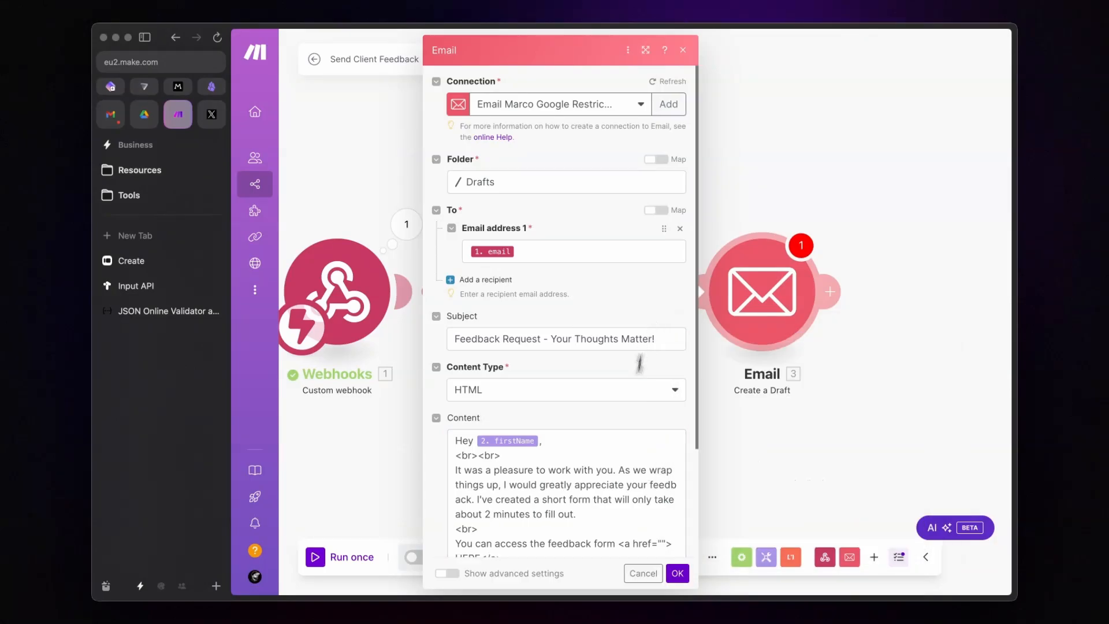
scroll(641, 364, down, 3)
click(662, 404)
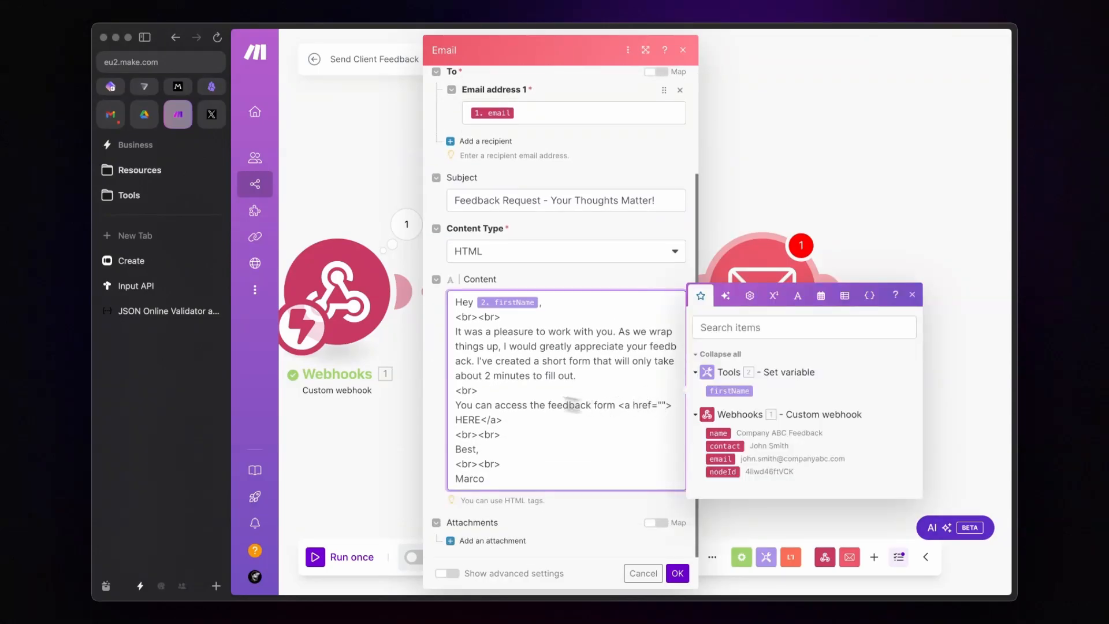
click(176, 266)
Step: Point the HERE link's href at the Typeform URL, replacing xxxxx with the webhook's nodeId
click(737, 207)
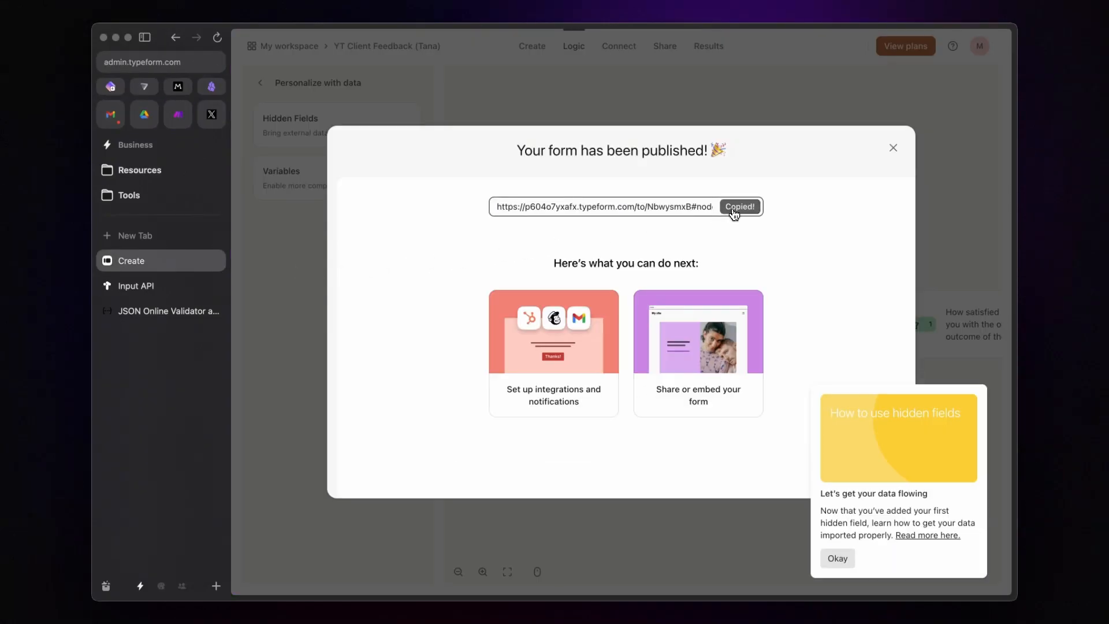
click(179, 123)
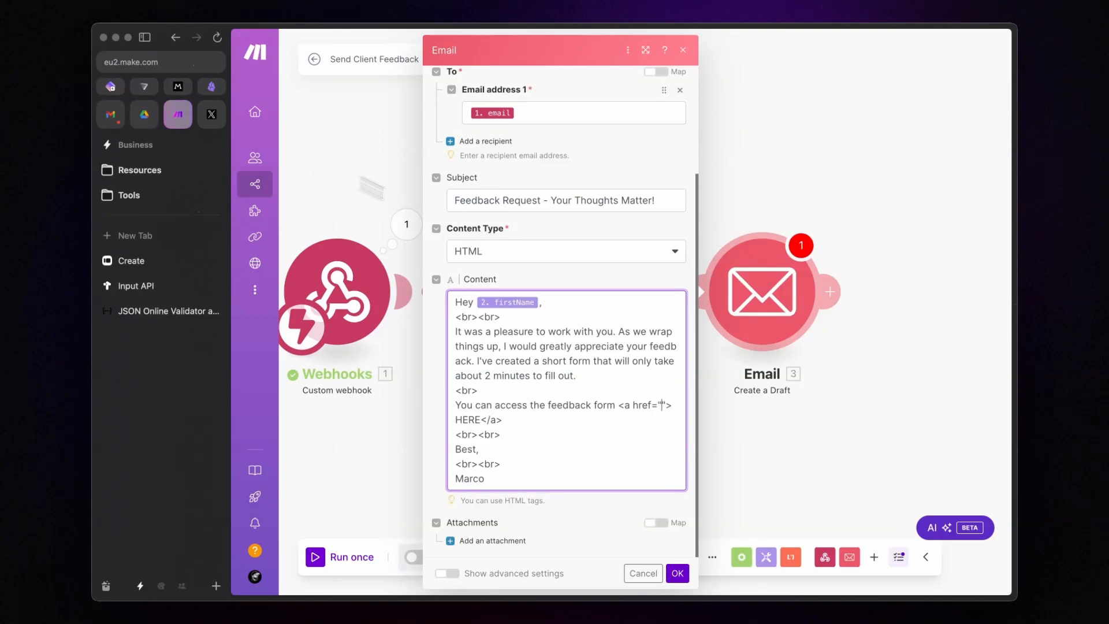
key(super+v)
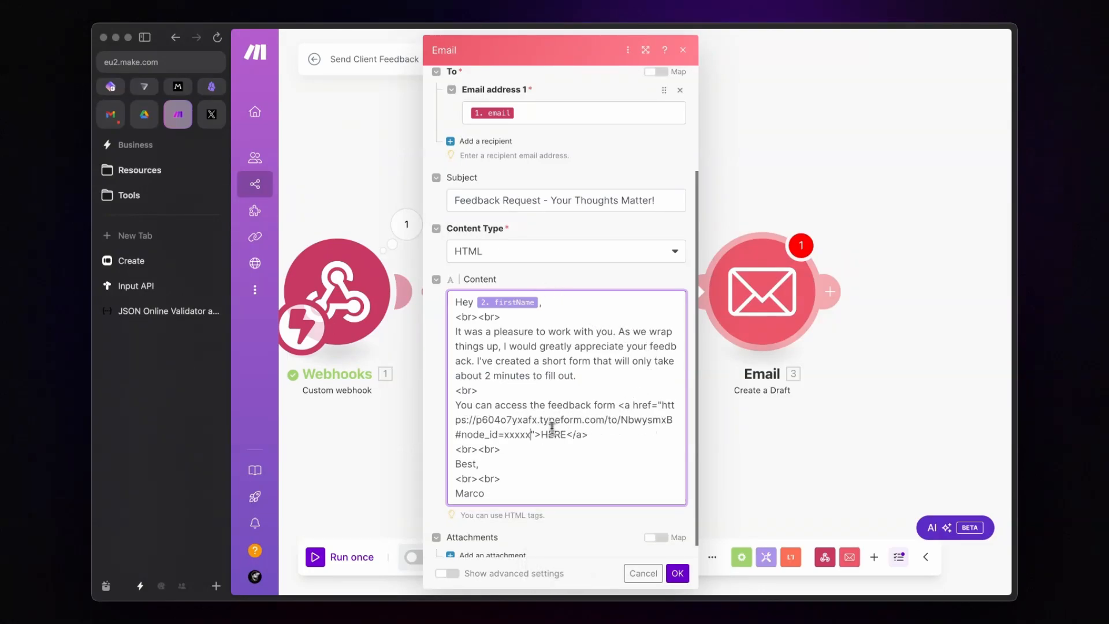
double_click(516, 434)
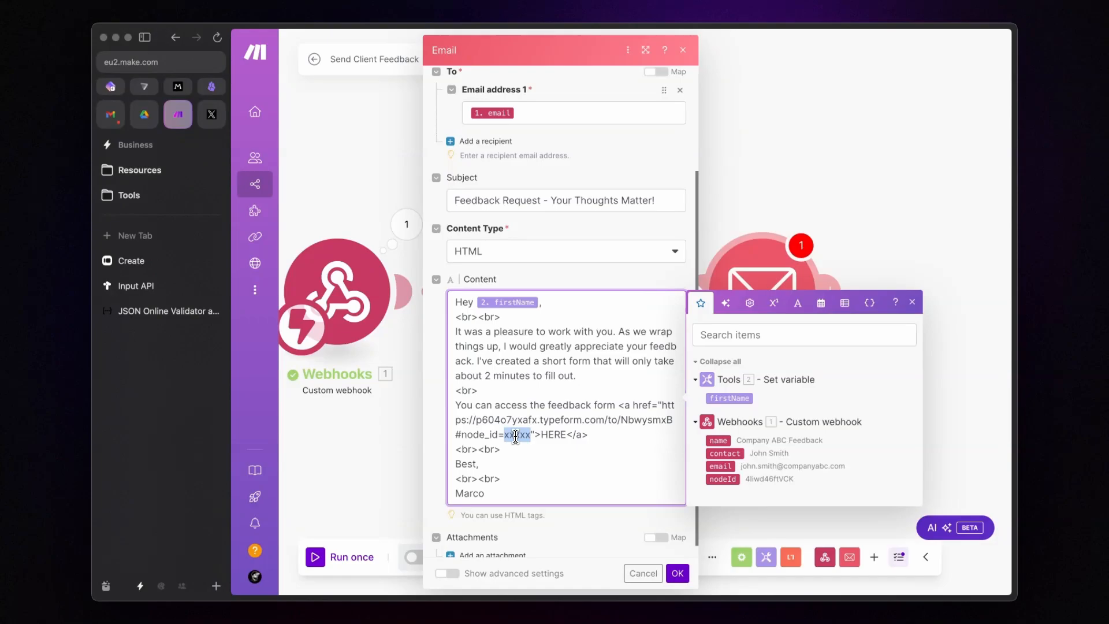
key(BackSpace)
click(725, 479)
Step: Confirm the Email module, save the scenario and run it once before going to Tana
click(677, 573)
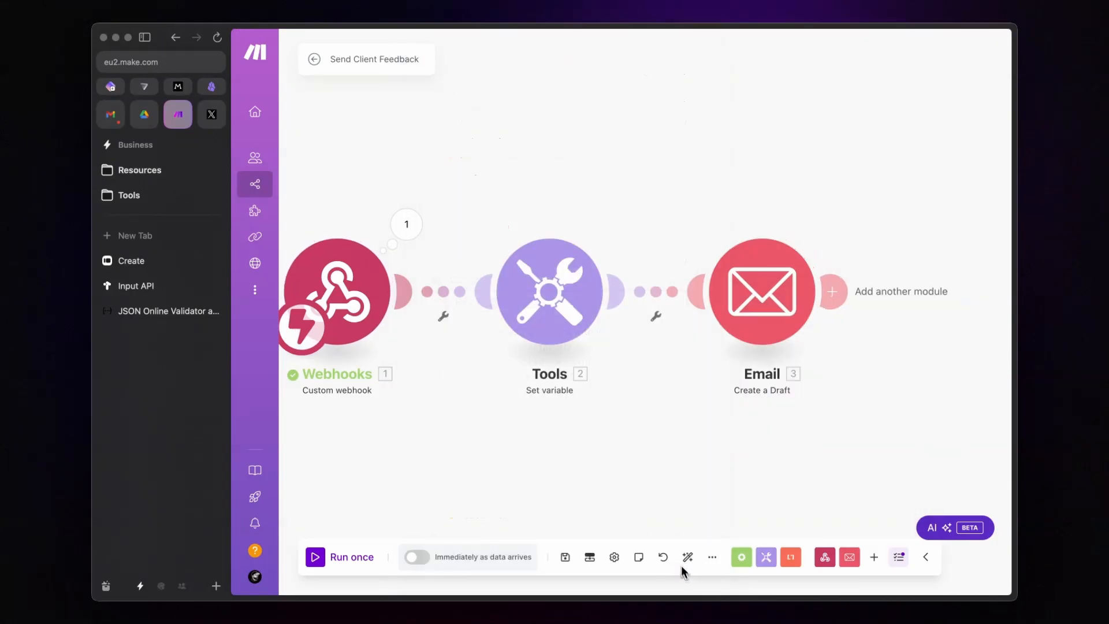
click(565, 557)
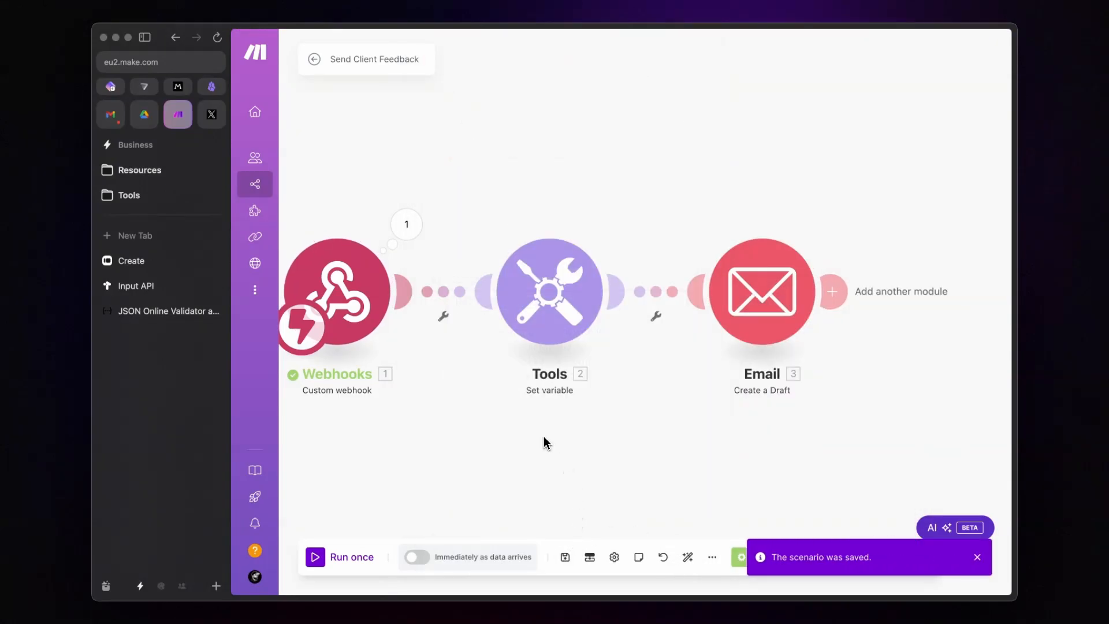
click(333, 549)
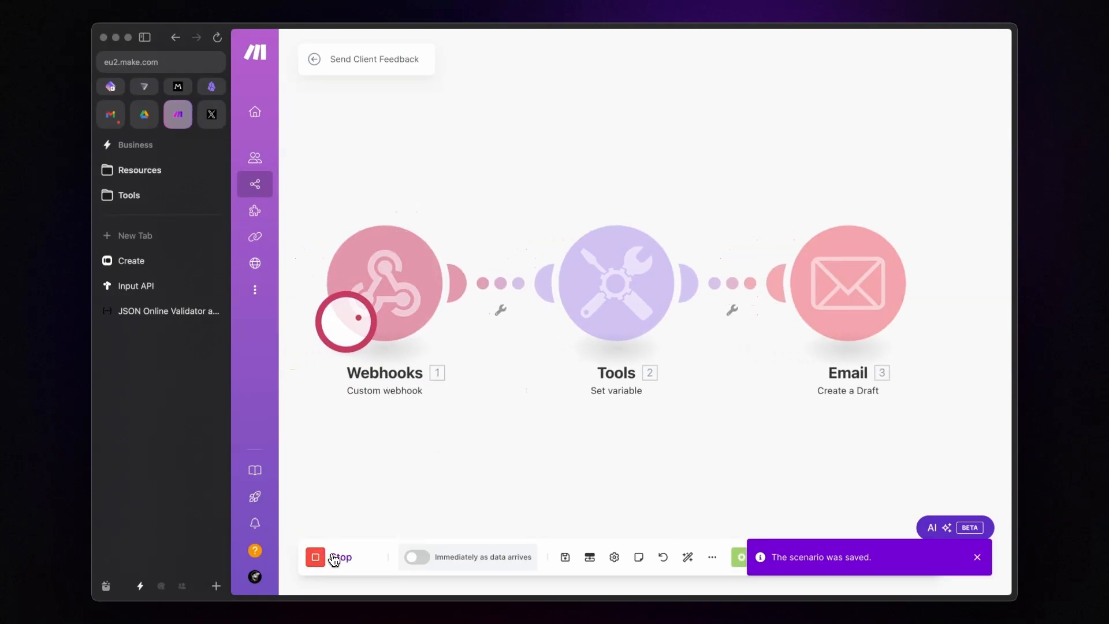
key(alt+t)
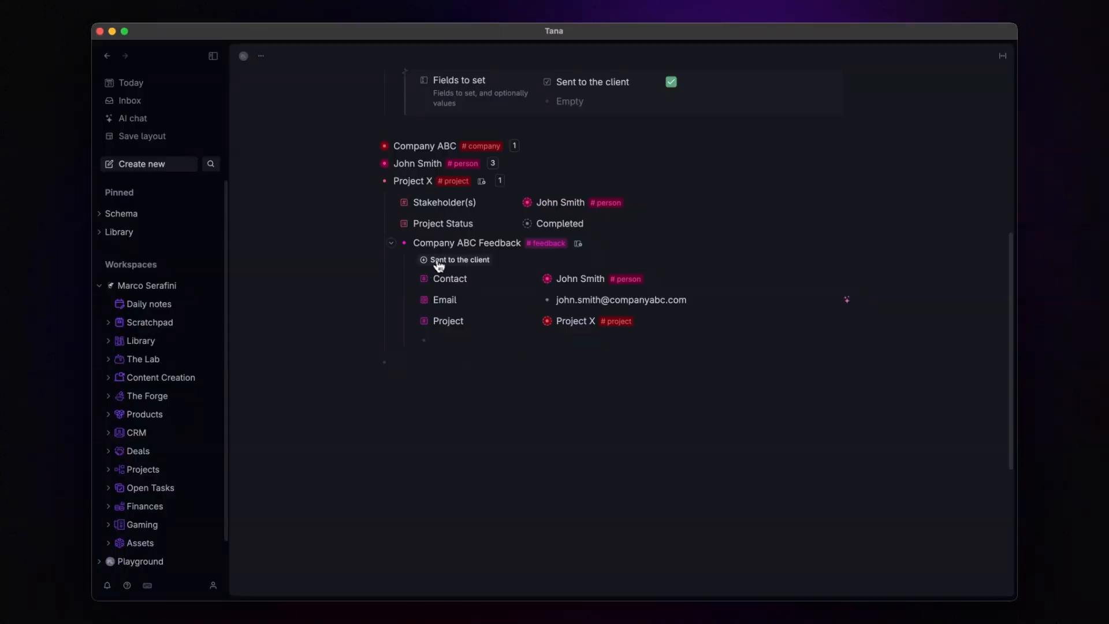
Step: Add an unchecked 'Sent to the client' field to Company ABC Feedback and trigger Send feedback
click(436, 260)
click(548, 327)
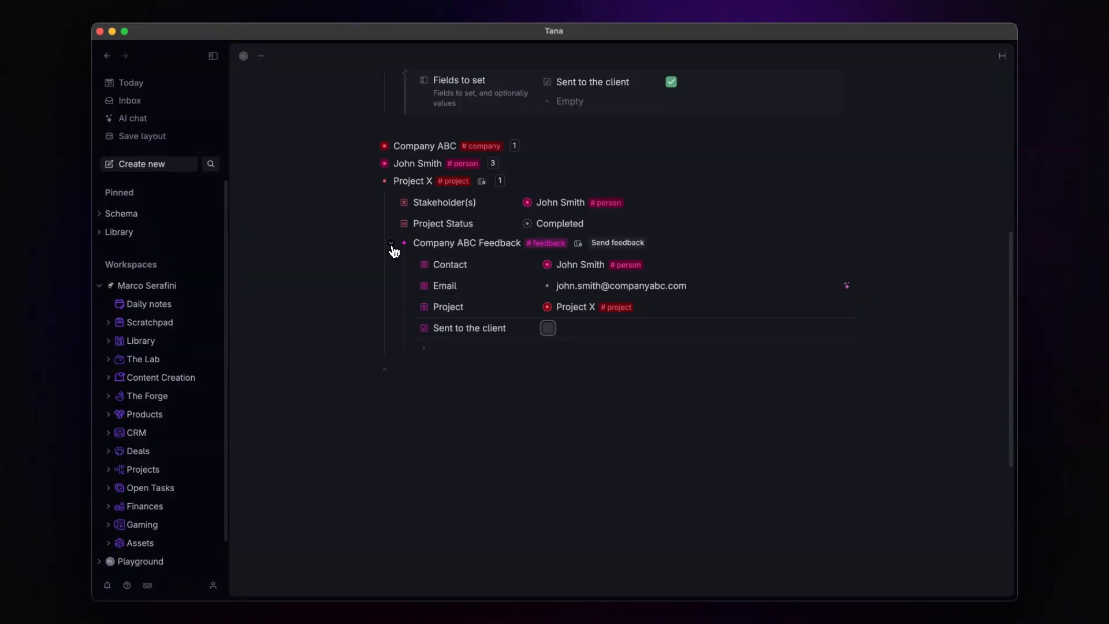
click(391, 243)
click(391, 243)
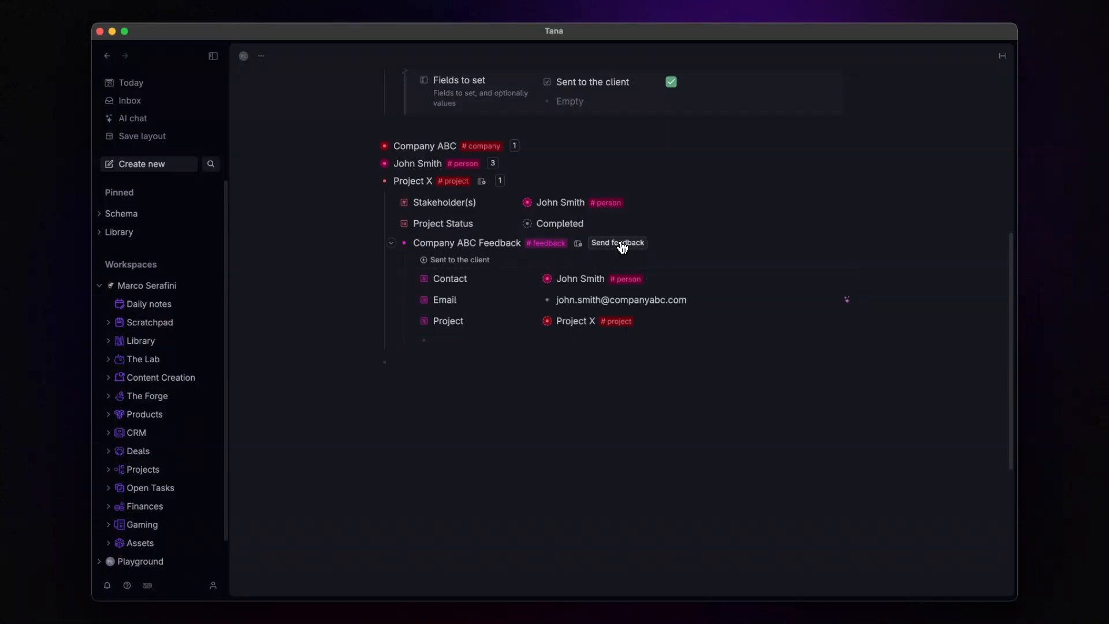
click(624, 243)
key(alt+a)
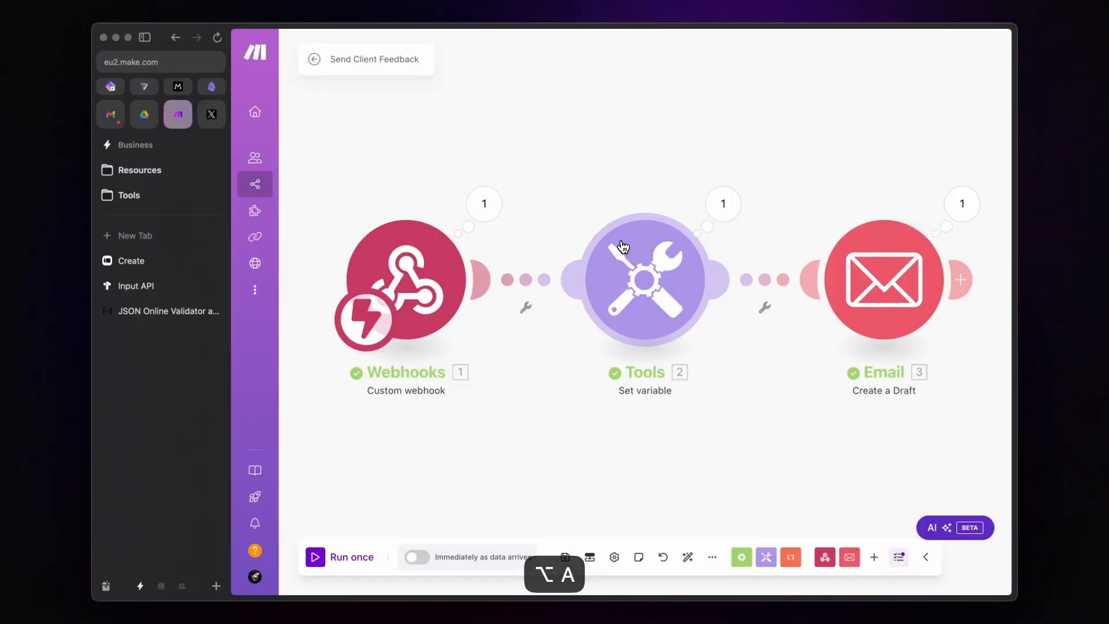
Step: Check the Gmail draft 'Feedback Request - Your Thoughts Matter!' has a HERE link carrying node_id
click(110, 113)
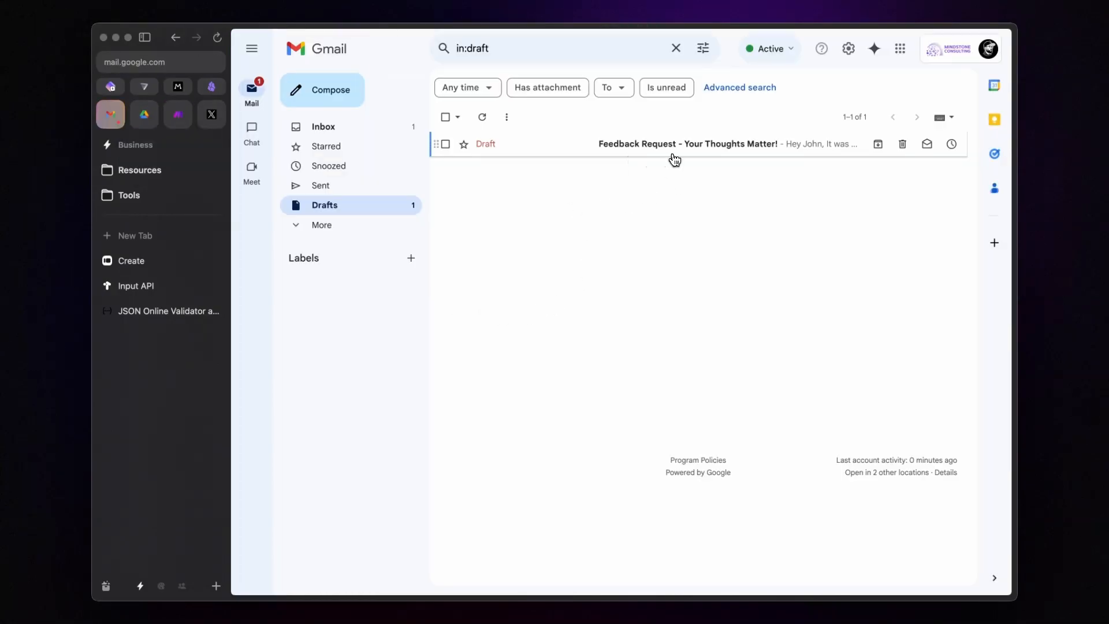
click(698, 153)
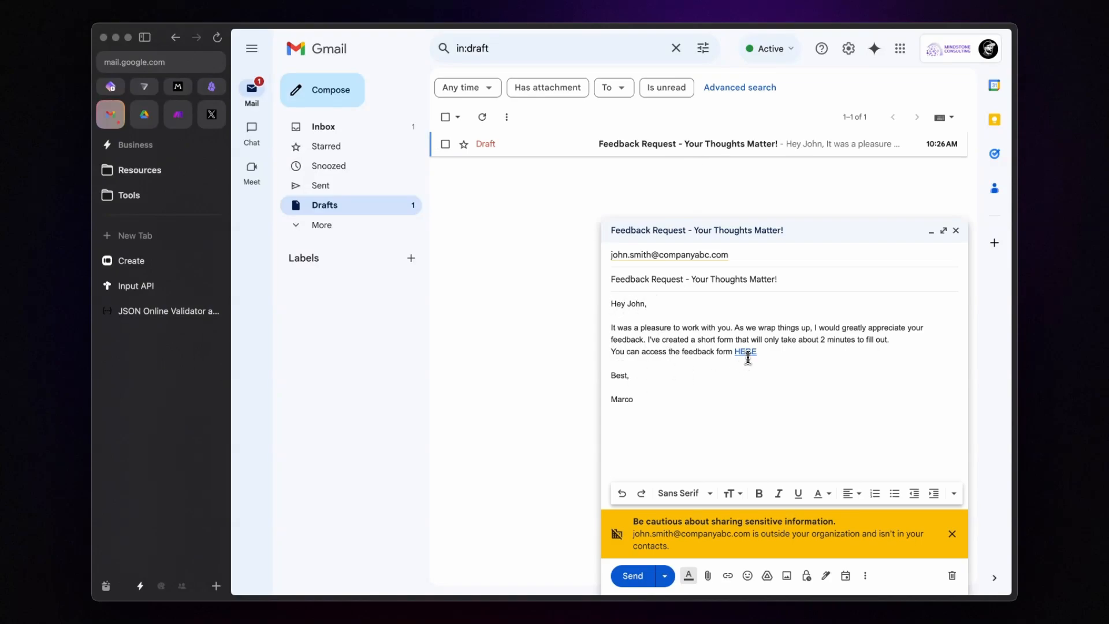
click(748, 353)
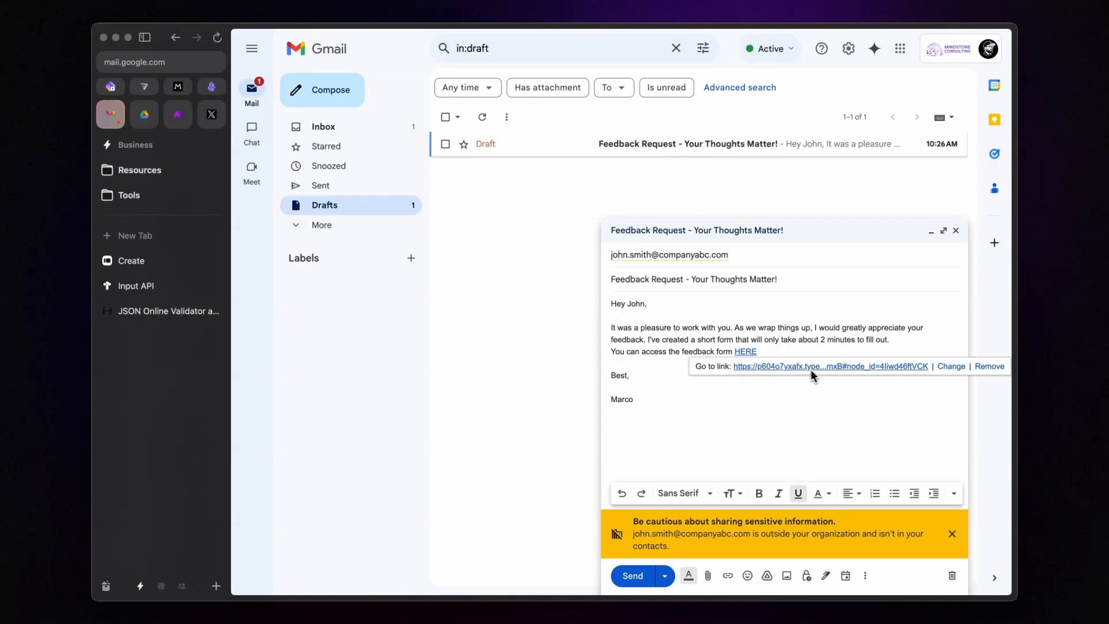
click(792, 407)
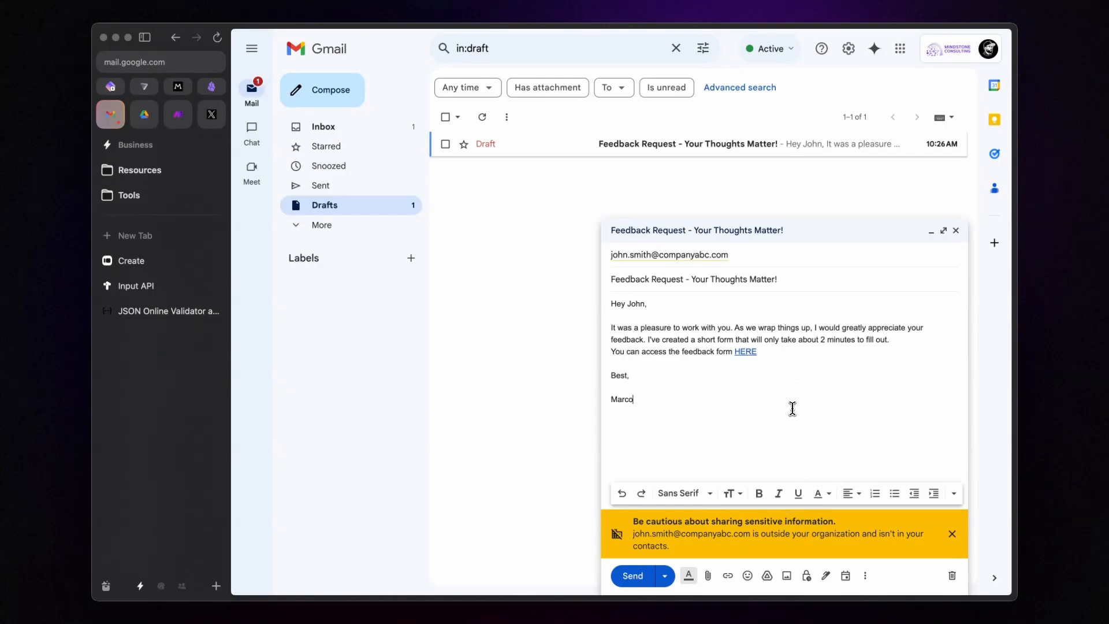
click(176, 113)
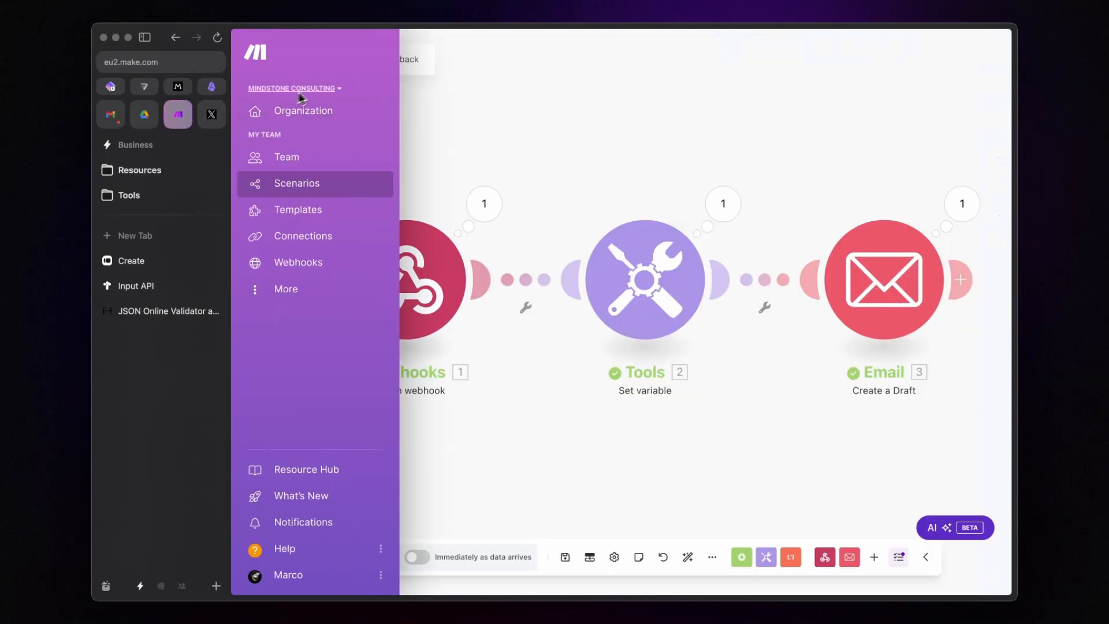
Step: Create a new scenario named 'Receive Client Feedback'
click(314, 58)
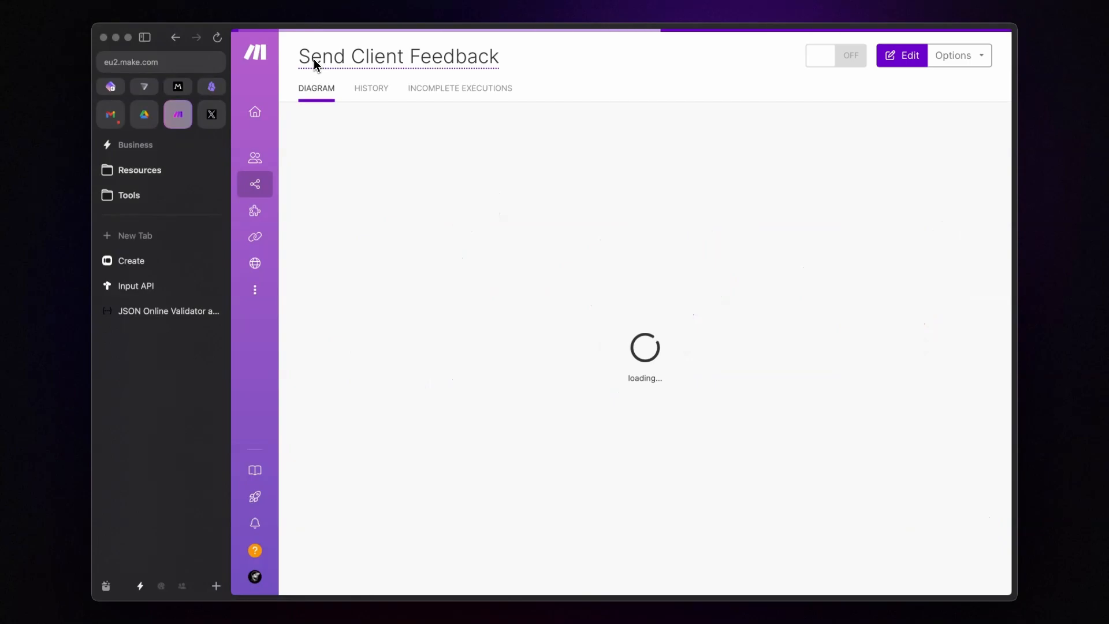
click(312, 58)
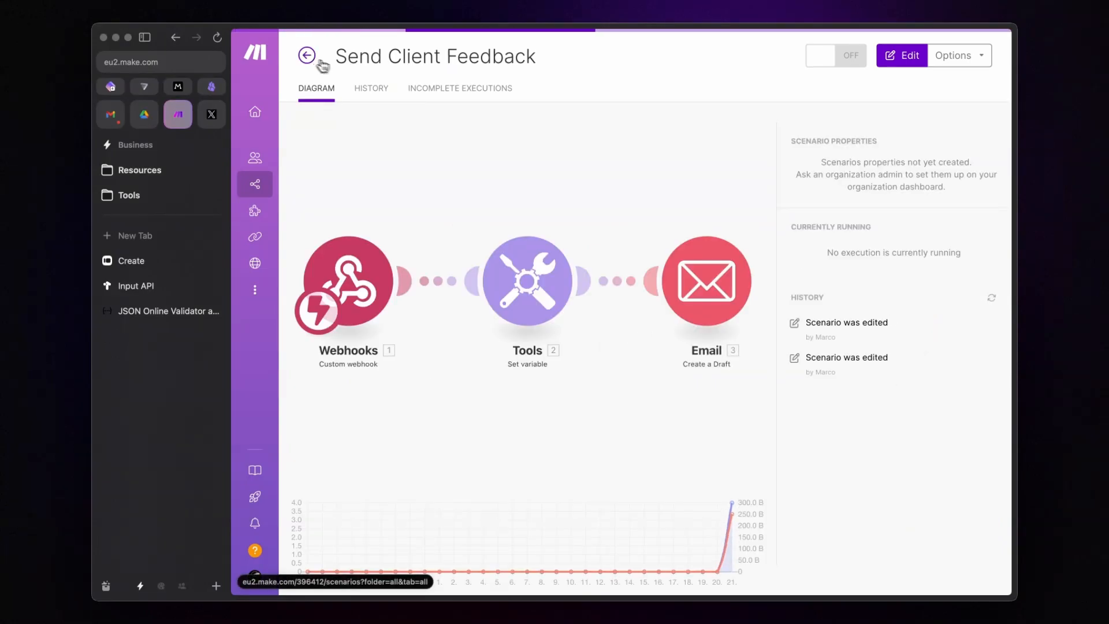
click(881, 87)
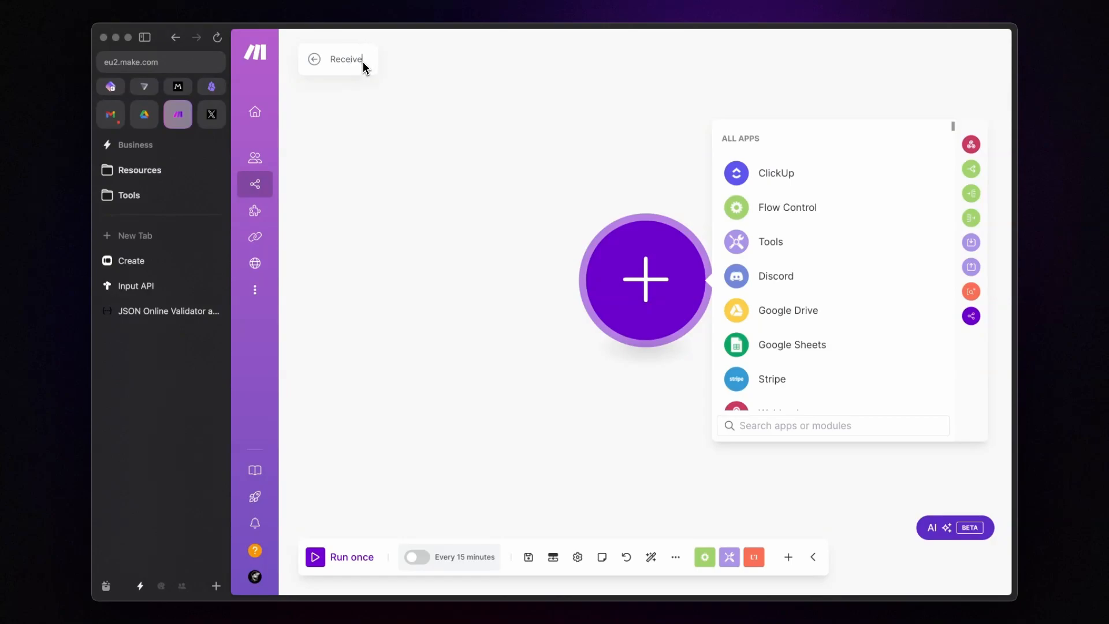
text(t Feedback)
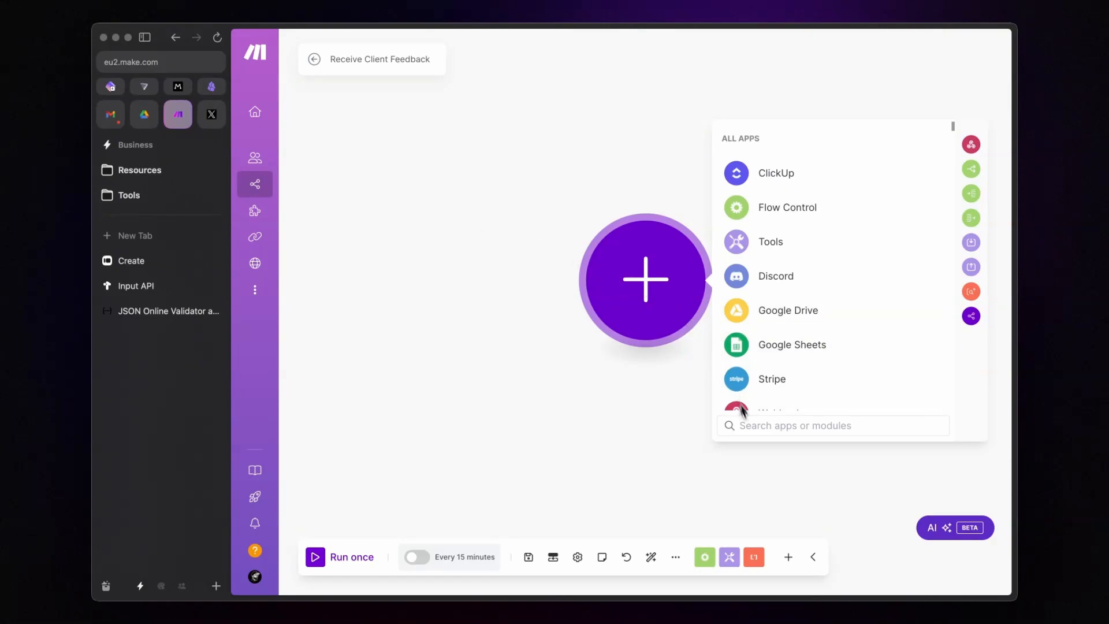
Step: Add the Typeform Watch Responses instant trigger
click(756, 427)
text(type)
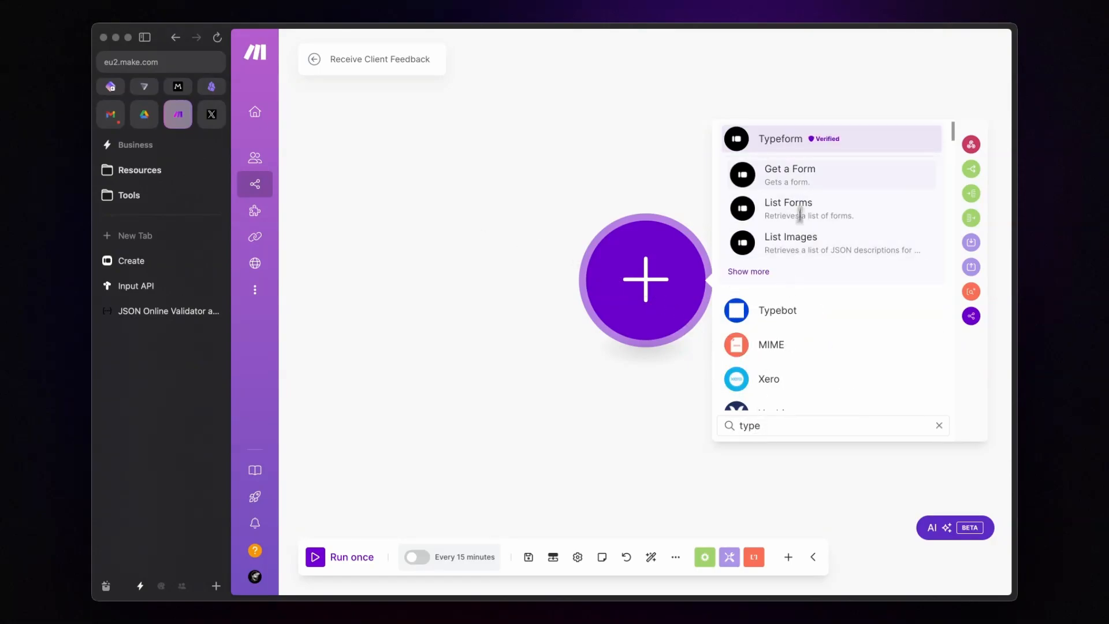
text(f)
click(789, 138)
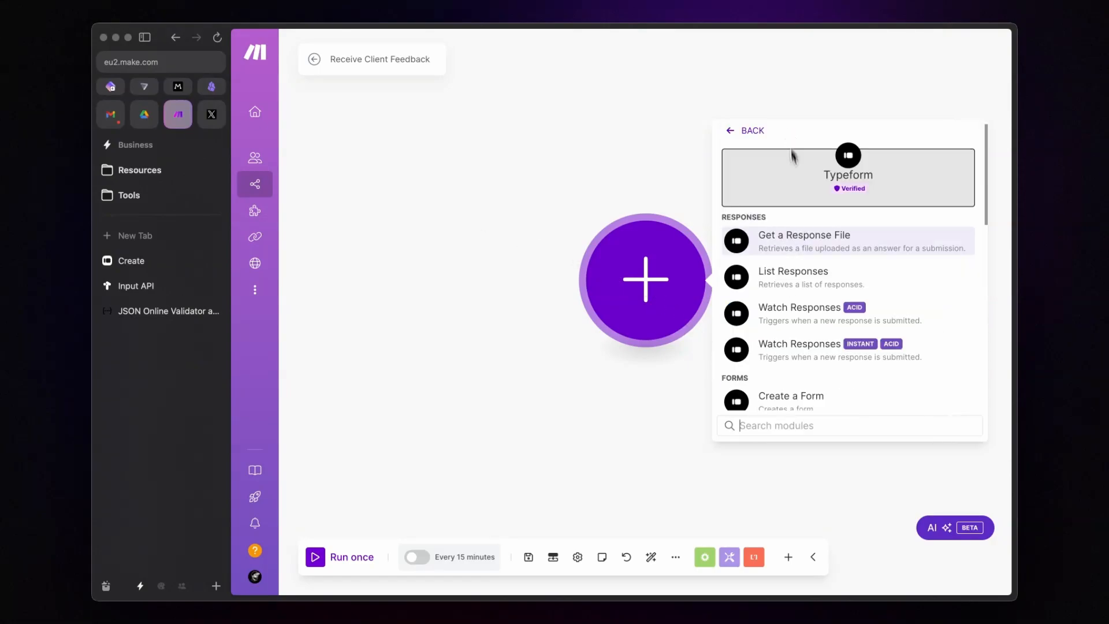
click(832, 349)
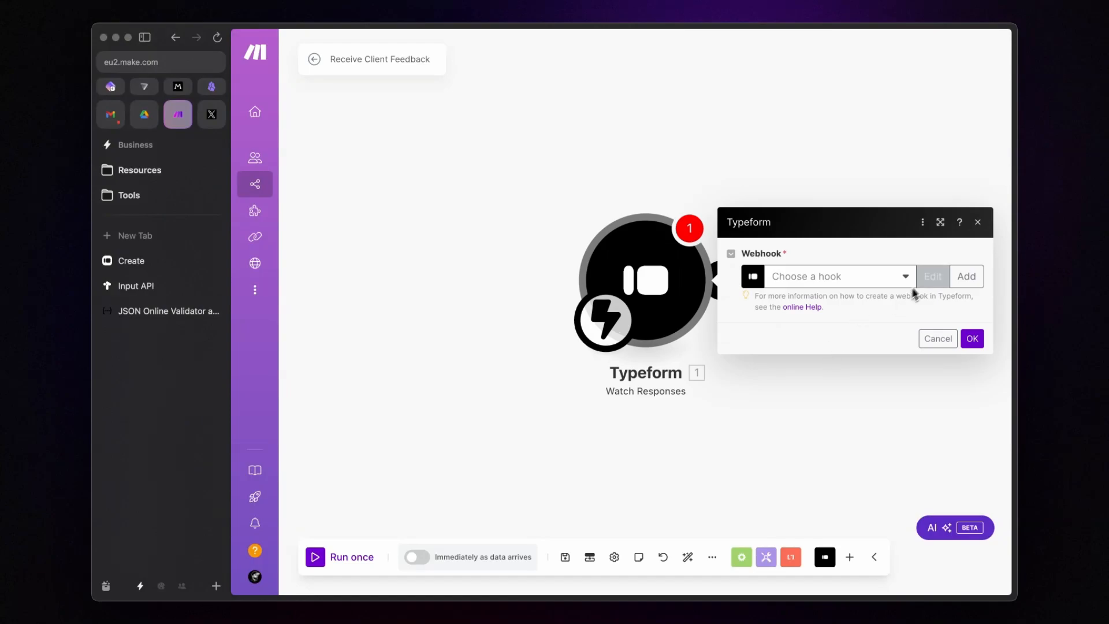
Step: Create its webhook with the YT Typeform connection and YT Client Feedback (Tana) form, then save
click(970, 274)
click(826, 232)
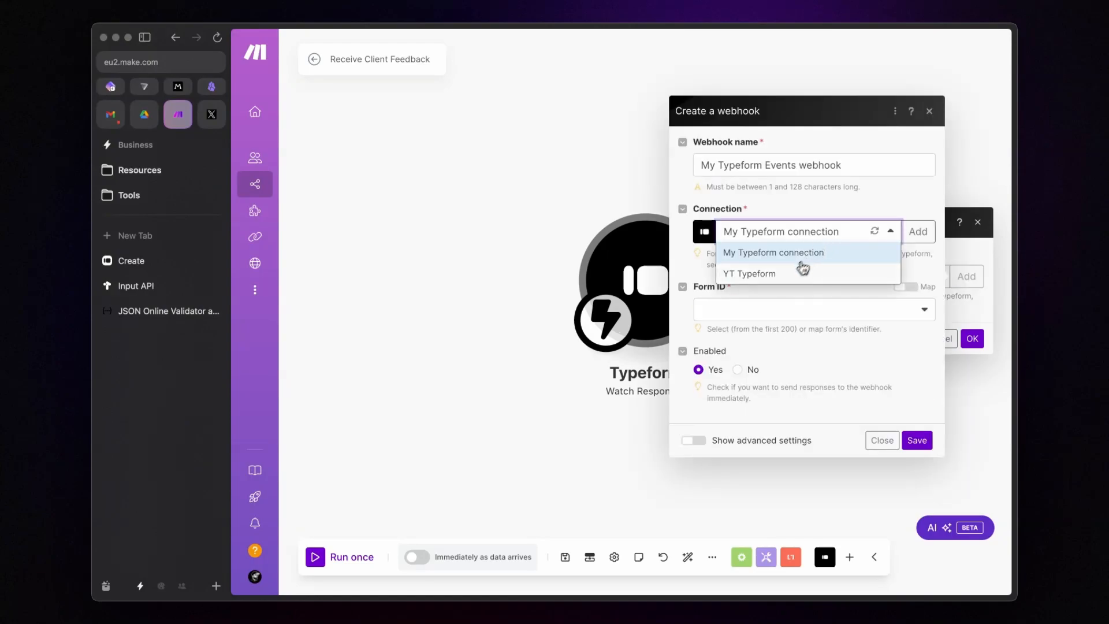
click(799, 270)
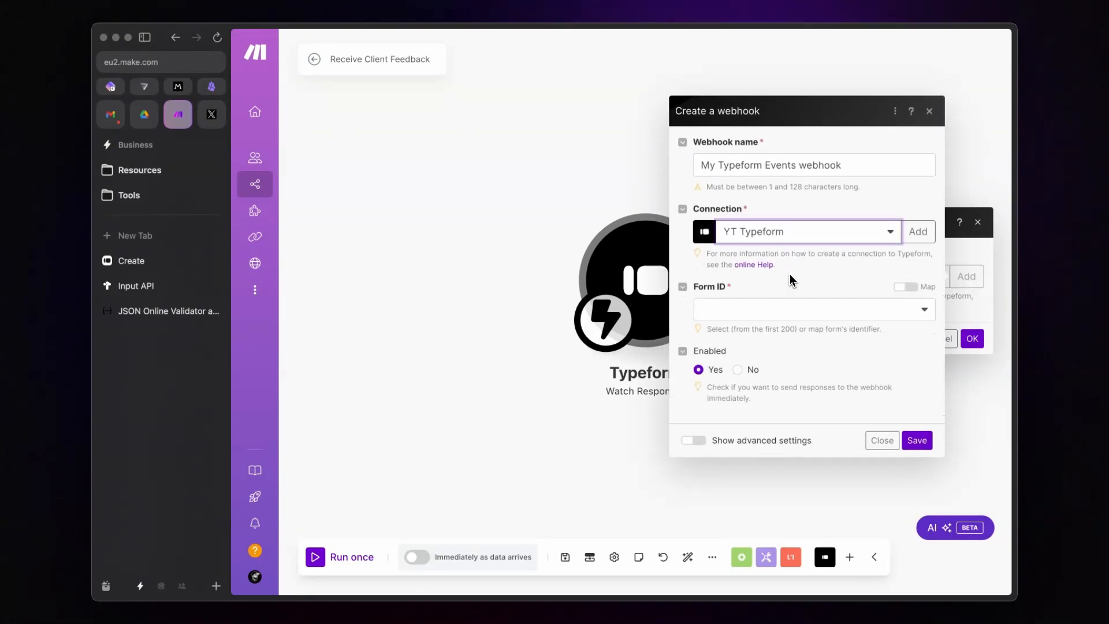
click(795, 310)
click(793, 330)
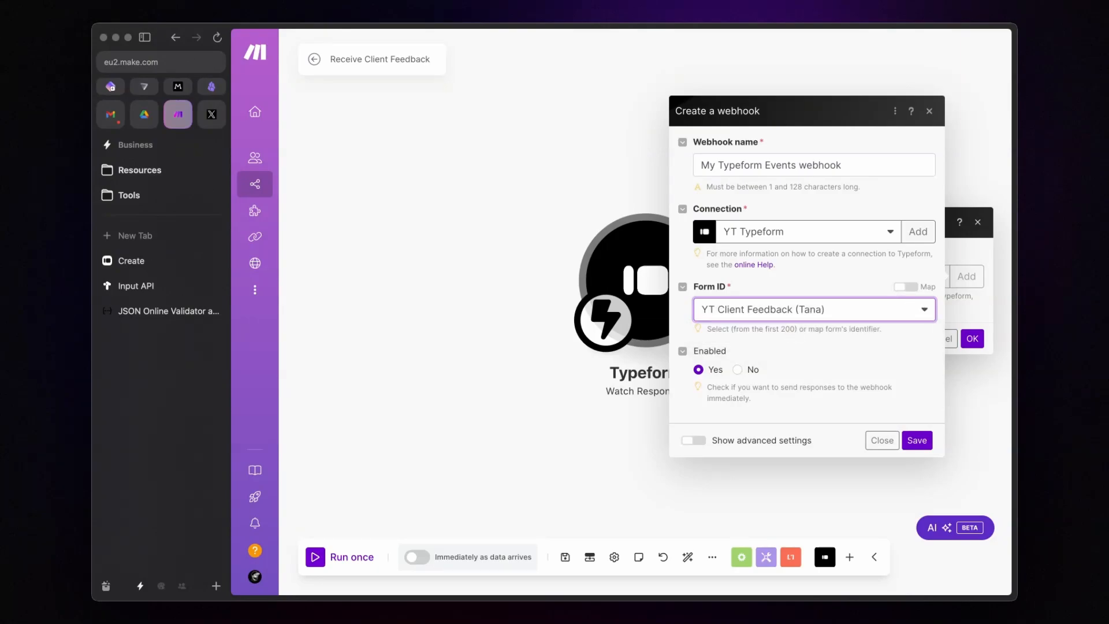
click(917, 440)
click(971, 355)
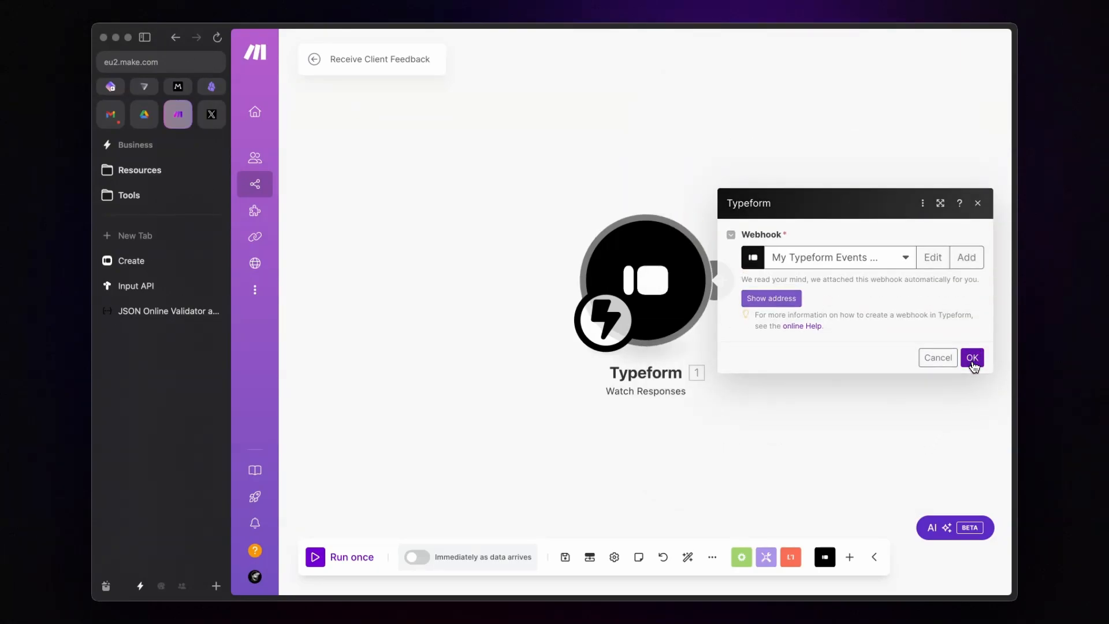
click(566, 557)
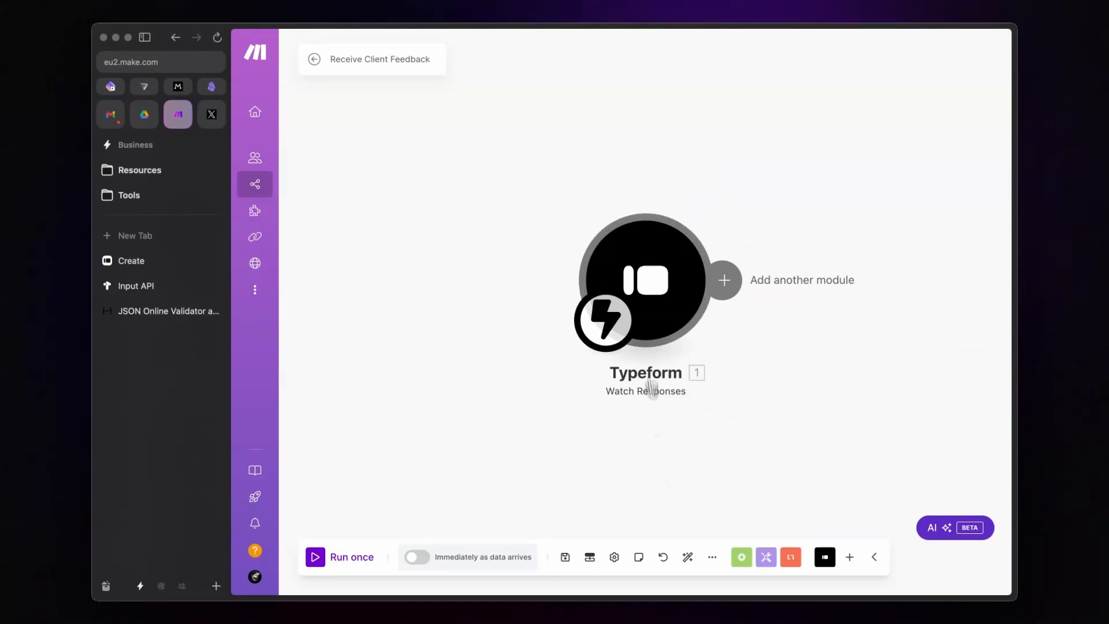
Step: Copy the trigger's webhook address and open the Typeform form's connection settings
click(642, 284)
click(770, 298)
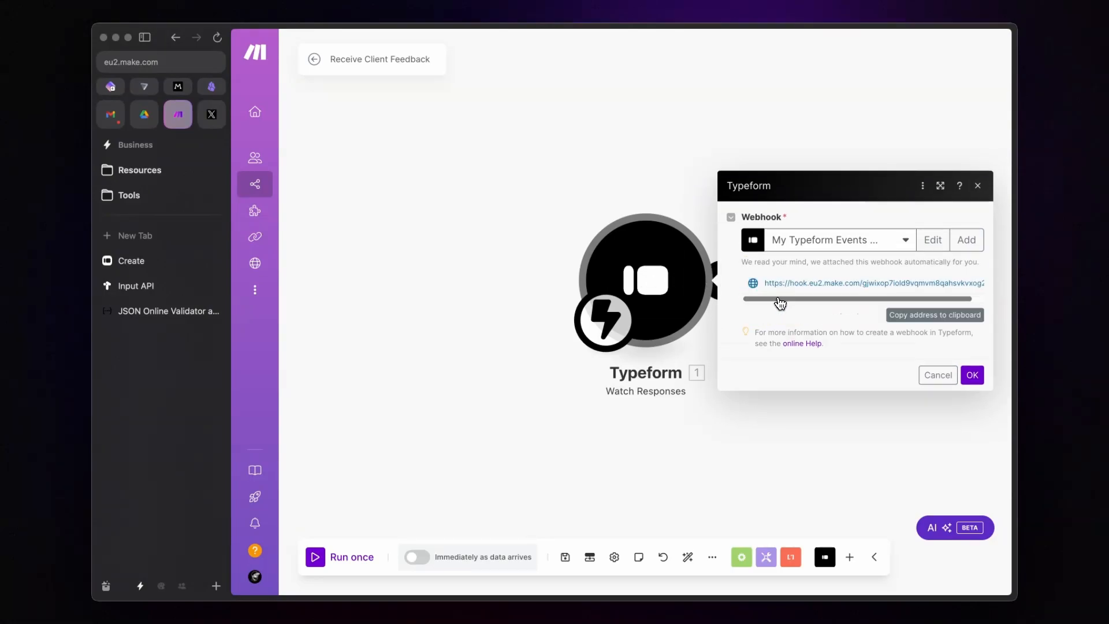
click(921, 315)
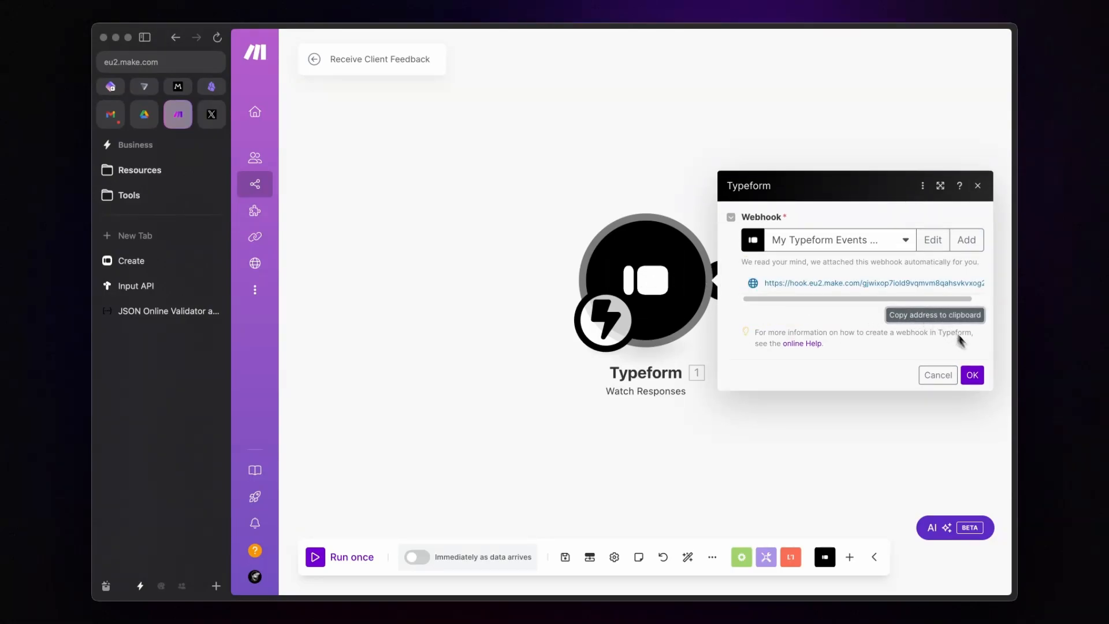
click(976, 381)
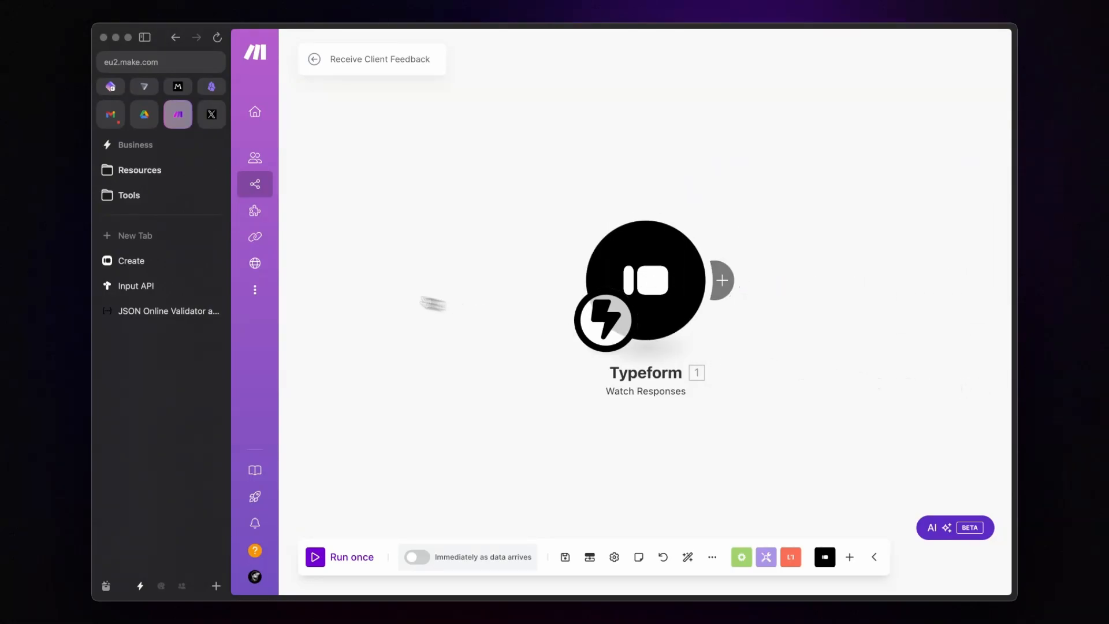
click(195, 267)
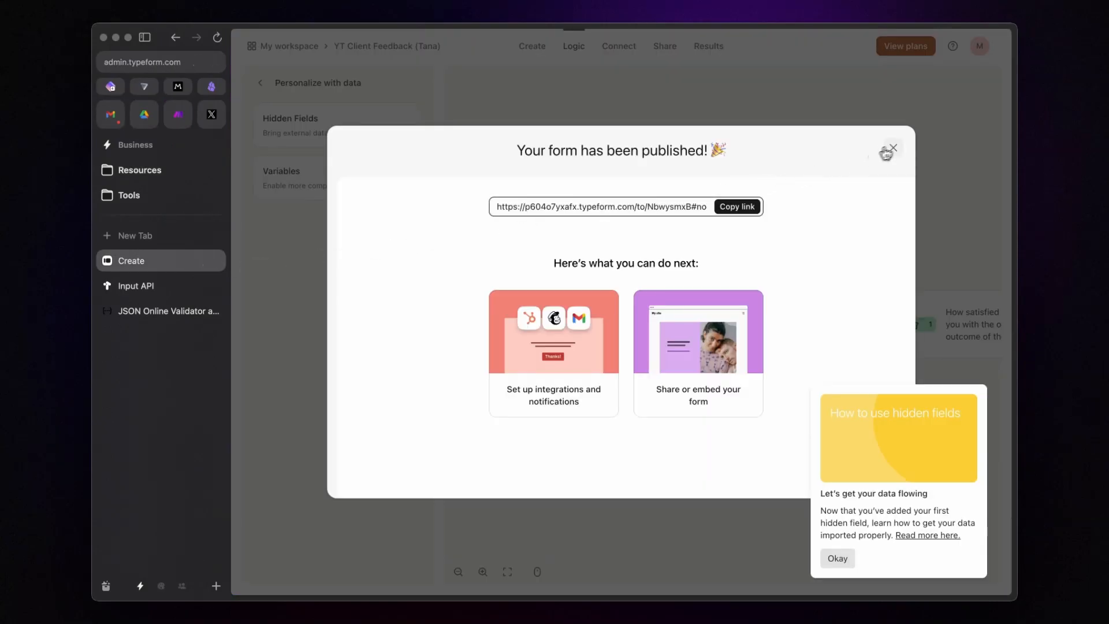
click(891, 149)
click(618, 49)
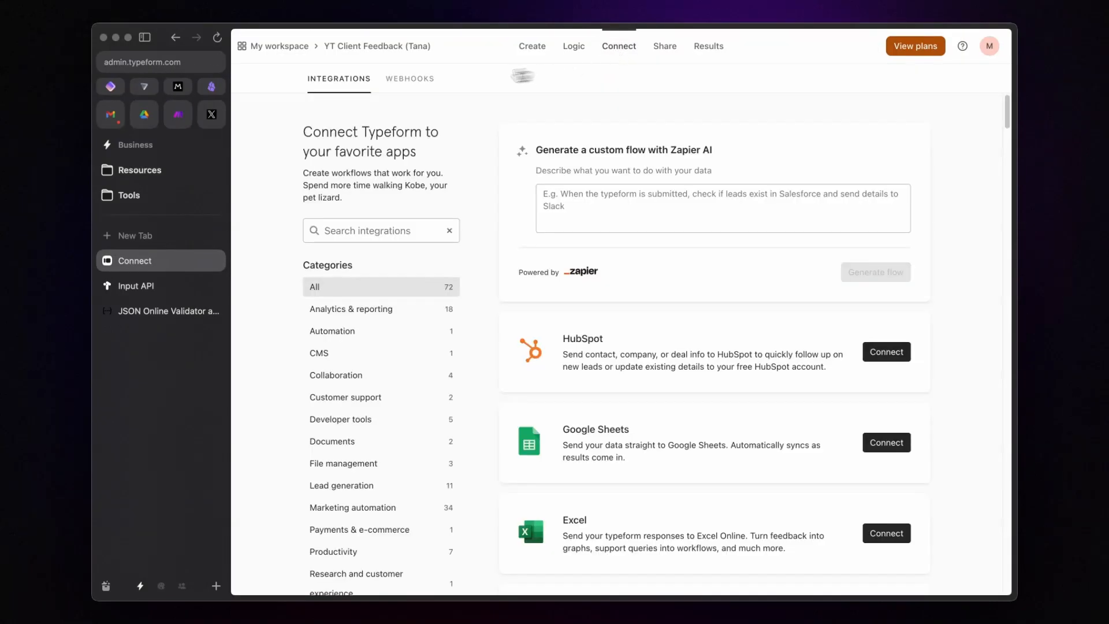
Step: Add the copied Make URL as a new form webhook, switch the first webhook on, and view deliveries
click(398, 82)
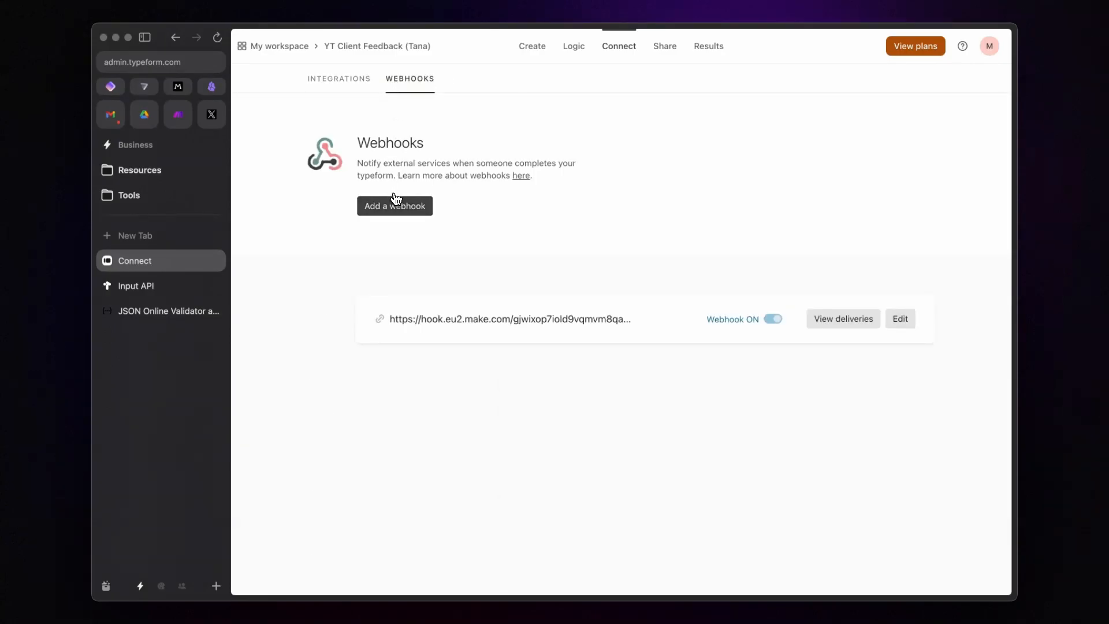
click(395, 205)
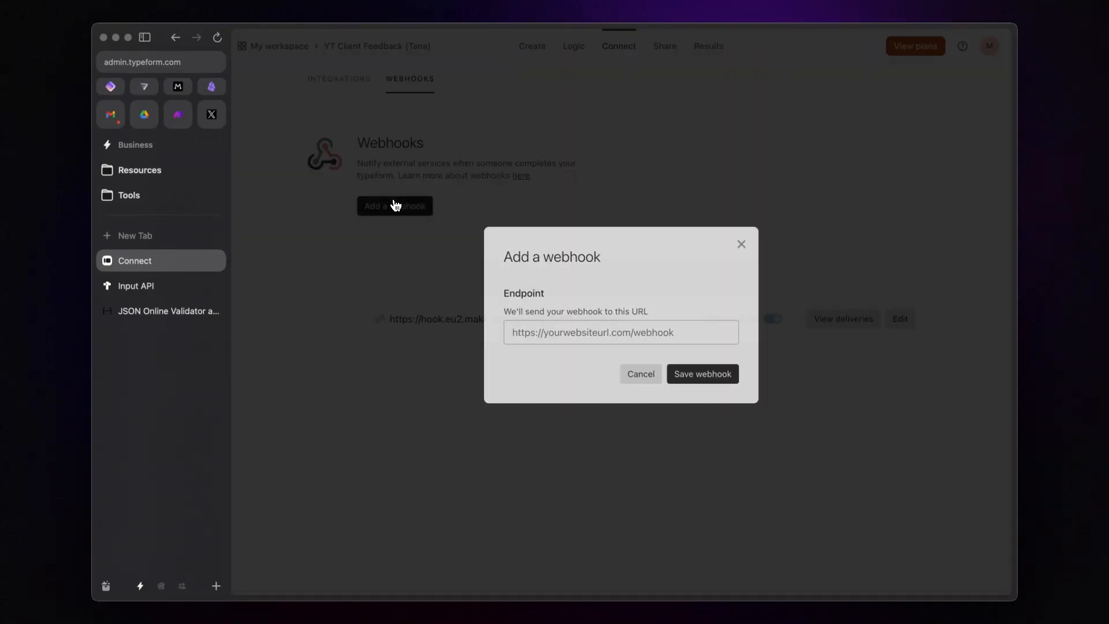
click(559, 333)
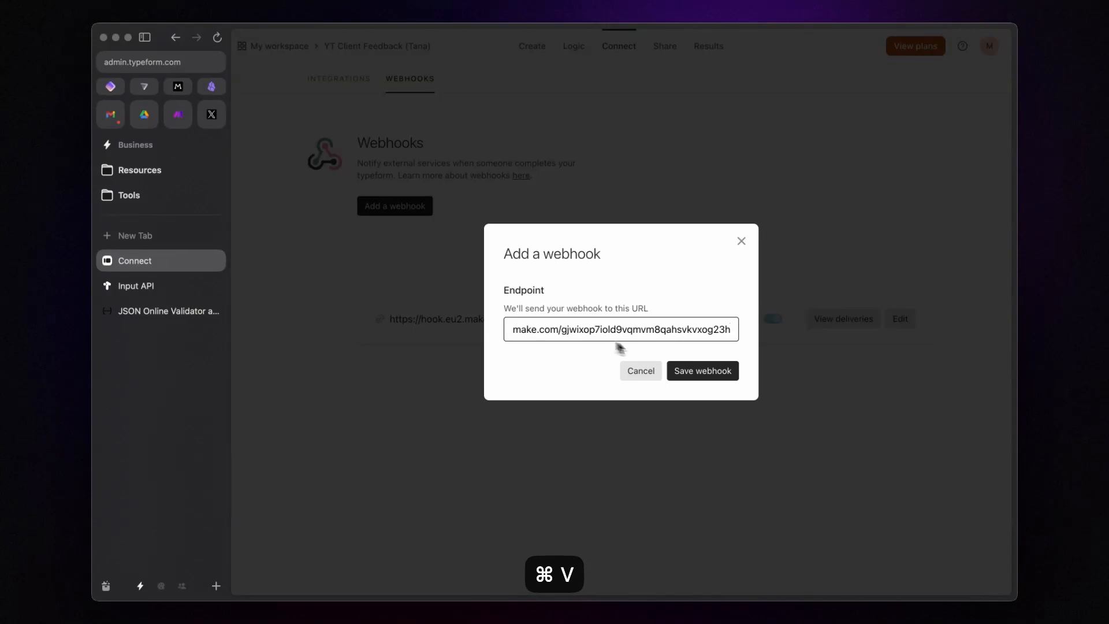
click(715, 379)
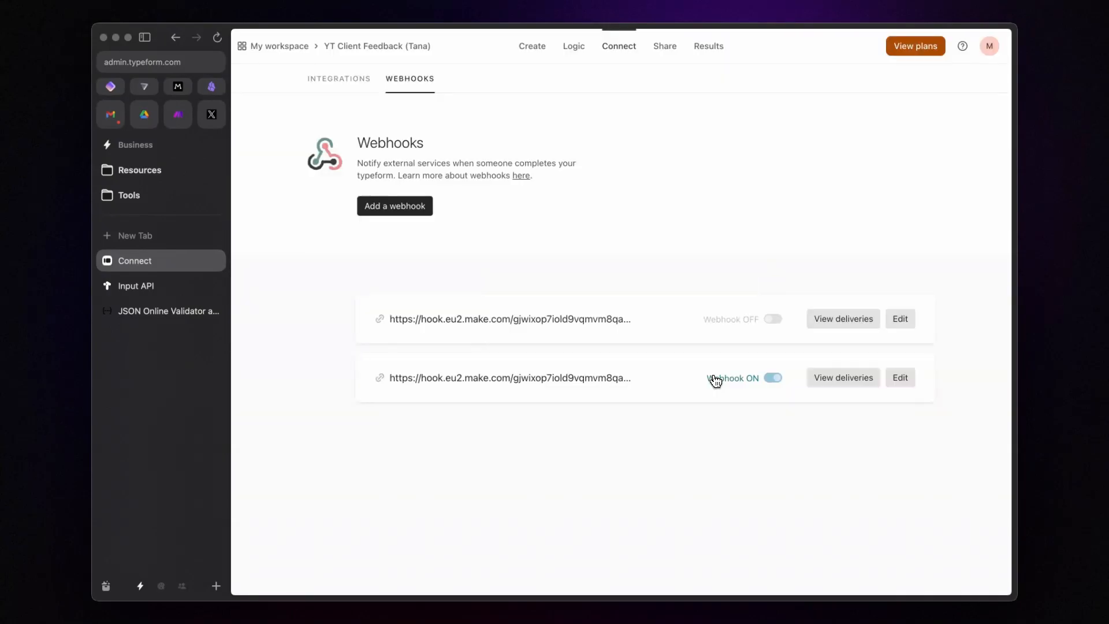
click(775, 319)
click(840, 318)
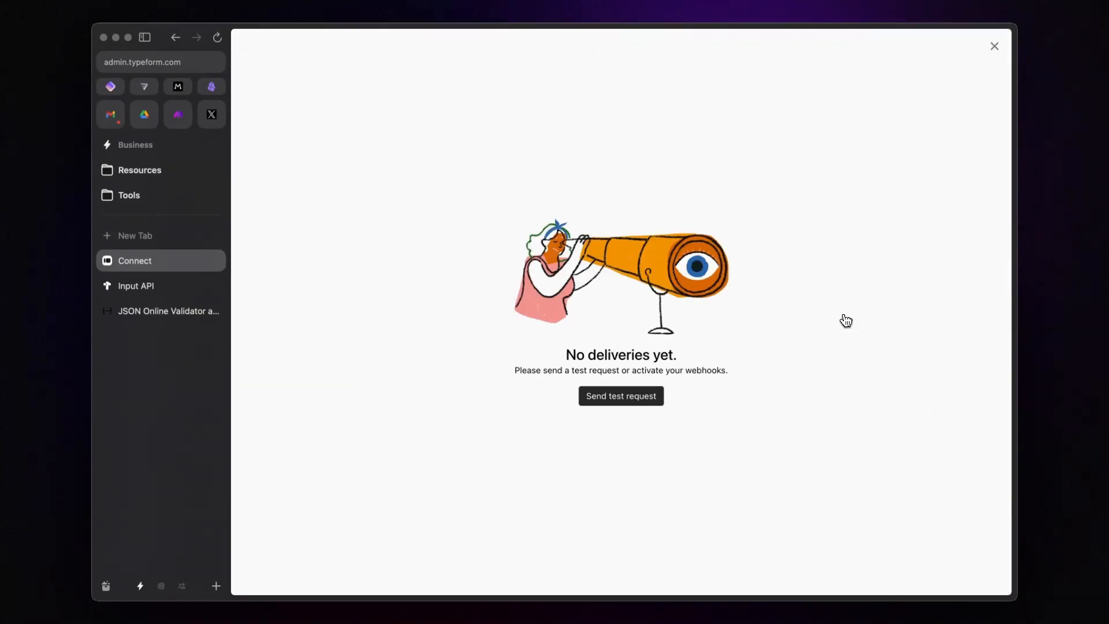
click(186, 119)
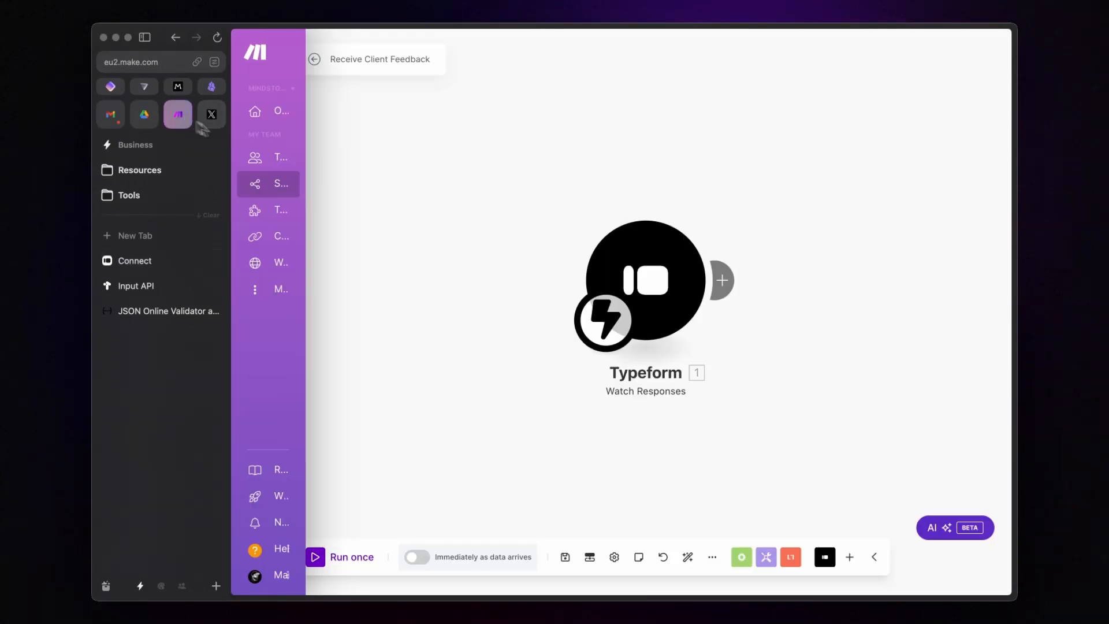
Step: Run the scenario once and send a Typeform test request to the webhook
click(363, 560)
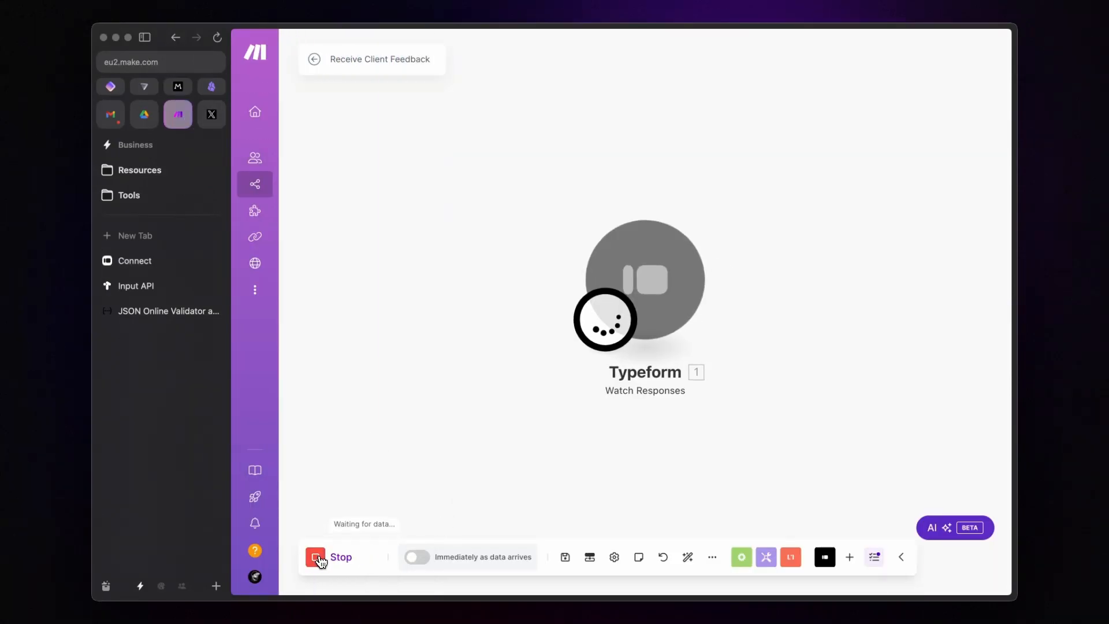
click(135, 260)
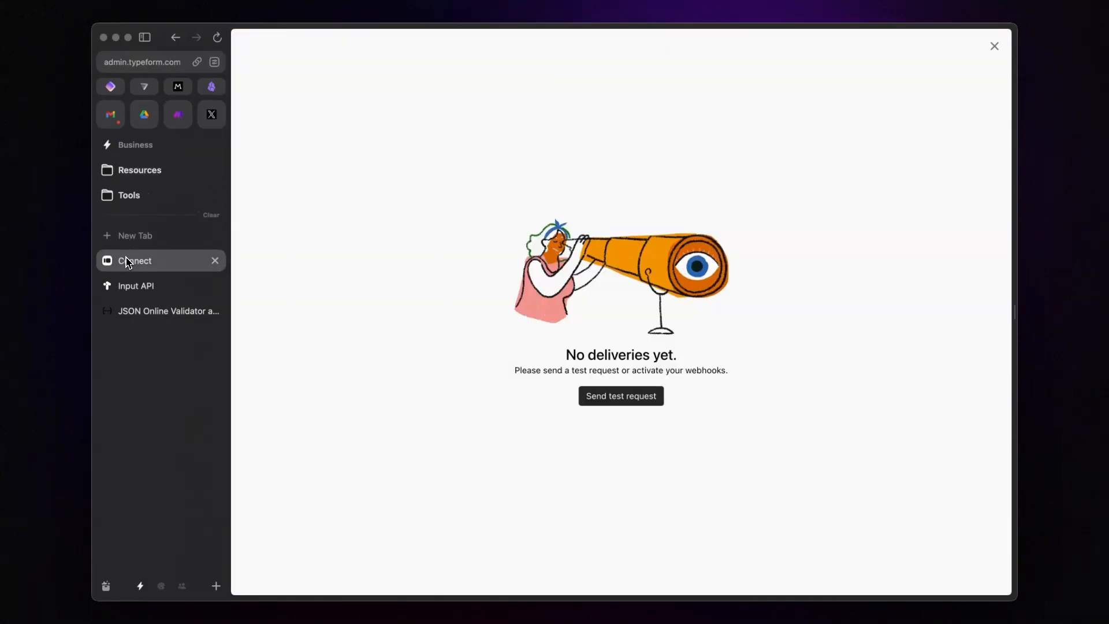
click(615, 397)
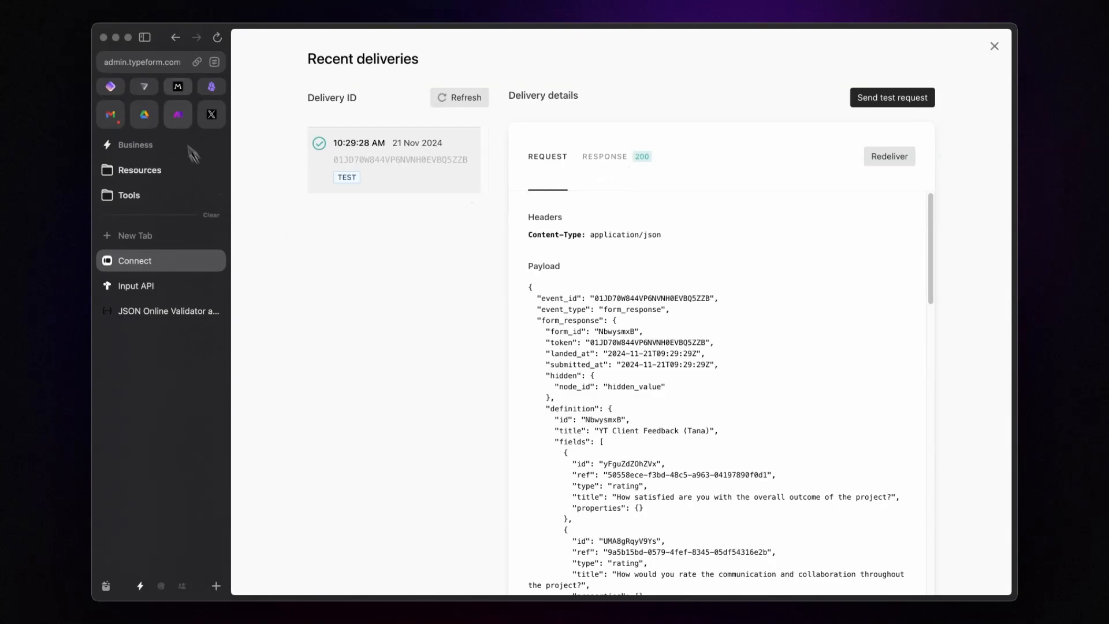
click(182, 118)
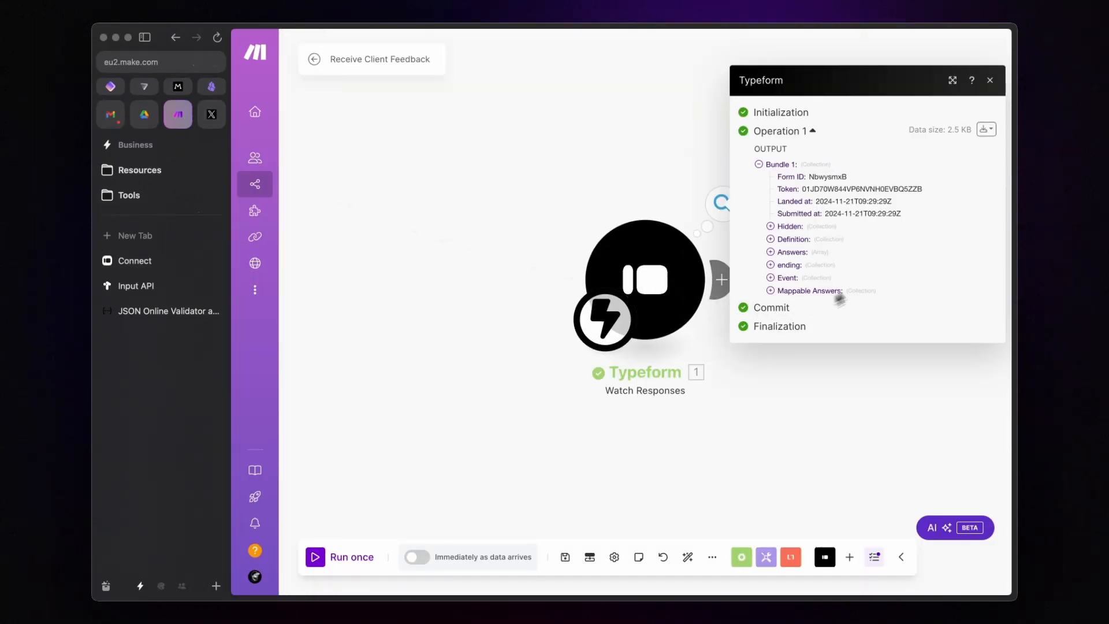
Step: Inspect the received bundle's hidden node_id and five Mappable Answers
click(772, 226)
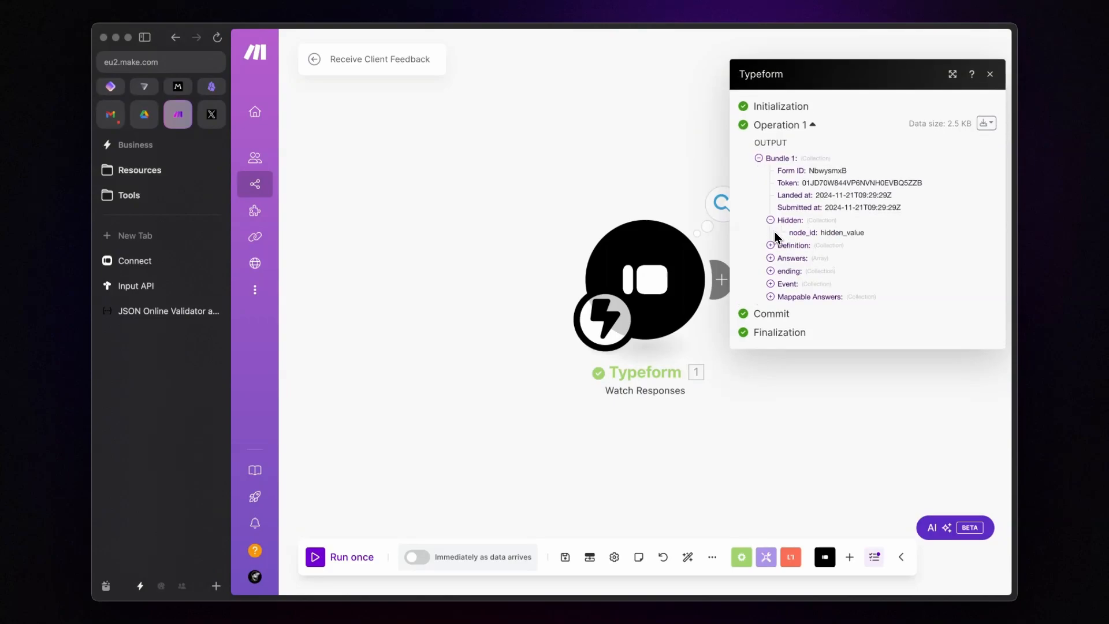
click(771, 296)
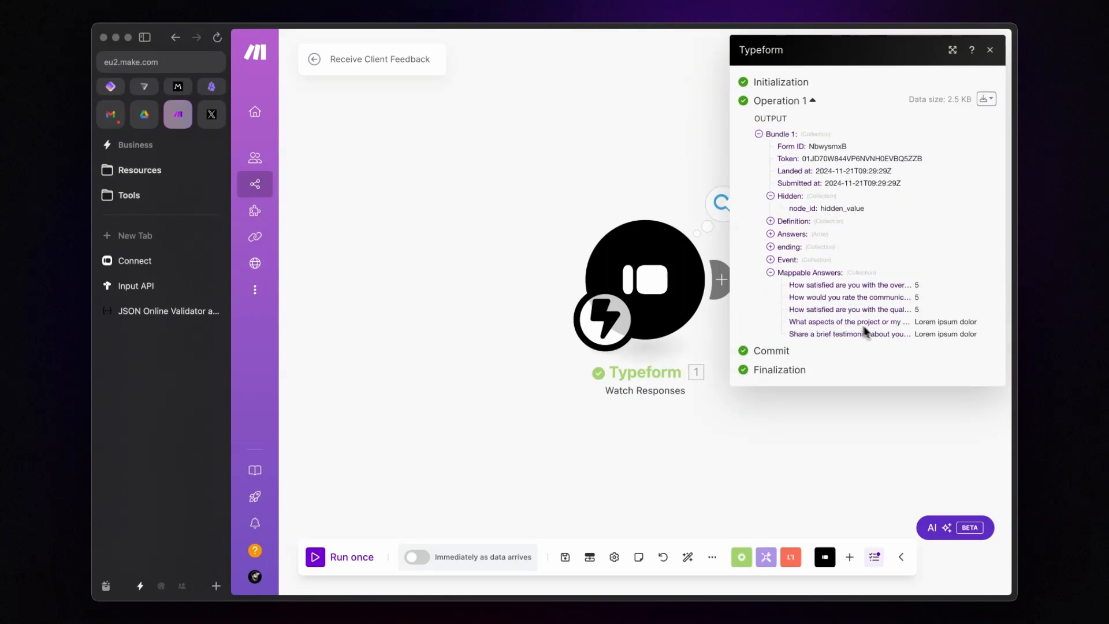
click(865, 447)
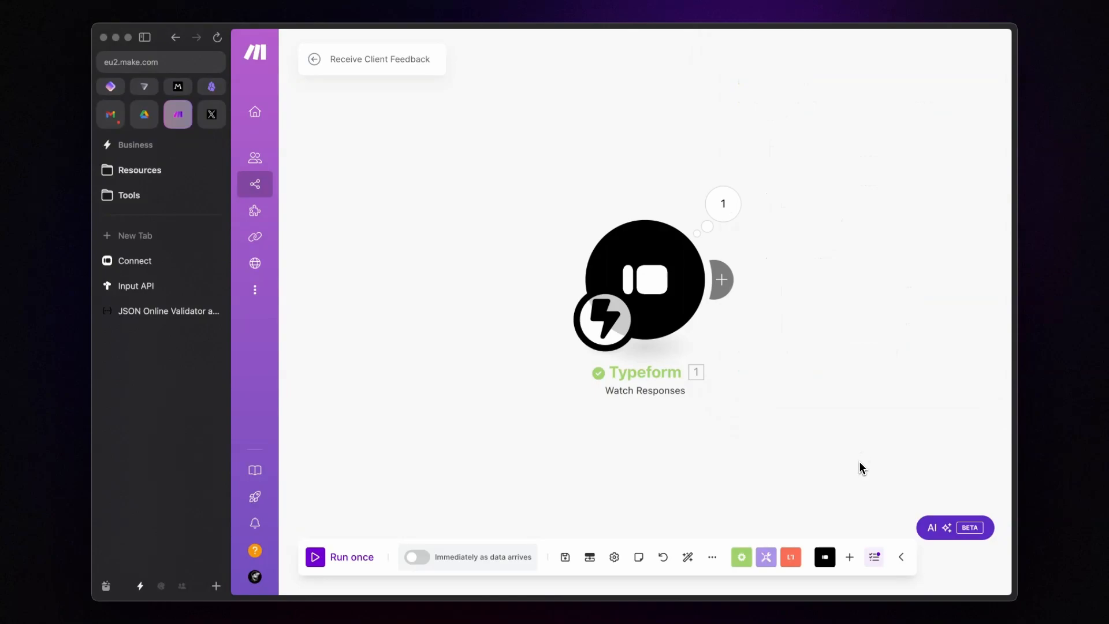
click(723, 279)
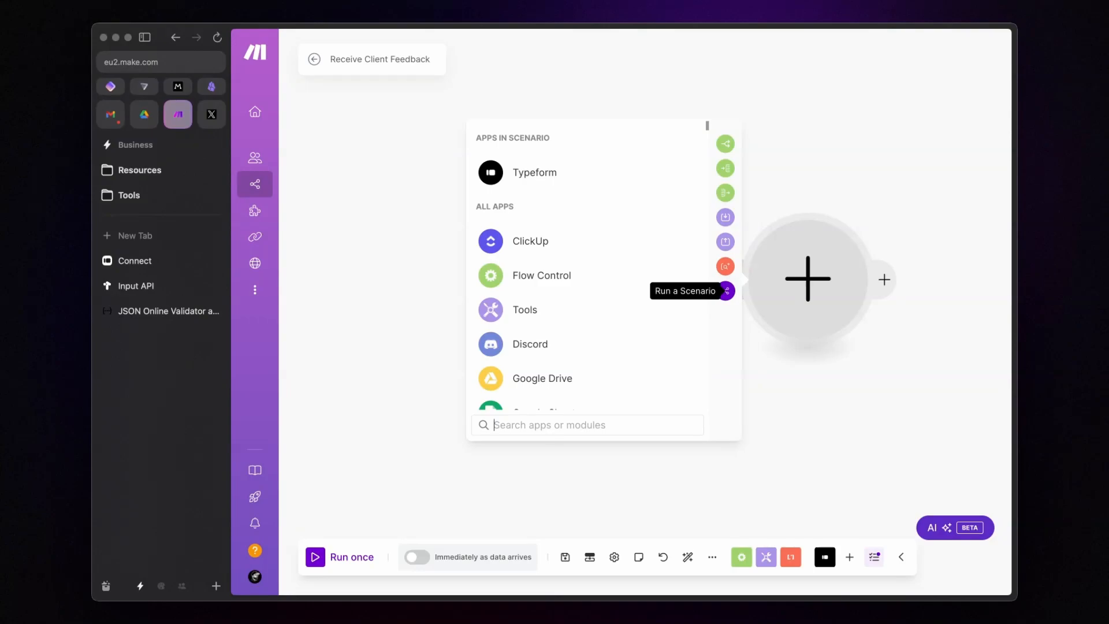
Step: Add a Create JSON module with a new 'YT Tana Client Feedback Response' structure, generating from sample data
text(json)
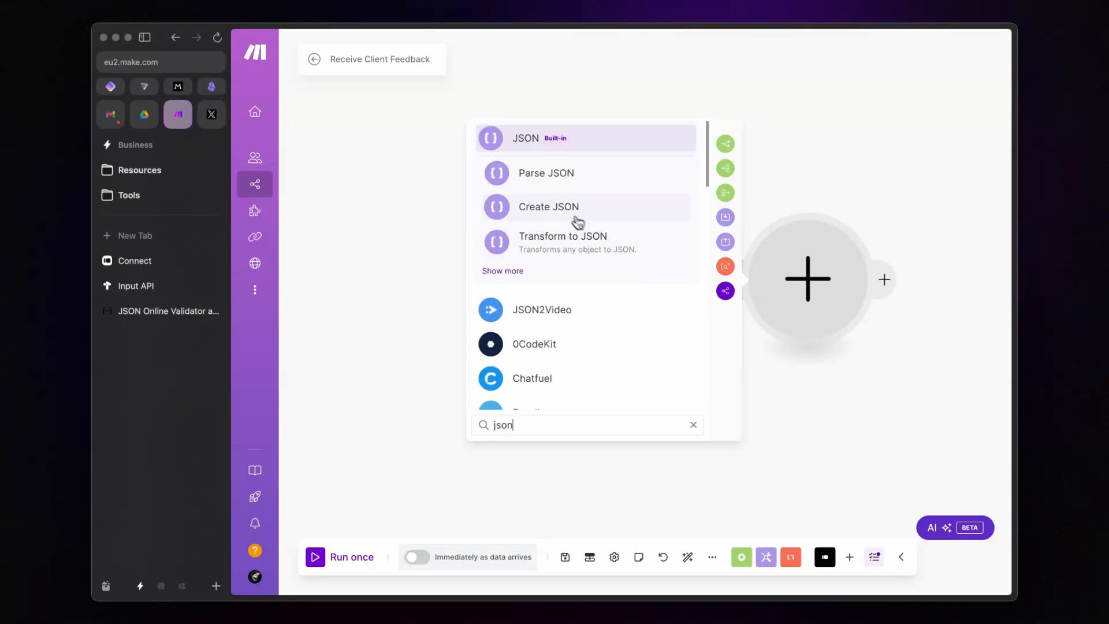
click(577, 222)
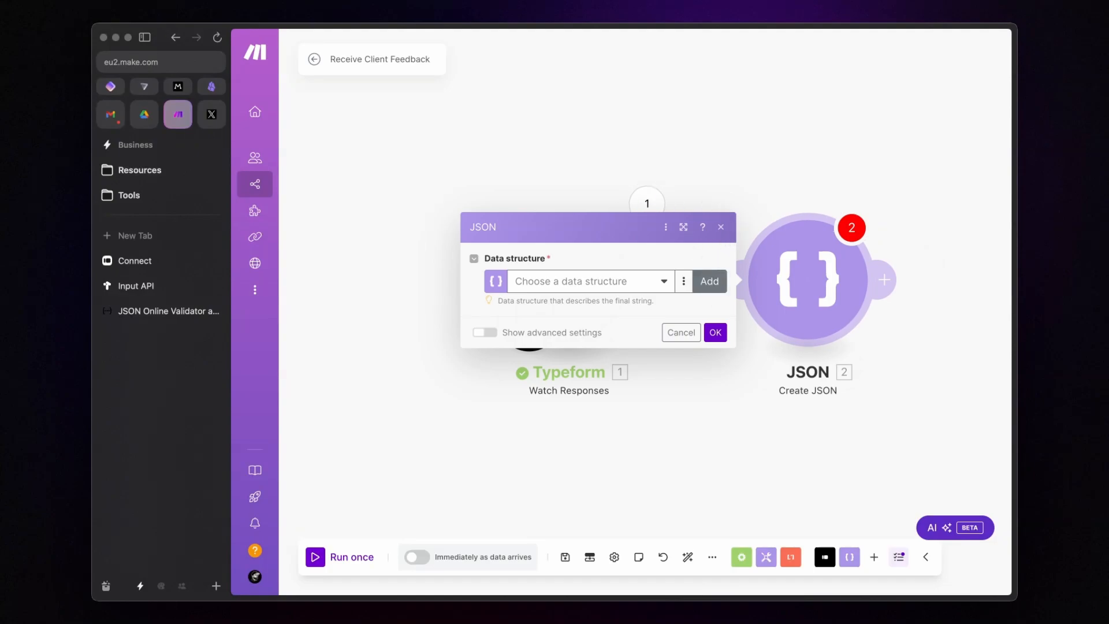
click(709, 281)
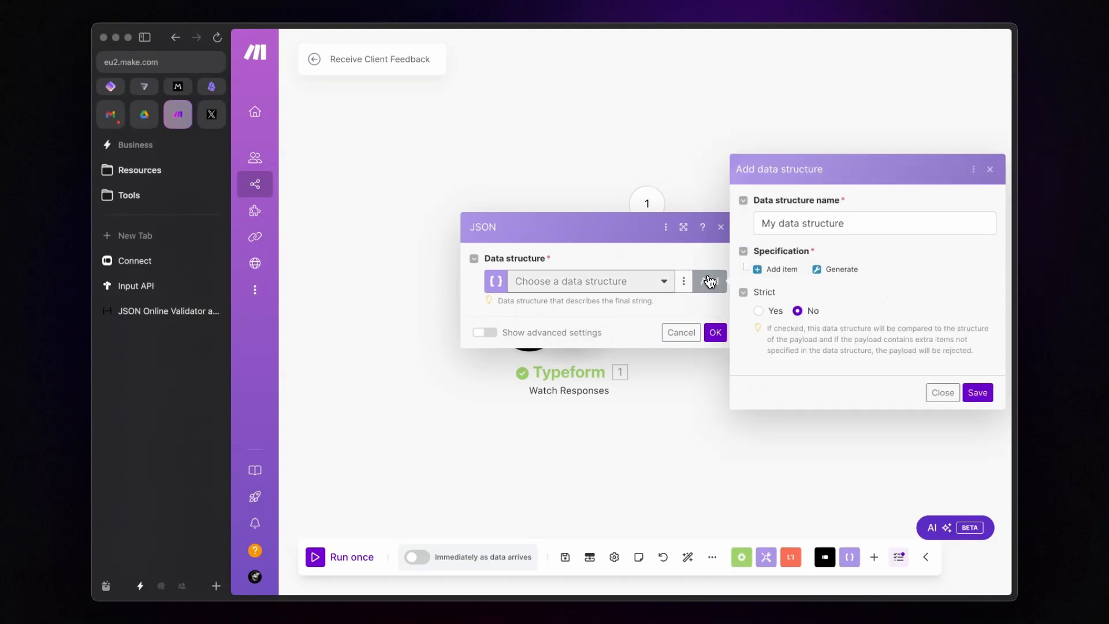
triple_click(808, 224)
text(YT)
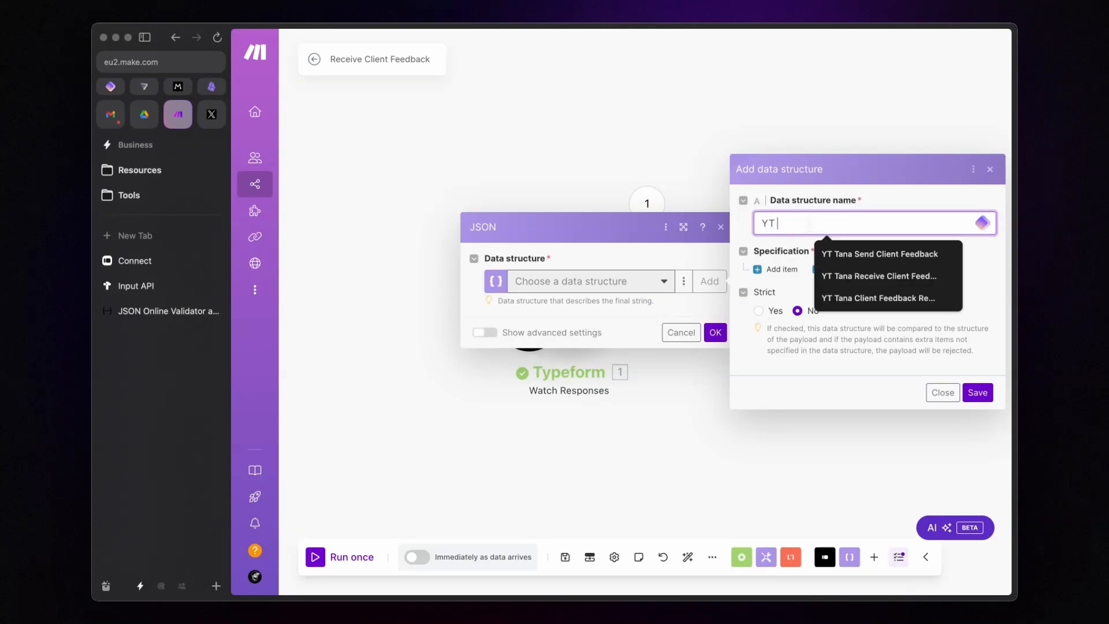
text( Tana Client)
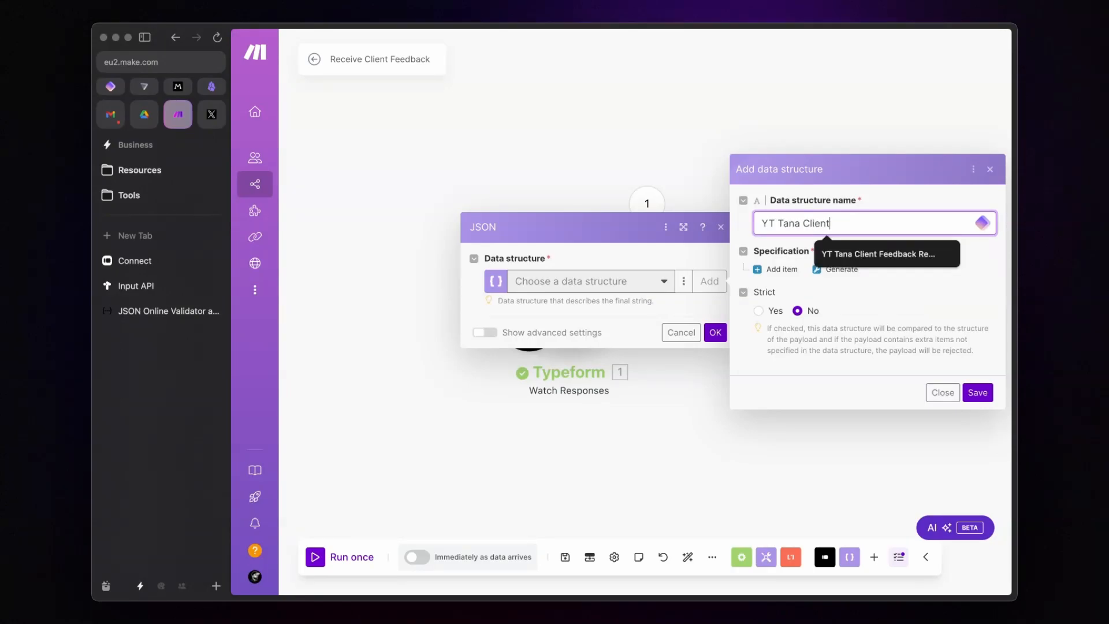
click(831, 253)
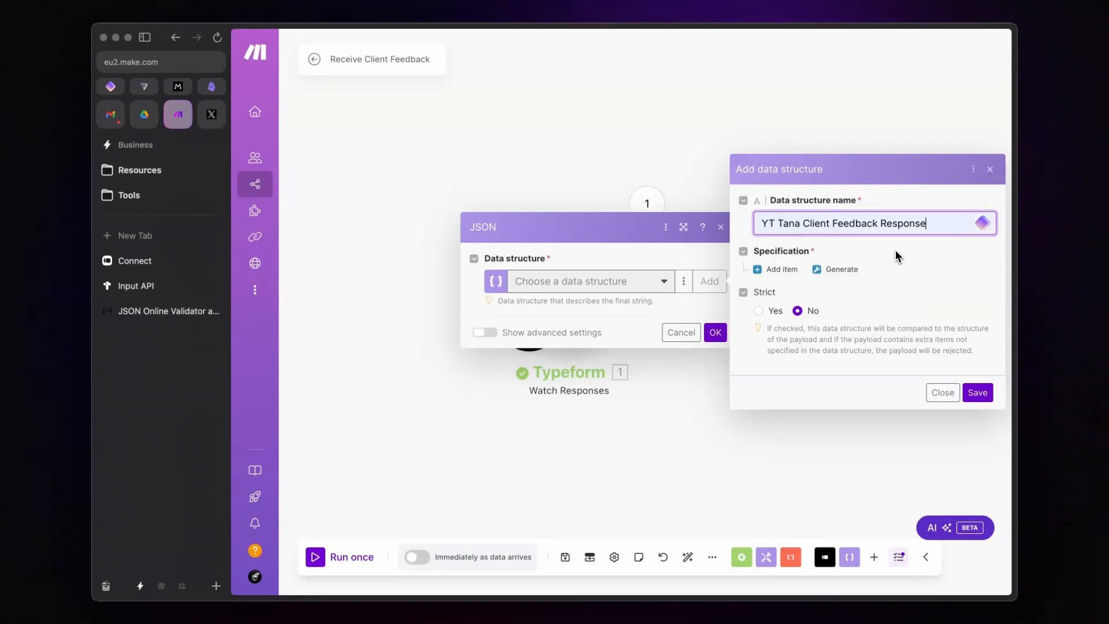
click(890, 244)
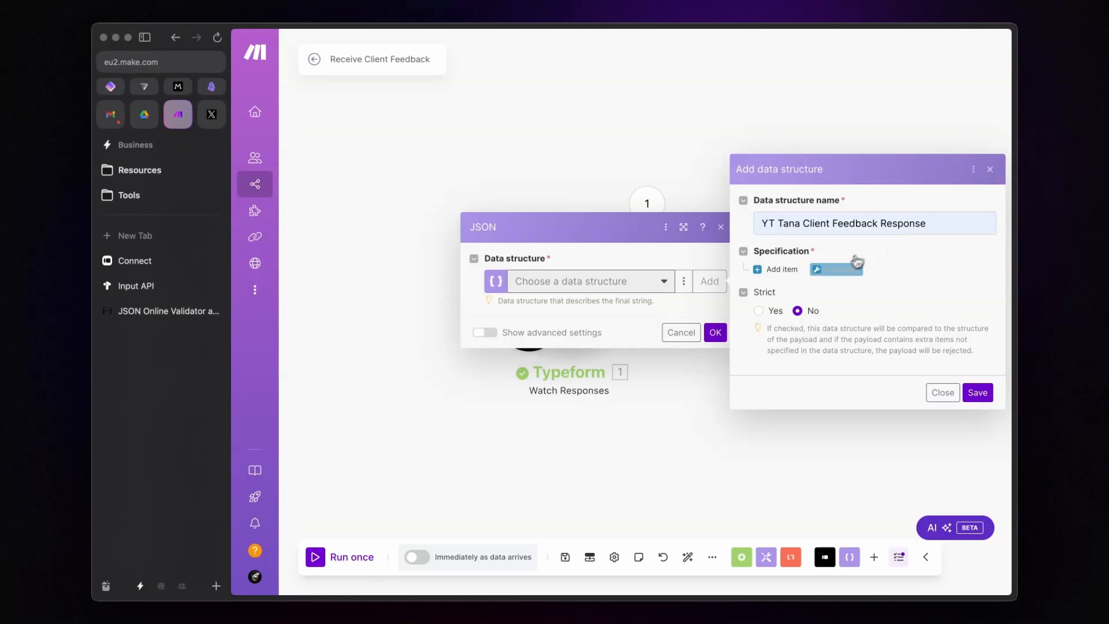
click(836, 269)
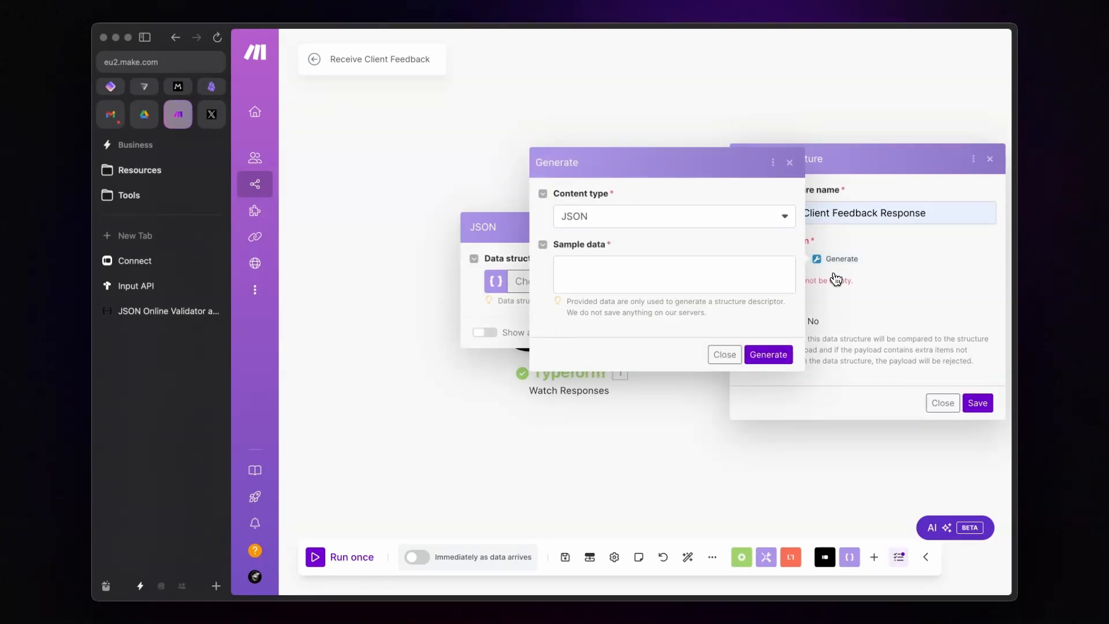
click(149, 292)
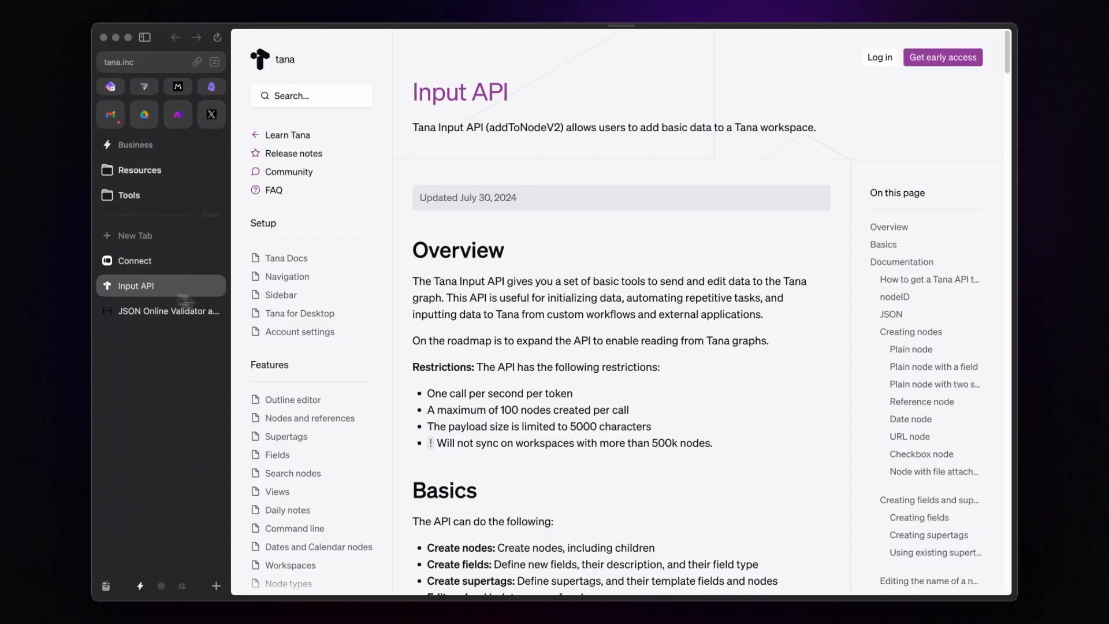
Step: Copy the docs' 'Plain node with a field' JSON example
scroll(490, 286, down, 10)
scroll(491, 288, down, 20)
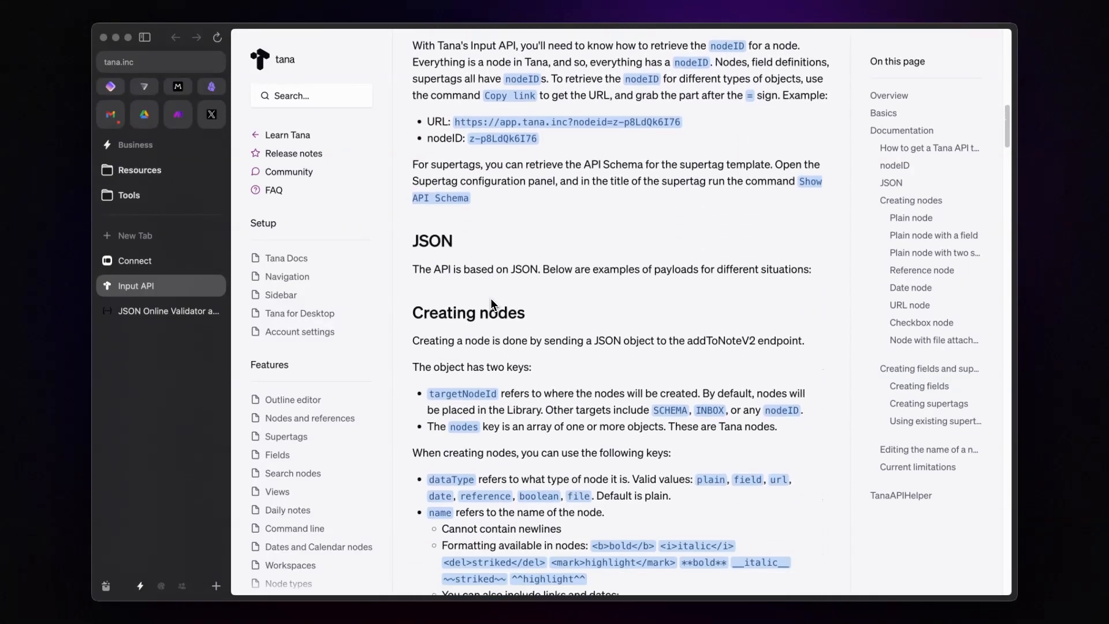
scroll(490, 298, down, 5)
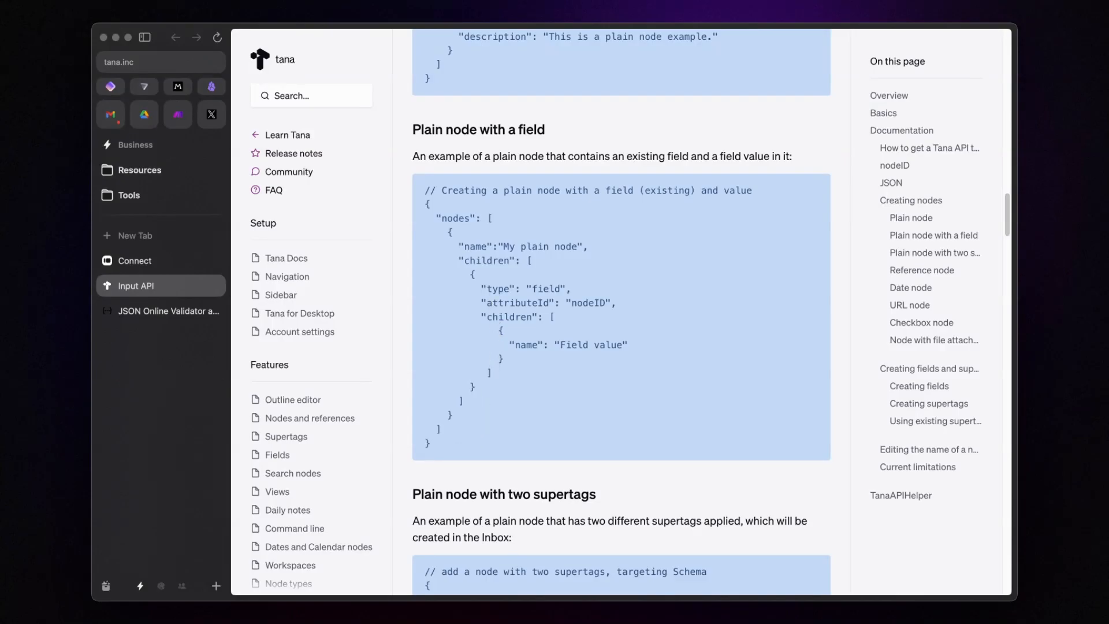
drag(460, 448, 424, 201)
key(super+c)
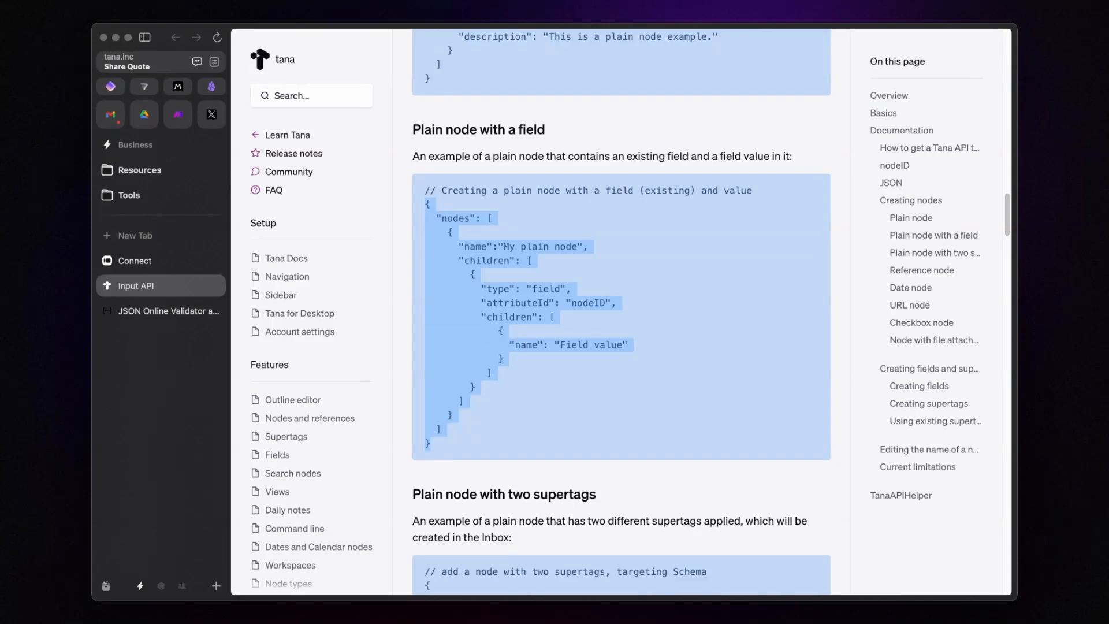
key(alt+t)
click(483, 344)
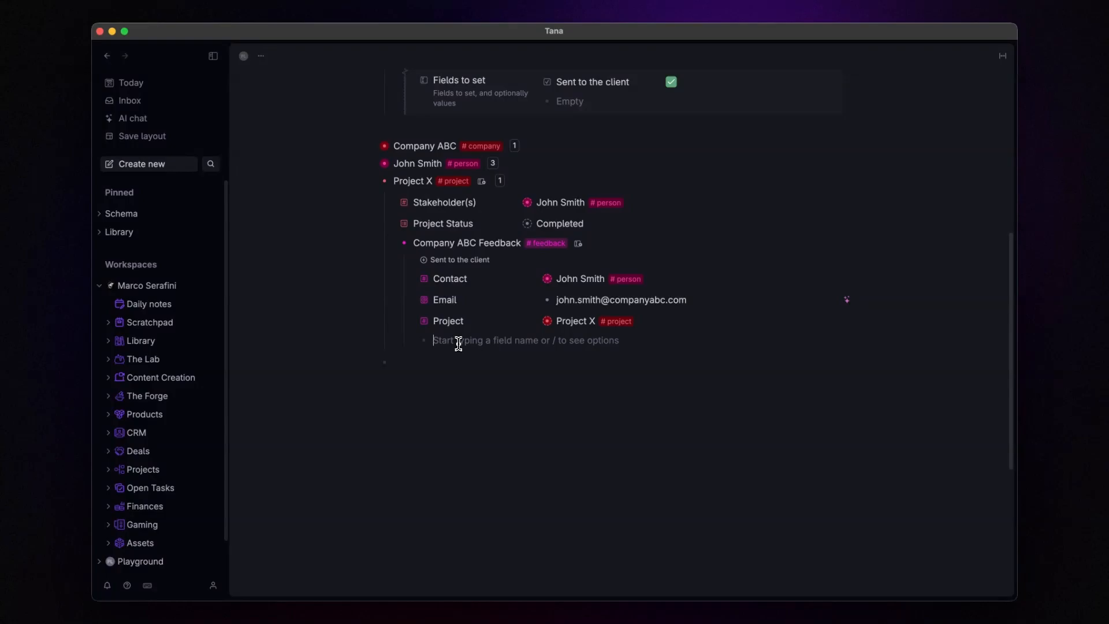
Step: Outline Client Feedback with Question 1 and Question 2 plus their answers, then collapse it
text(Client Feedback)
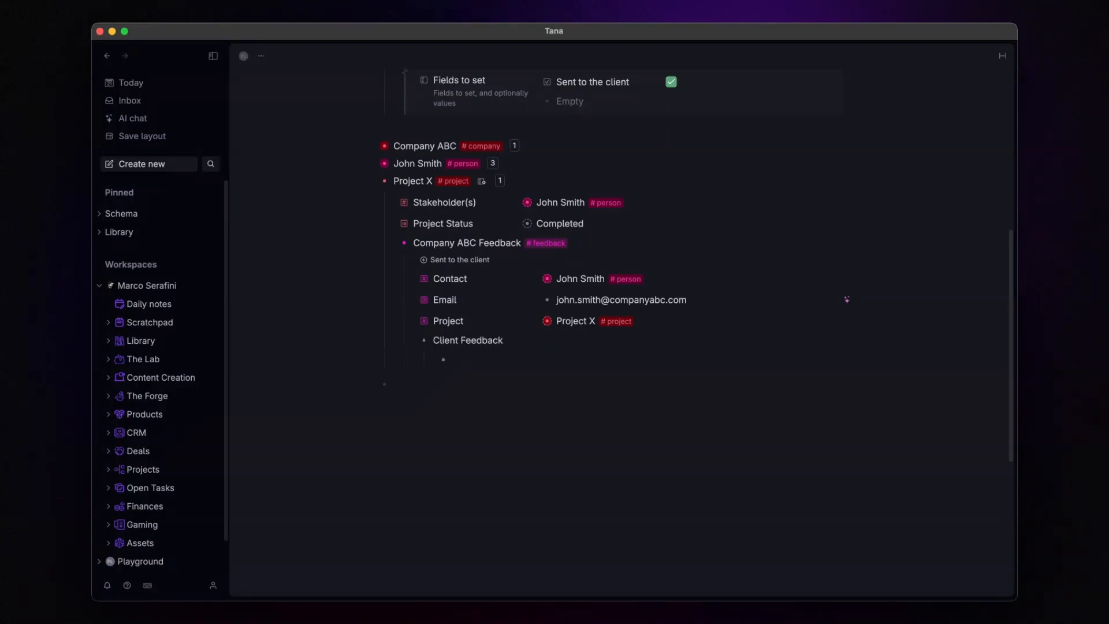
text(ion 1)
key(shift+Tab)
text(Question 2)
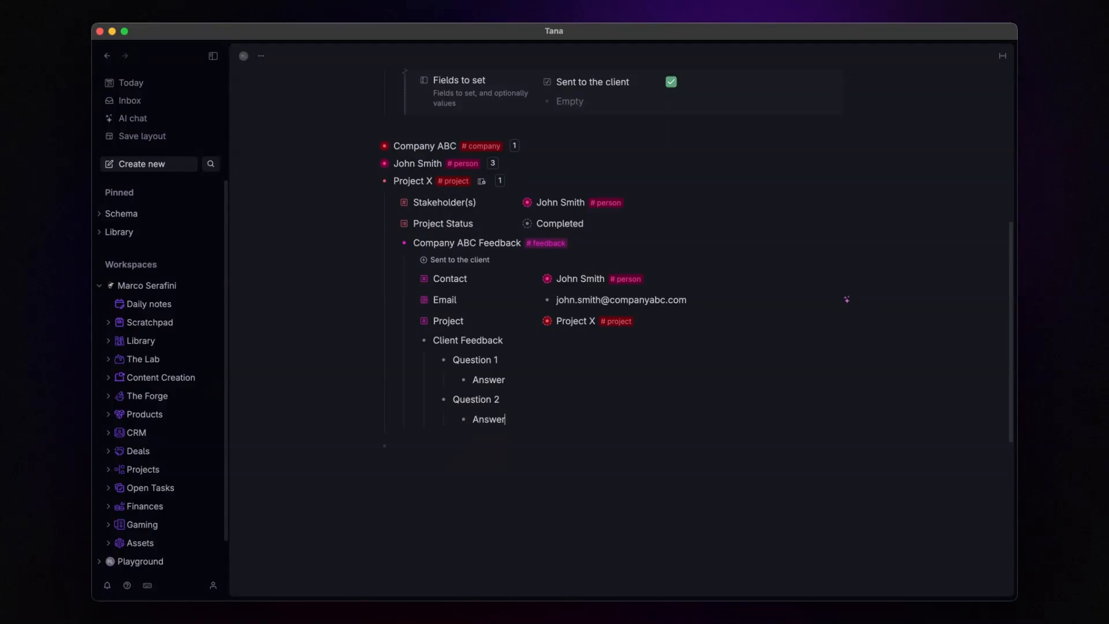
key(super+Up)
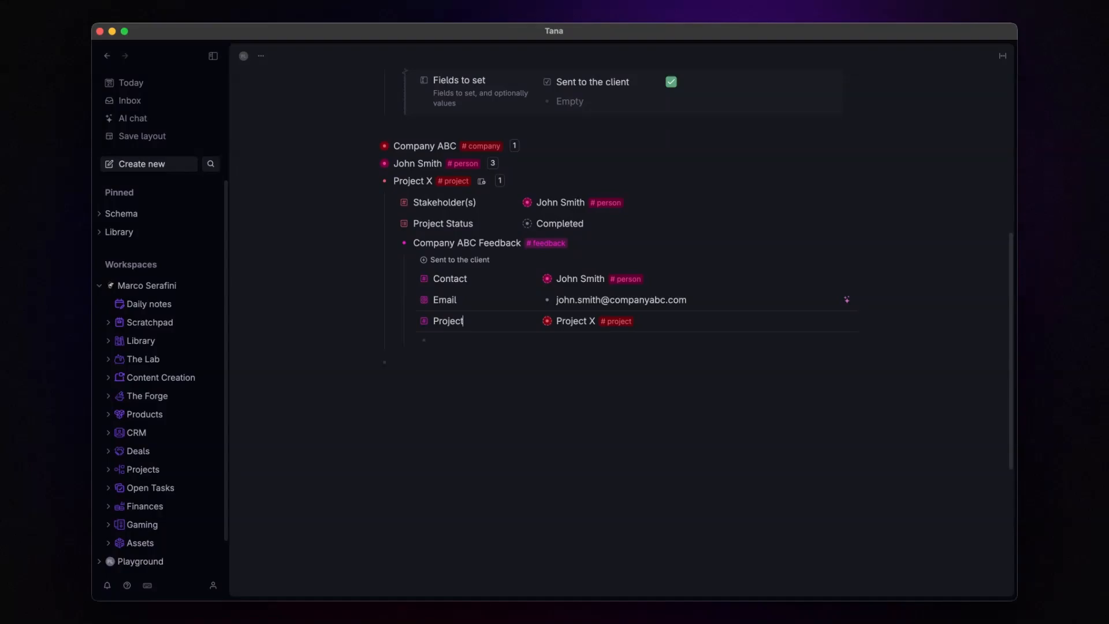
key(alt+a)
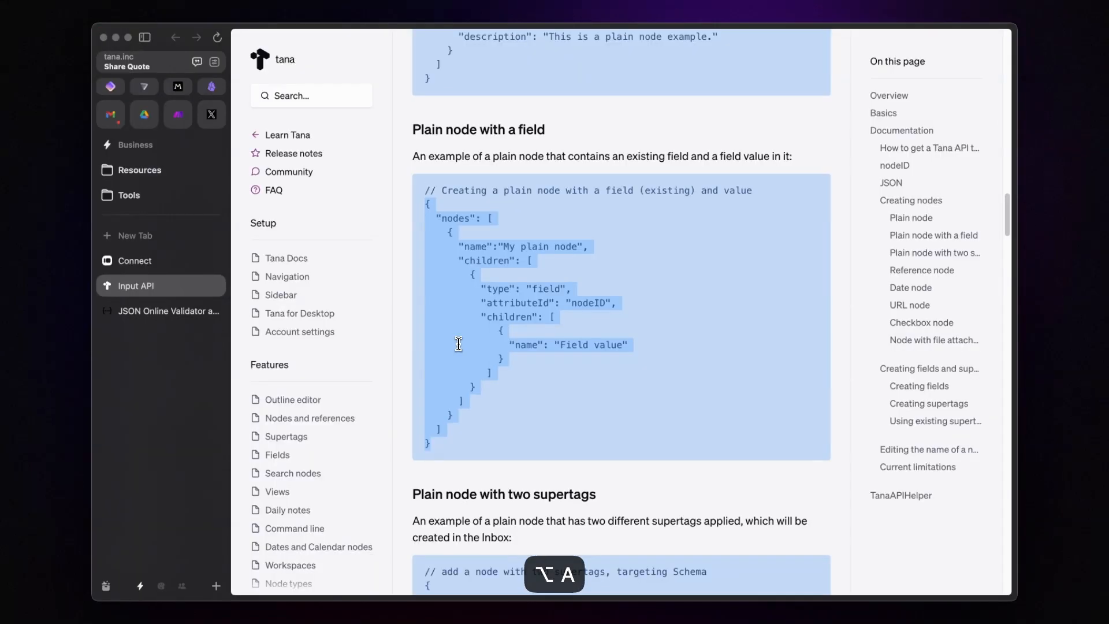
Step: Paste the Tana example JSON into the Generate dialog's sample data field
click(178, 113)
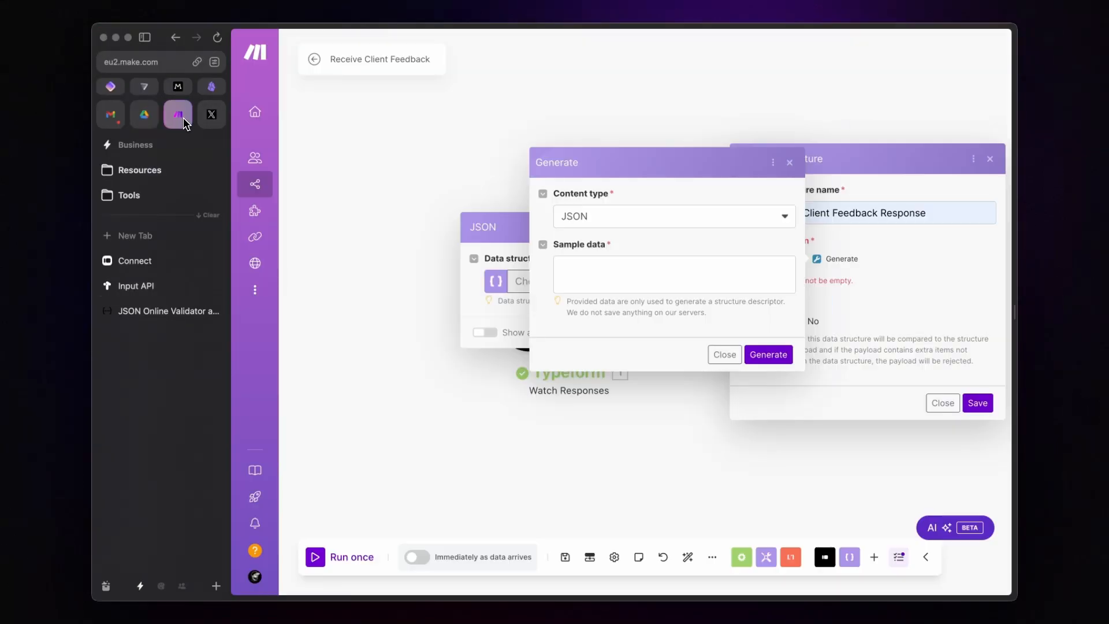
click(594, 269)
key(super+v)
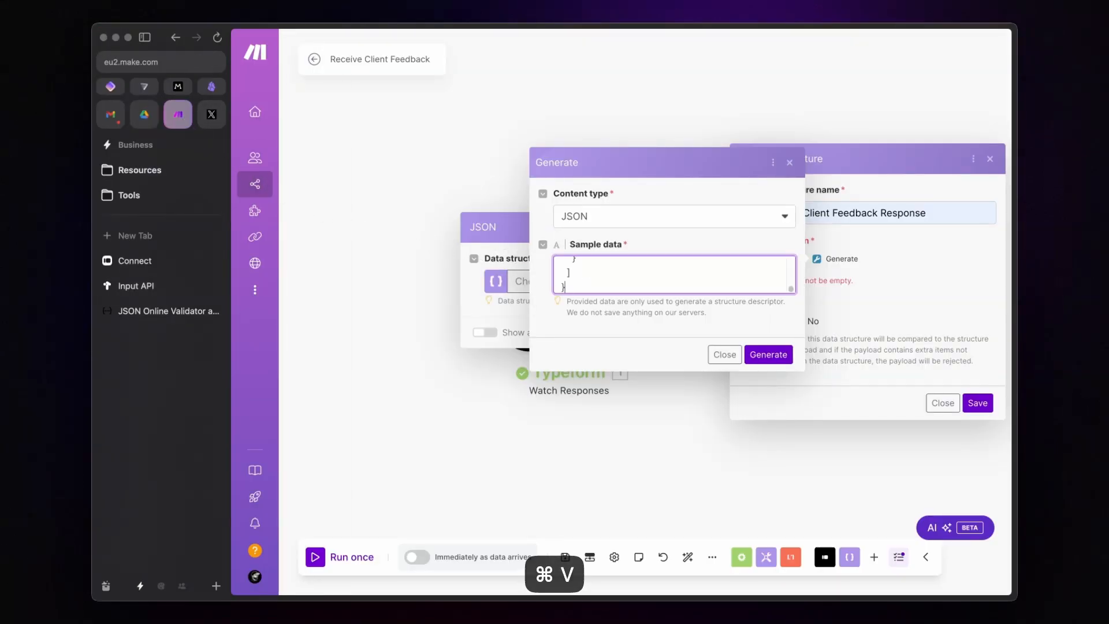
scroll(674, 275, up, 1)
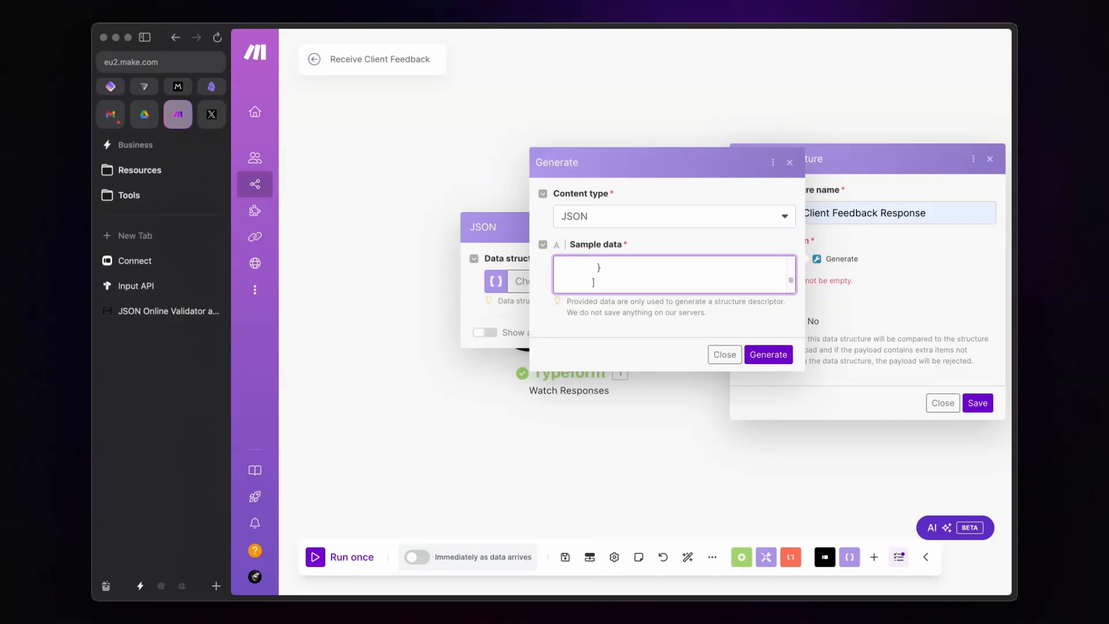
scroll(674, 274, up, 10)
Step: Paste the same example JSON into the JSONLint validator
scroll(674, 274, down, 2)
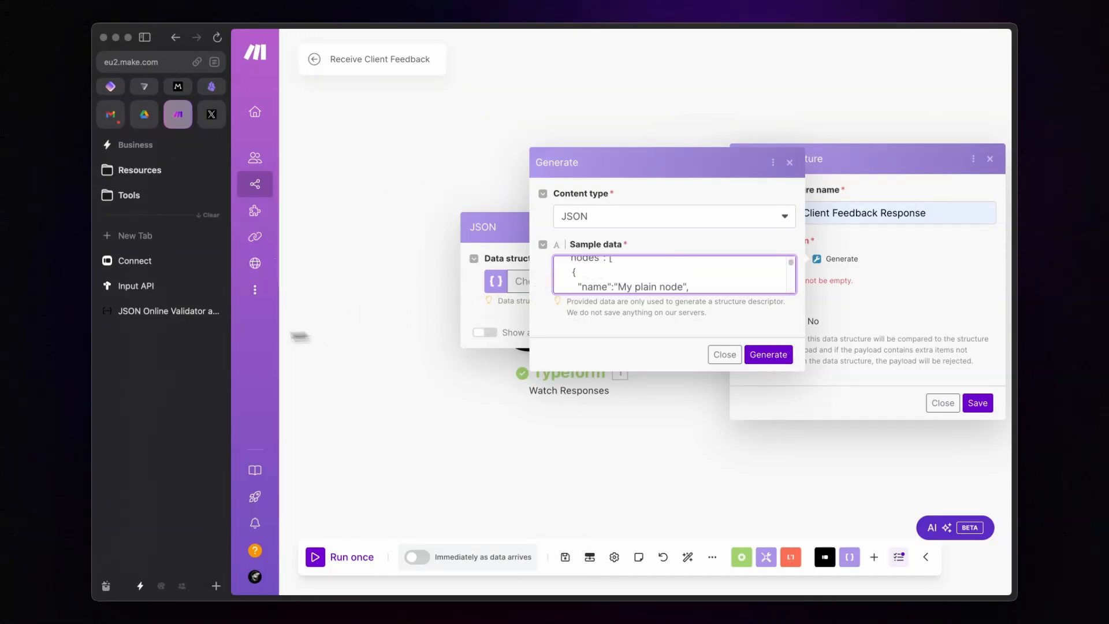
click(152, 319)
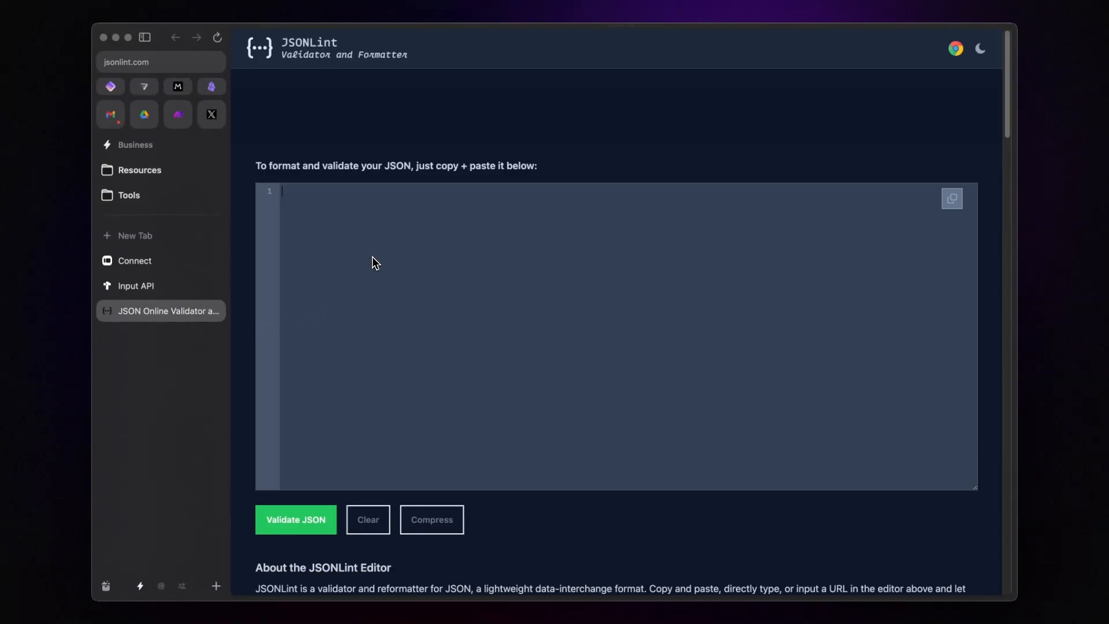
text({   "nodes": [     {       "name":"My plain node",       "children": [         {           "type": "field",           "attributeId": "nodeID",           "children": [             {               "value": "Field value"             }           ]         }       ]     }   ] })
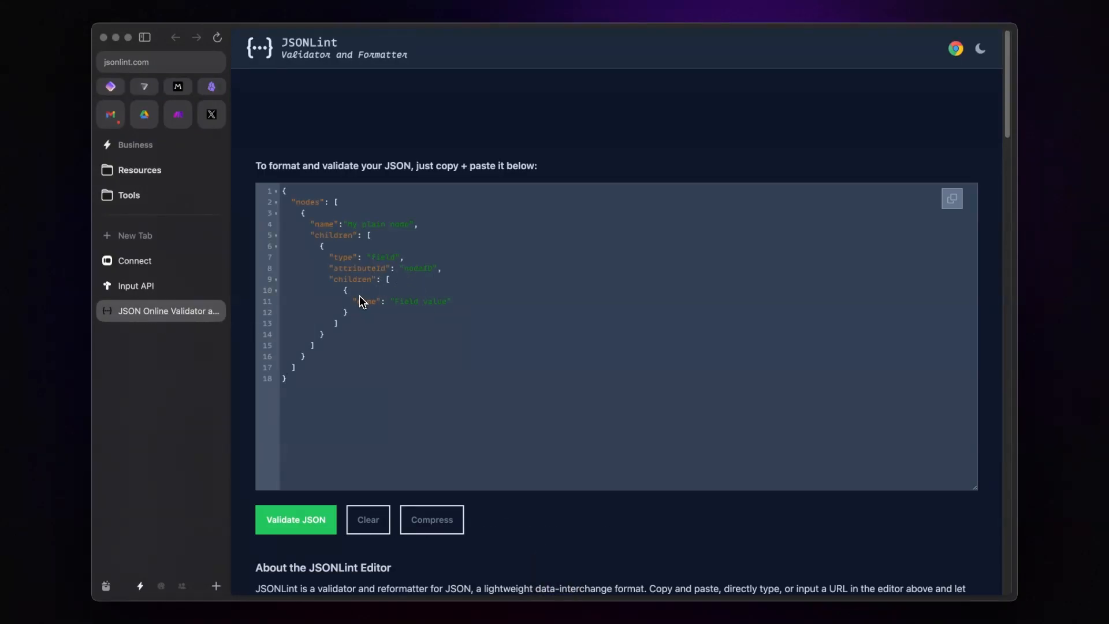
Step: Rework the example into a question node: add a targetNodeId line, drop attributeId and placeholder words
click(301, 192)
key(Return)
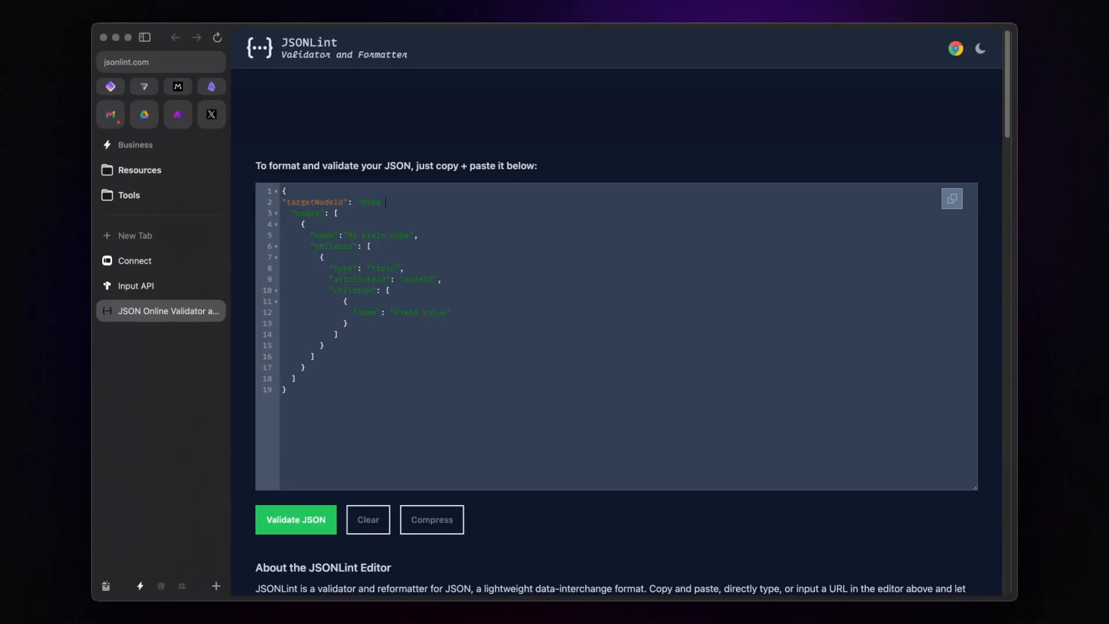
double_click(352, 234)
key(Delete)
key(Delete)
key(Delete)
key(Delete)
key(Delete)
double_click(343, 268)
text(n)
double_click(374, 269)
text(the)
click(450, 279)
key(super+BackSpace)
key(BackSpace)
double_click(438, 300)
key(BackSpace)
key(BackSpace)
Step: Duplicate the question-and-answer block four times so the payload holds five of them
drag(340, 335, 321, 261)
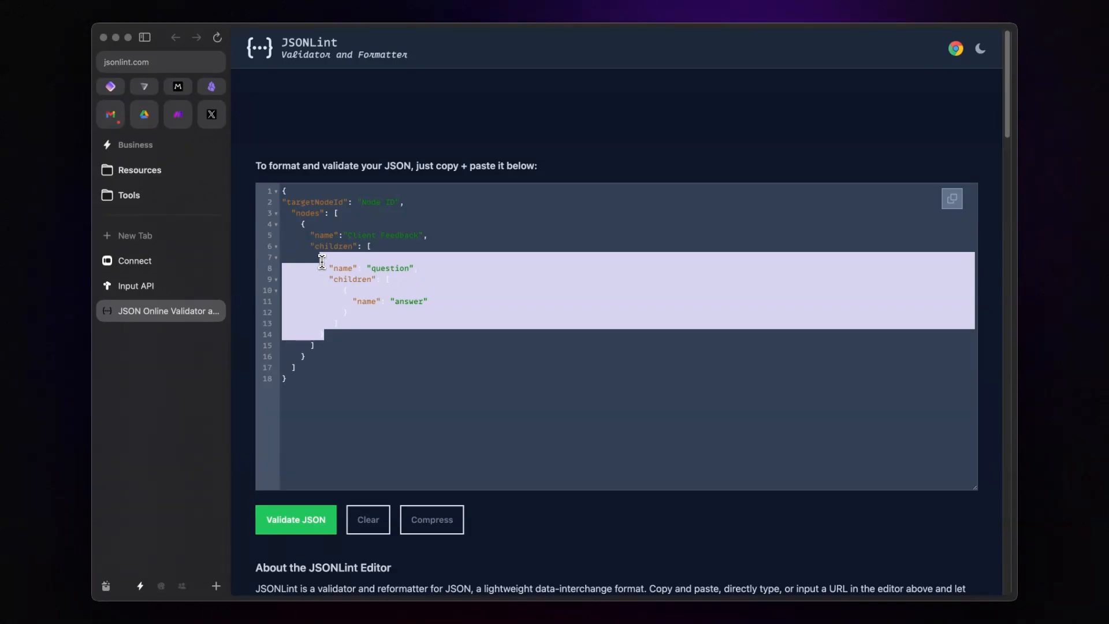
key(super+c)
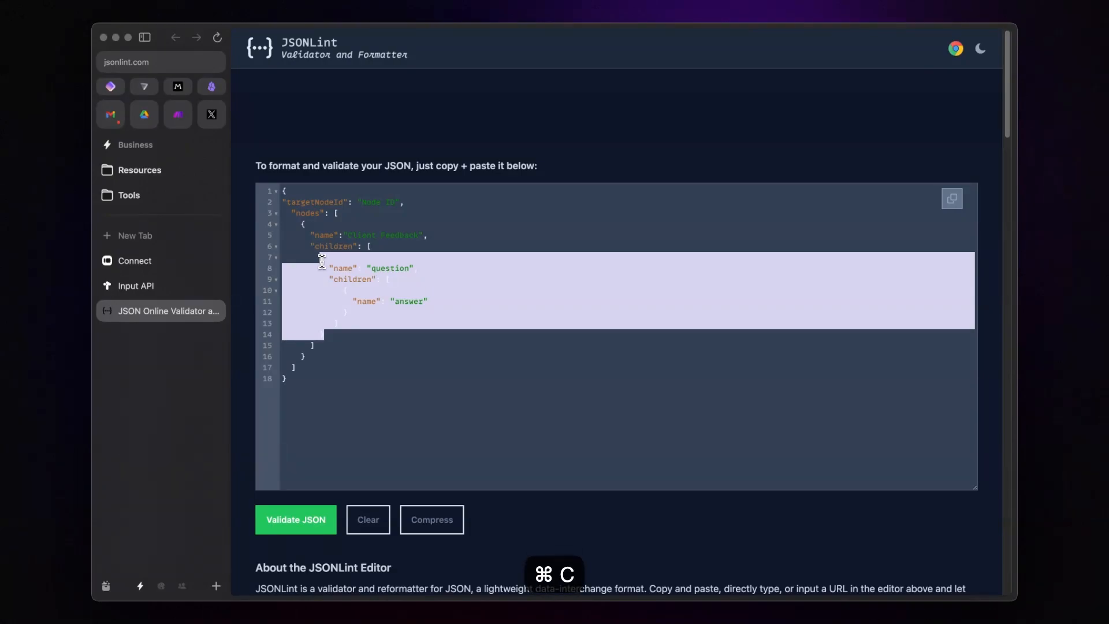
click(335, 333)
text(,)
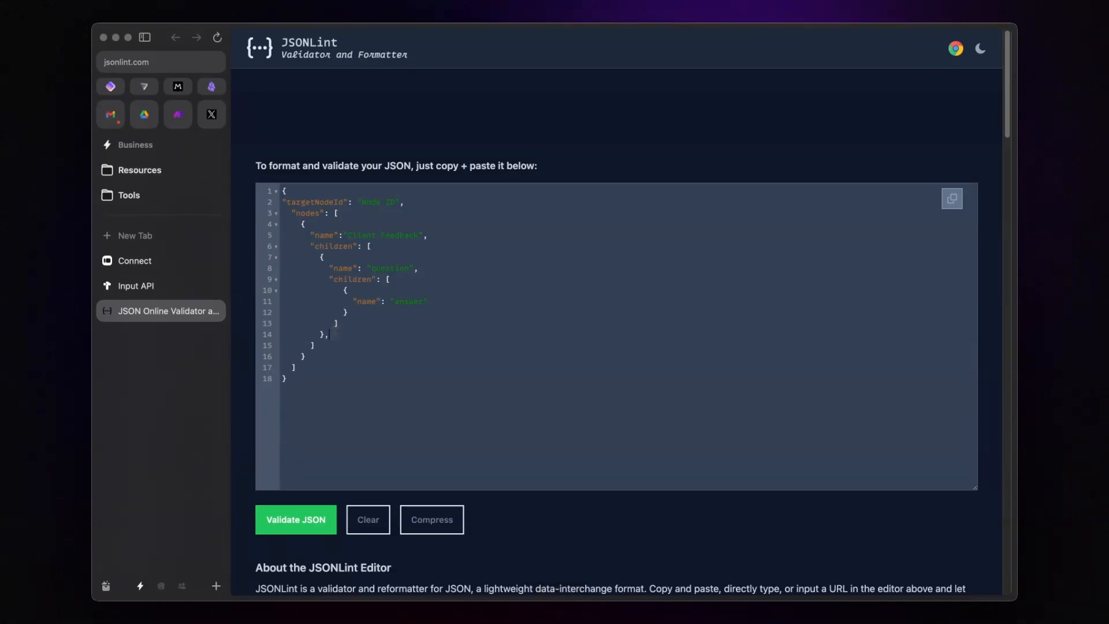
key(super+v)
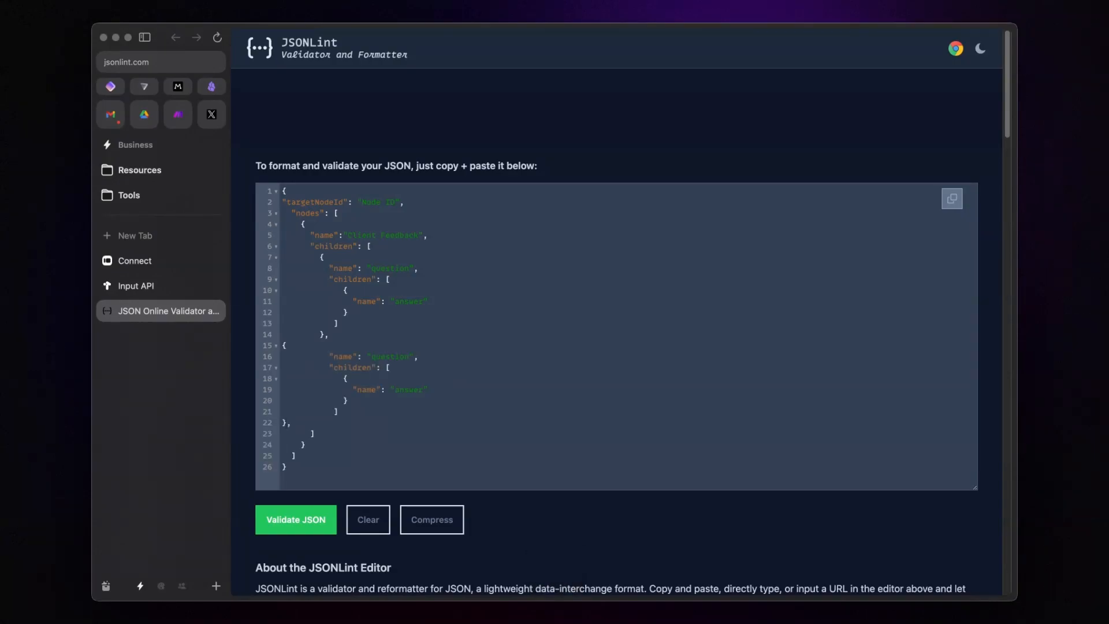
key(super+v)
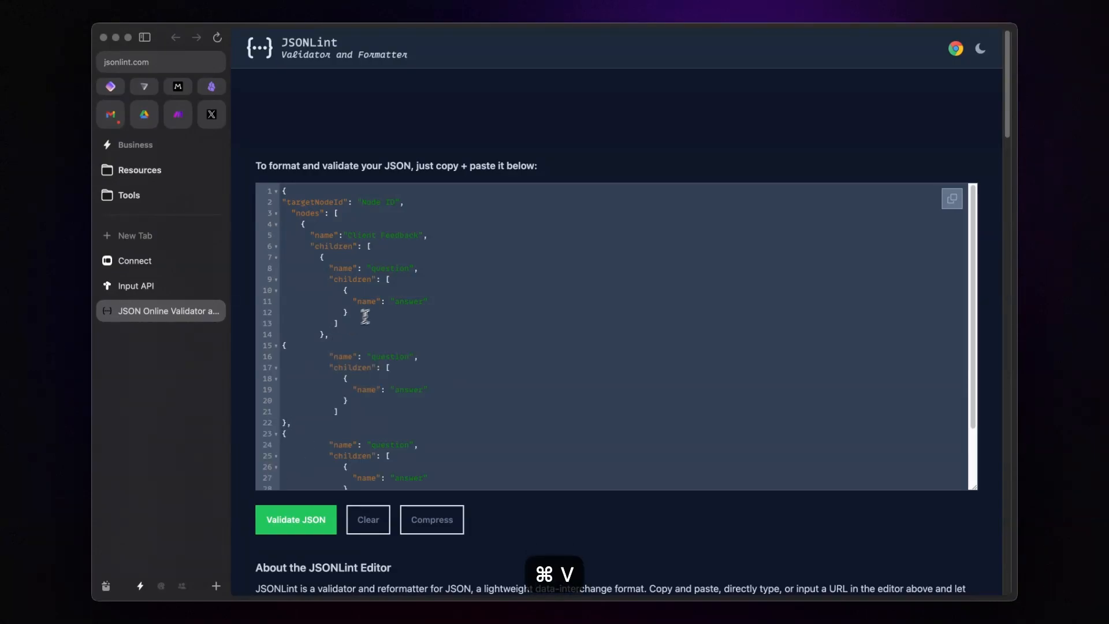
scroll(375, 341, down, 3)
scroll(364, 437, up, 2)
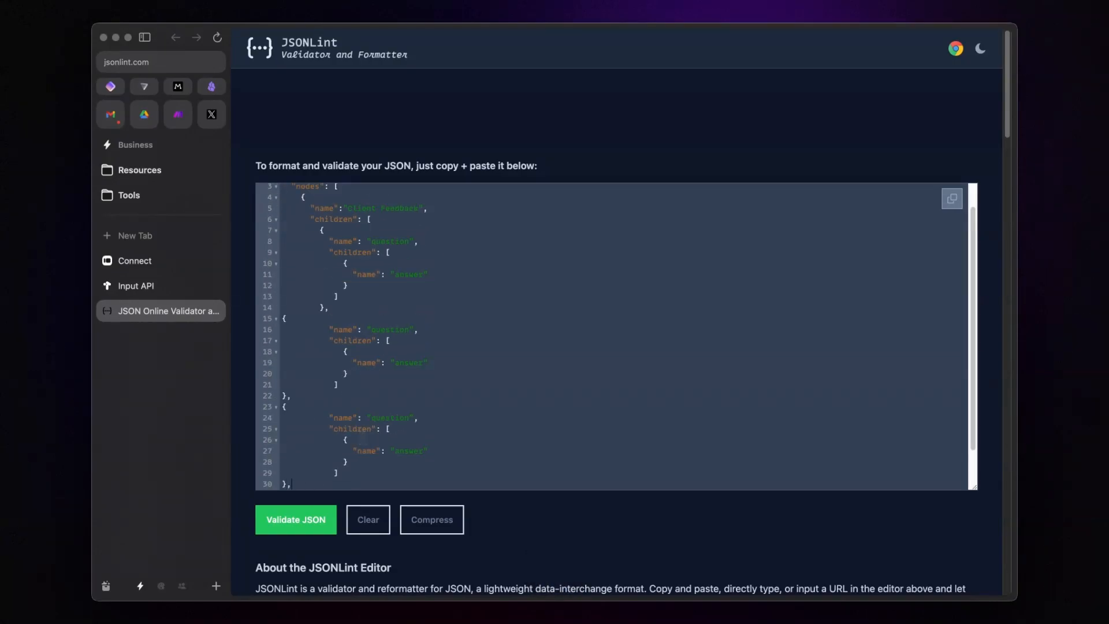
key(super+v)
scroll(442, 431, down, 4)
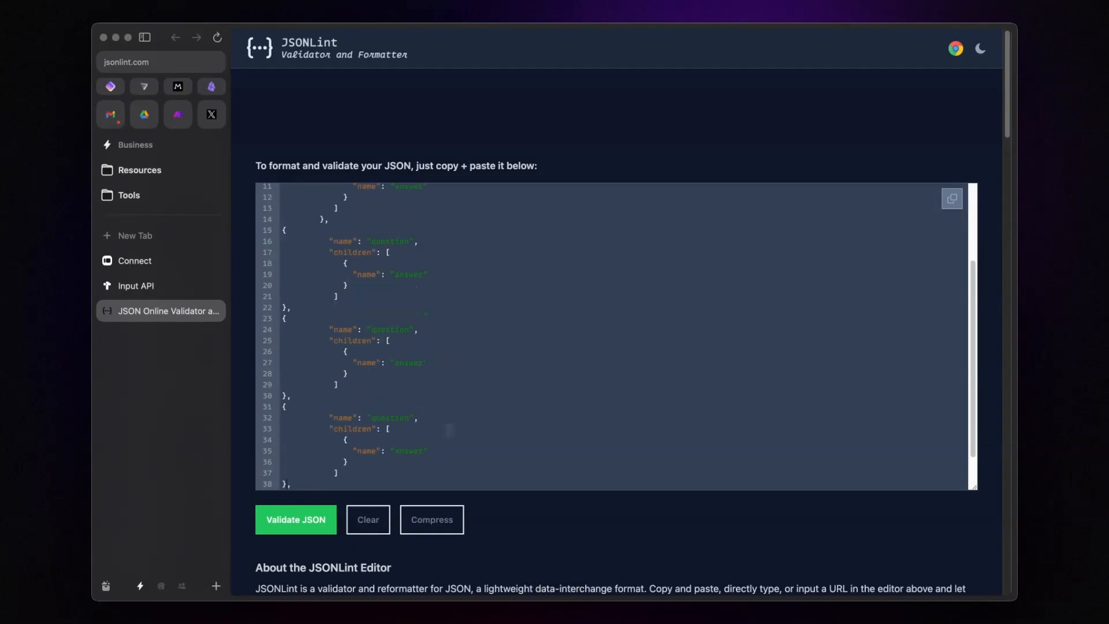
key(super+v)
scroll(448, 430, down, 4)
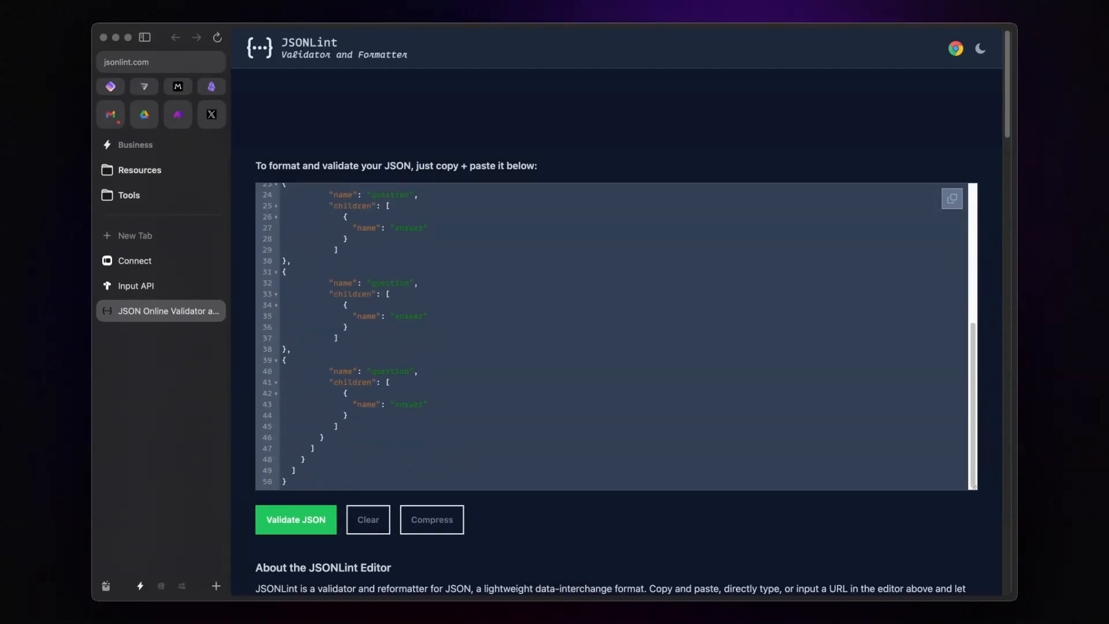
scroll(450, 432, down, 3)
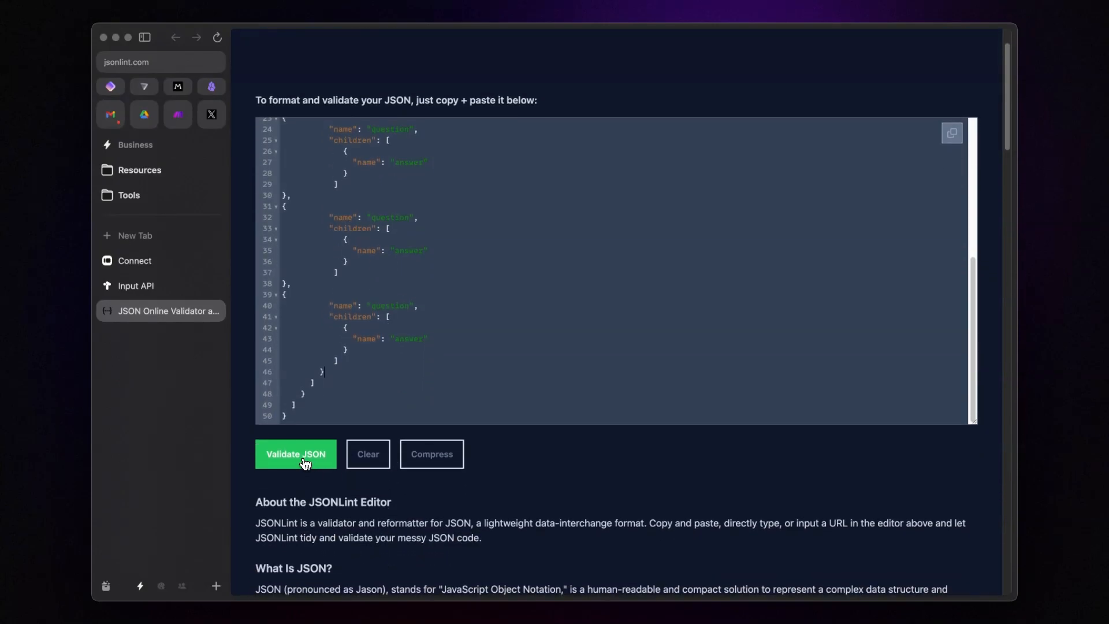
Step: Validate the 50-line JSON in JSONLint and copy it
click(303, 462)
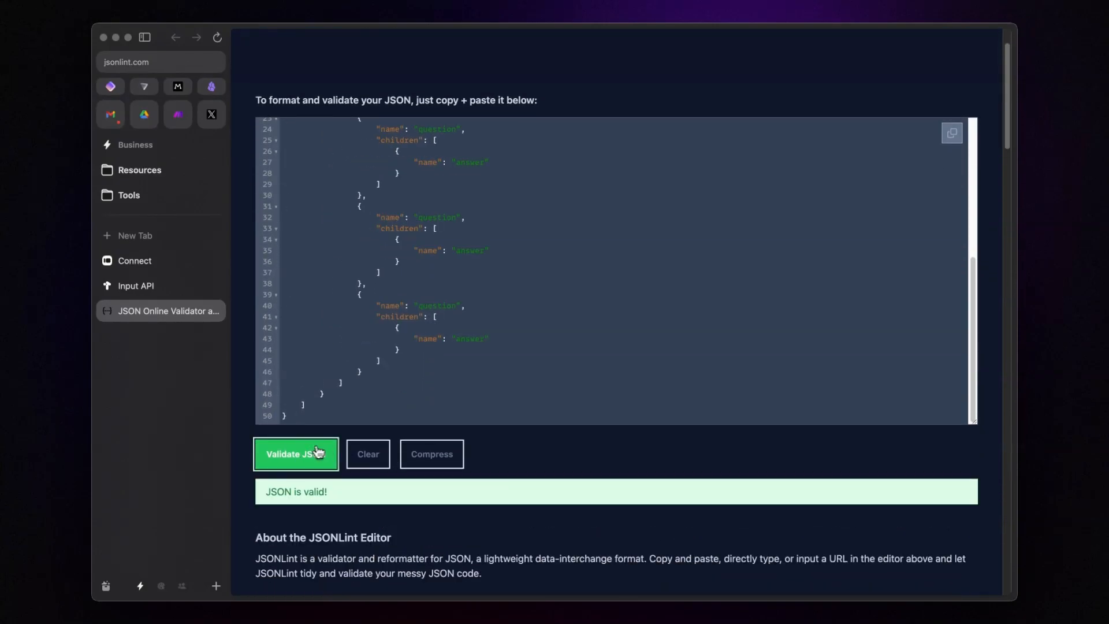
click(953, 138)
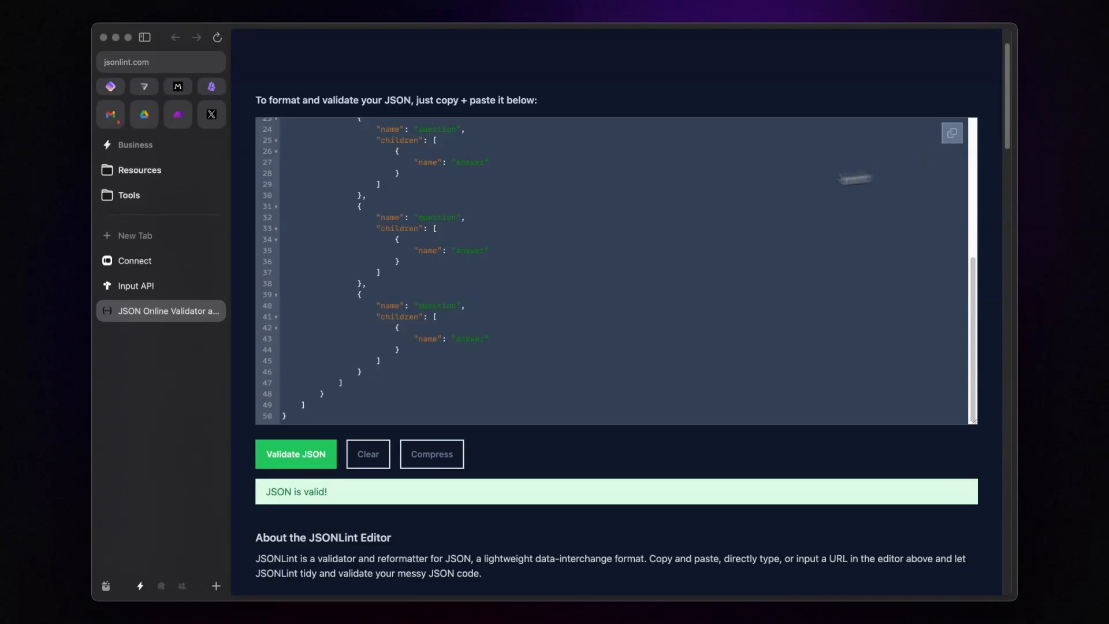
click(178, 114)
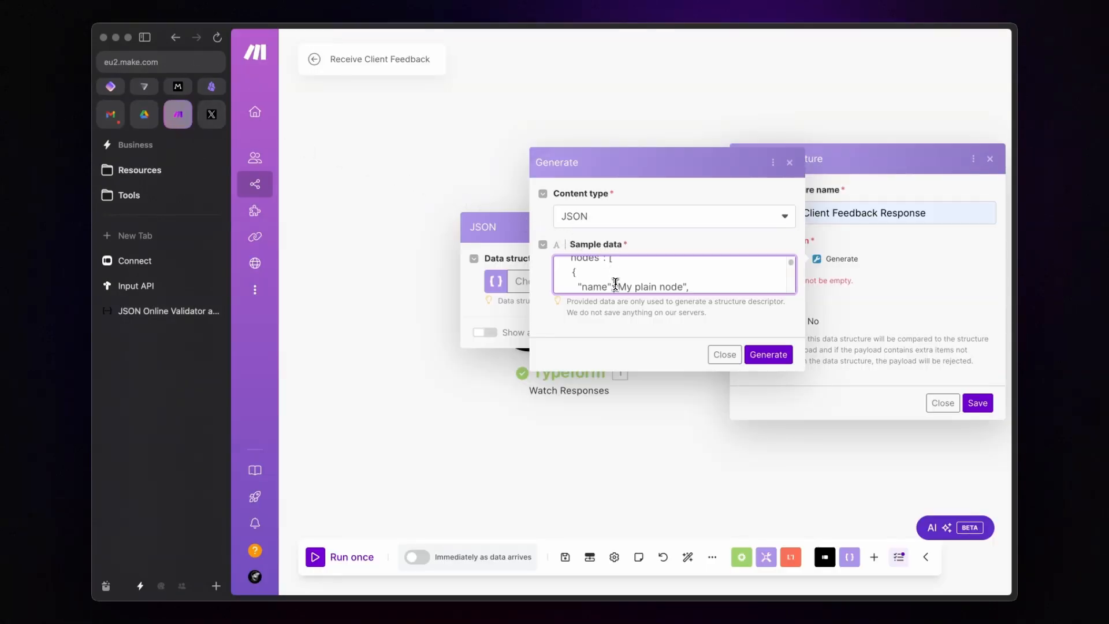
Step: Replace the sample data with the validated JSON, then generate and save the YT Tana Client Feedback Response structure
key(super+a)
key(super+v)
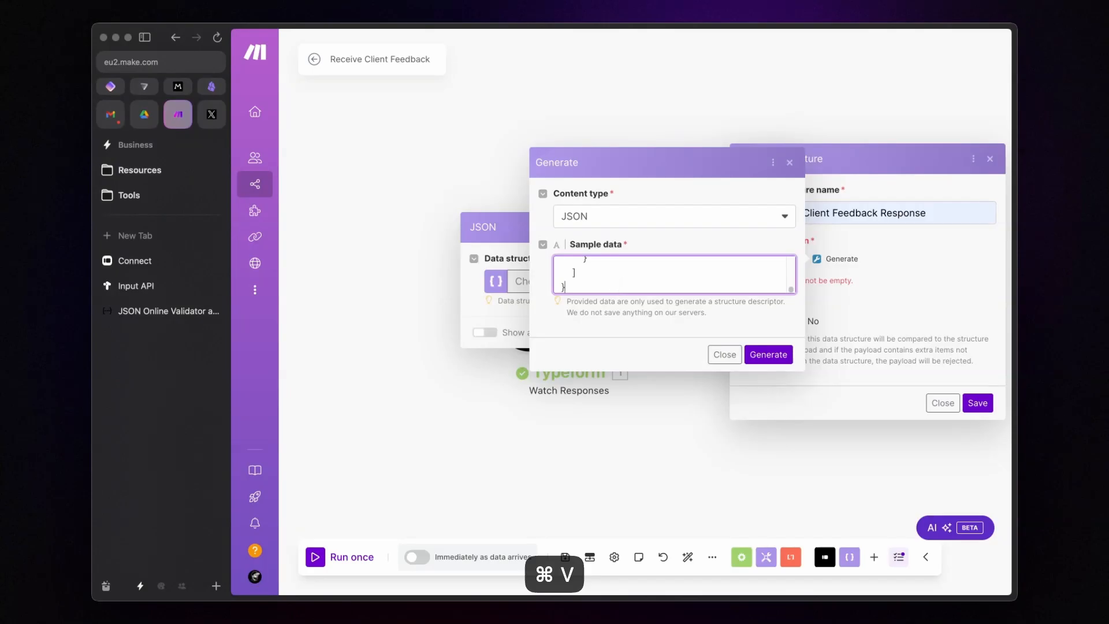
click(773, 354)
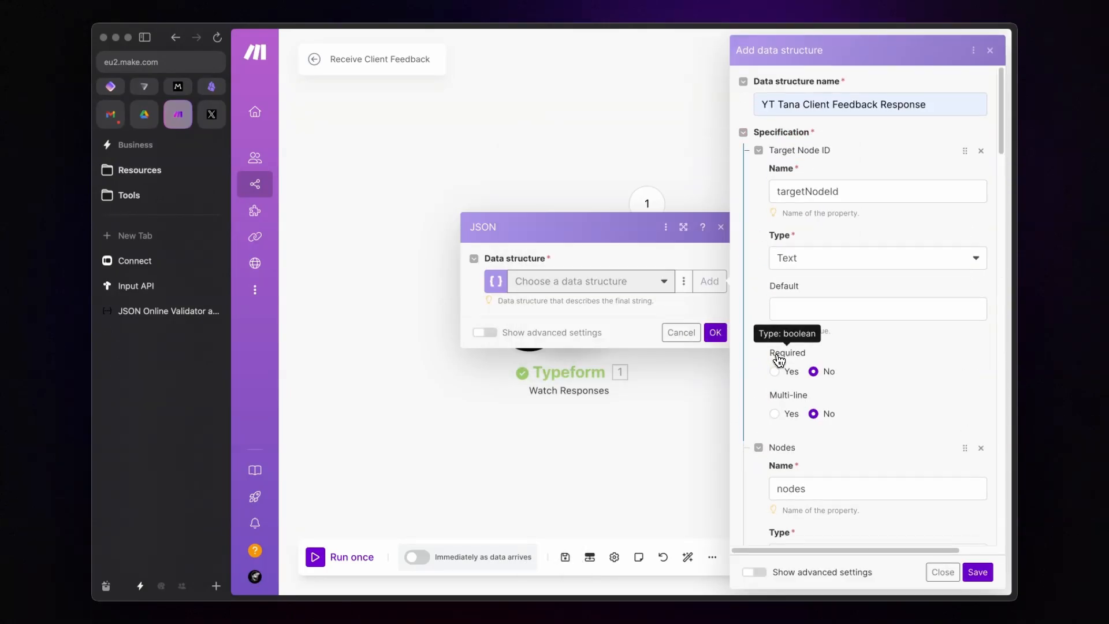
click(977, 572)
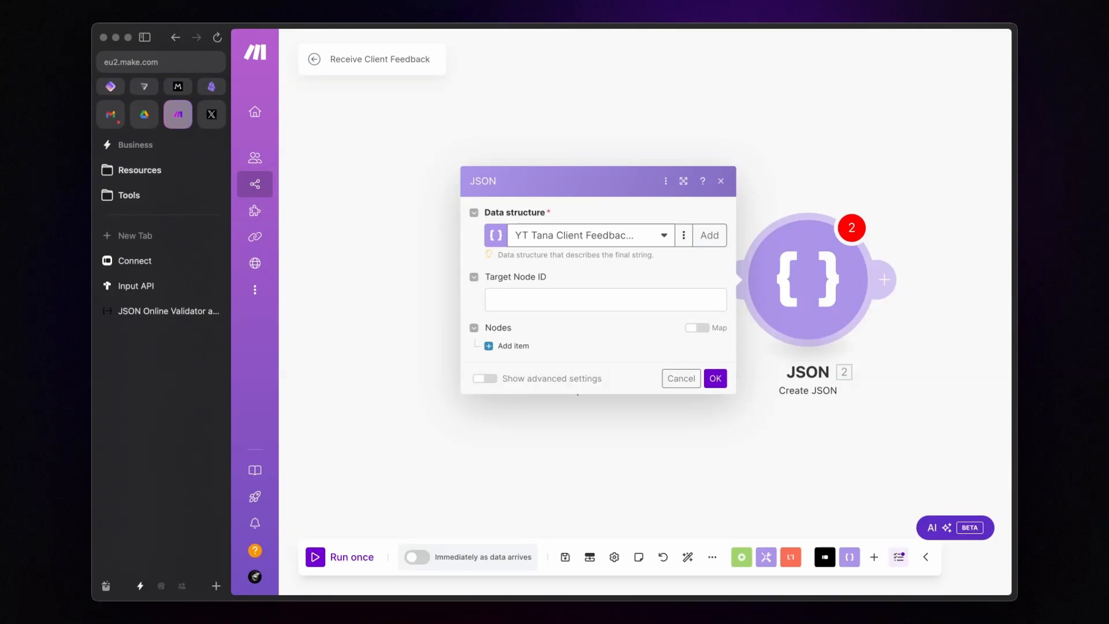
Step: Map the hidden node_id into Target Node ID and add a first node named 'Client Feedback'
click(614, 300)
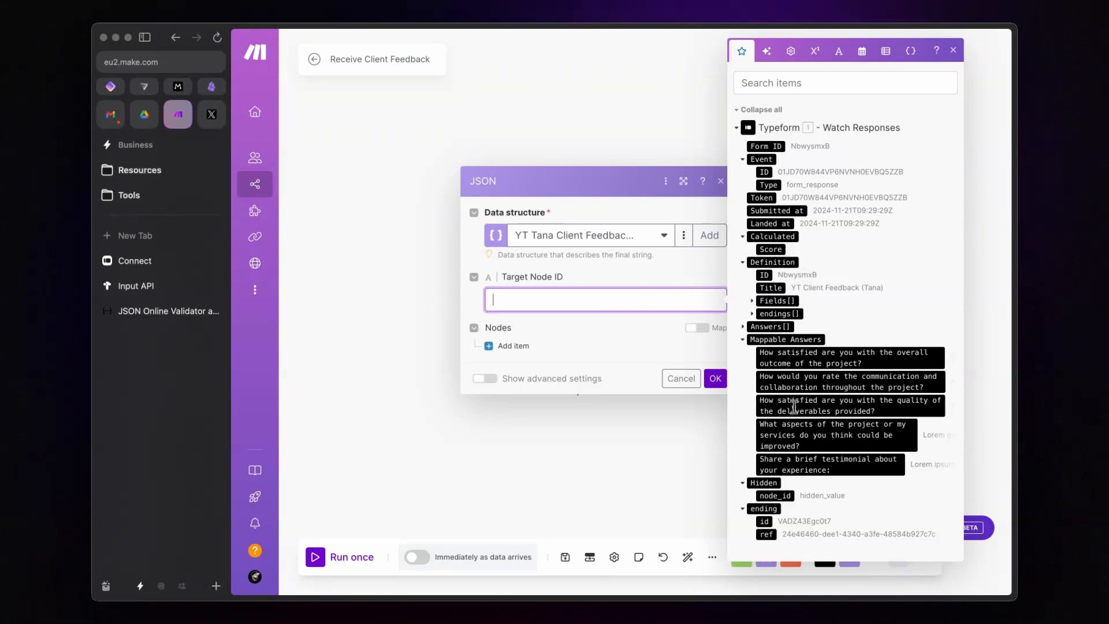
click(787, 498)
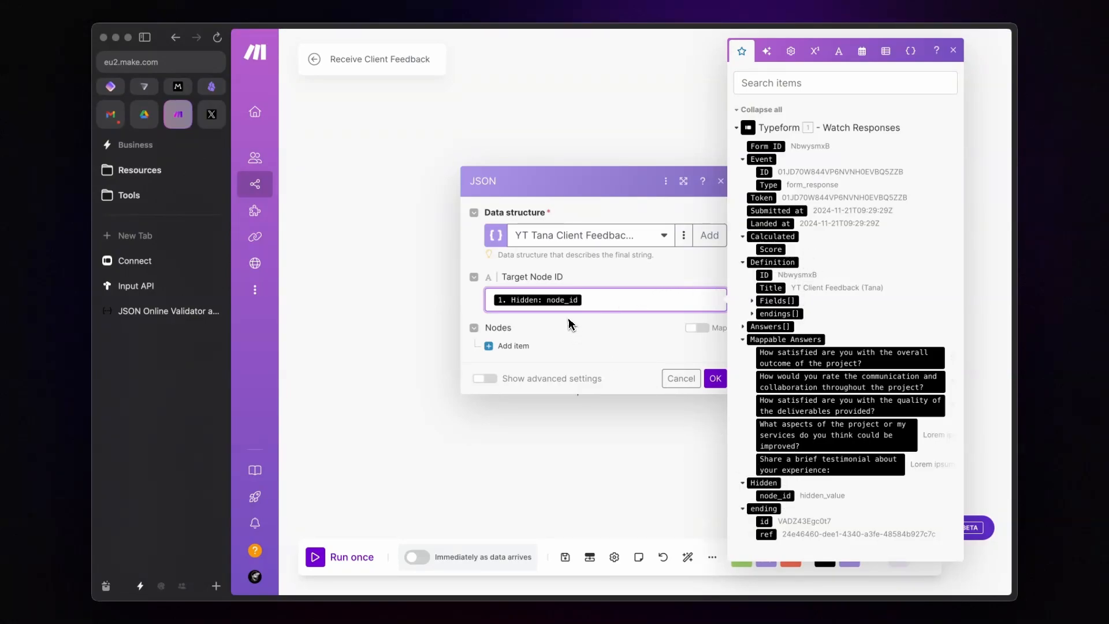
click(569, 337)
click(515, 346)
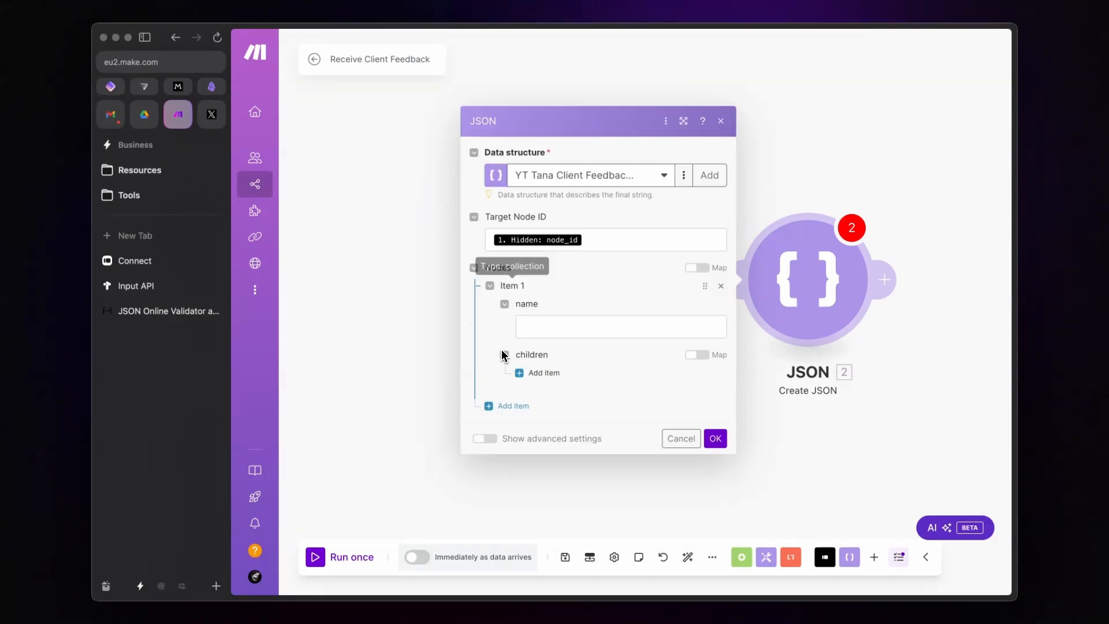
click(584, 328)
text(Client )
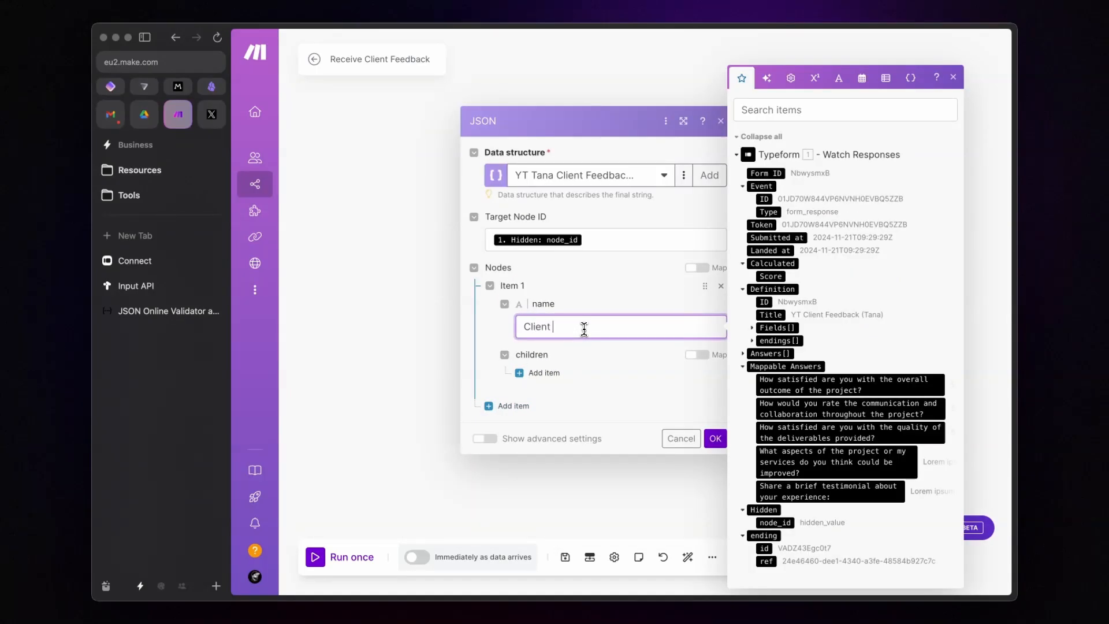
text(Feedback)
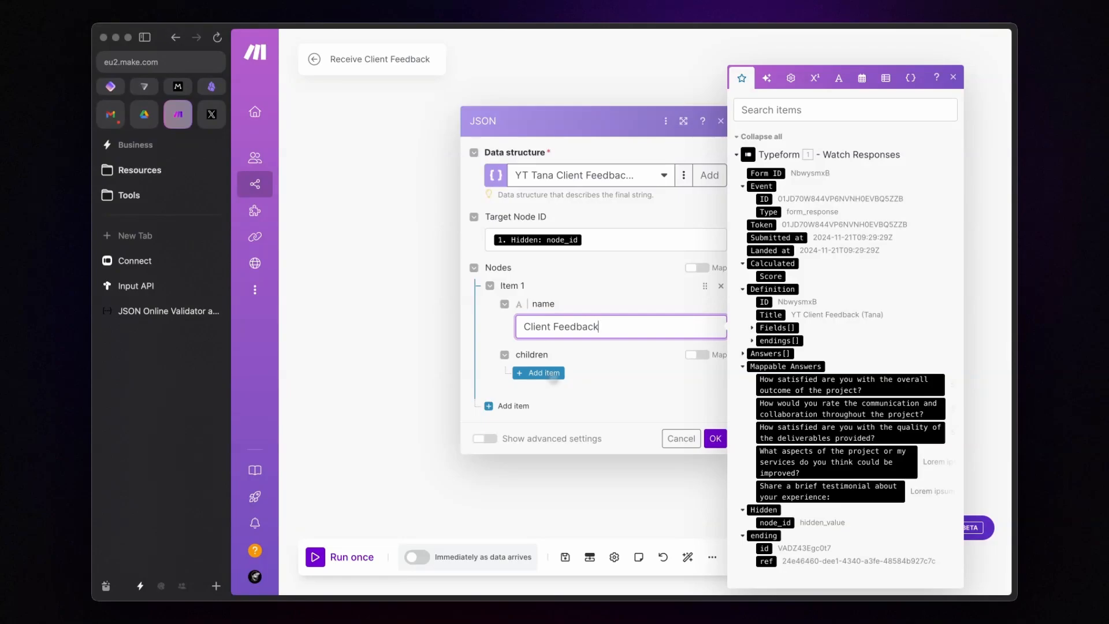
Step: Add an 'Overall Satisfaction' child whose answer child maps the overall satisfaction response
click(549, 374)
click(600, 352)
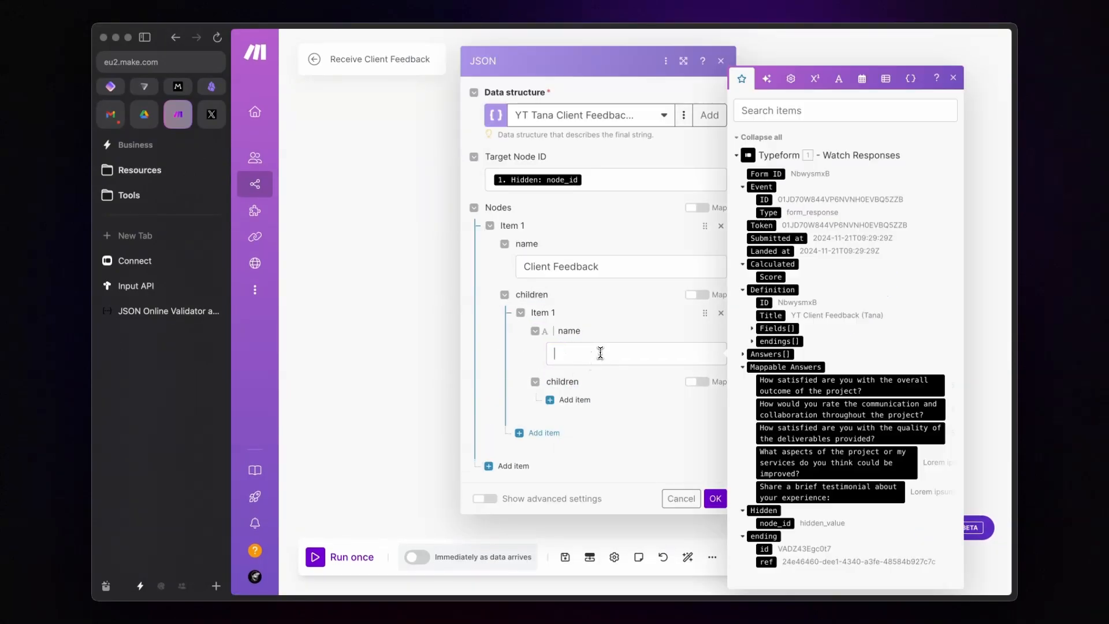
text(Overall Satisfaction)
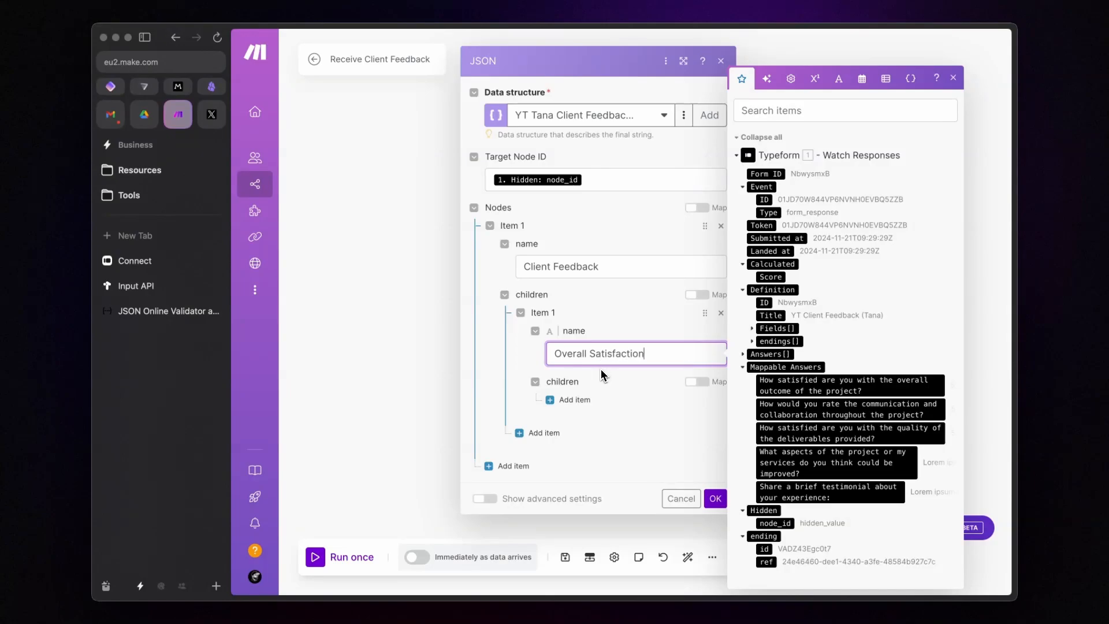
click(572, 400)
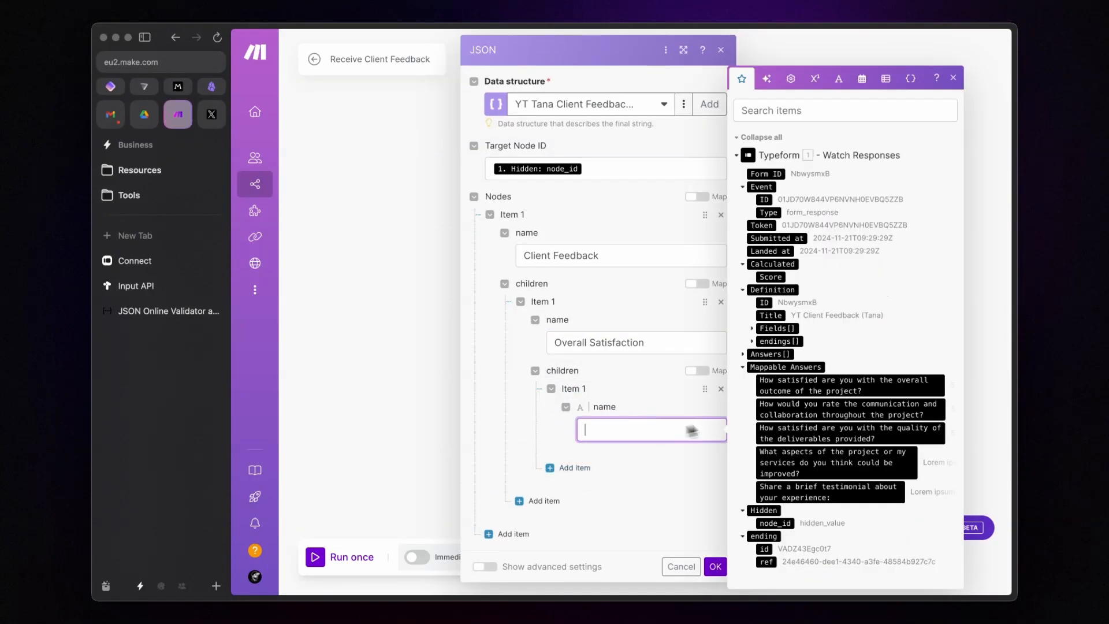
click(806, 386)
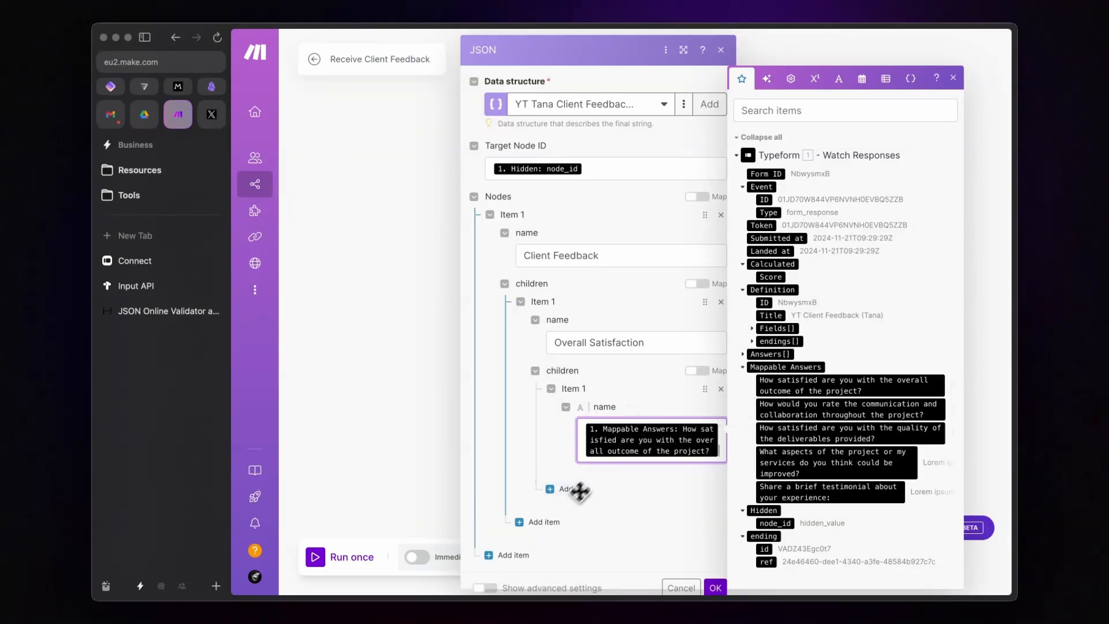
Step: Add a 'Communication and Collaboration' node with its answer child mapped to that response
click(537, 522)
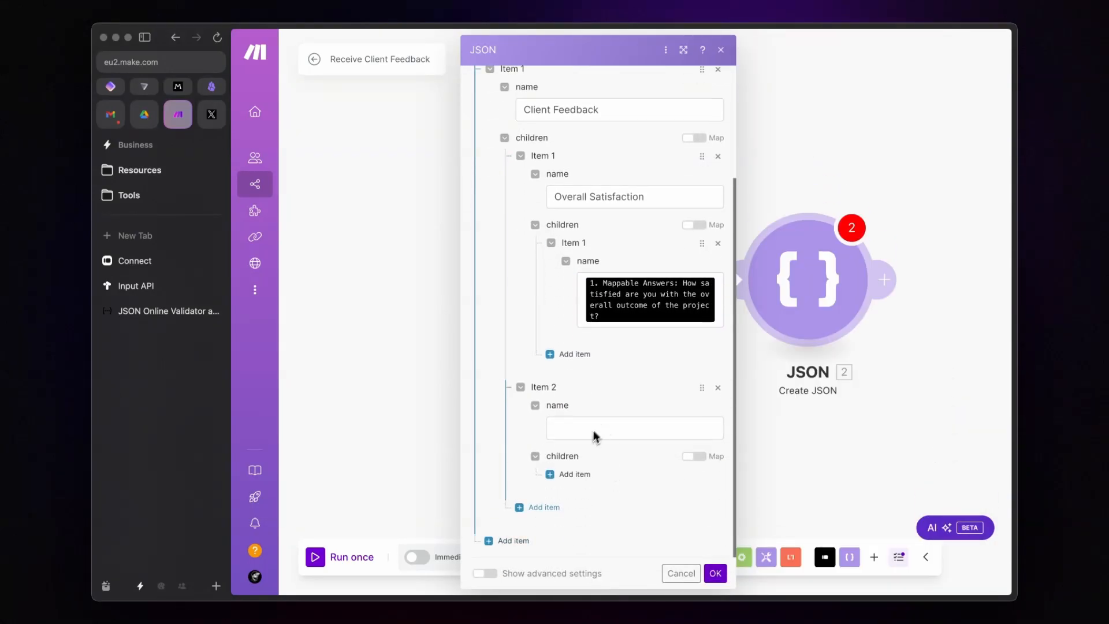
click(592, 430)
text(Communicatio)
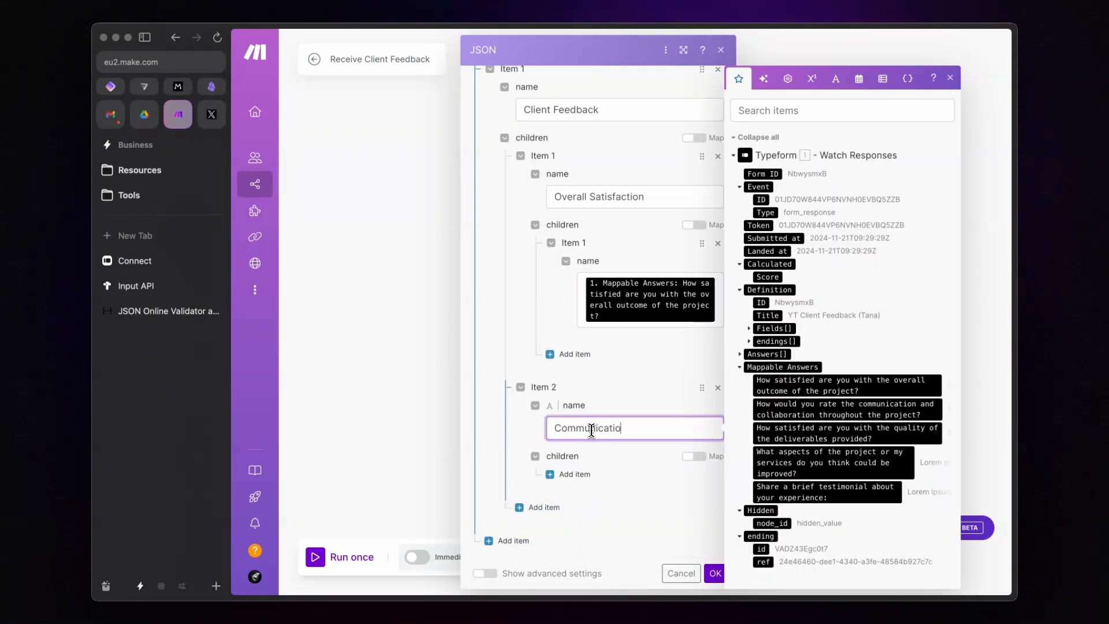
text(n and Collaboration)
click(569, 473)
scroll(577, 462, down, 2)
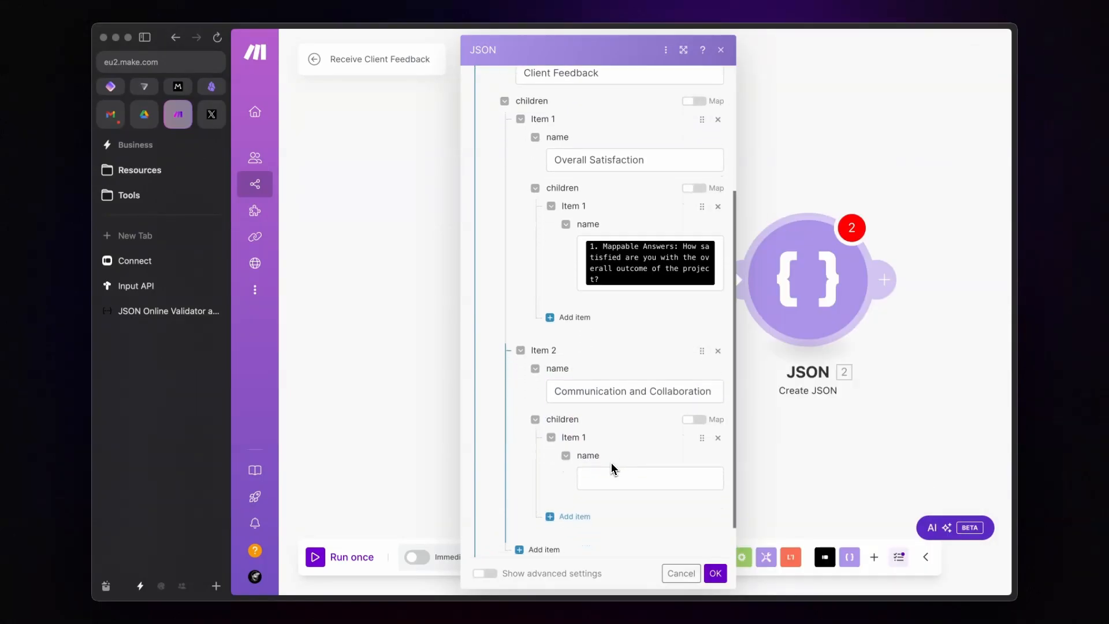
click(640, 433)
click(843, 408)
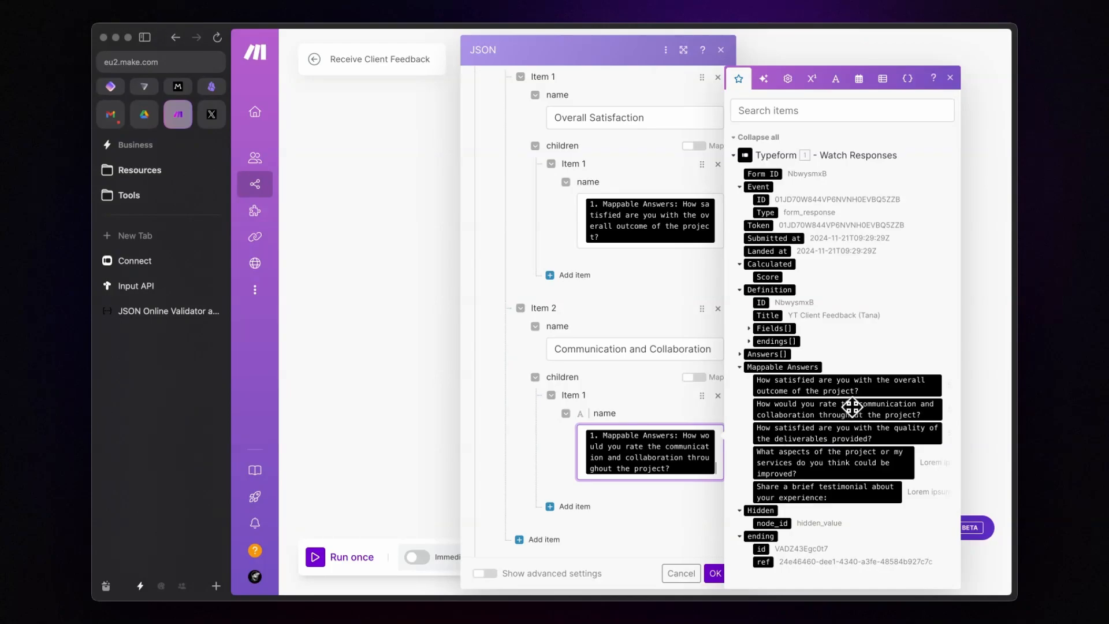
Step: Add a 'Quality of Deliverables' node with its answer child mapped to the deliverables quality response
click(540, 507)
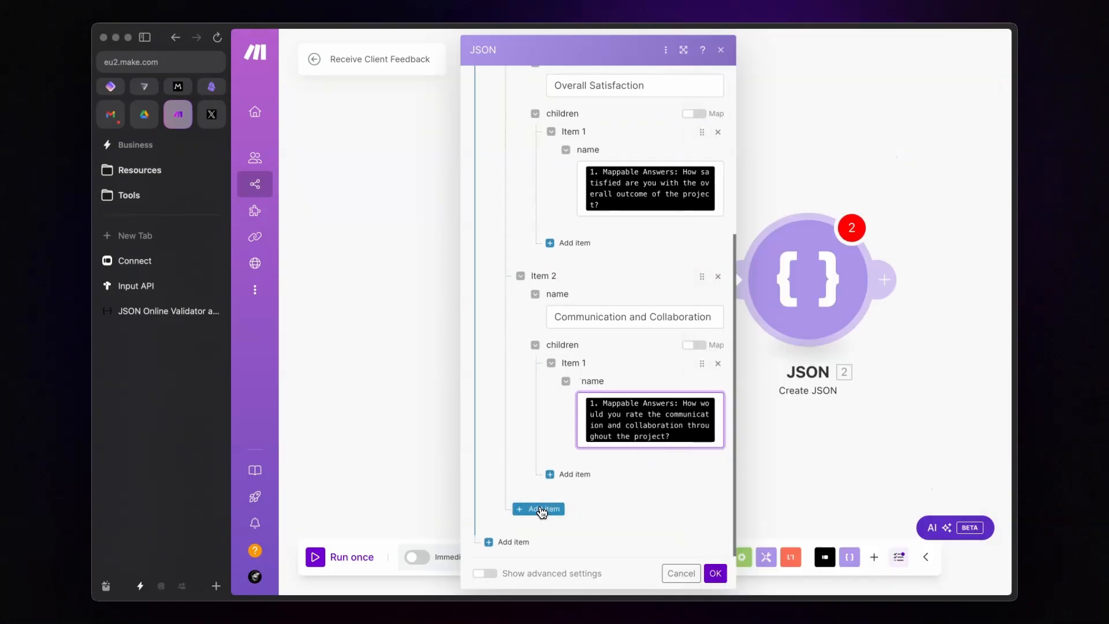
scroll(612, 425, down, 2)
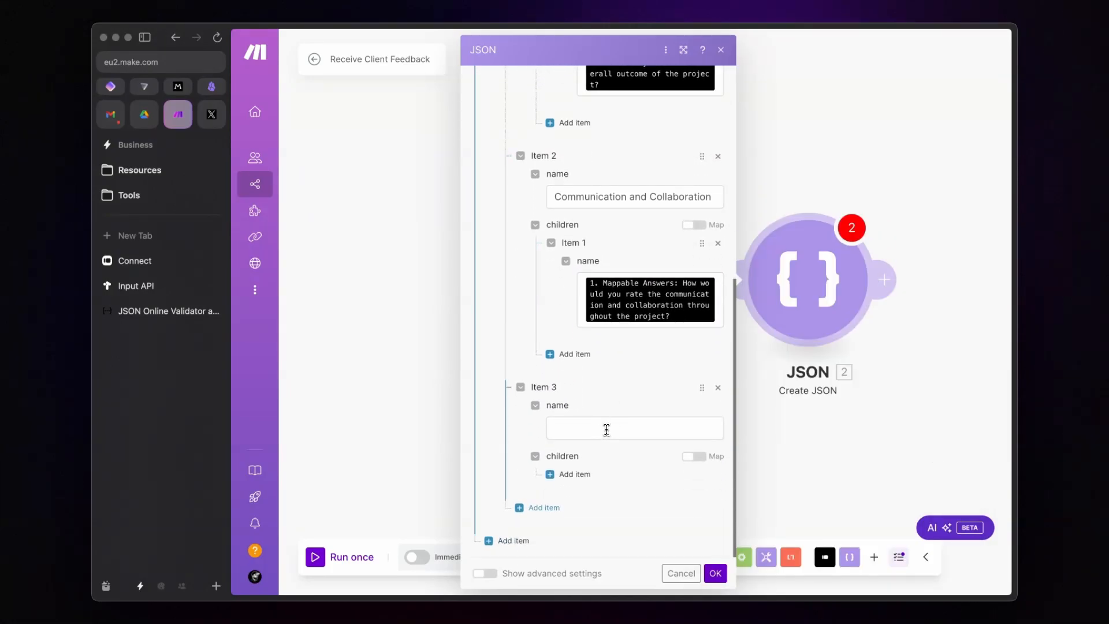
click(606, 430)
text(Quality of Deliv)
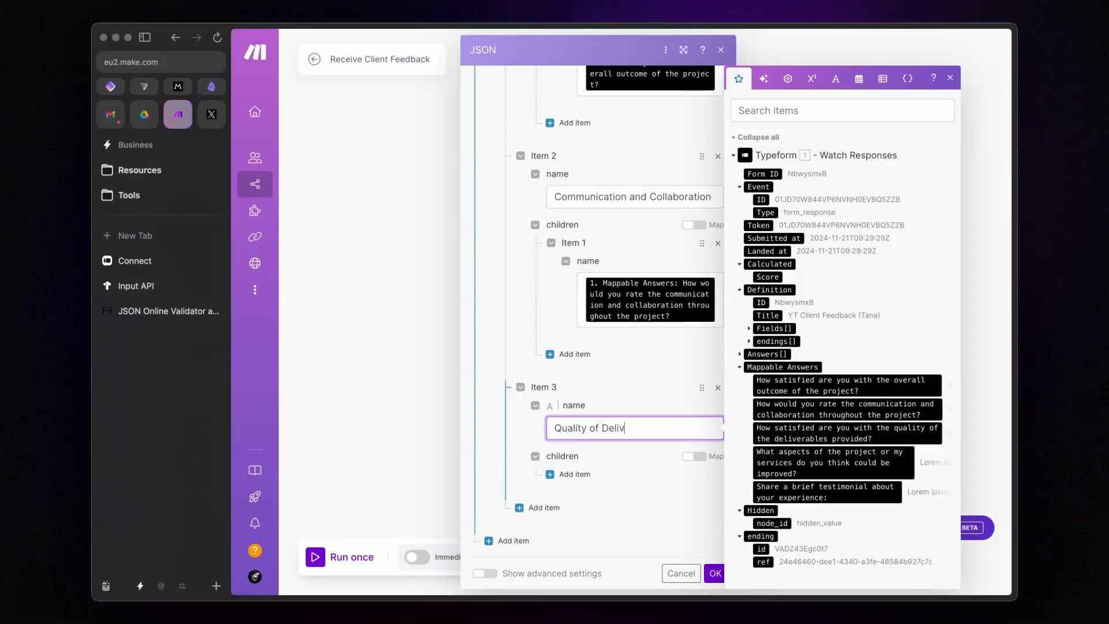
text(erables)
click(579, 475)
click(616, 513)
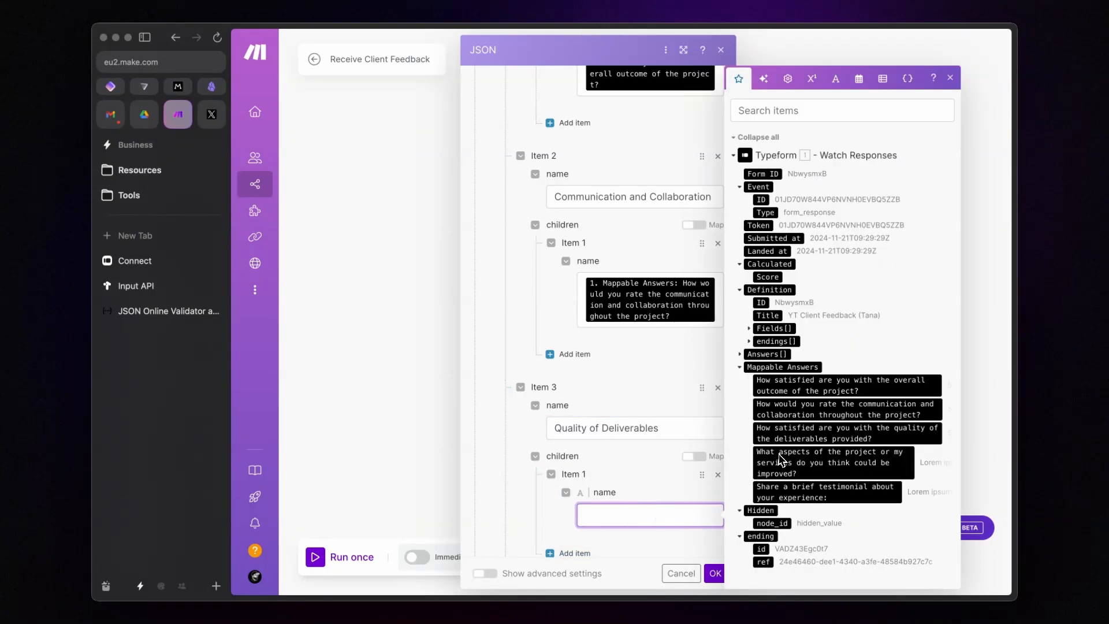
click(821, 437)
Step: Add an 'Areas of Improvements' node with its answer child mapped to the improvement suggestions
scroll(607, 473, down, 2)
click(615, 429)
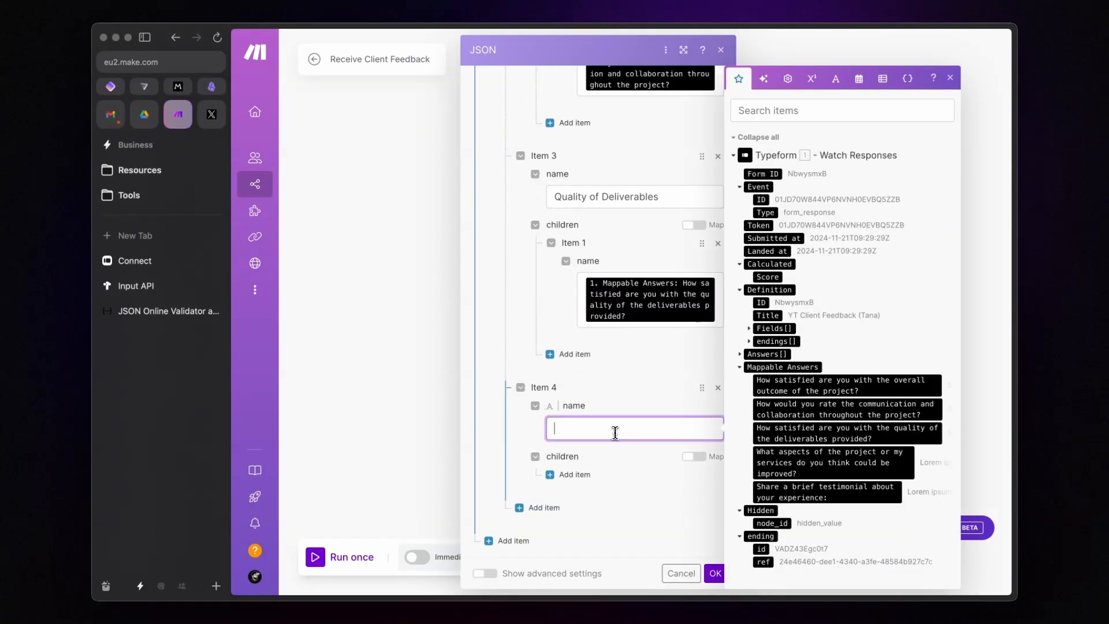
text(s of Improvements)
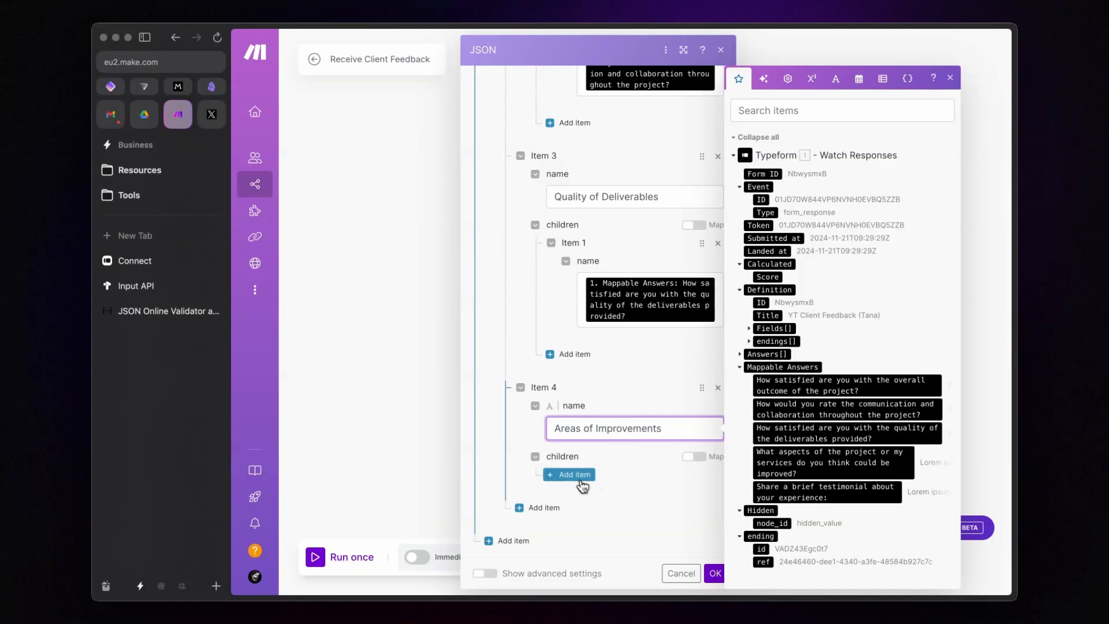
click(575, 474)
scroll(639, 448, down, 2)
click(638, 439)
click(774, 462)
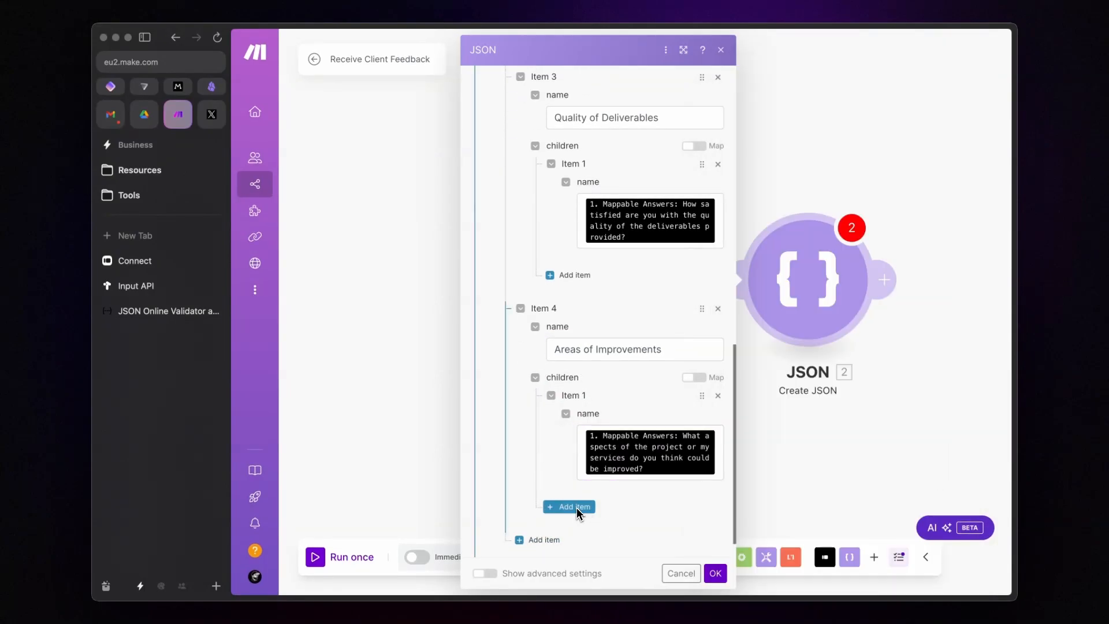
Step: Add a 'Testimonial' node with its child mapped to the testimonial answer, and close the settings
click(540, 539)
scroll(606, 473, down, 5)
click(619, 428)
text(Testimonial)
click(574, 474)
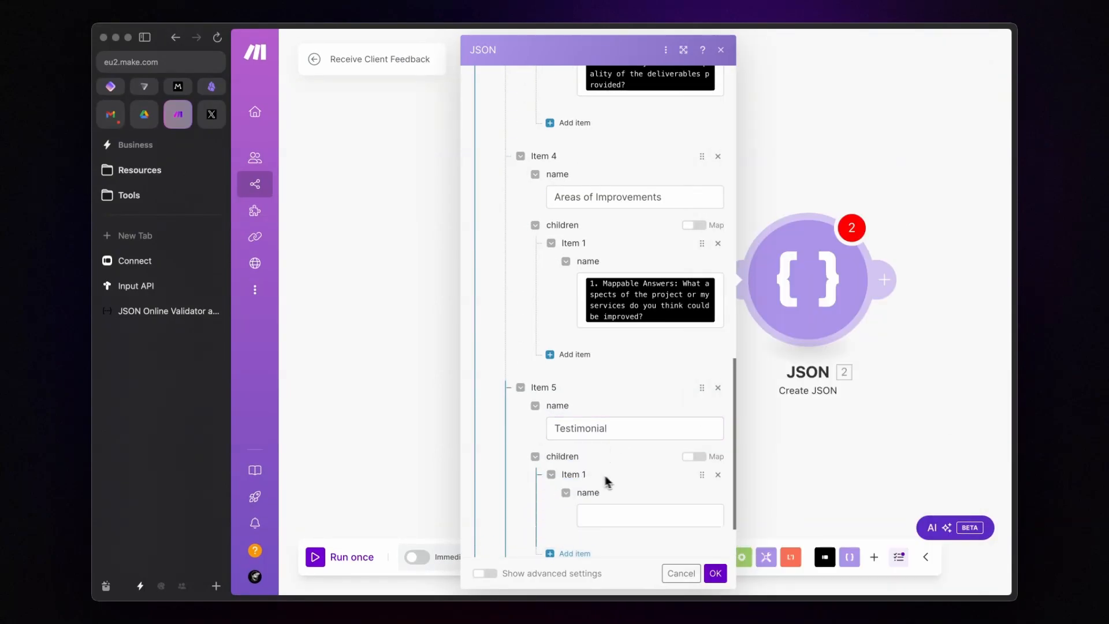
scroll(606, 482, down, 2)
click(640, 439)
click(864, 492)
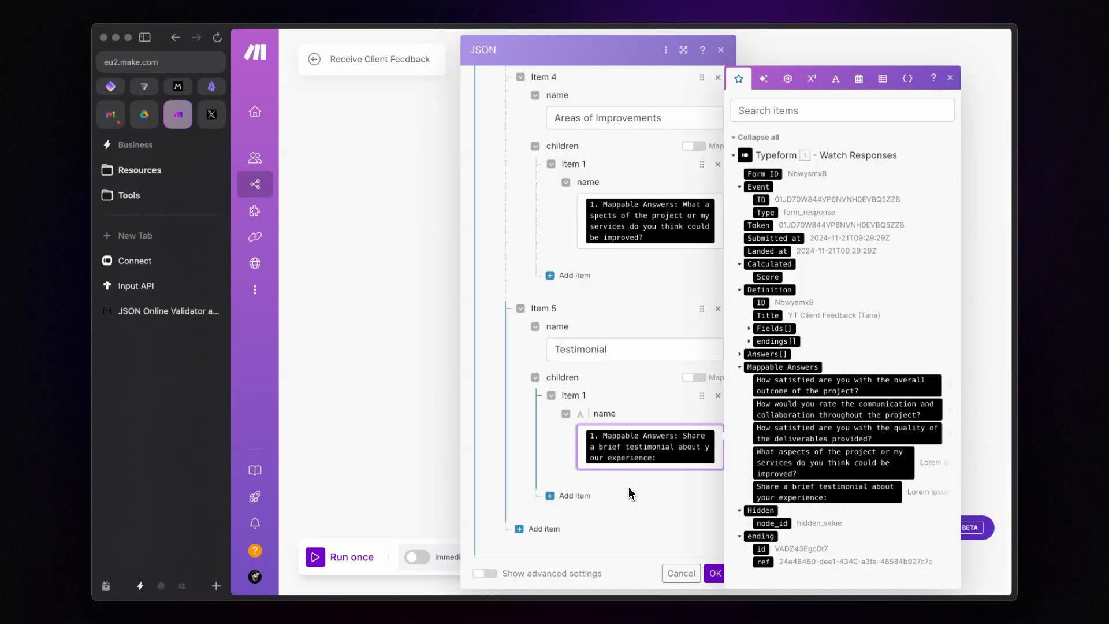
click(715, 573)
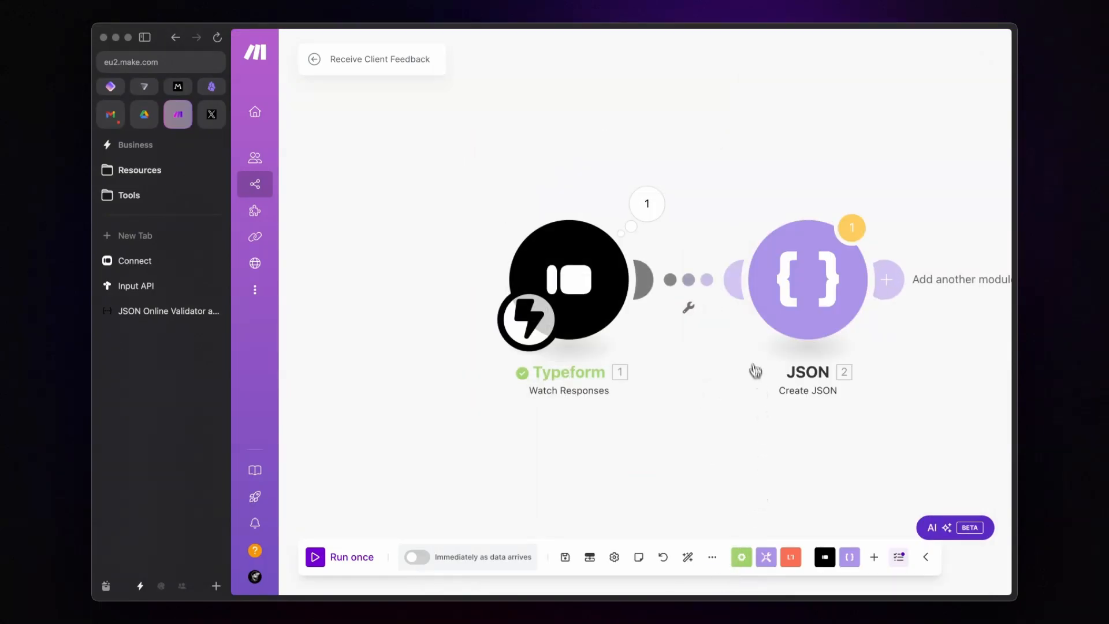
scroll(752, 354, right, 5)
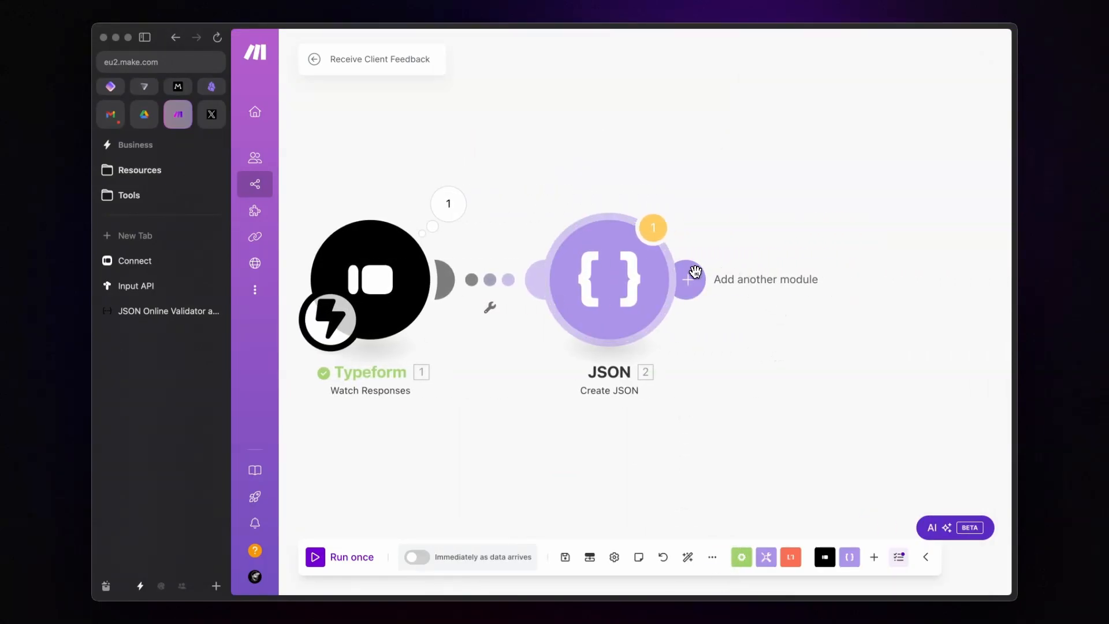
Step: Add an HTTP 'Make a request' module after the JSON module
click(693, 273)
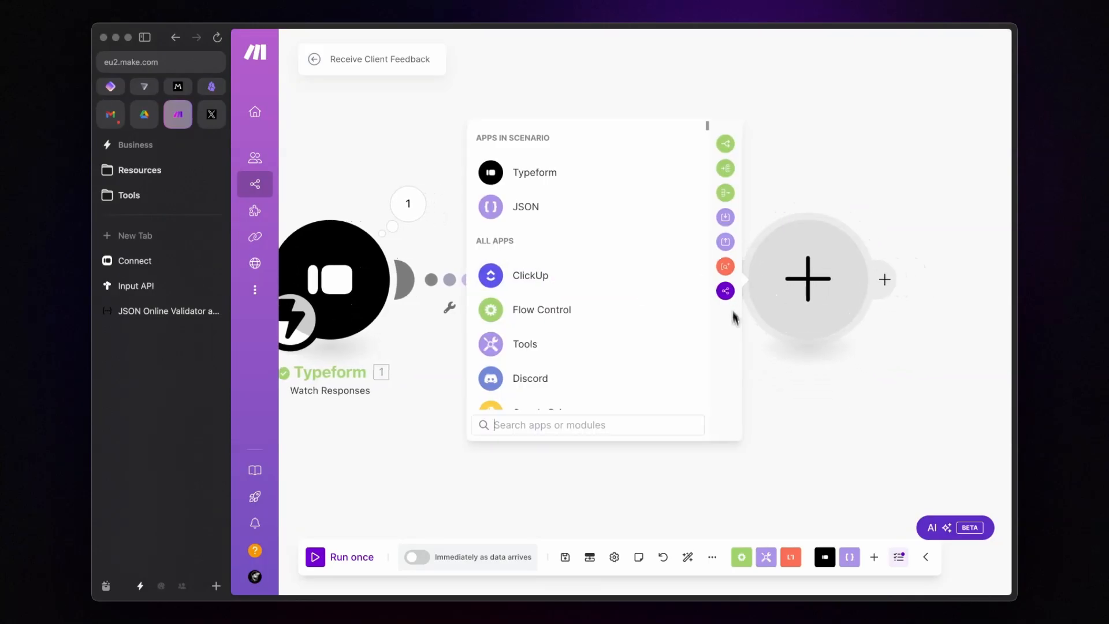
text(http)
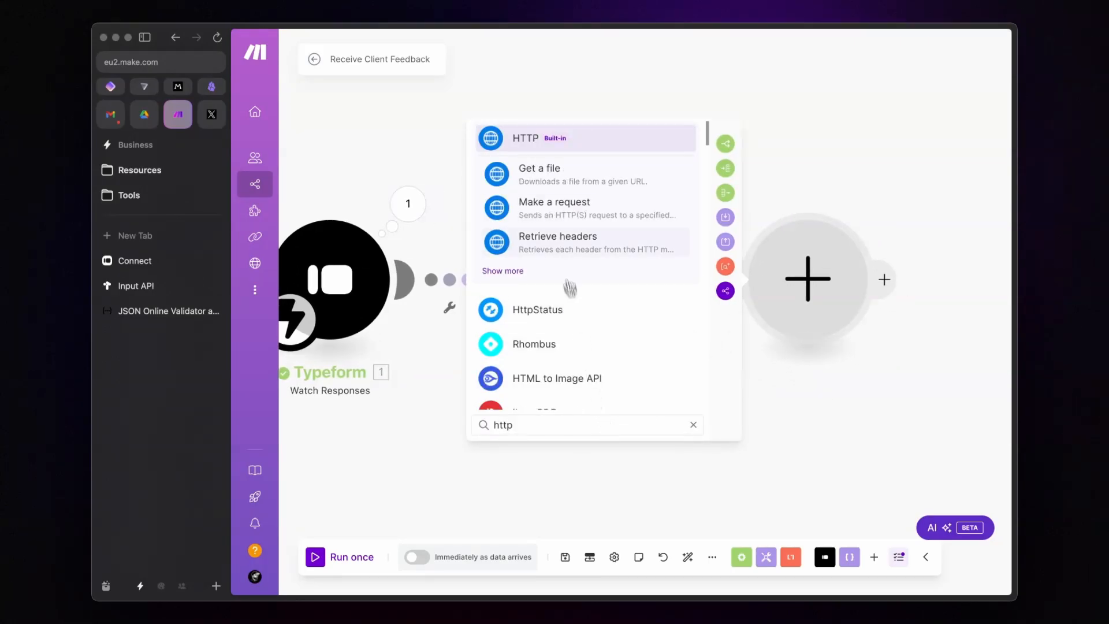
click(557, 206)
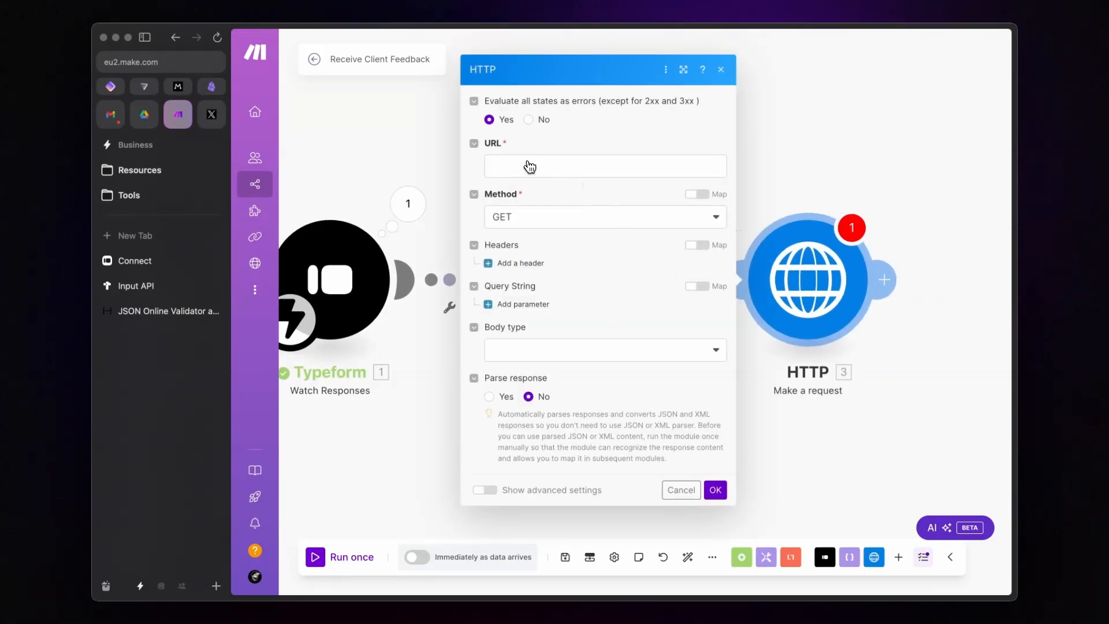
Step: Copy the addToNodeV2 endpoint URL from the Tana Input API docs
click(173, 287)
scroll(503, 231, up, 15)
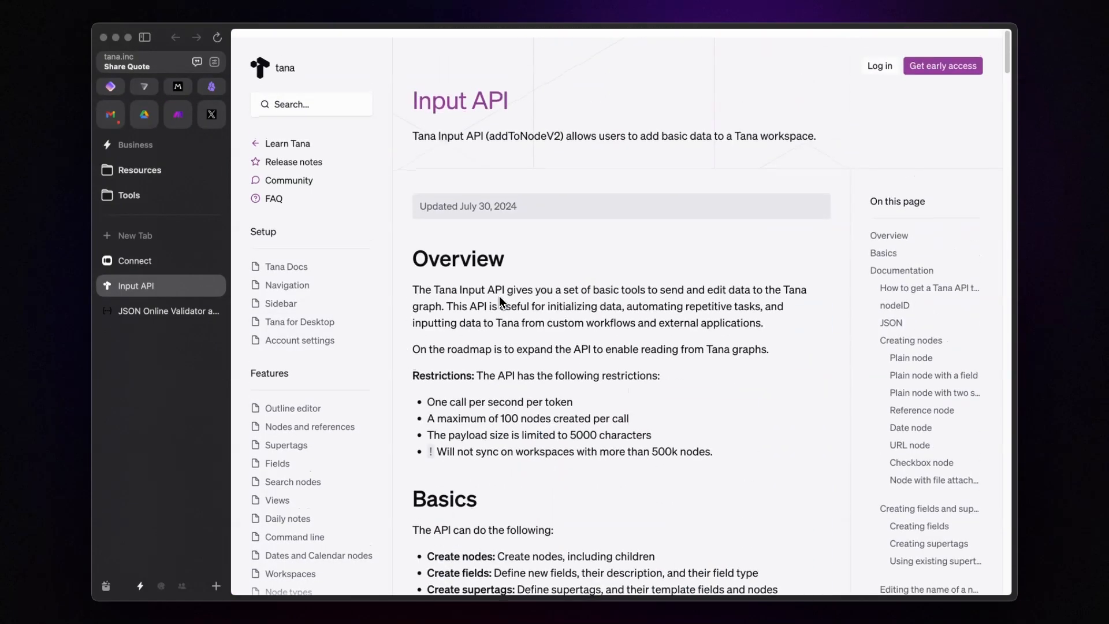
scroll(501, 260, down, 5)
click(519, 279)
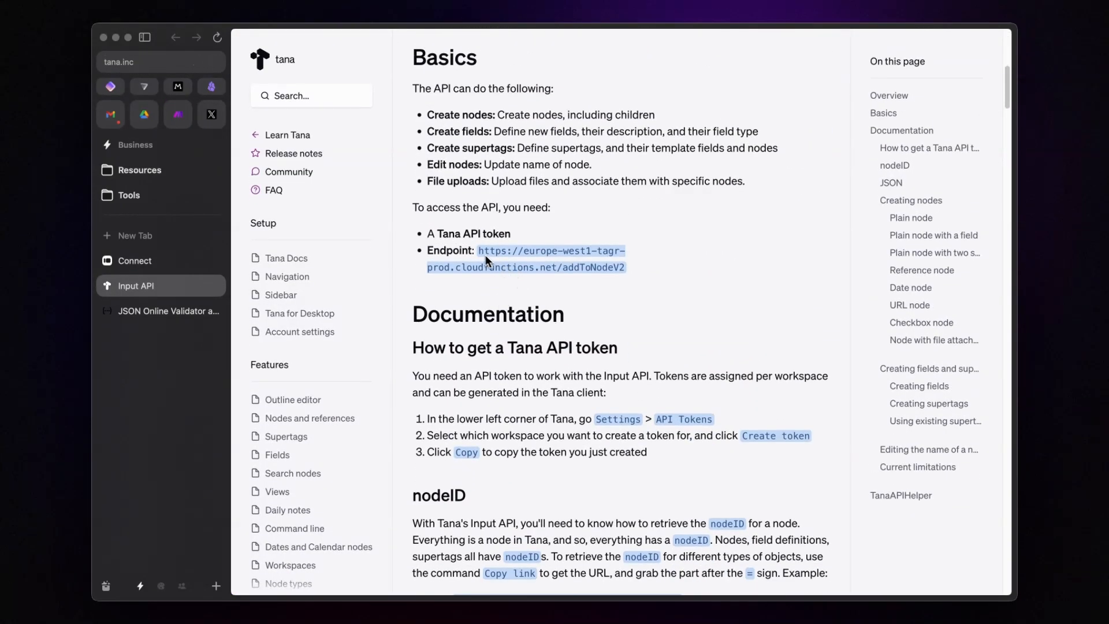
drag(478, 251, 629, 266)
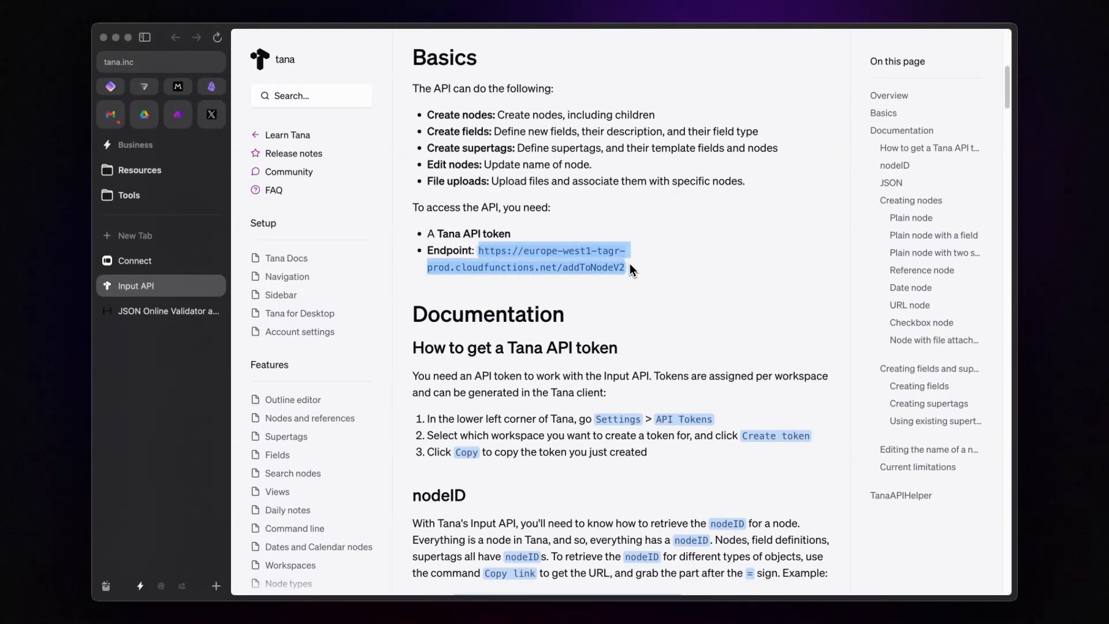
key(super+c)
click(178, 113)
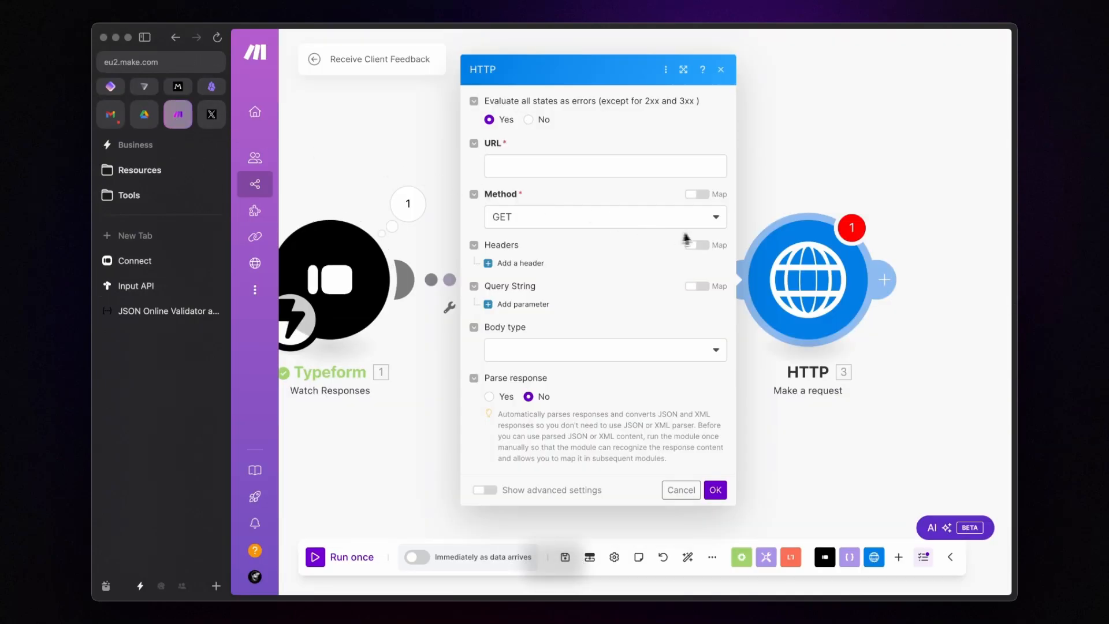
Step: Set the request URL to the addToNodeV2 endpoint with method POST
click(556, 167)
key(super+v)
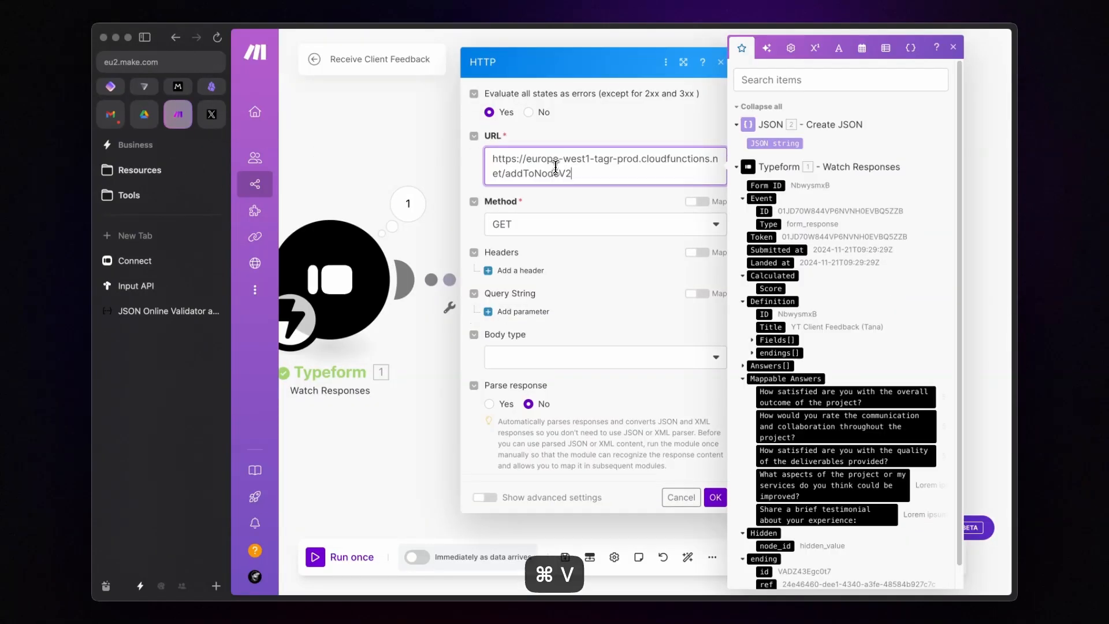
click(522, 230)
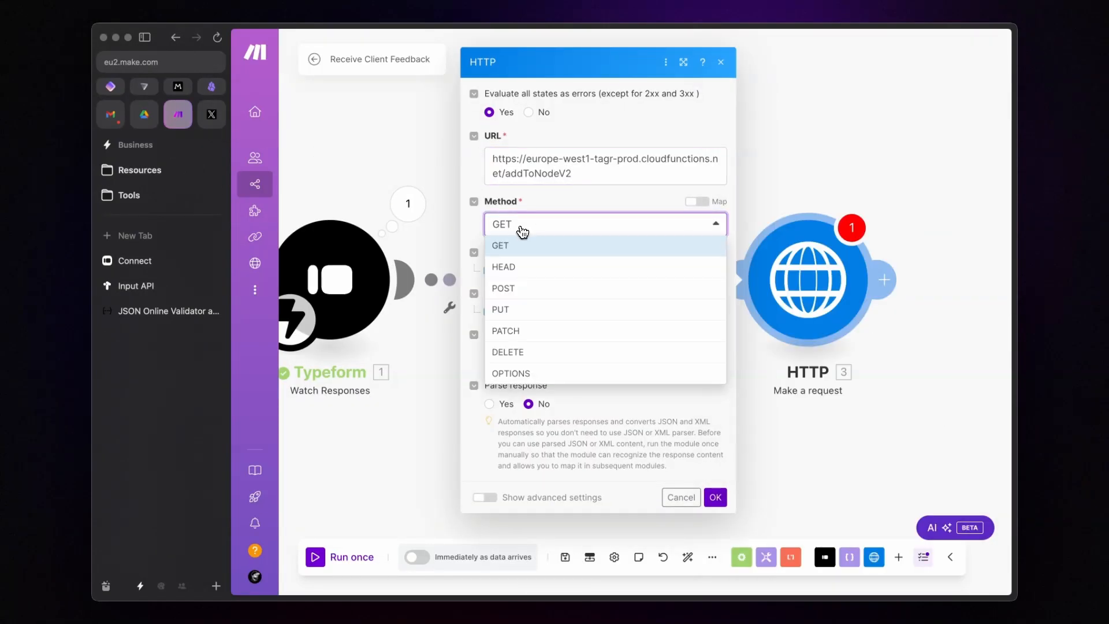
click(510, 290)
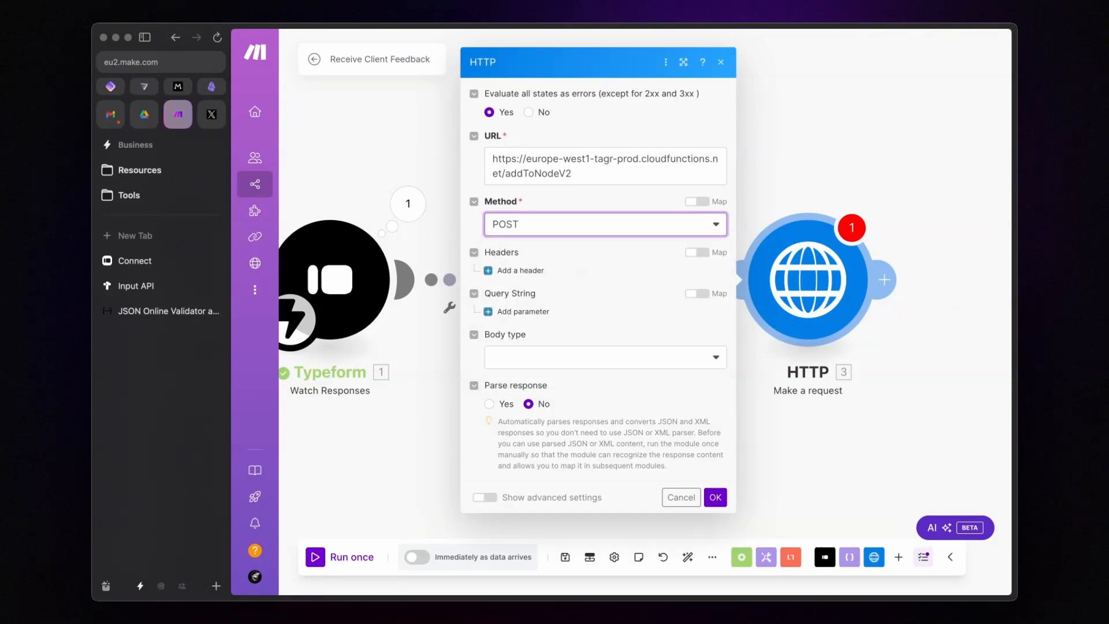
Step: Add an Authorization header of 'Bearer' plus the workspace API token copied from Tana
click(520, 270)
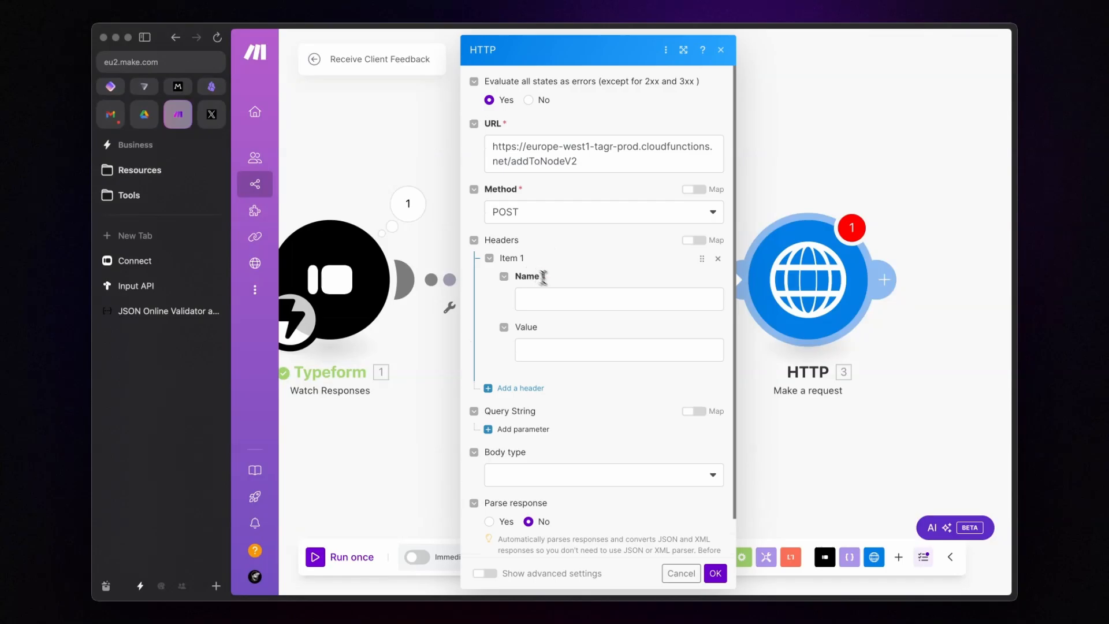
click(563, 296)
text(Authorization)
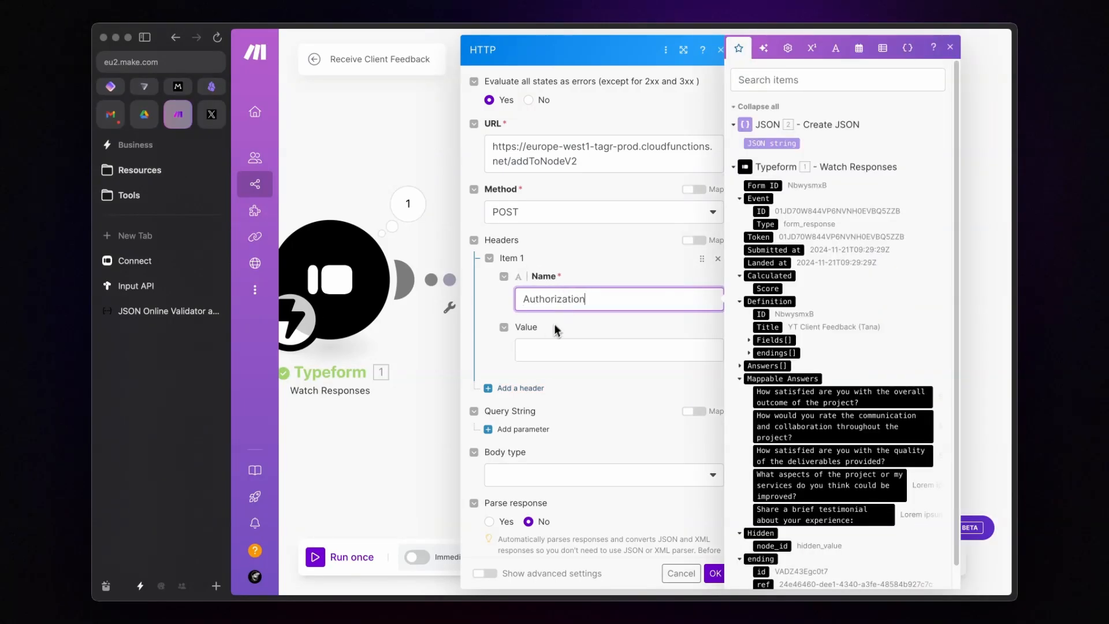
click(540, 350)
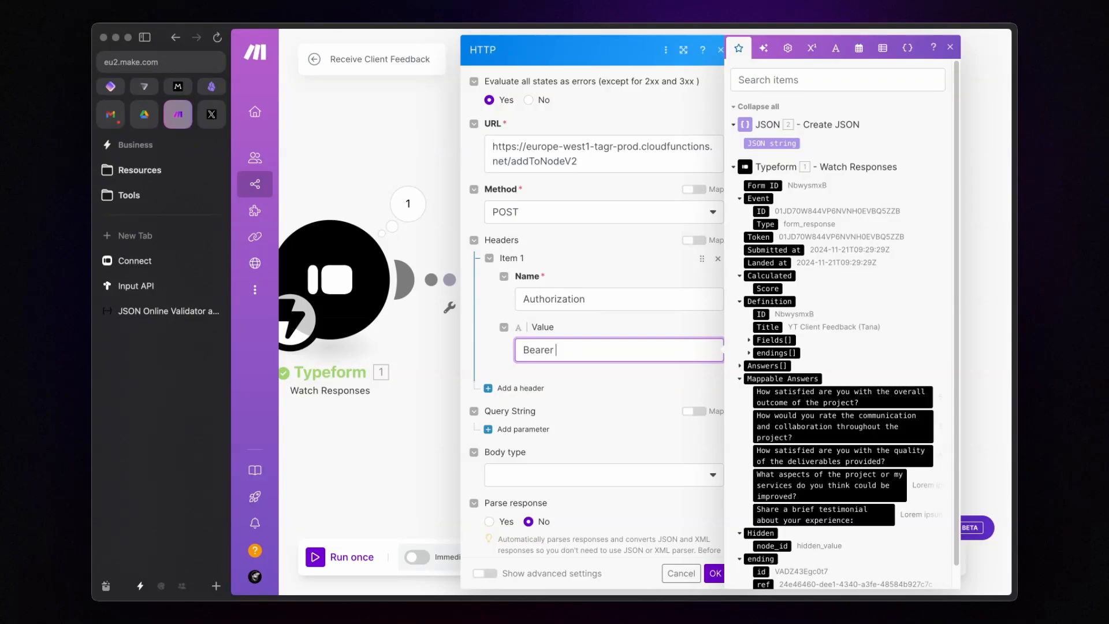
key(alt+t)
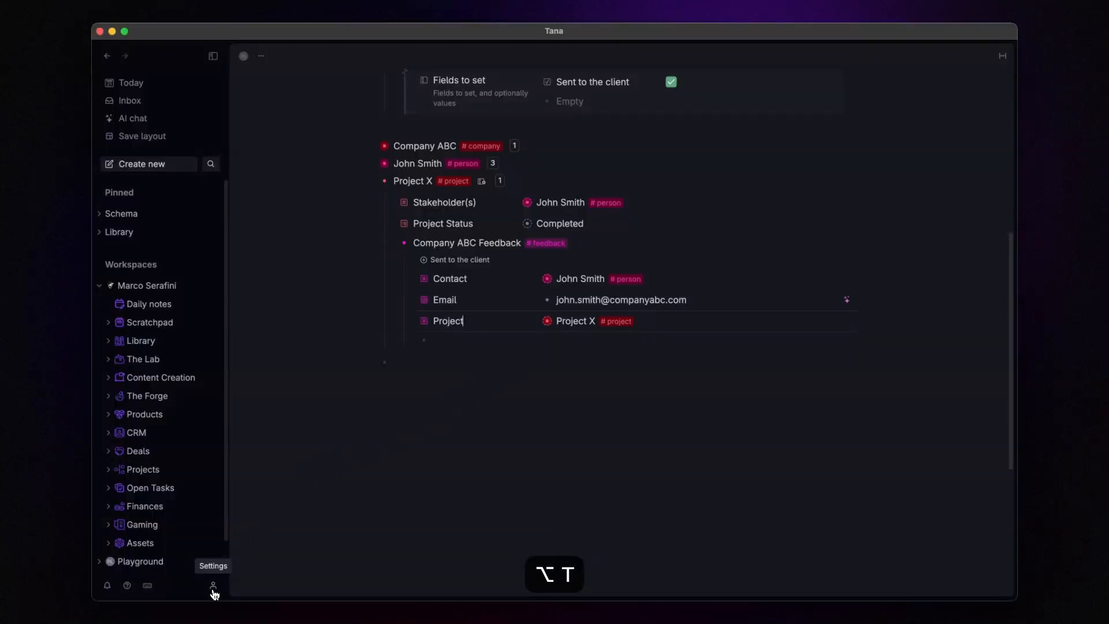
click(213, 585)
click(279, 498)
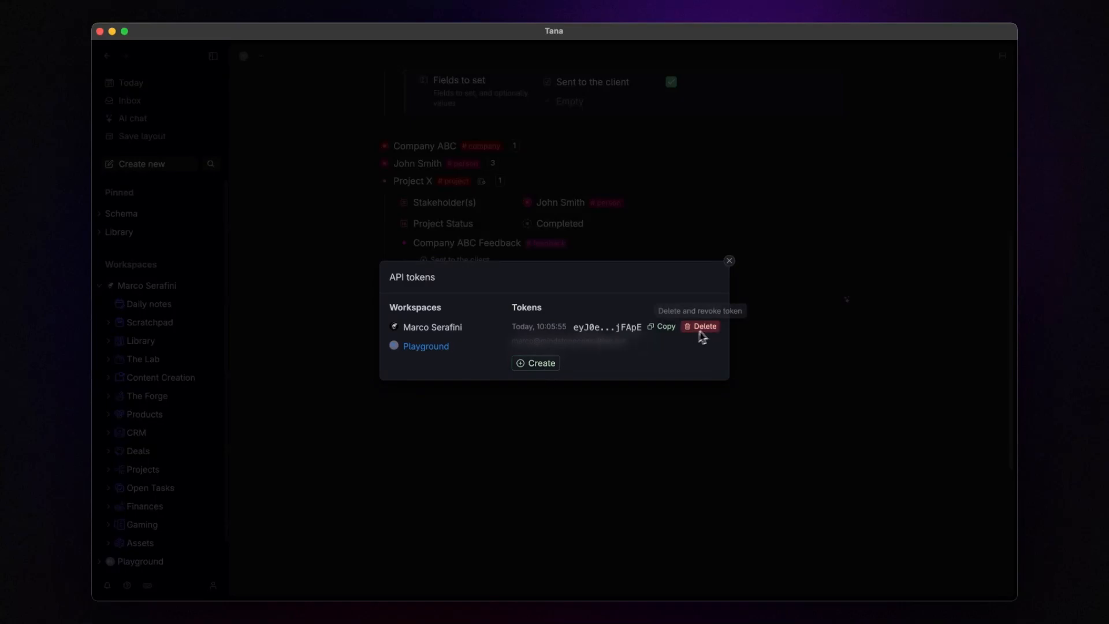
click(669, 327)
key(alt+a)
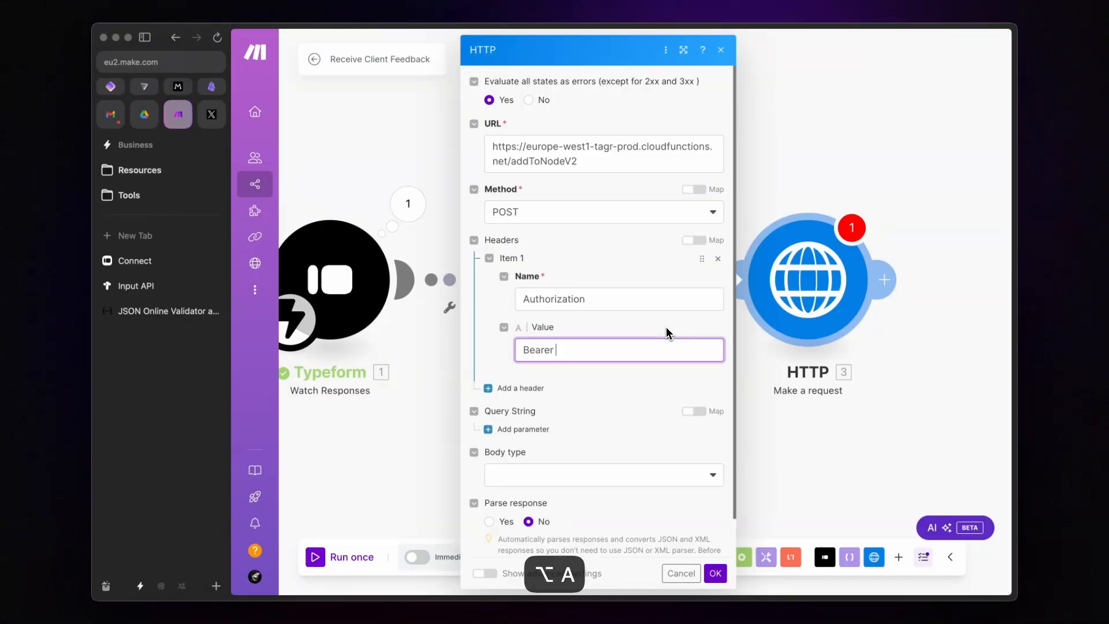
key(super+v)
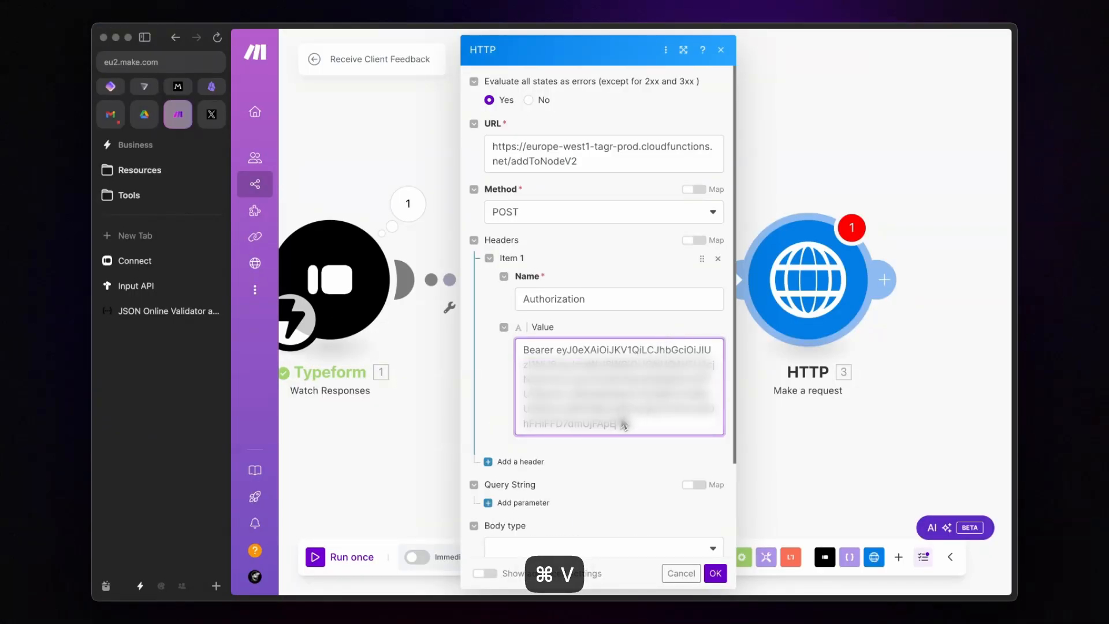
click(504, 327)
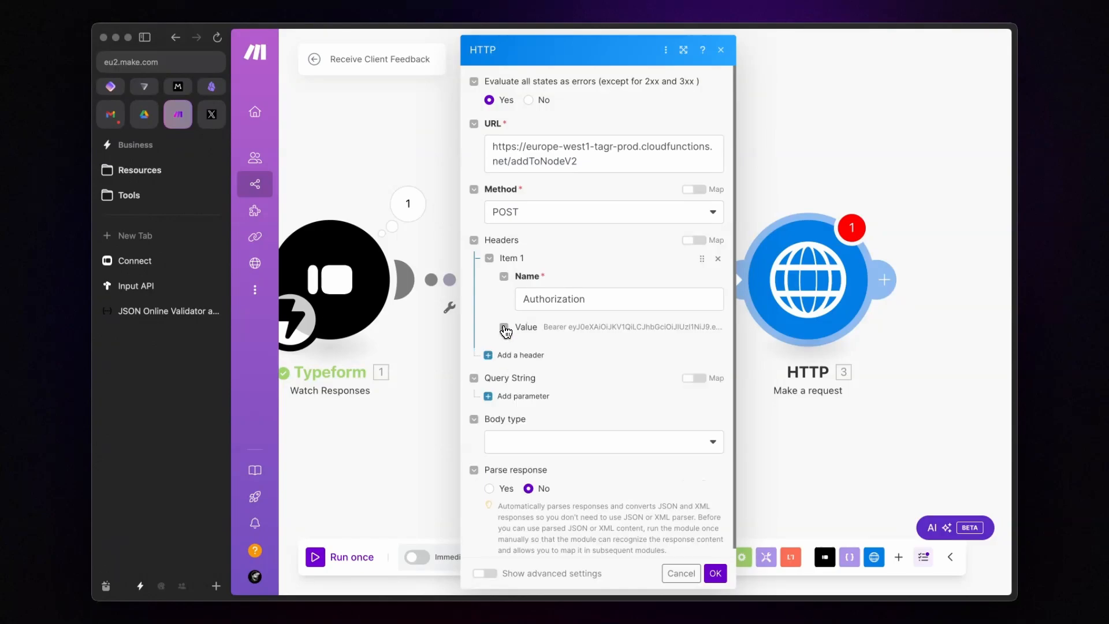
Step: Send a Raw JSON (application/json) body mapped to the JSON string, then confirm and save the scenario
scroll(604, 346, down, 1)
click(576, 443)
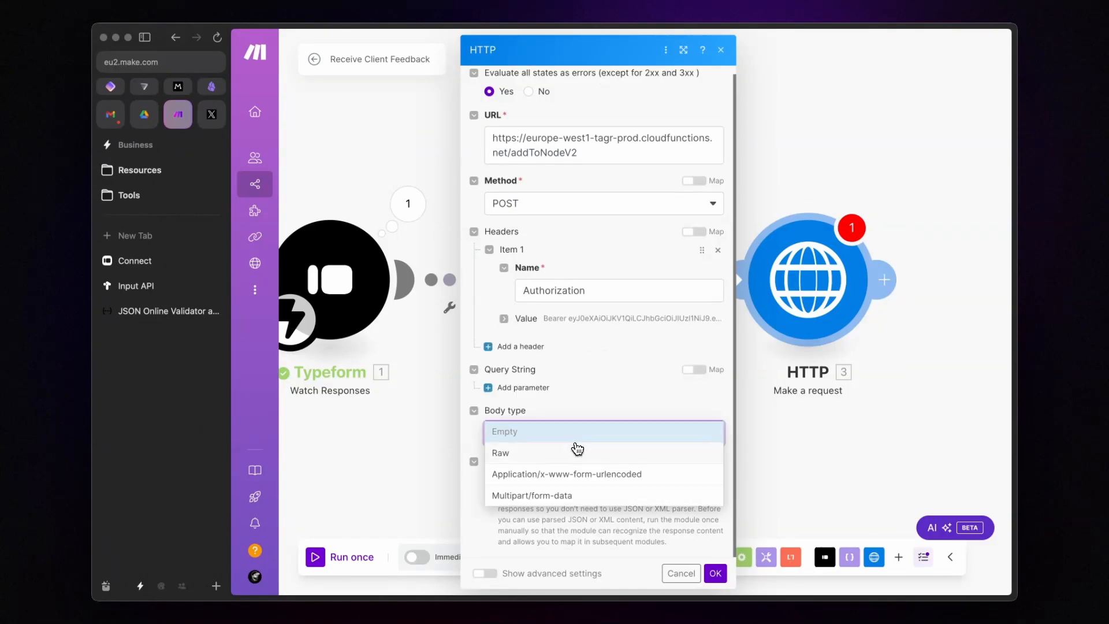
click(555, 458)
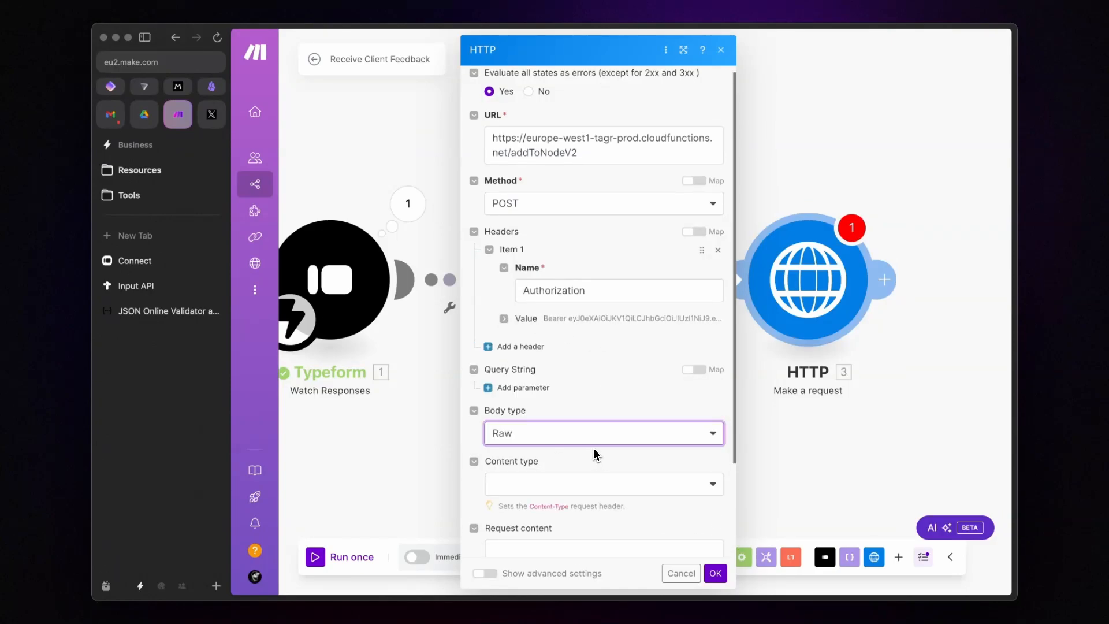
scroll(595, 453, down, 3)
click(611, 369)
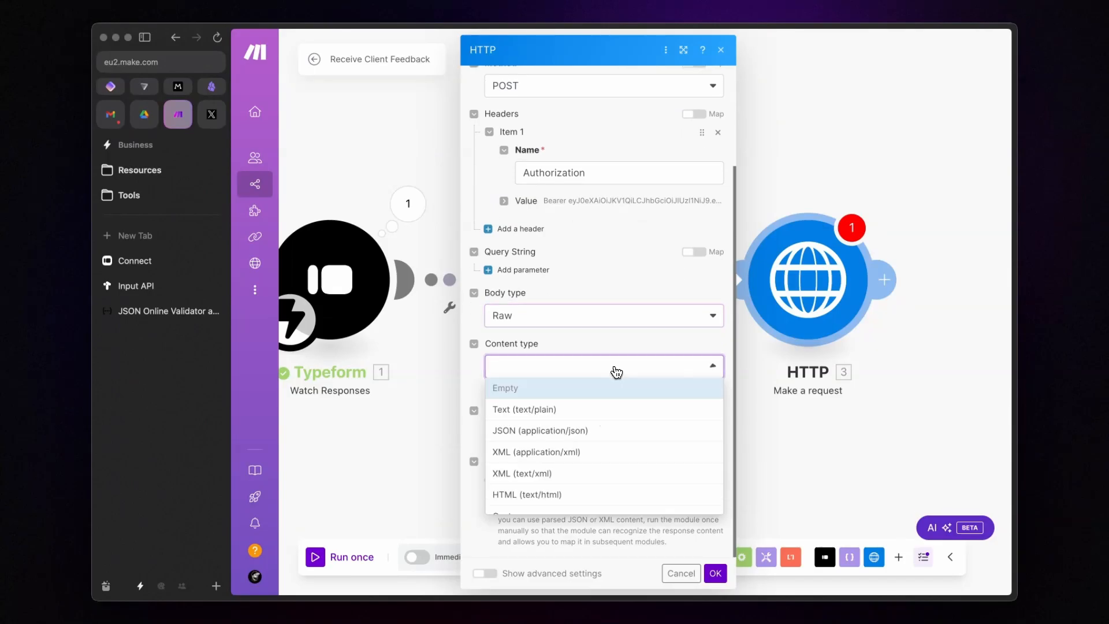
click(585, 429)
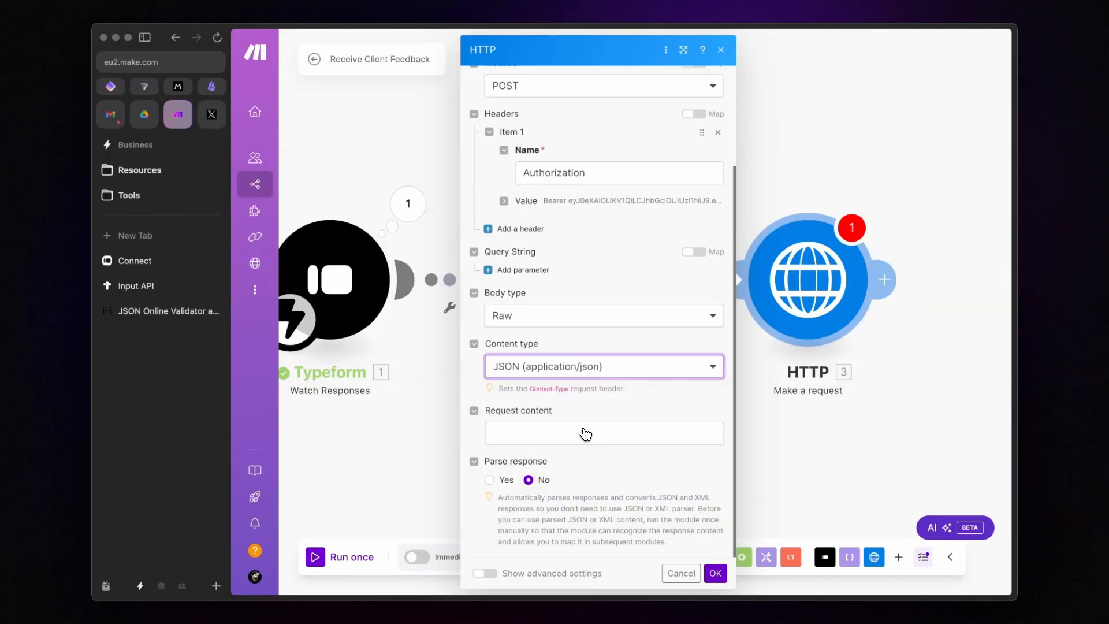
click(624, 433)
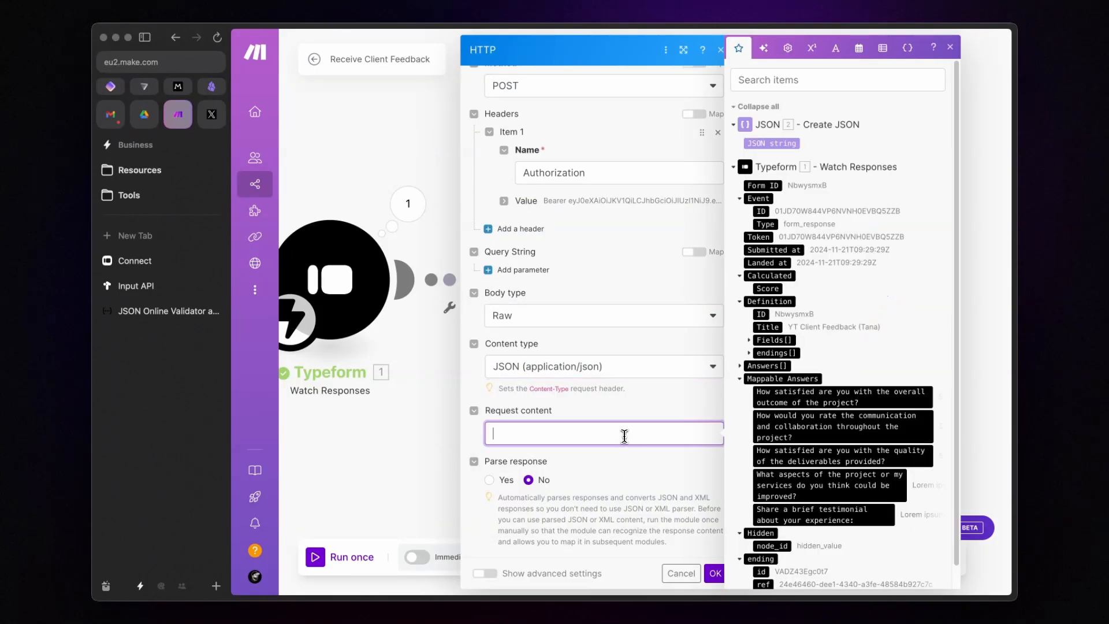
click(767, 144)
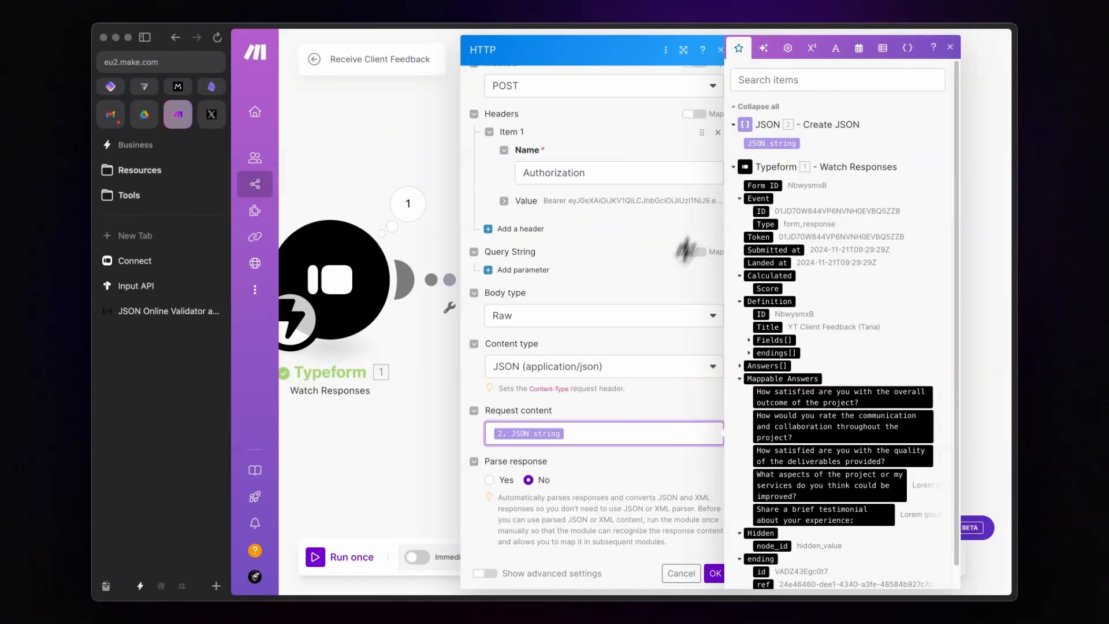
click(660, 455)
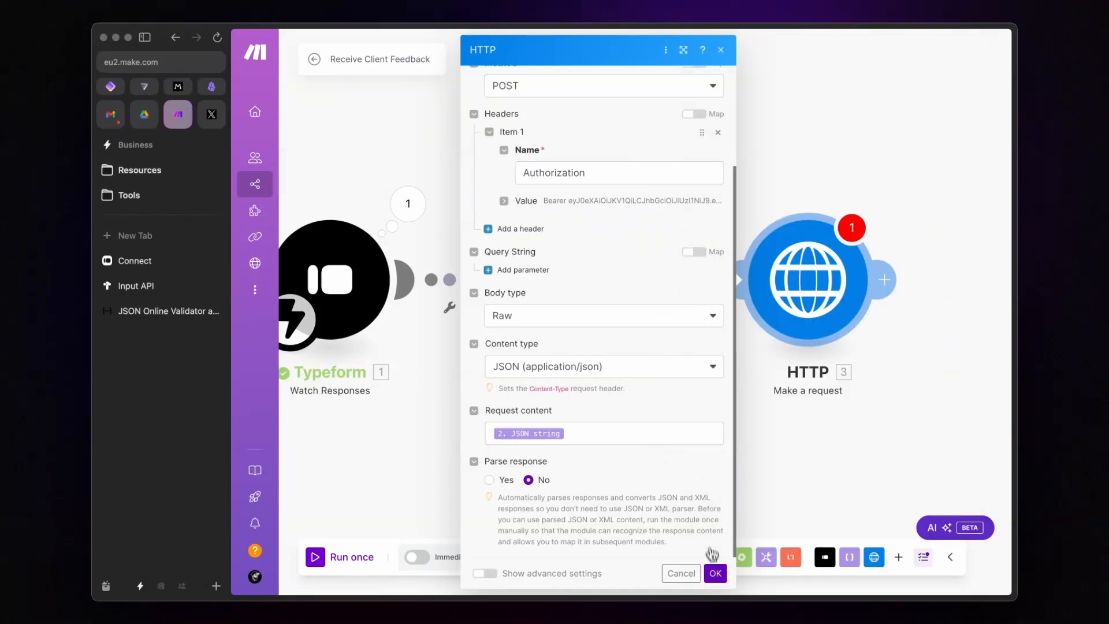
click(715, 573)
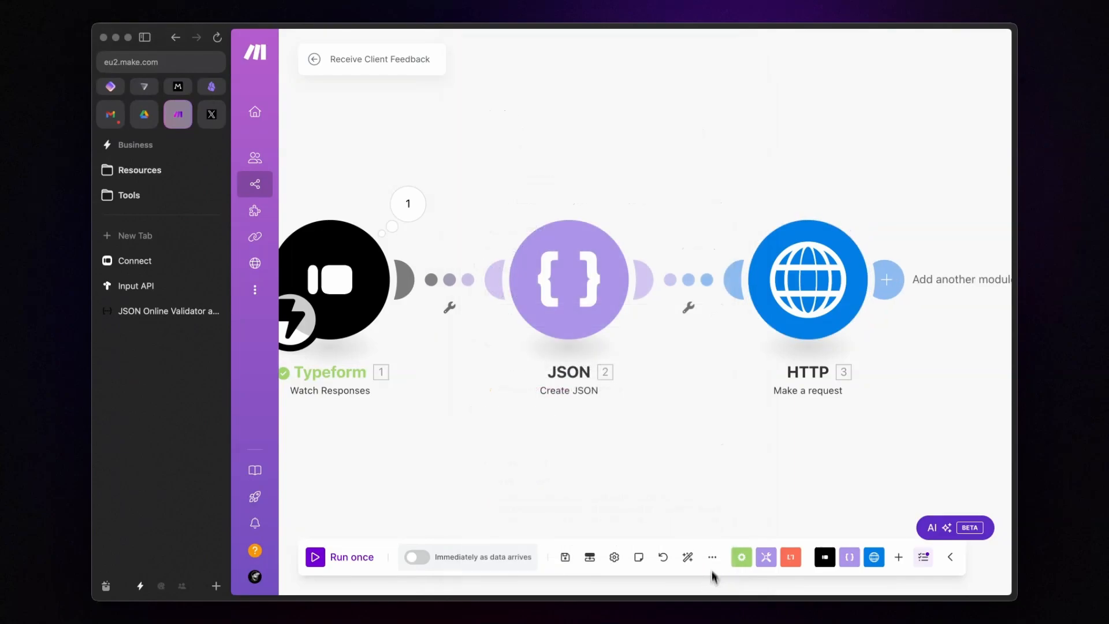
click(565, 557)
Step: Schedule the Receive Client Feedback scenario to run immediately as data arrives
click(414, 559)
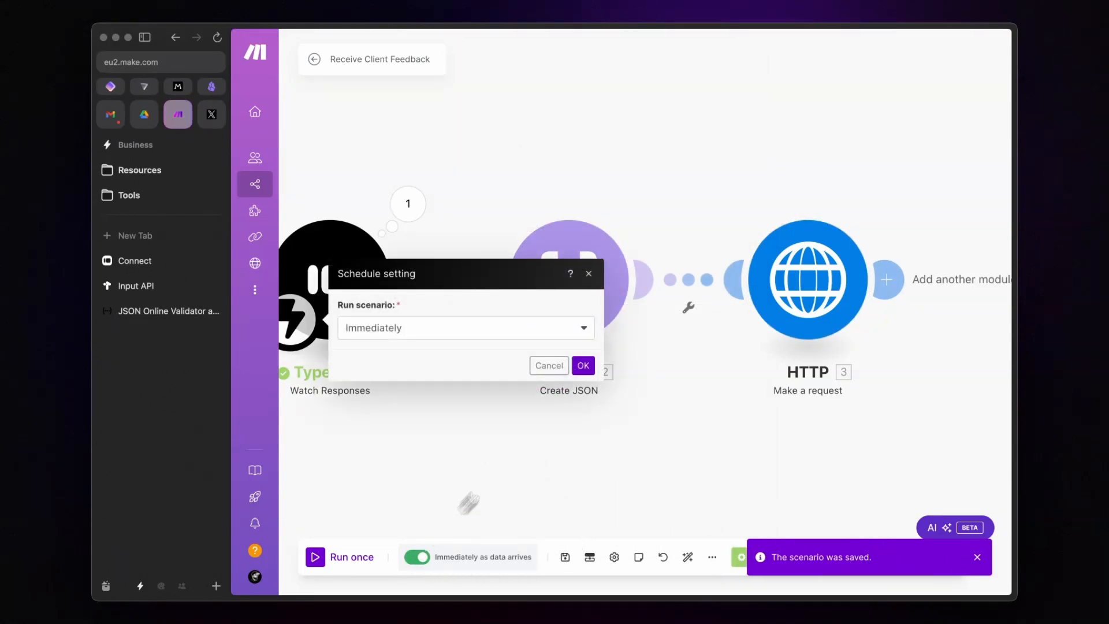
click(588, 369)
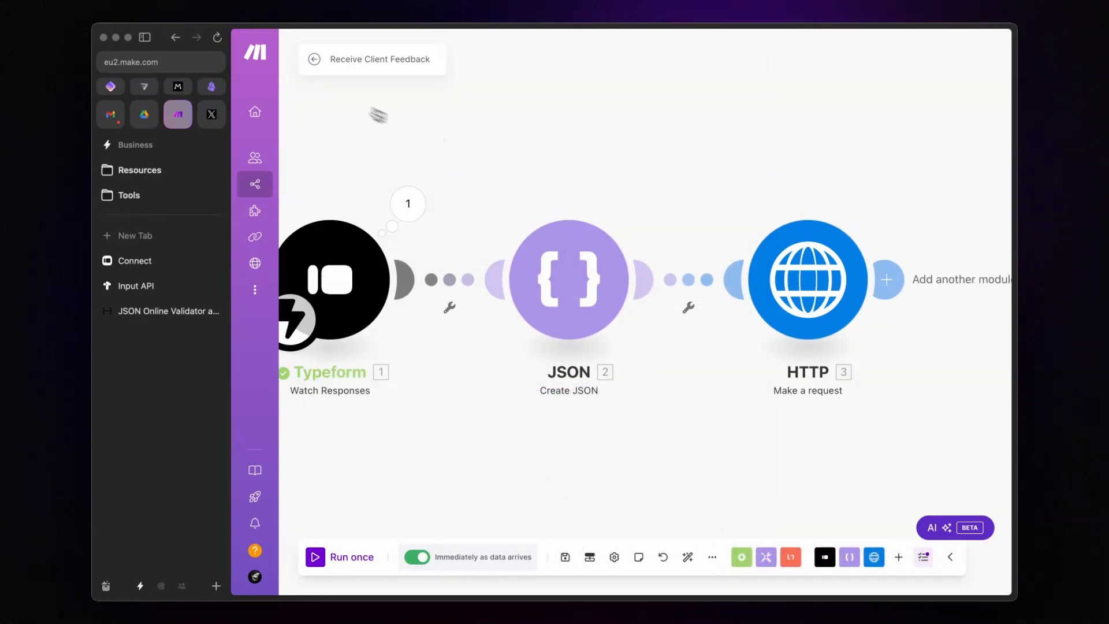
click(314, 59)
click(310, 58)
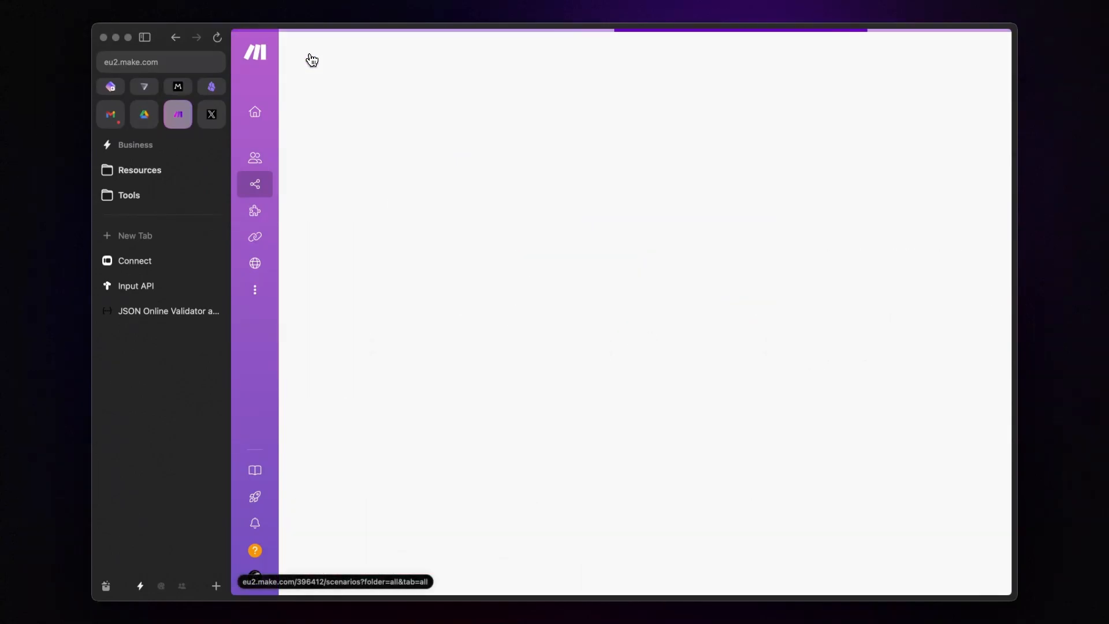
Step: Turn on immediate scheduling for the Send Client Feedback scenario
click(685, 239)
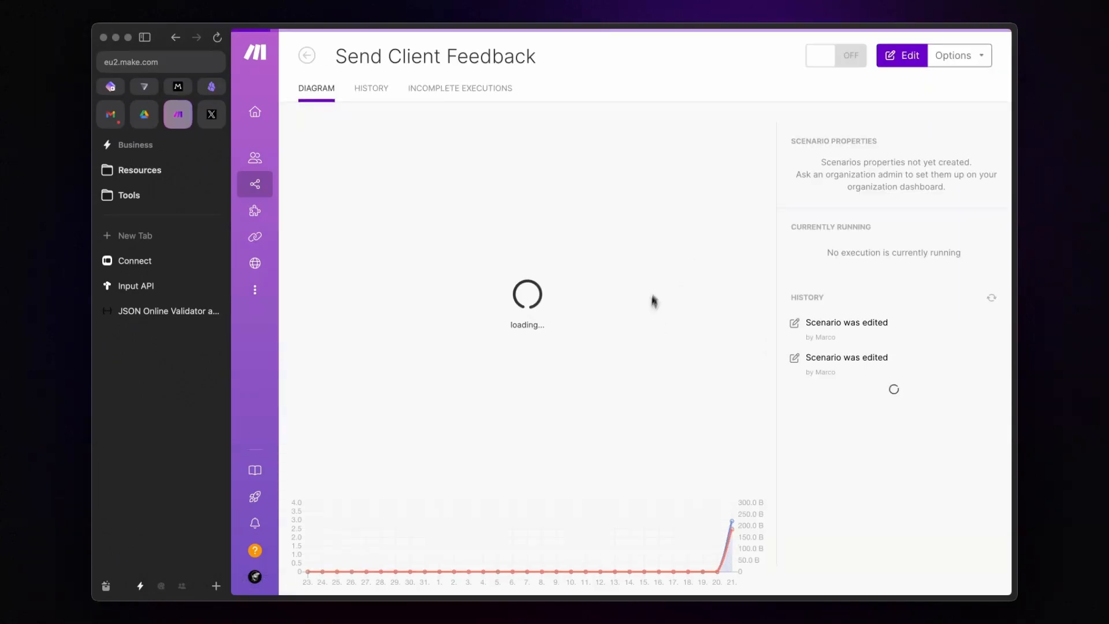
click(559, 385)
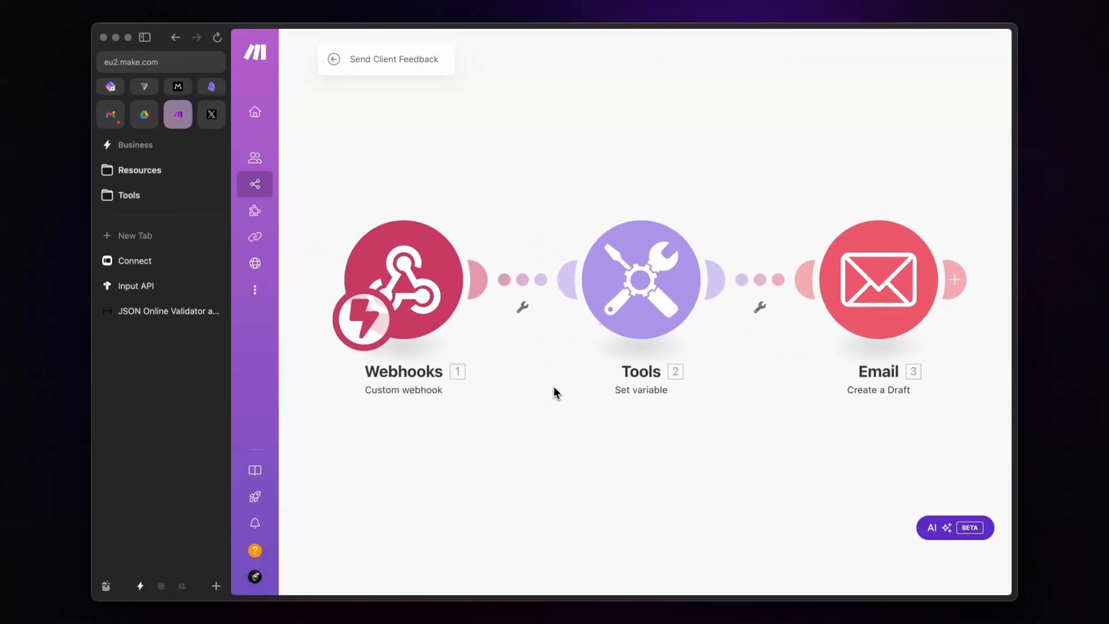
click(413, 558)
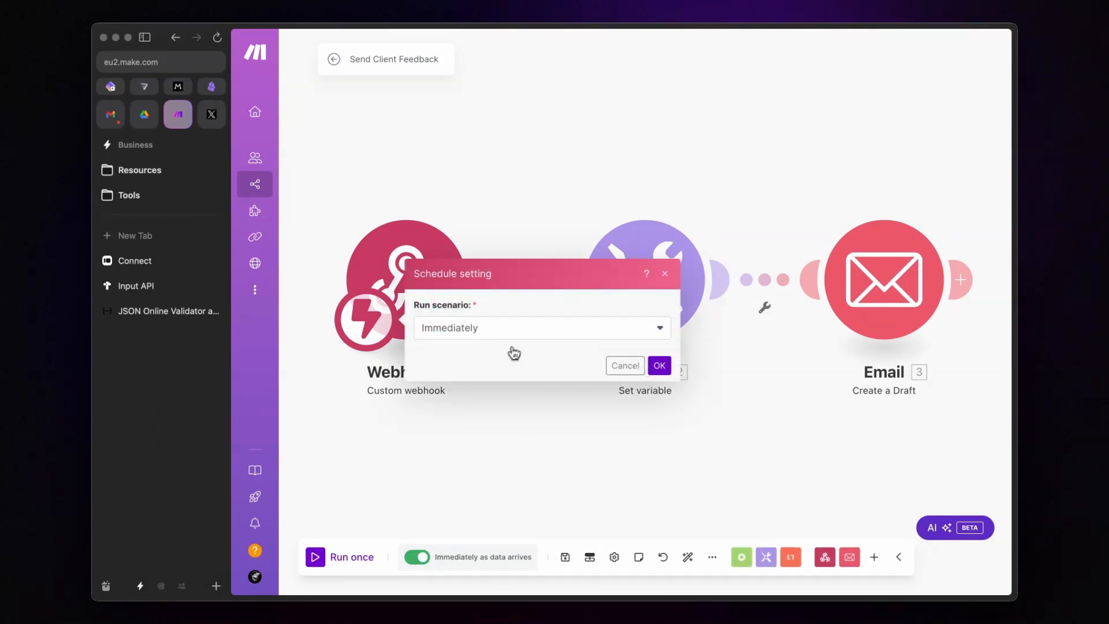
click(658, 365)
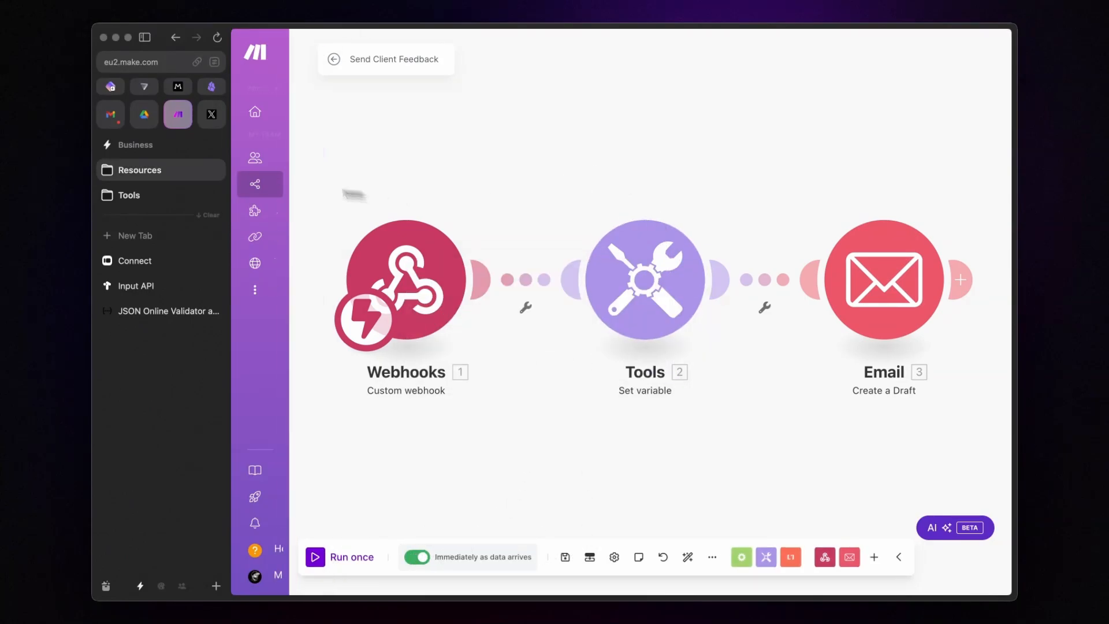
Step: Trash the old feedback request draft in Gmail and close Tana's API tokens dialog
click(111, 115)
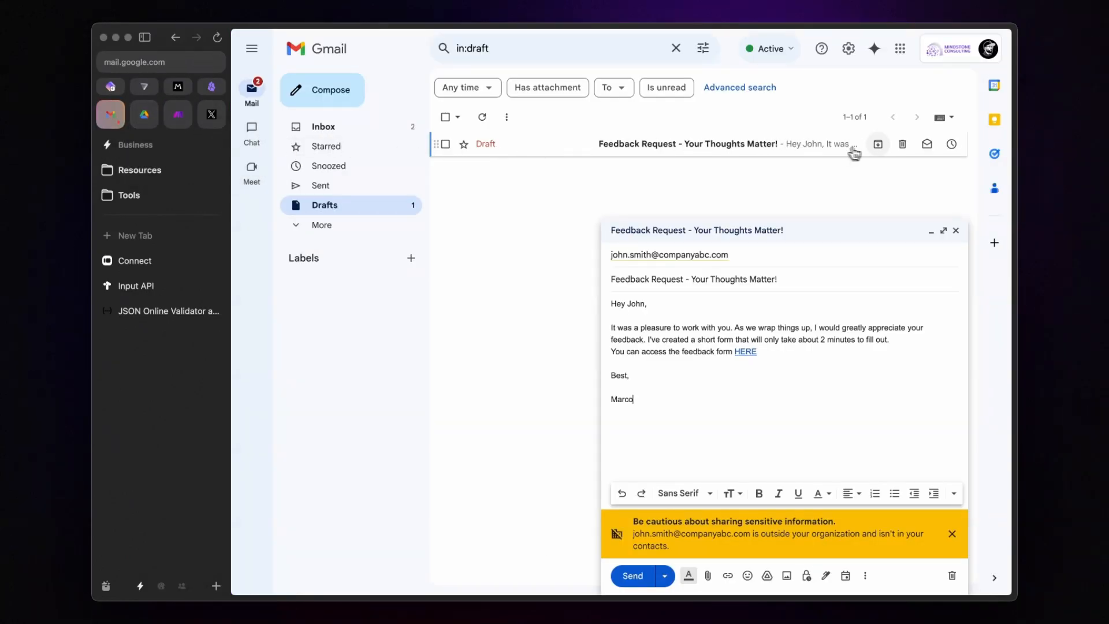
click(895, 144)
click(956, 231)
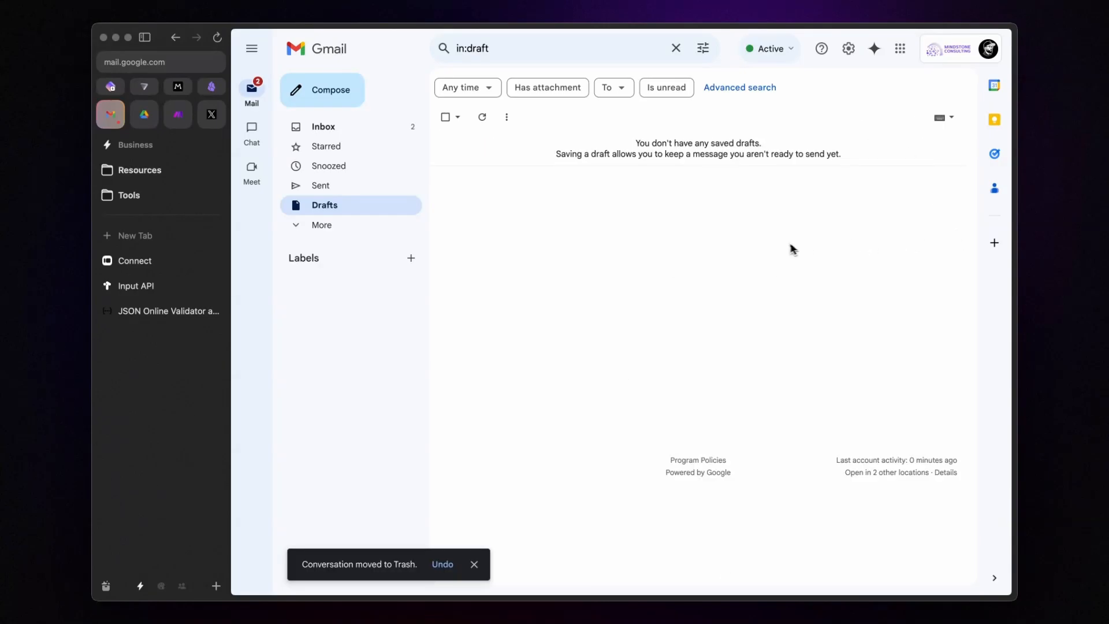
key(alt+t)
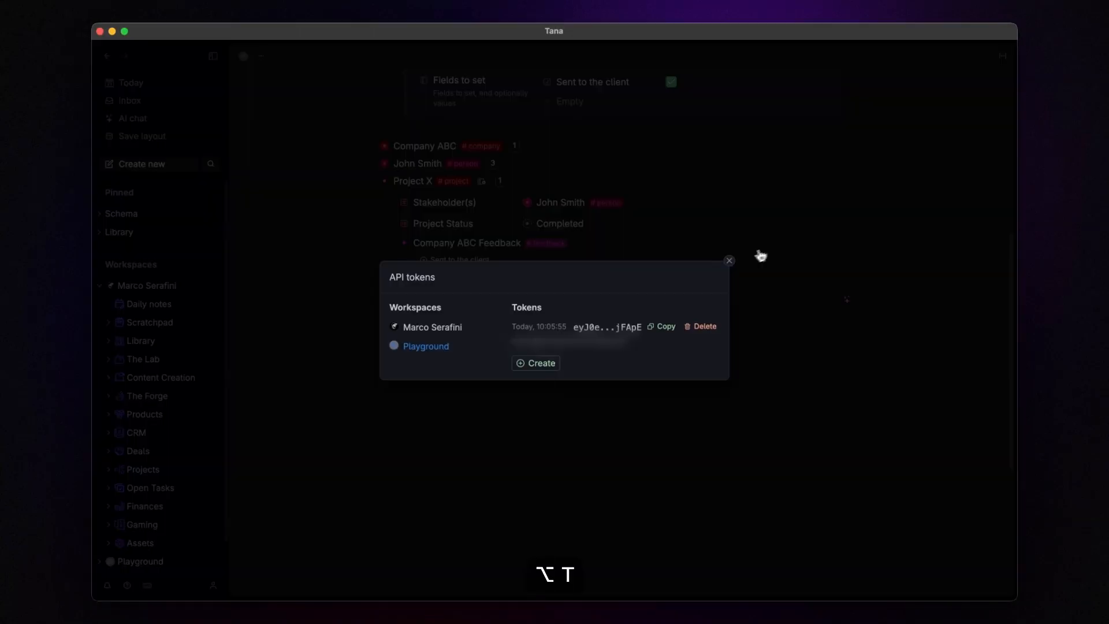
click(728, 261)
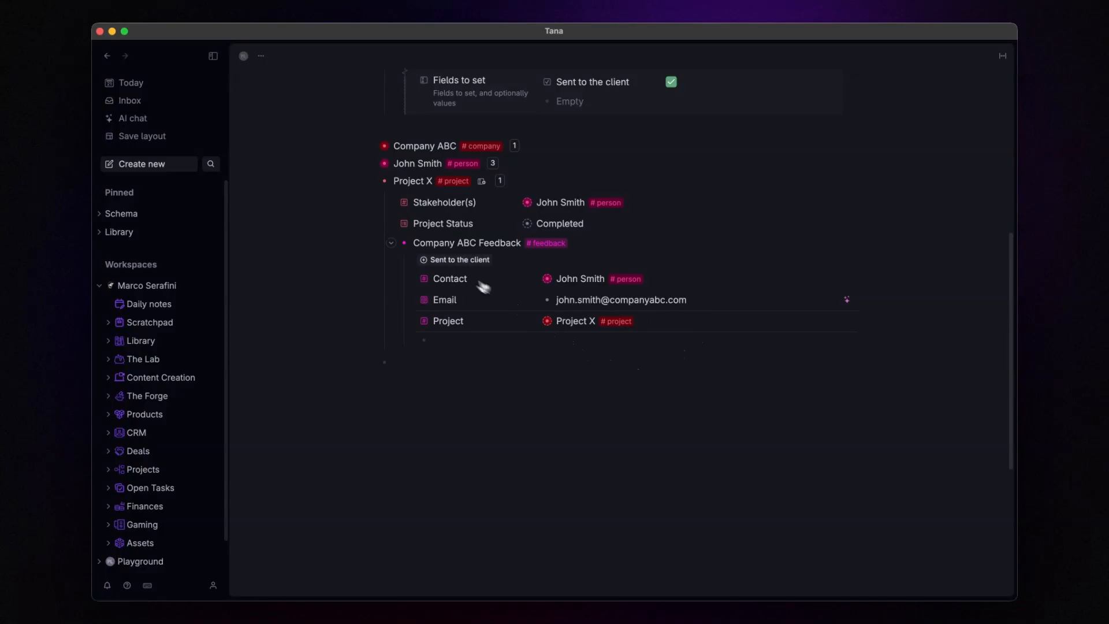
Step: Add an unchecked 'Sent to the client' field to Company ABC Feedback and send the request
click(445, 261)
click(545, 328)
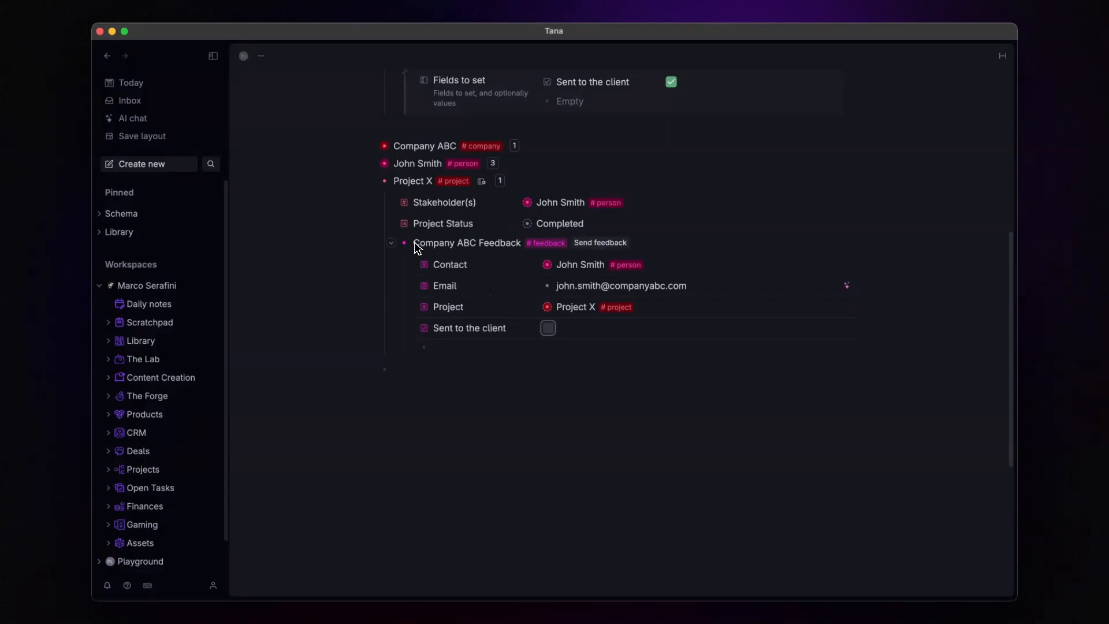
click(391, 243)
scroll(516, 309, up, 3)
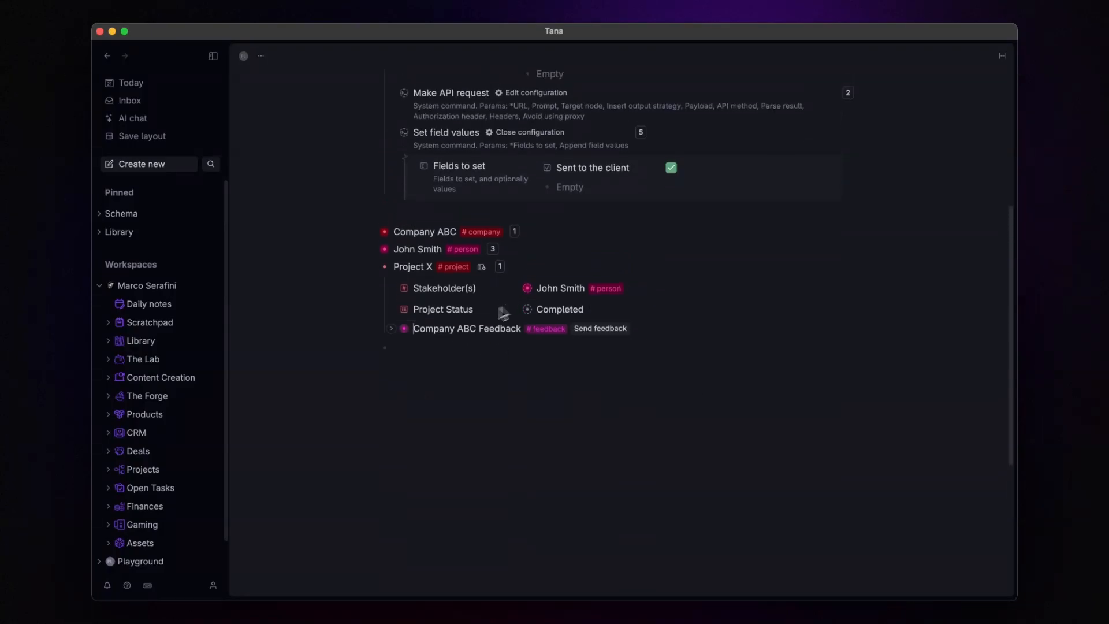
click(391, 328)
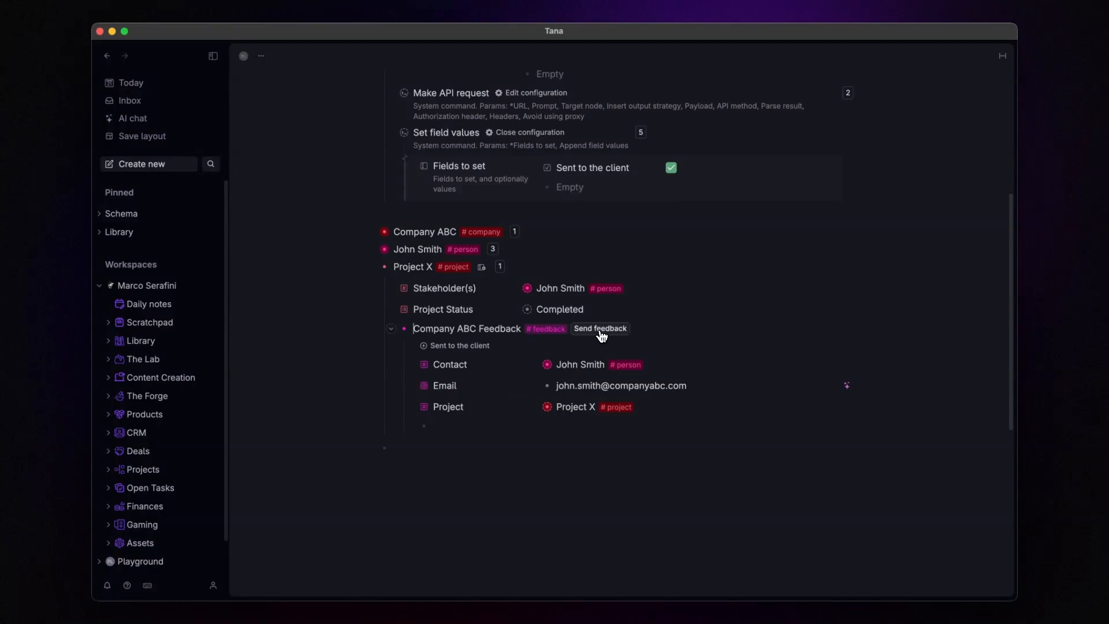
click(600, 328)
Step: Open the new Feedback Request draft in Gmail and follow its HERE link to the form
key(alt+a)
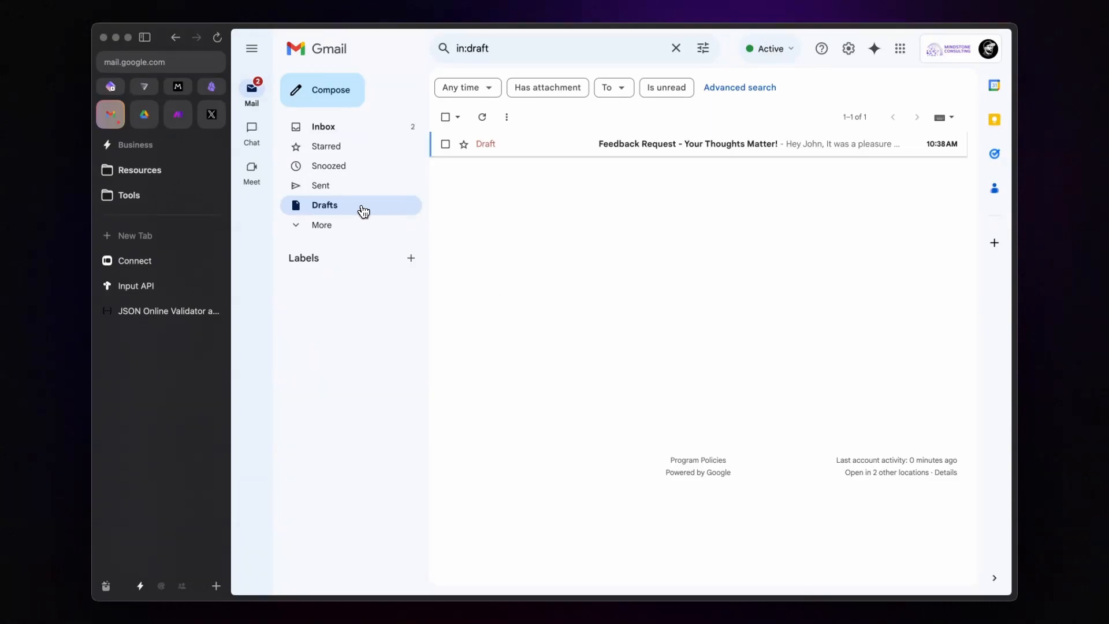
click(652, 152)
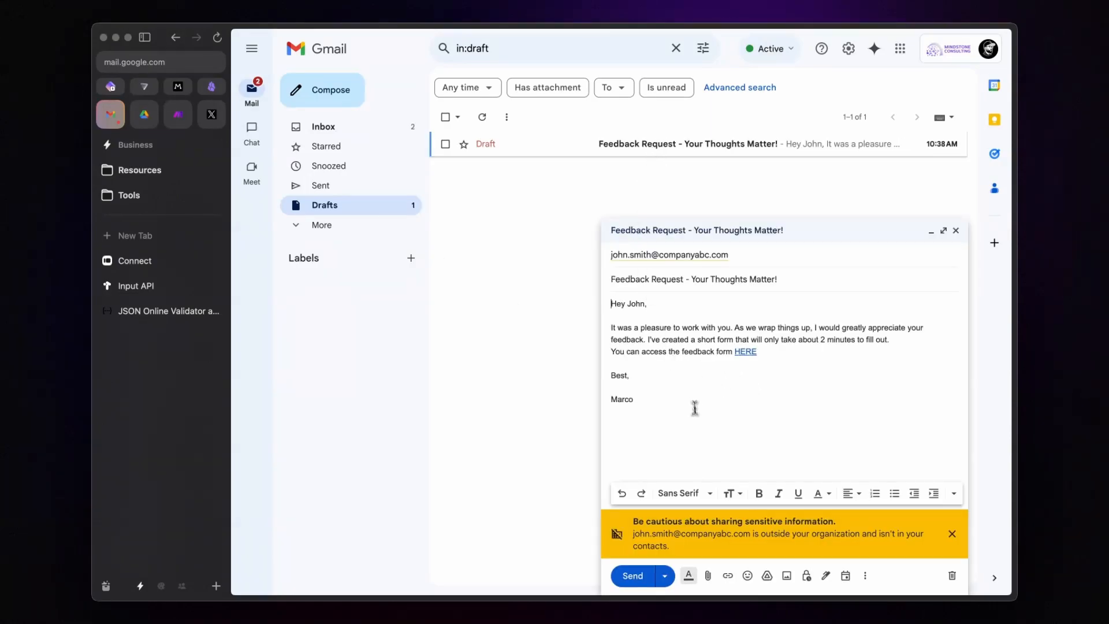
click(745, 352)
click(761, 369)
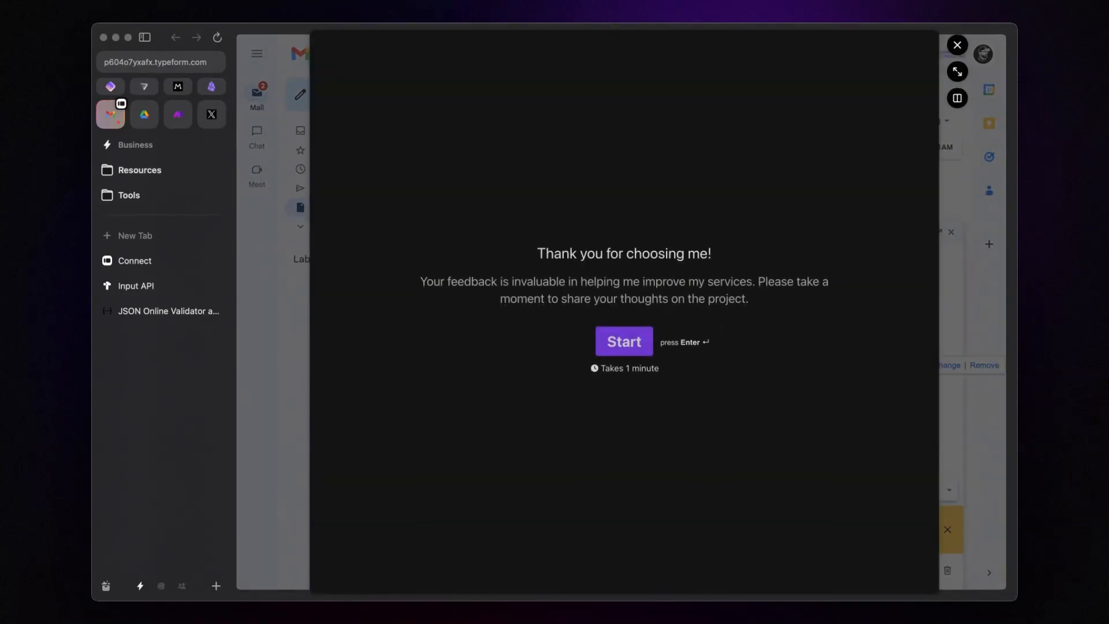
Step: Start the Typeform form and give 5 stars to all three rating questions
click(638, 336)
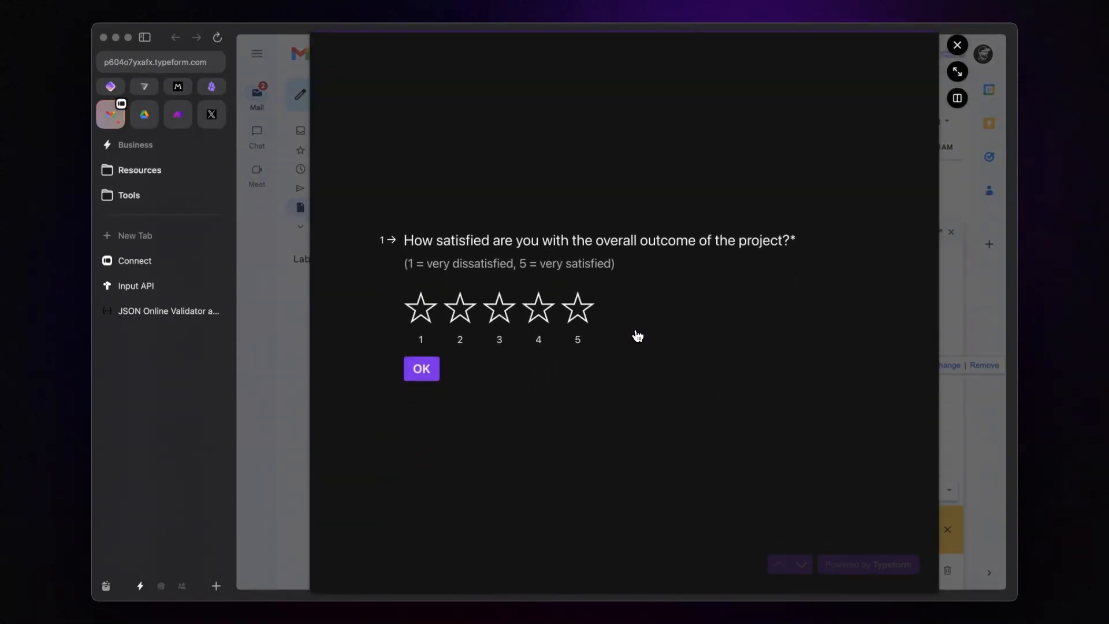
click(577, 308)
click(575, 313)
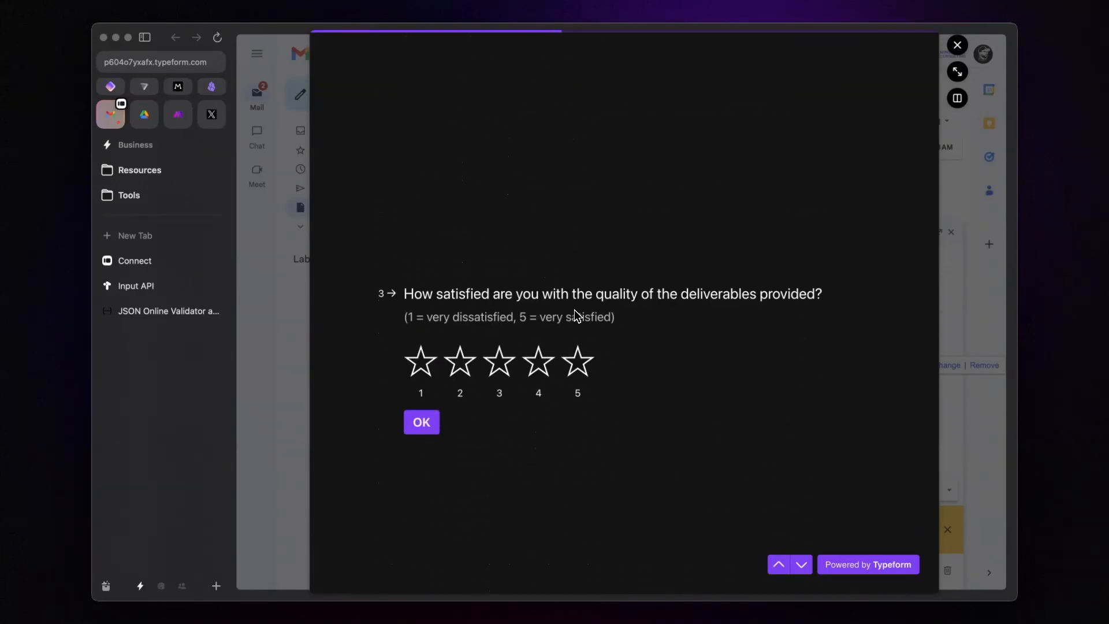
click(576, 307)
Step: Answer 'text here' for improvements and 'My testimonial', submit, and close the form overlay
text(text here)
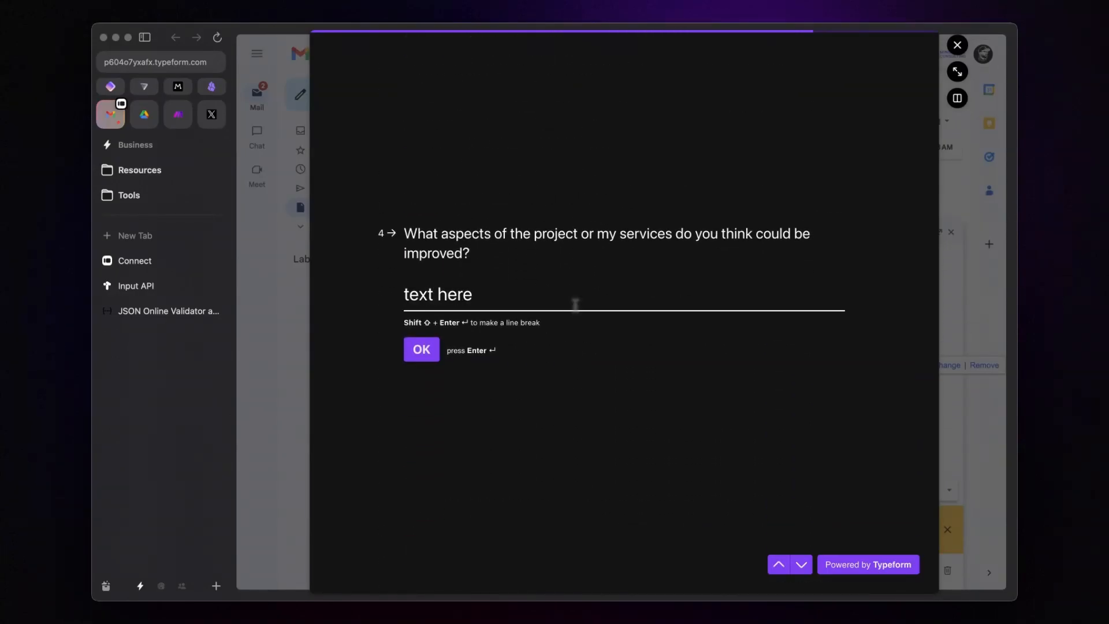
key(Return)
text(My testimonial)
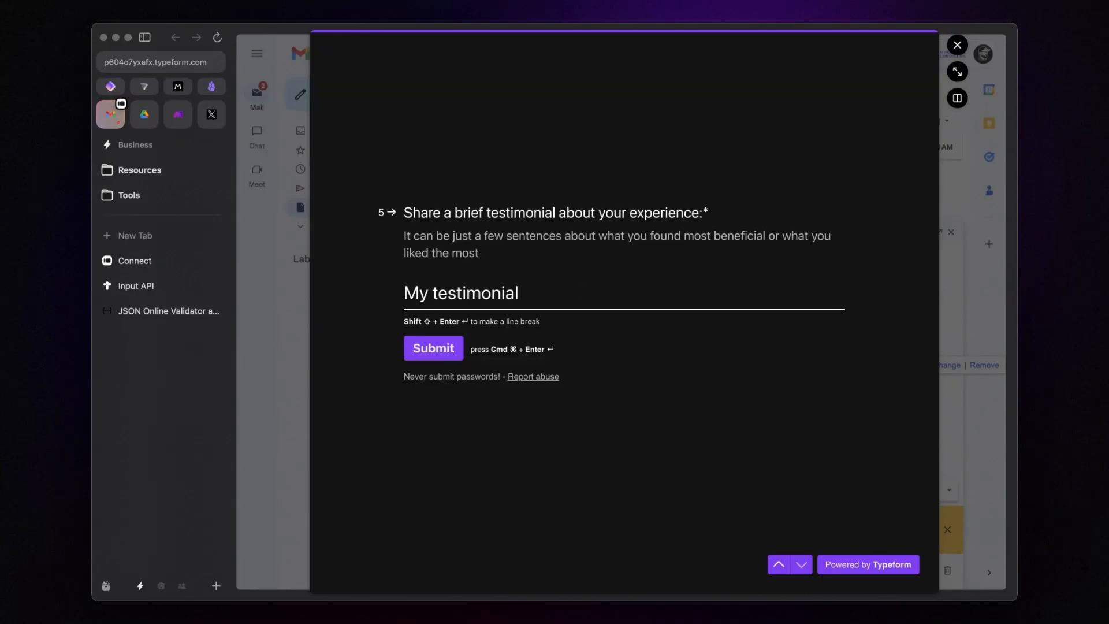
key(super+Return)
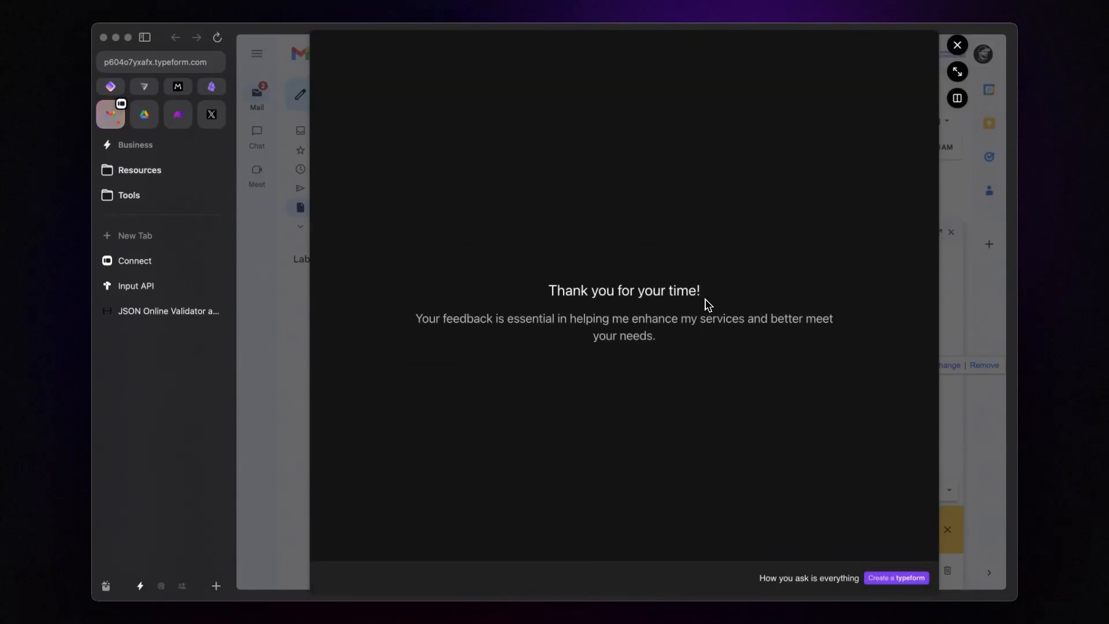
click(957, 45)
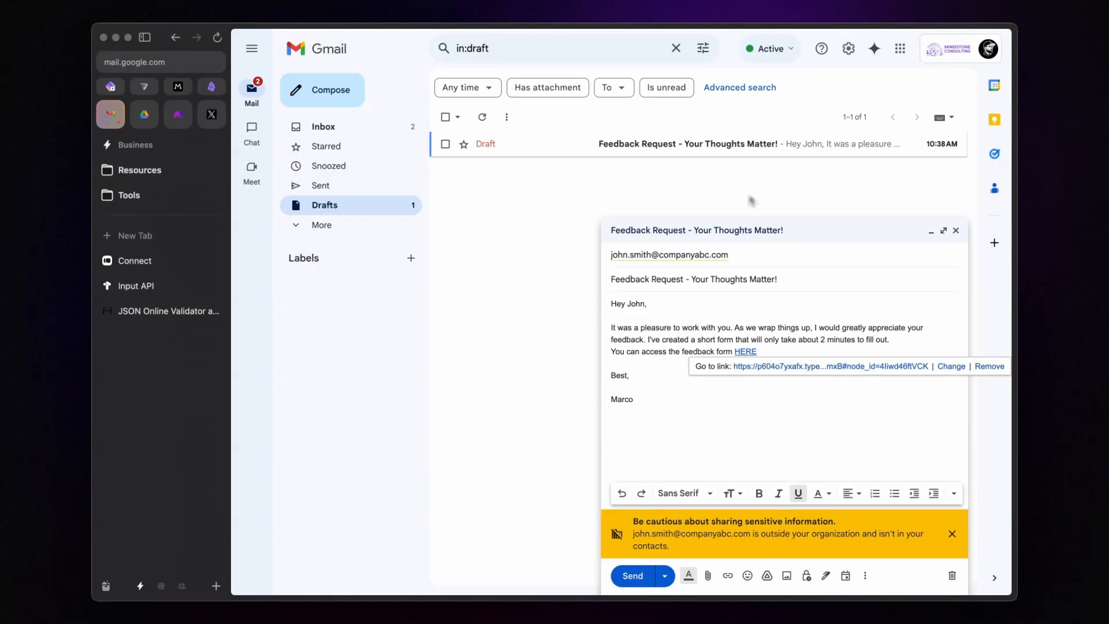
Step: Expand Client Feedback's five question nodes in Tana to show answers 5, 5, 5, 'text here', 'My testimonial'
key(super+Tab)
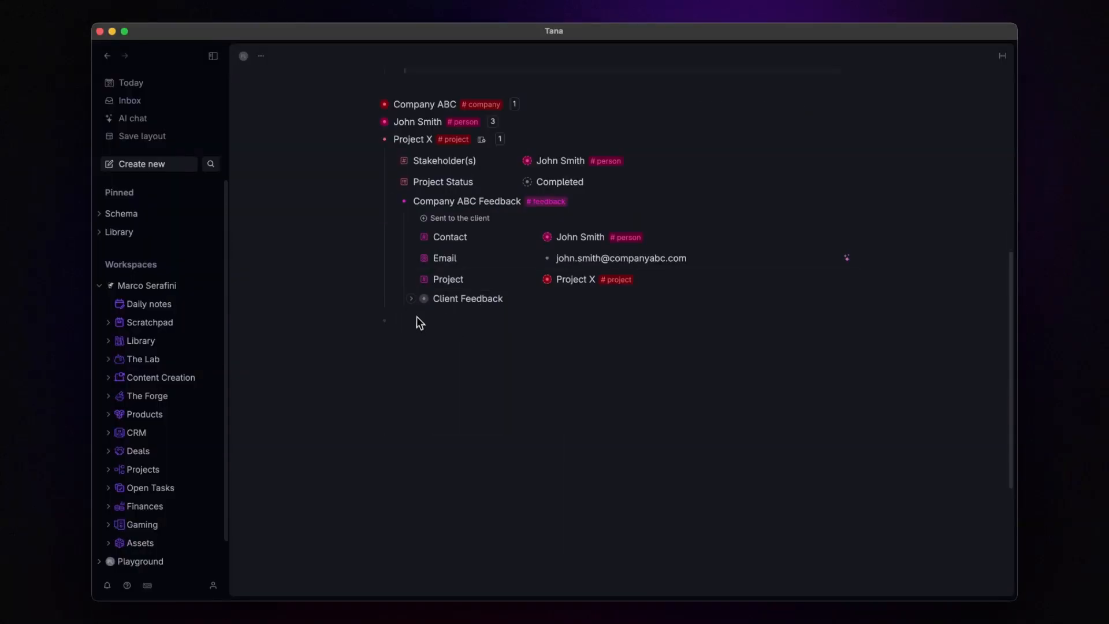
click(411, 299)
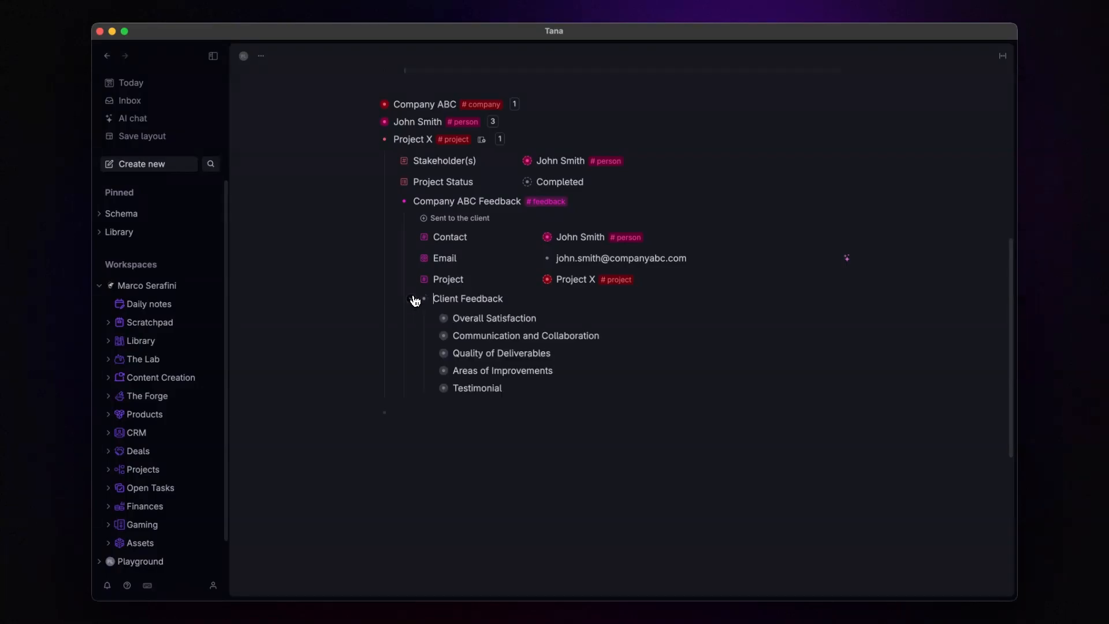
click(431, 319)
click(433, 358)
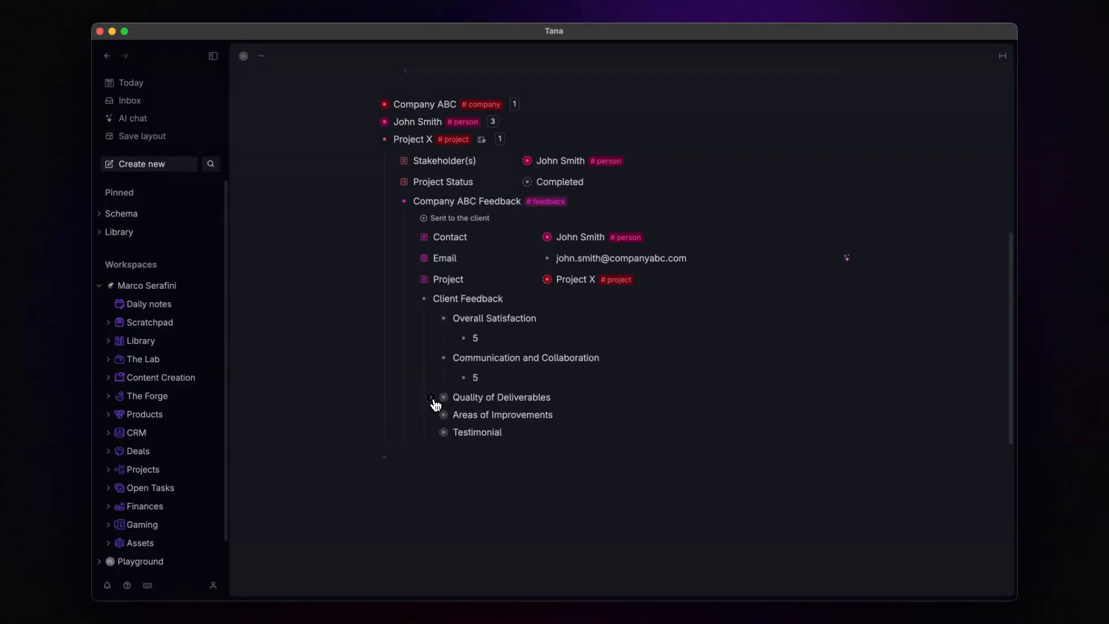
click(431, 398)
click(433, 438)
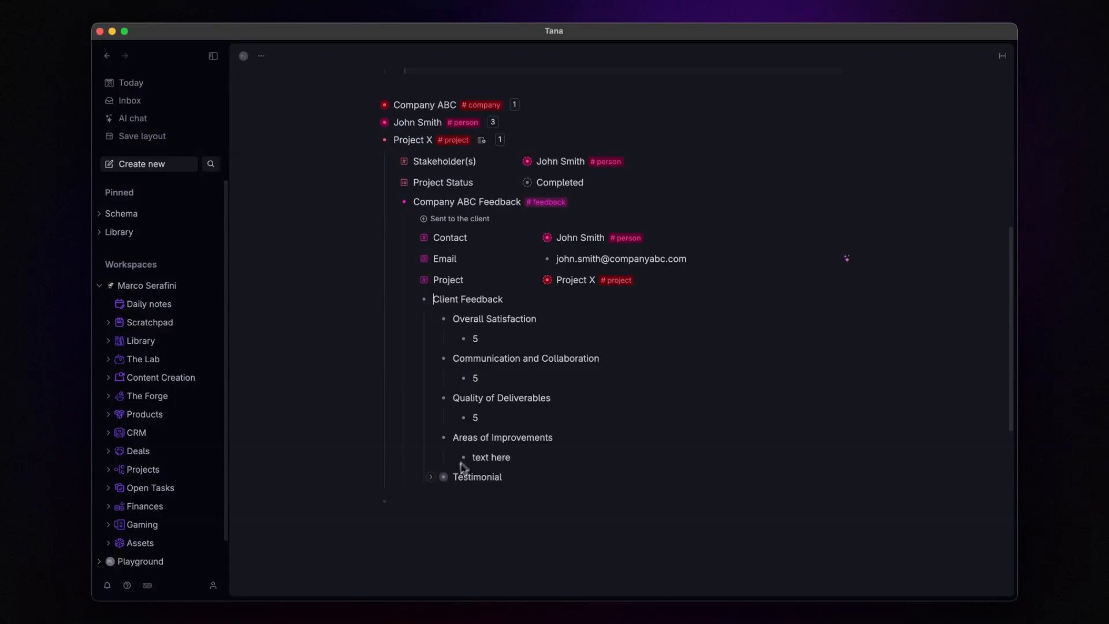
click(432, 477)
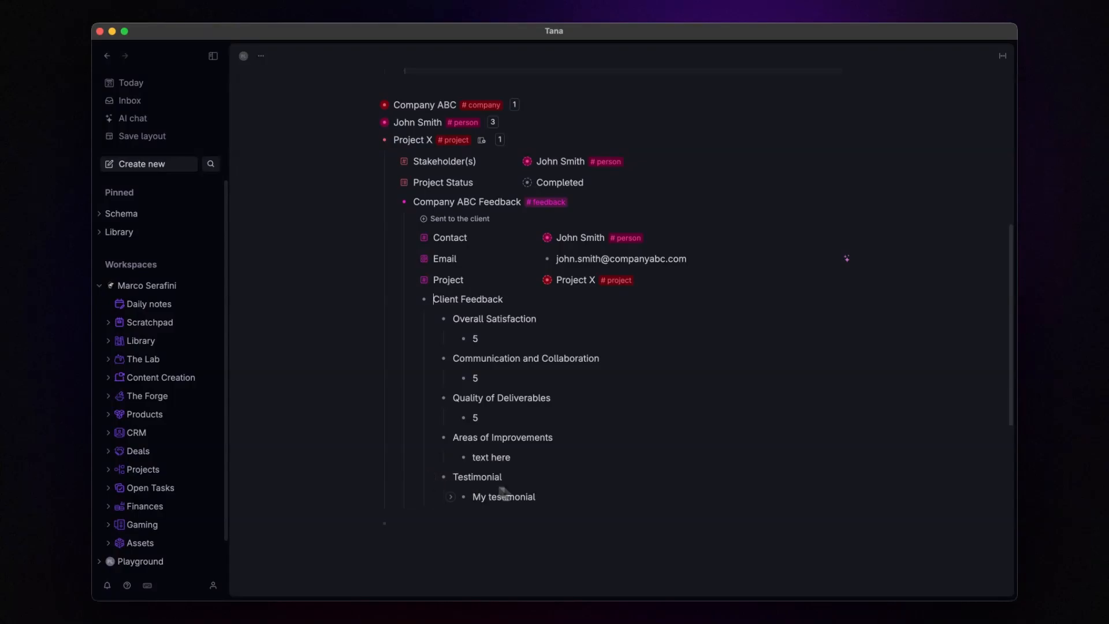
scroll(560, 494, down, 3)
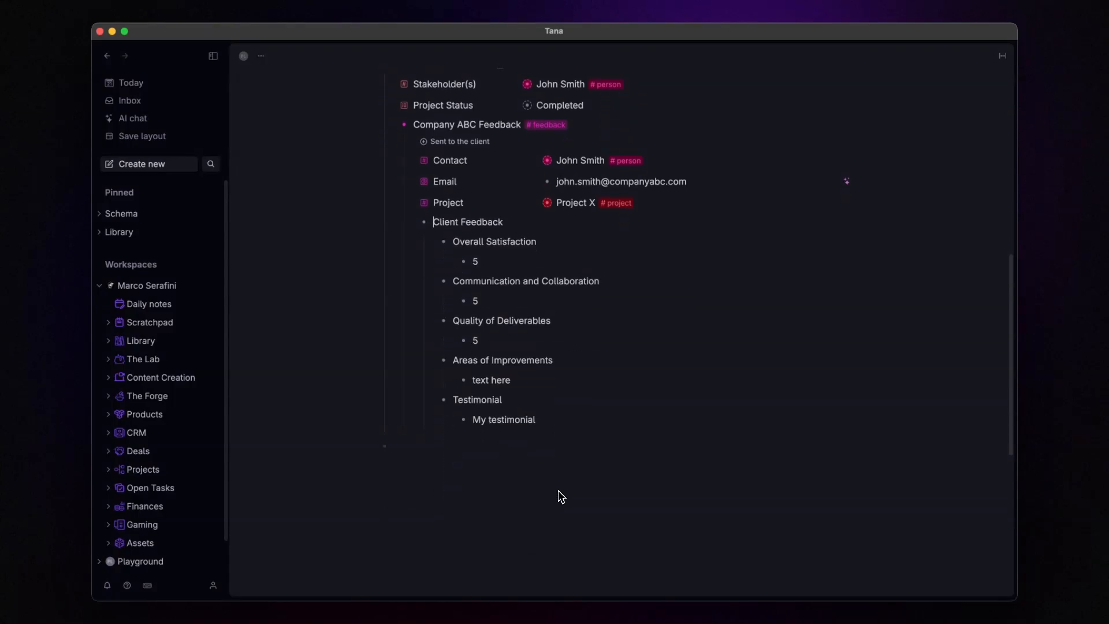